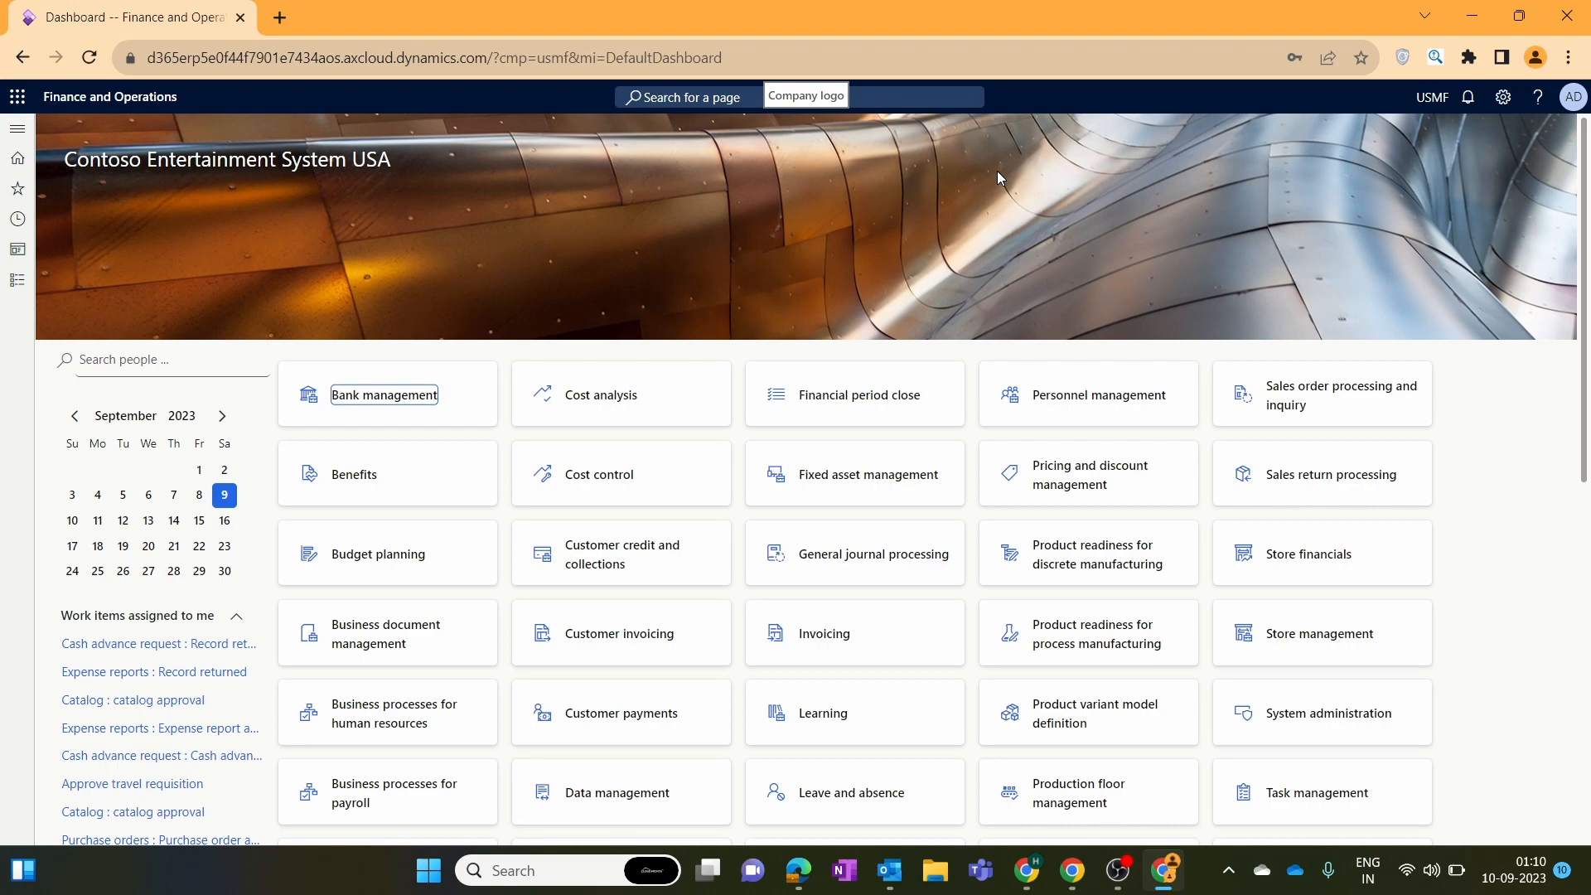
In Procurement and sourcing, collapse Purchase orders, expand Purchase requisitions and open All purchase requisitions.
{"action": "left_click", "coordinate": [5, 281]}
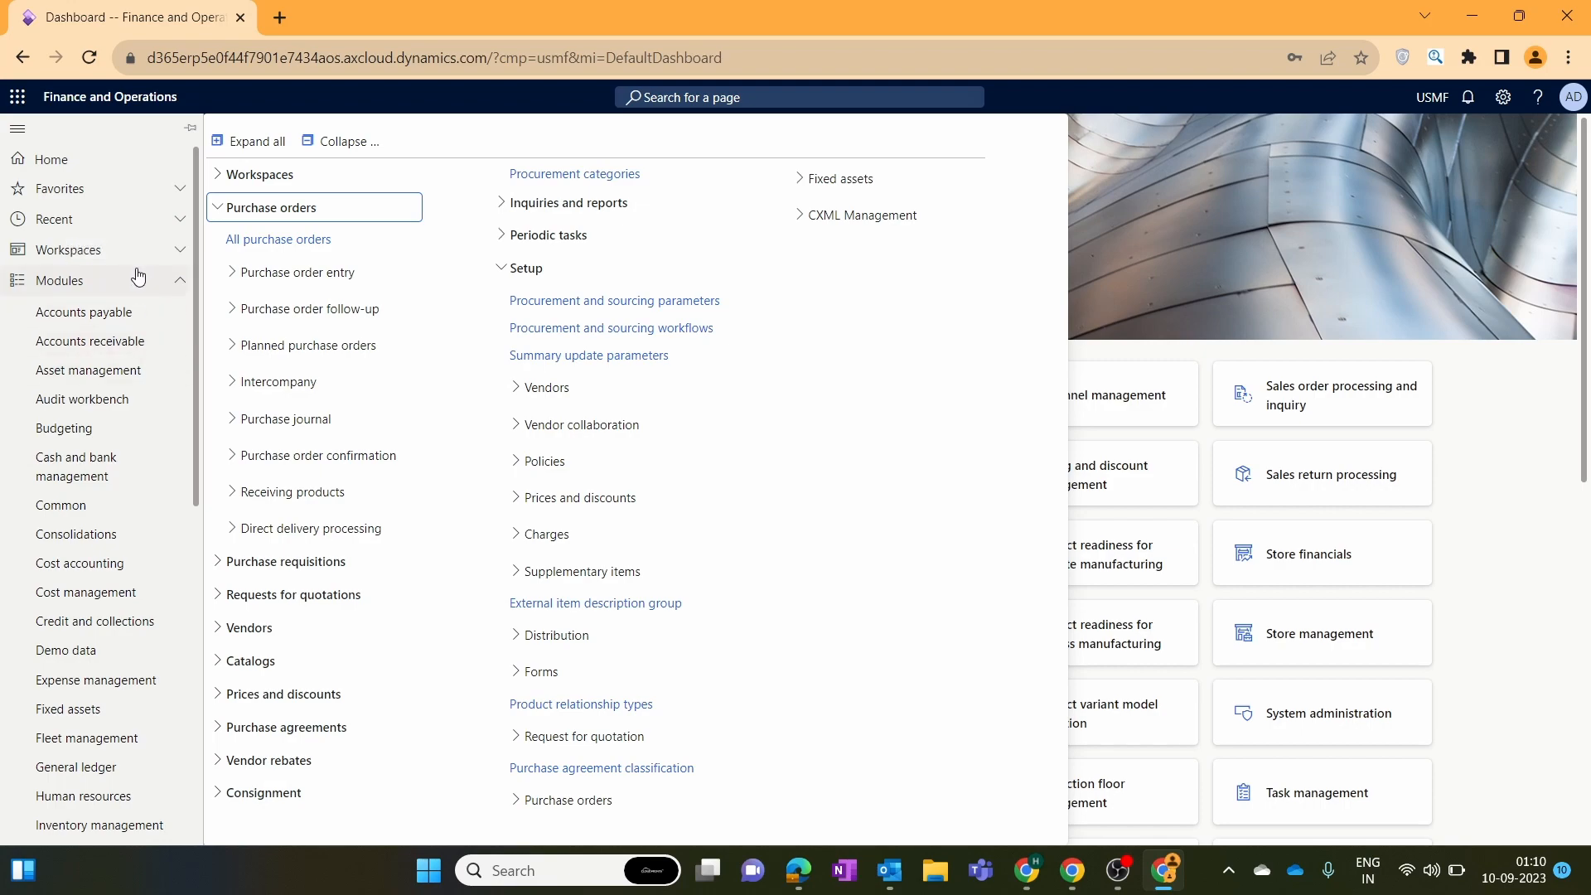
{"action": "scroll", "coordinate": [132, 348], "scroll_direction": "down", "scroll_amount": 8}
{"action": "left_click", "coordinate": [137, 363]}
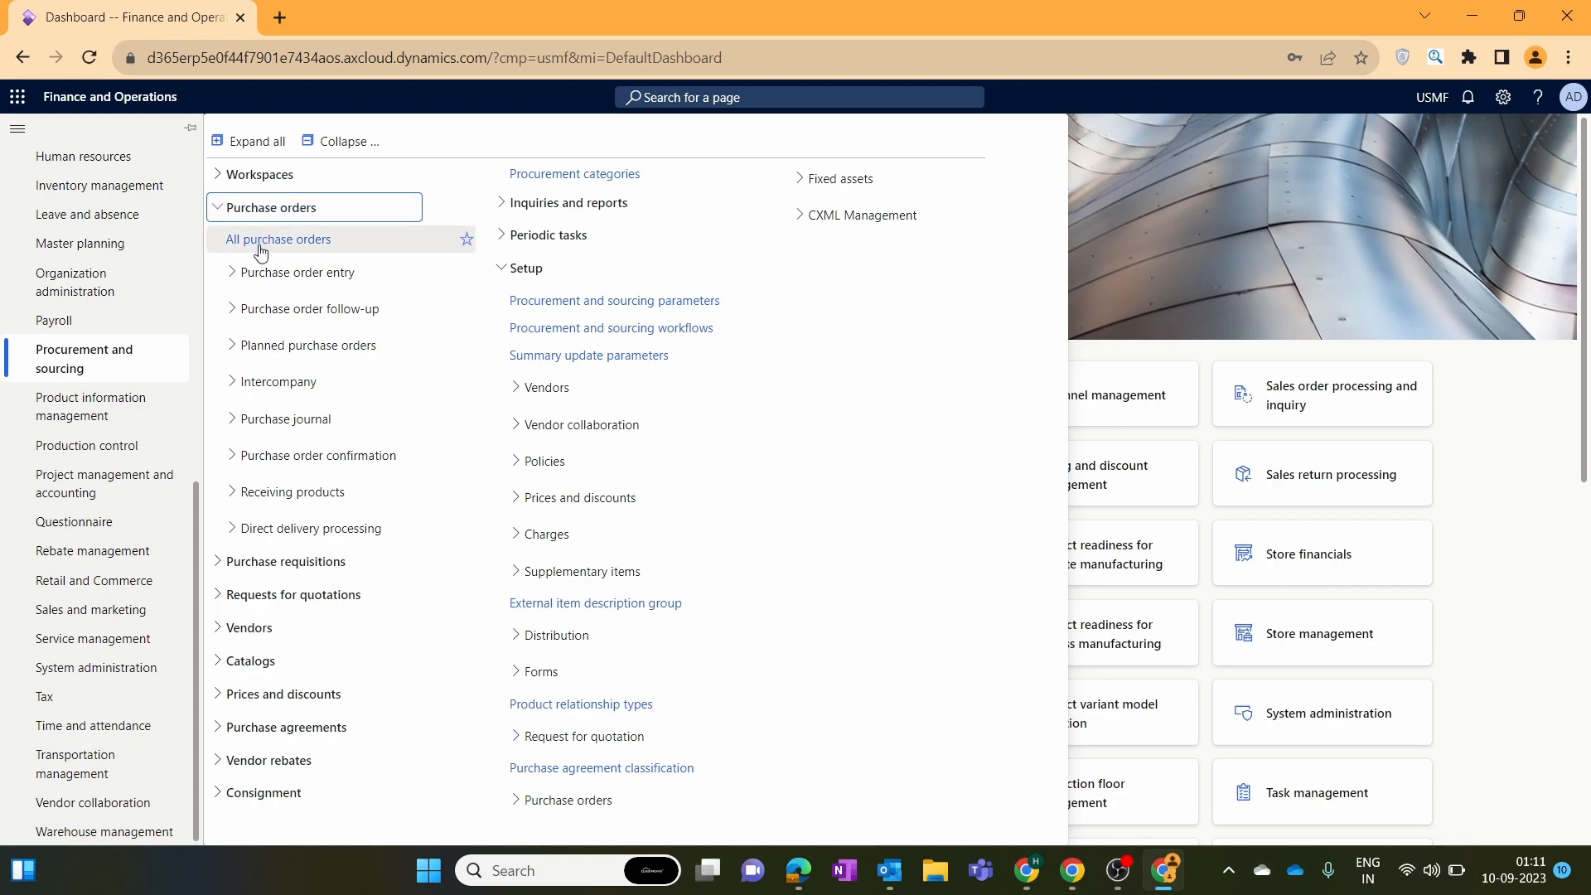
{"action": "left_click", "coordinate": [224, 212]}
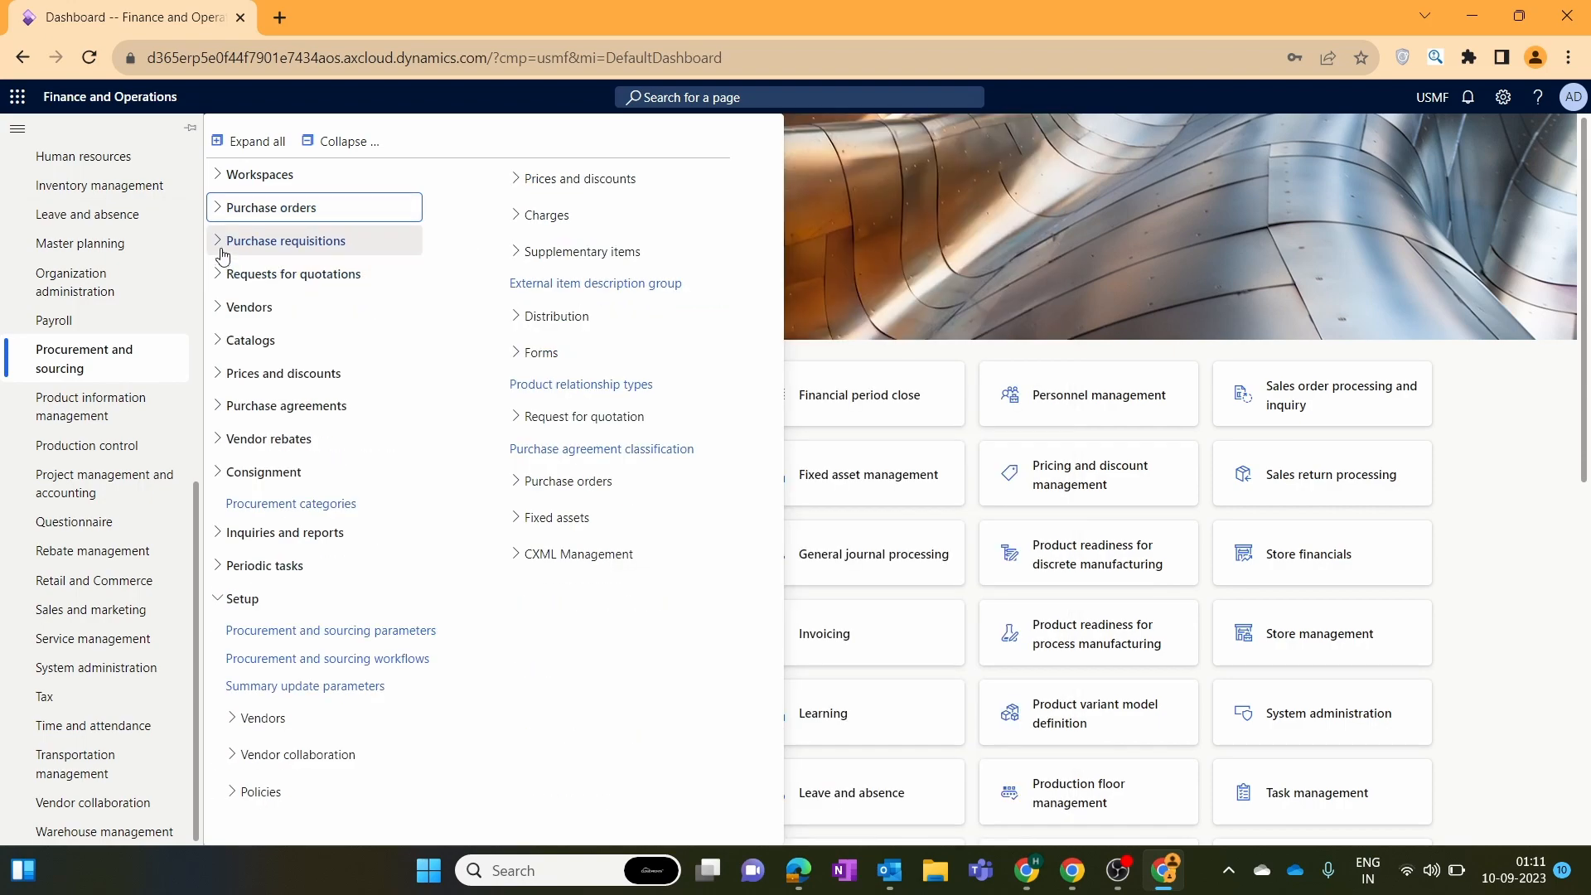
{"action": "left_click", "coordinate": [223, 251]}
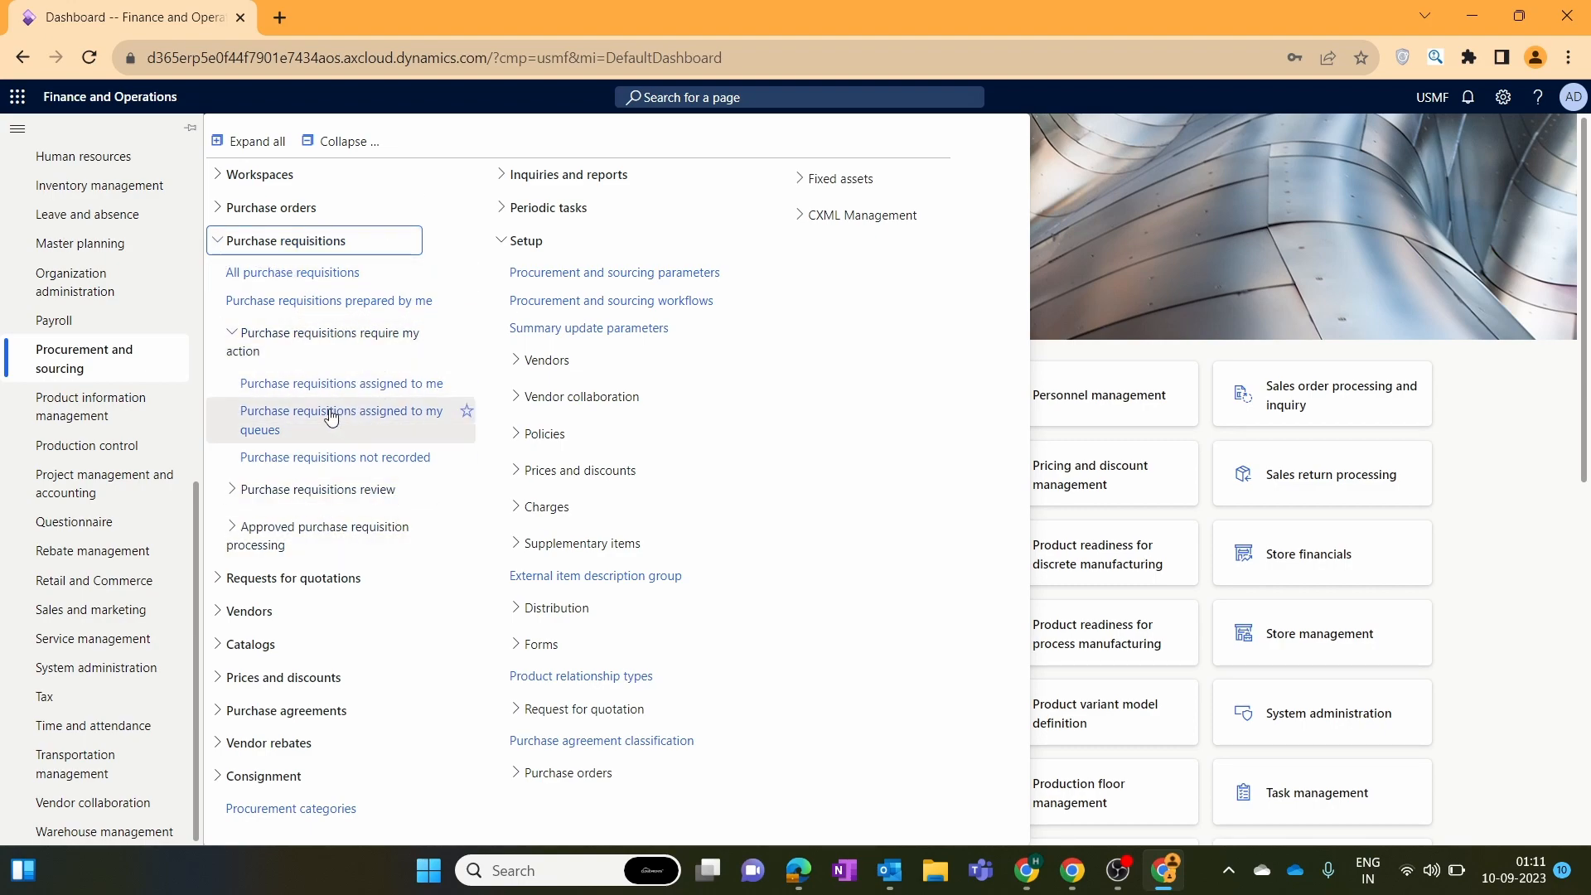
{"action": "left_click", "coordinate": [290, 276]}
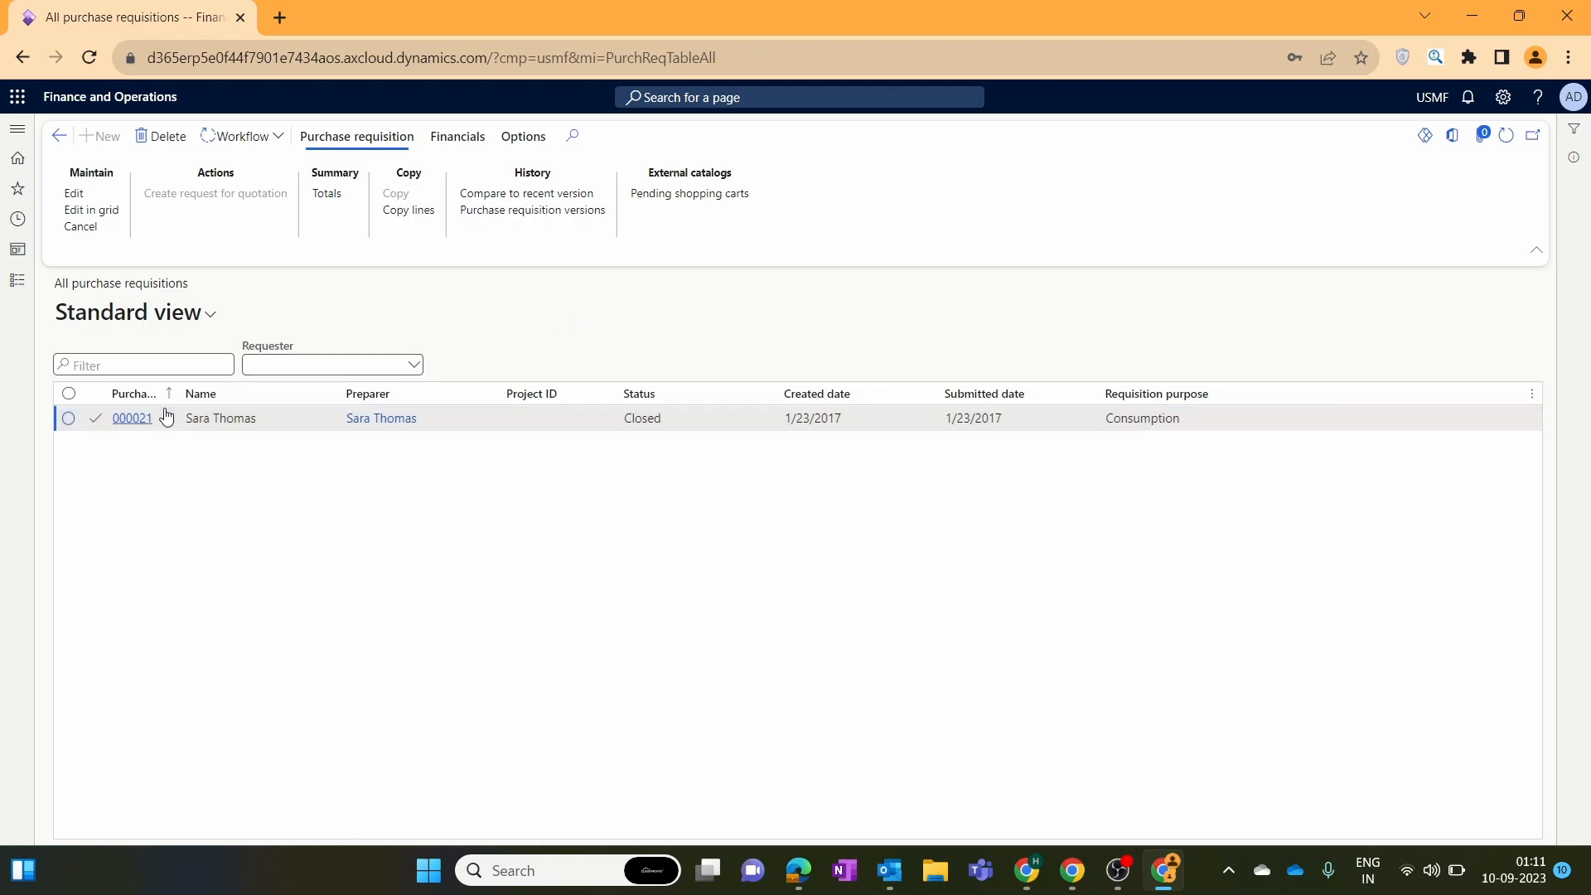
Widen the Purchase requisition column in the requisitions list.
{"action": "left_click_drag", "start_coordinate": [181, 395], "coordinate": [291, 399]}
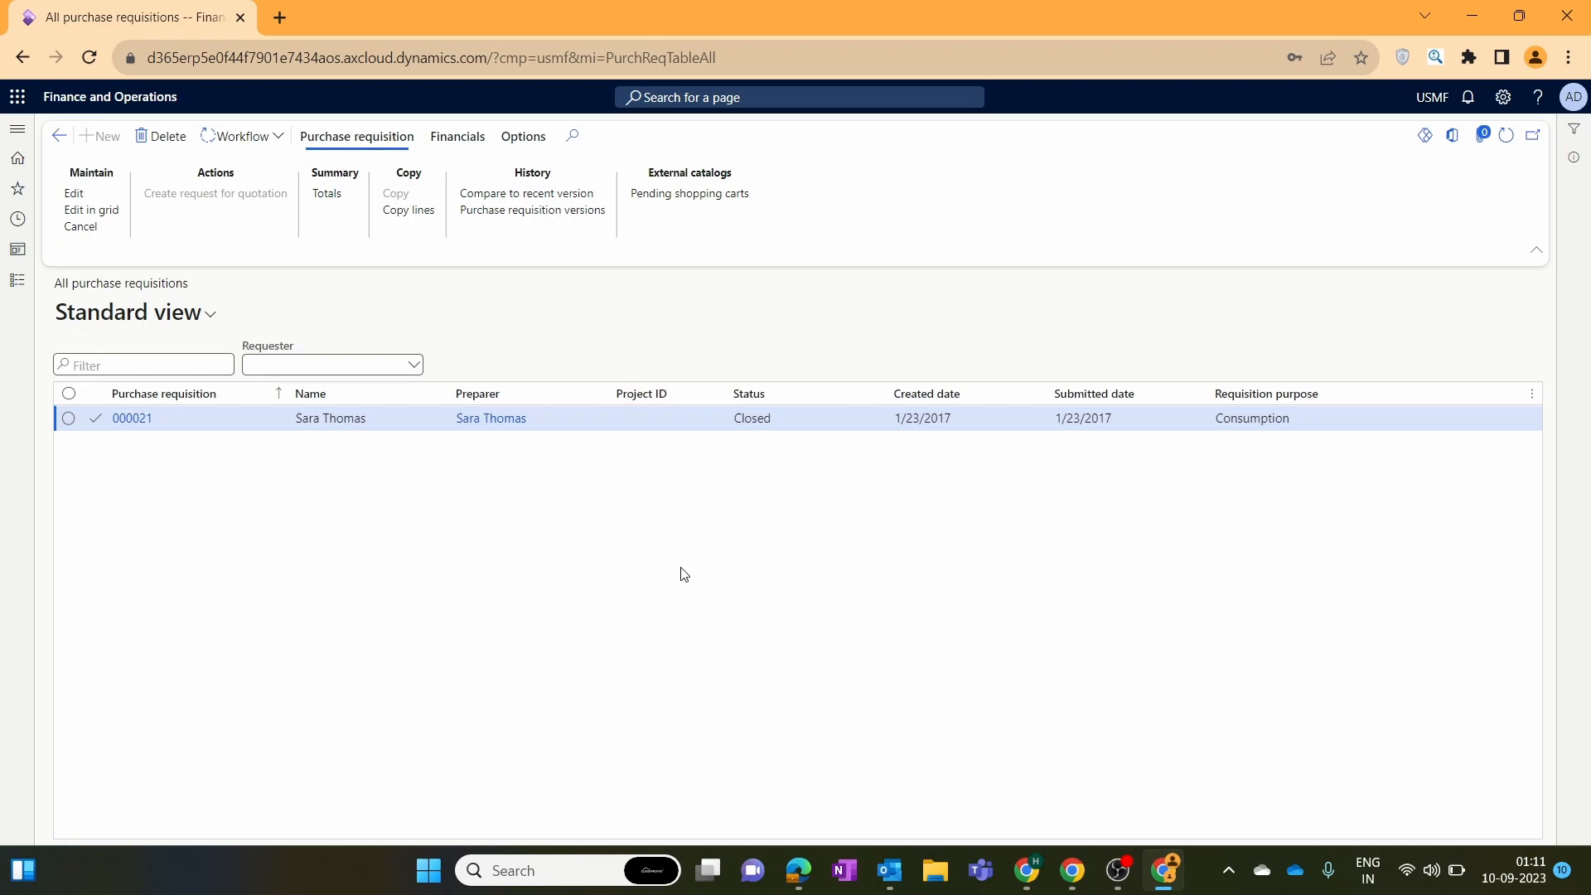
{"action": "left_click", "coordinate": [1433, 97]}
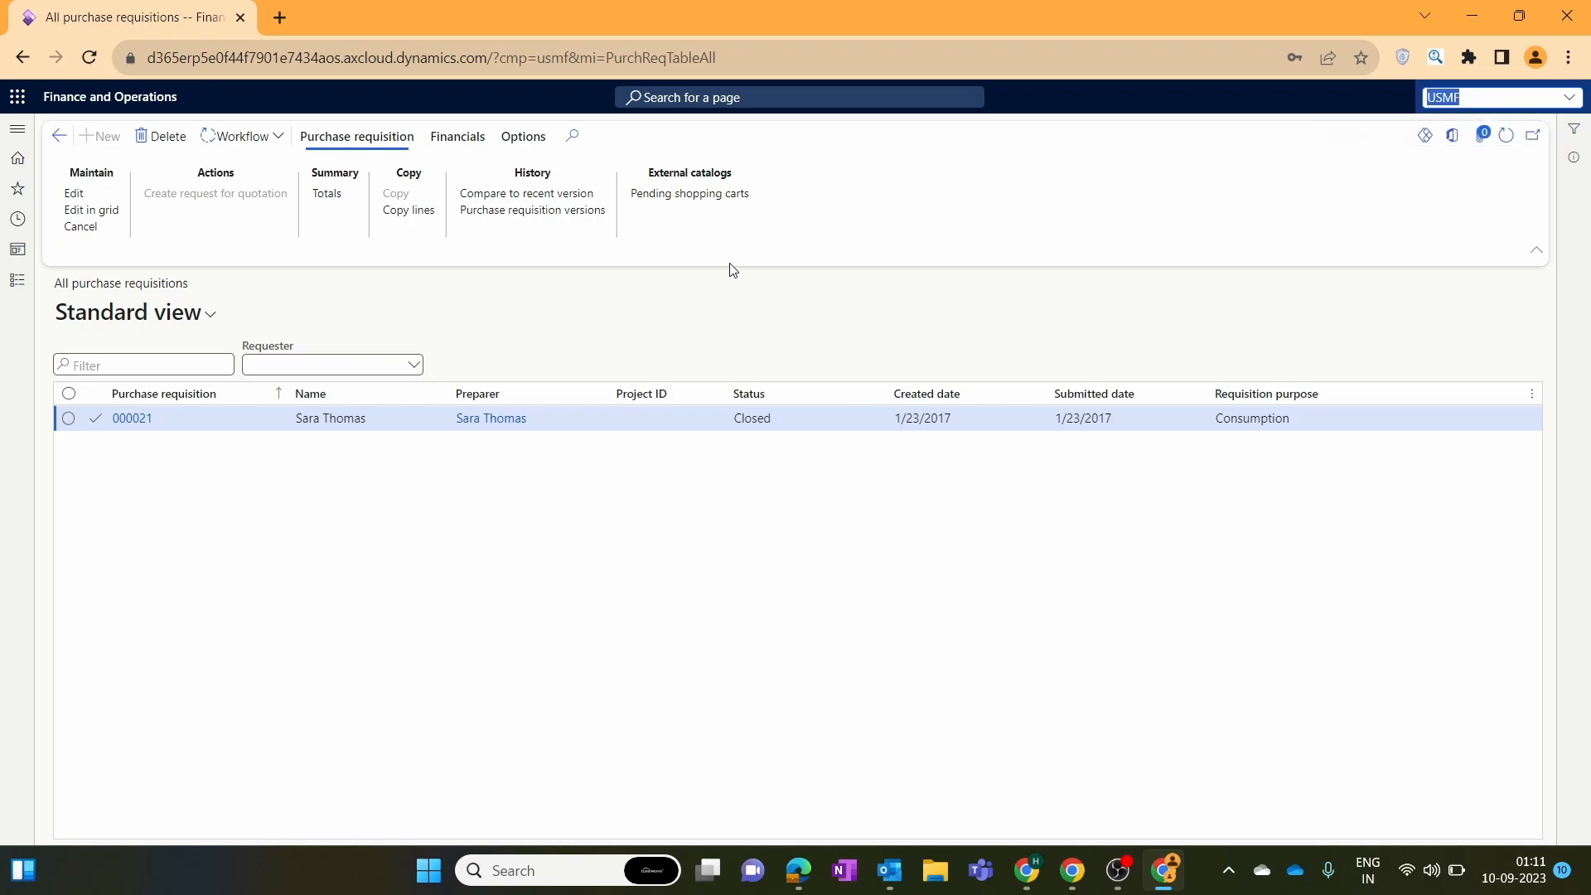
{"action": "left_click", "coordinate": [679, 306]}
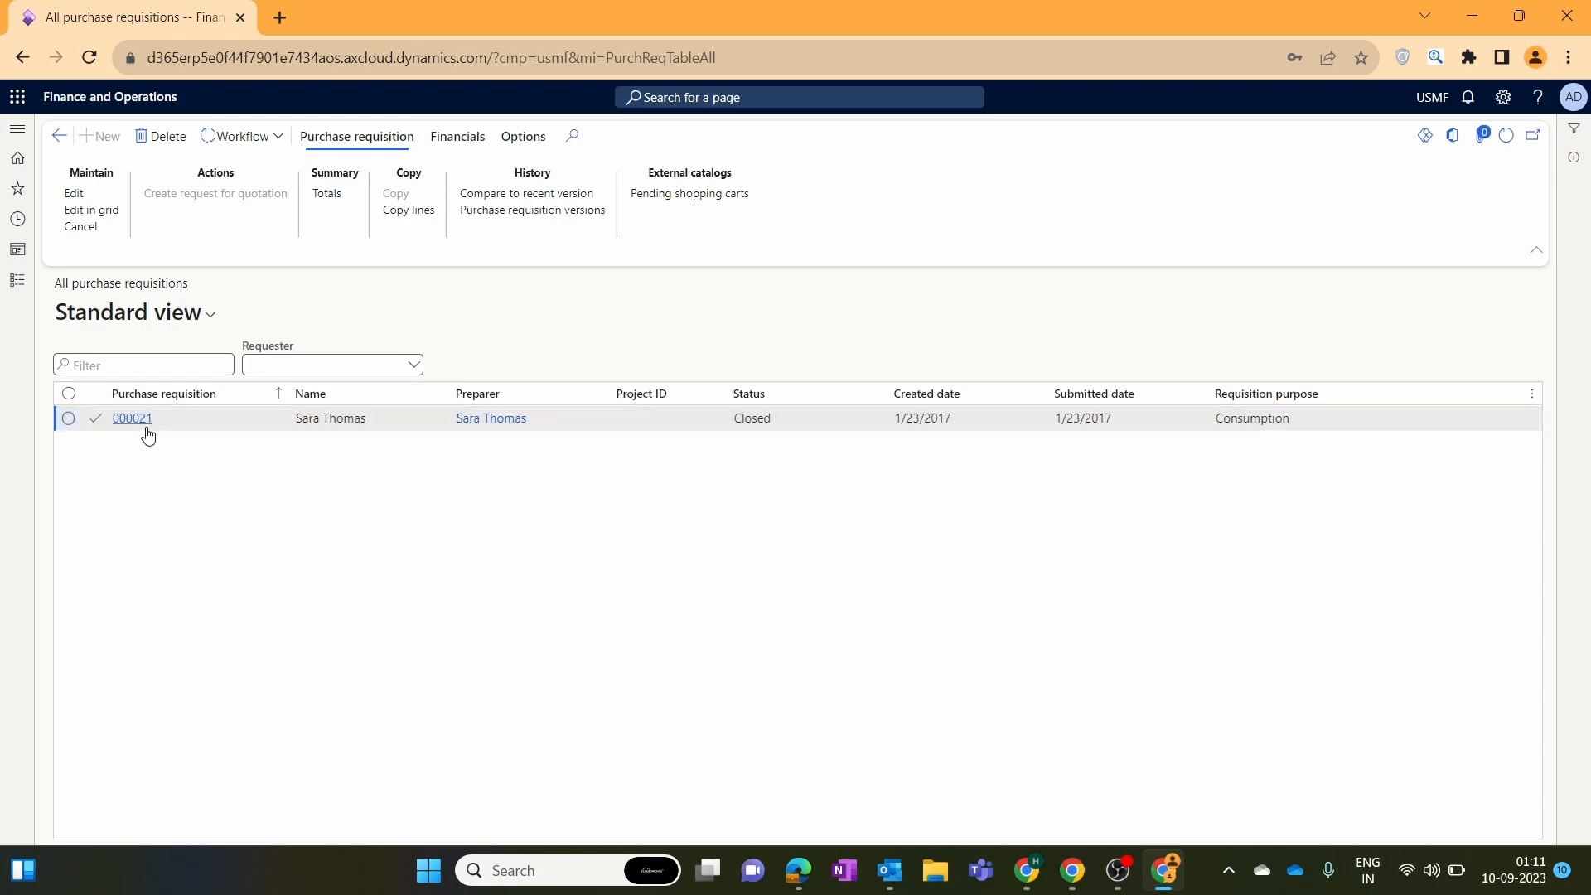
Switch the working legal entity to USRT.
{"action": "left_click", "coordinate": [1433, 97]}
{"action": "left_click", "coordinate": [1571, 99]}
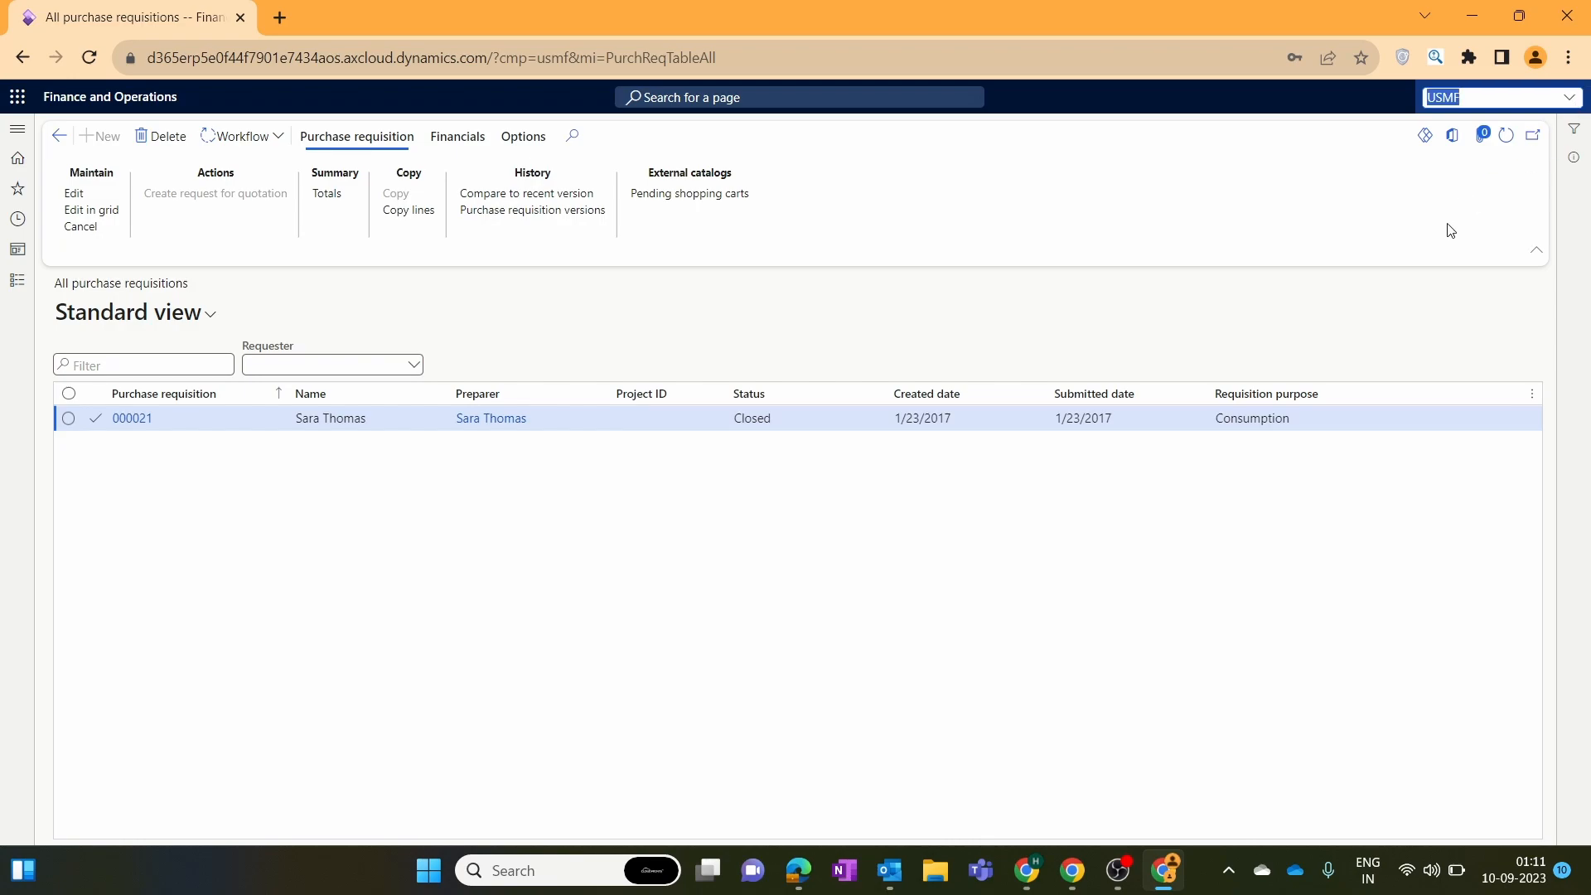
{"action": "left_click", "coordinate": [1359, 222]}
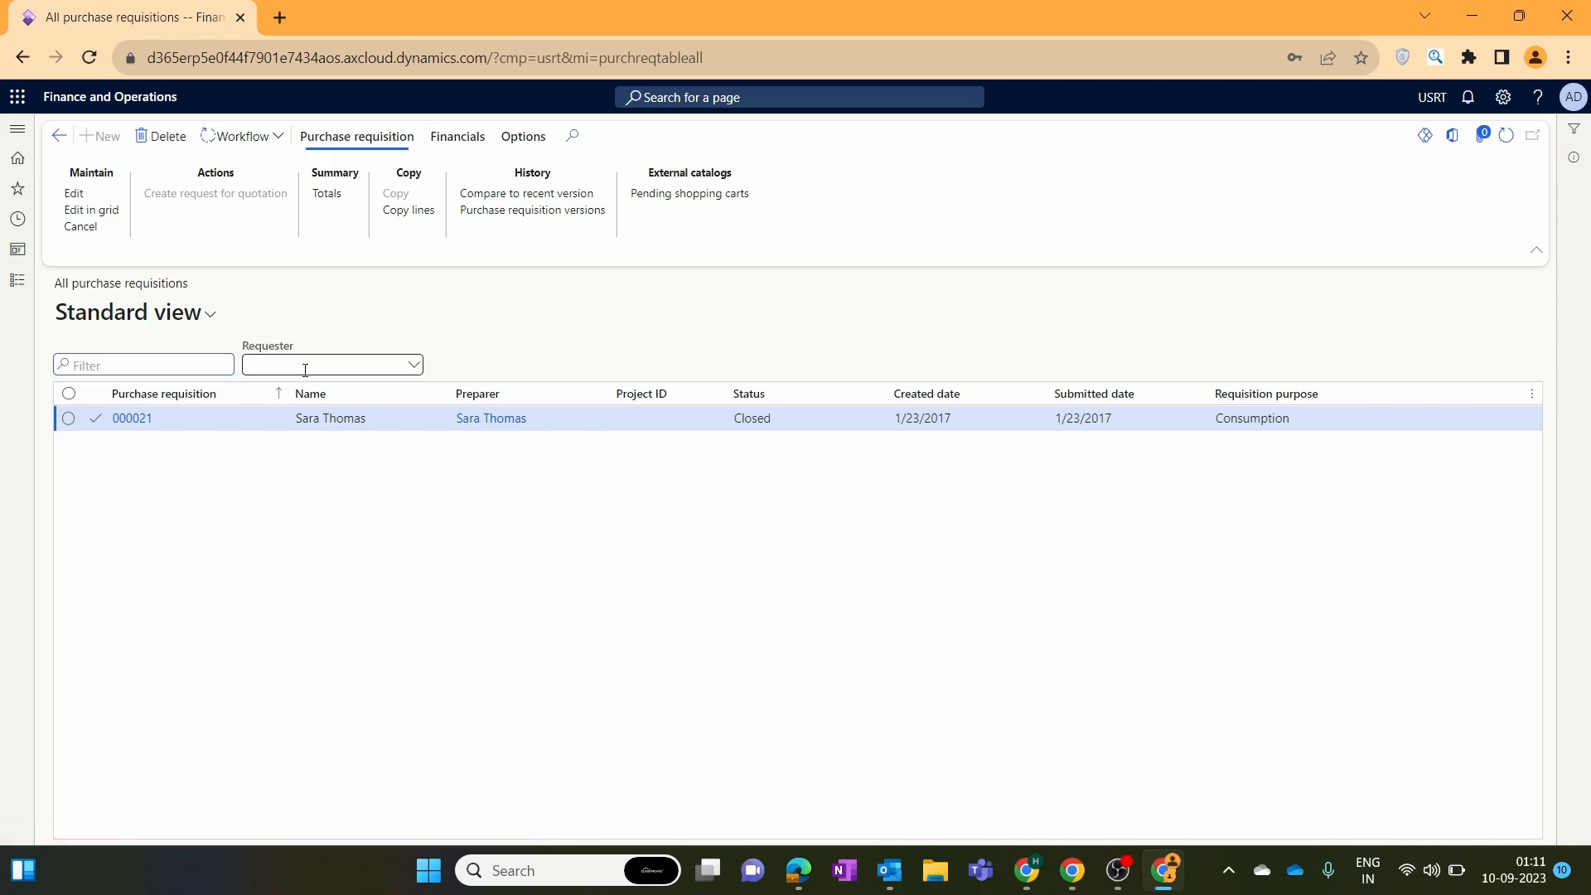
Switch the company back to USMF and open requisition 000021.
{"action": "left_click_drag", "start_coordinate": [382, 423], "coordinate": [309, 426]}
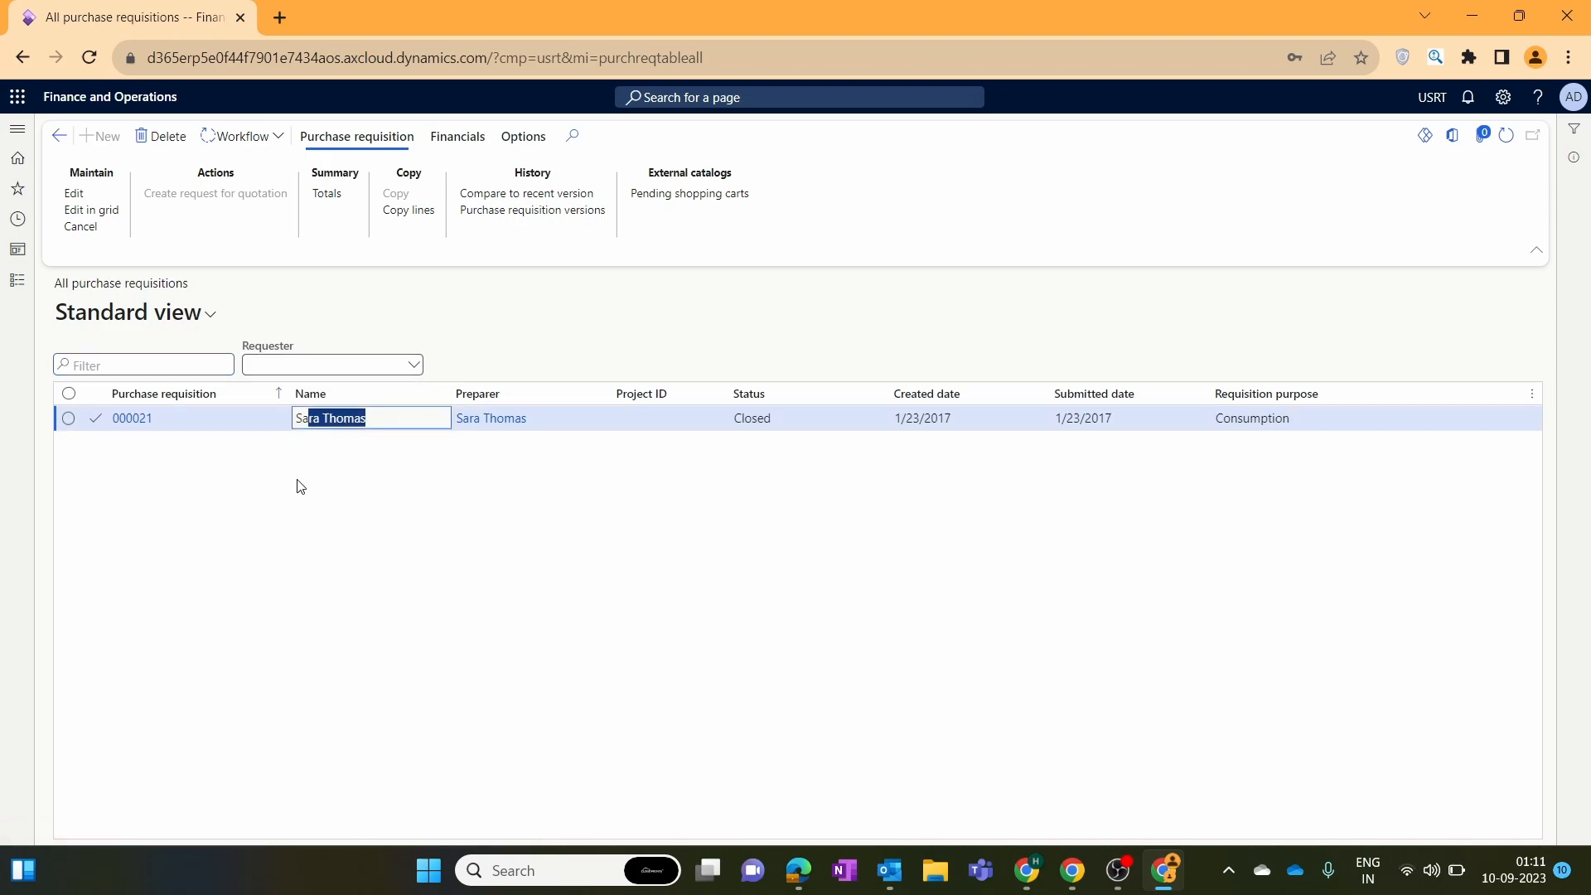
{"action": "left_click", "coordinate": [299, 484]}
{"action": "left_click", "coordinate": [1434, 97]}
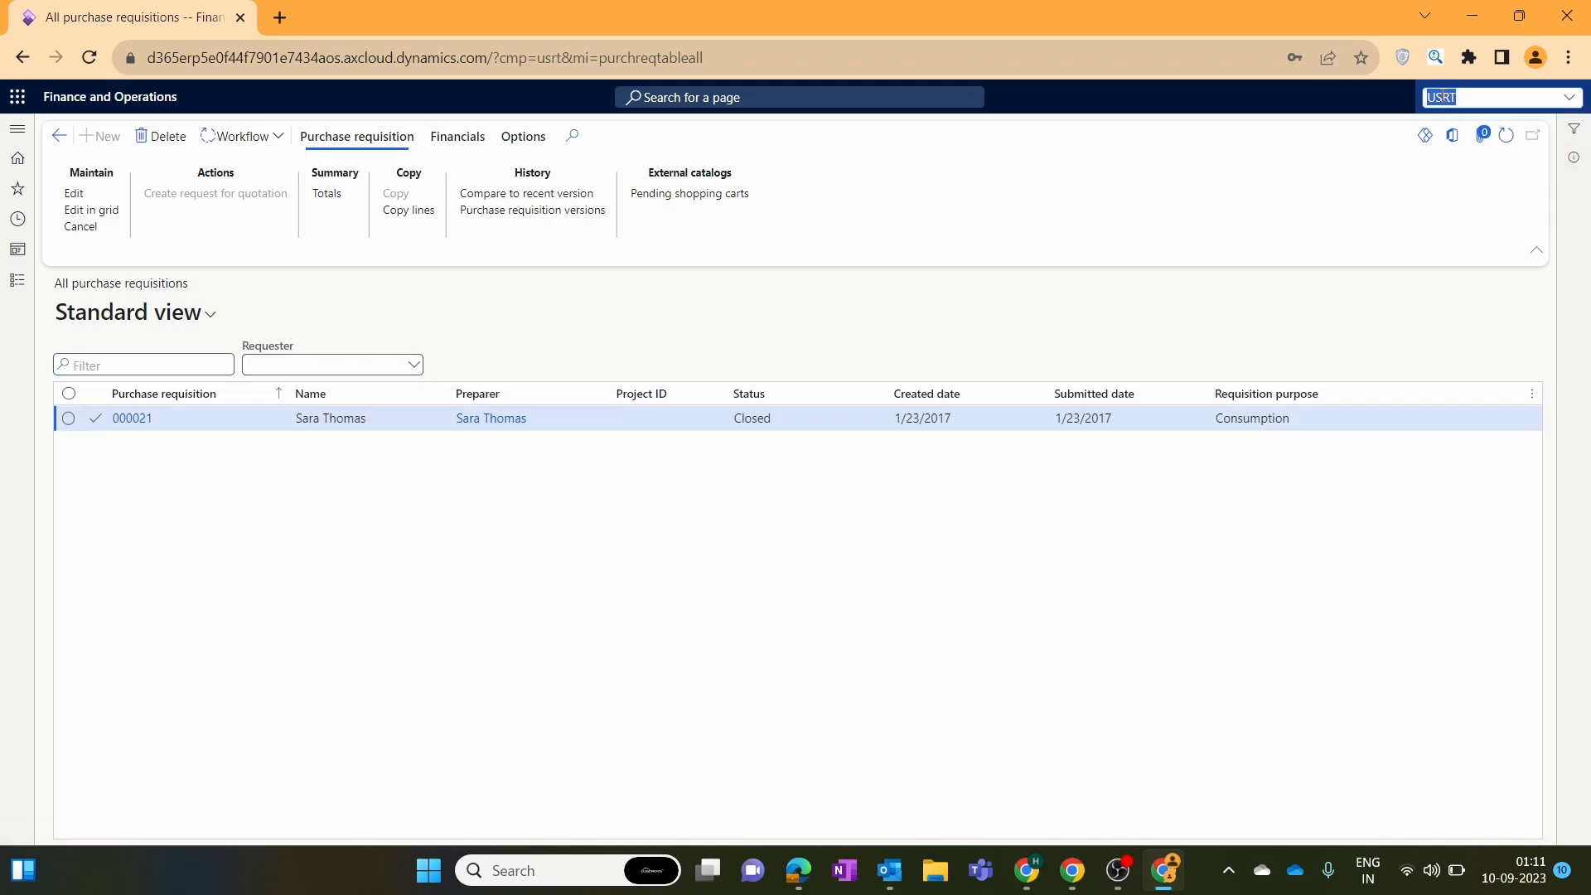
{"action": "left_click", "coordinate": [1571, 98]}
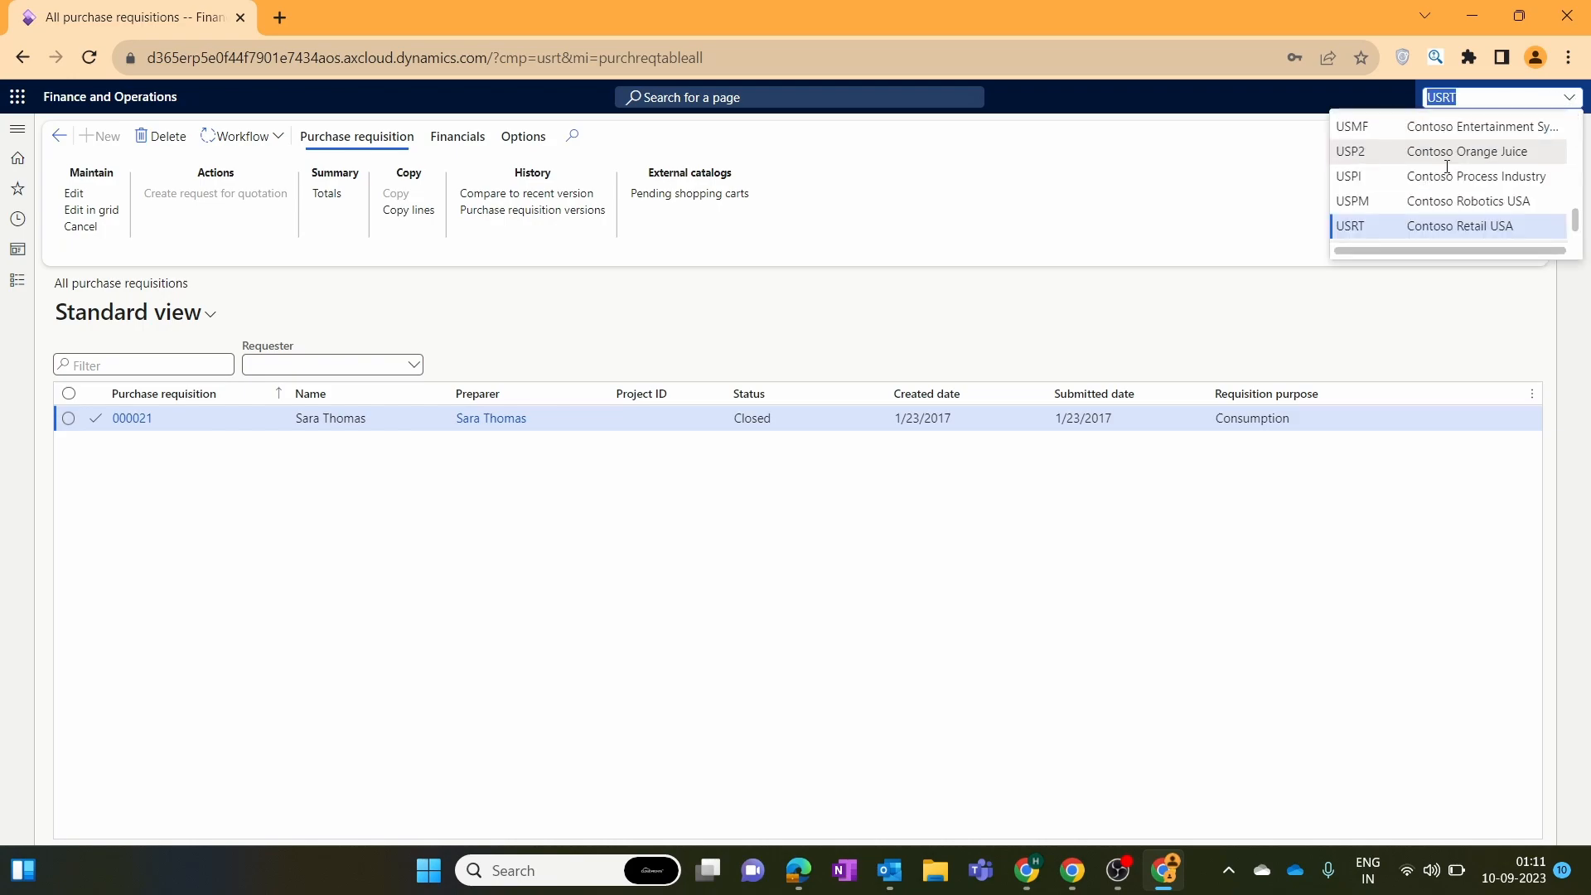
{"action": "left_click", "coordinate": [1423, 131]}
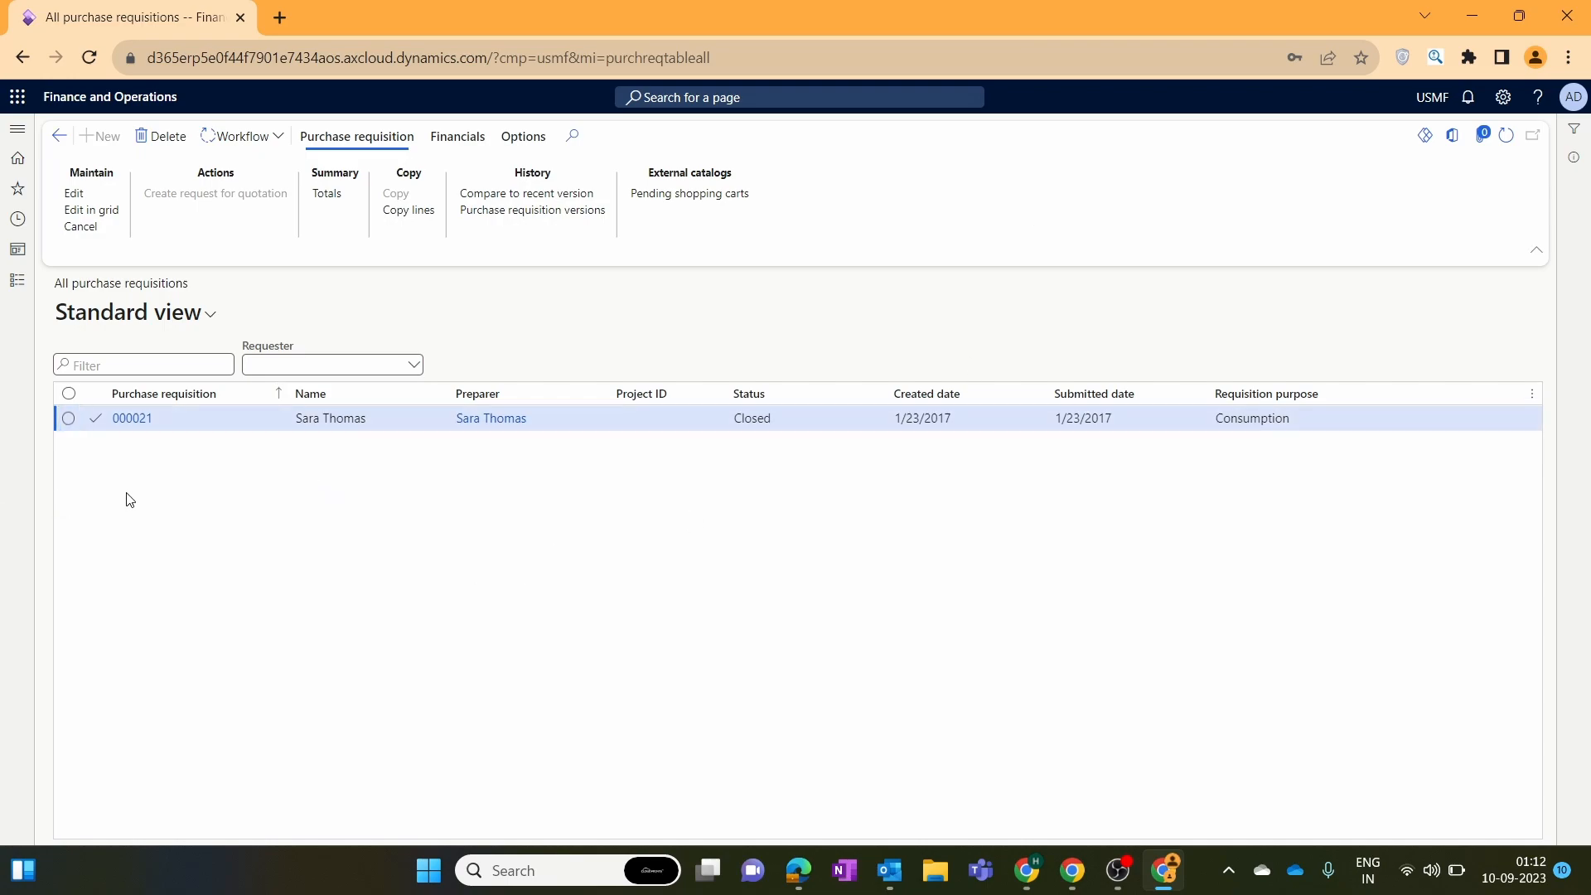
{"action": "left_click", "coordinate": [134, 423]}
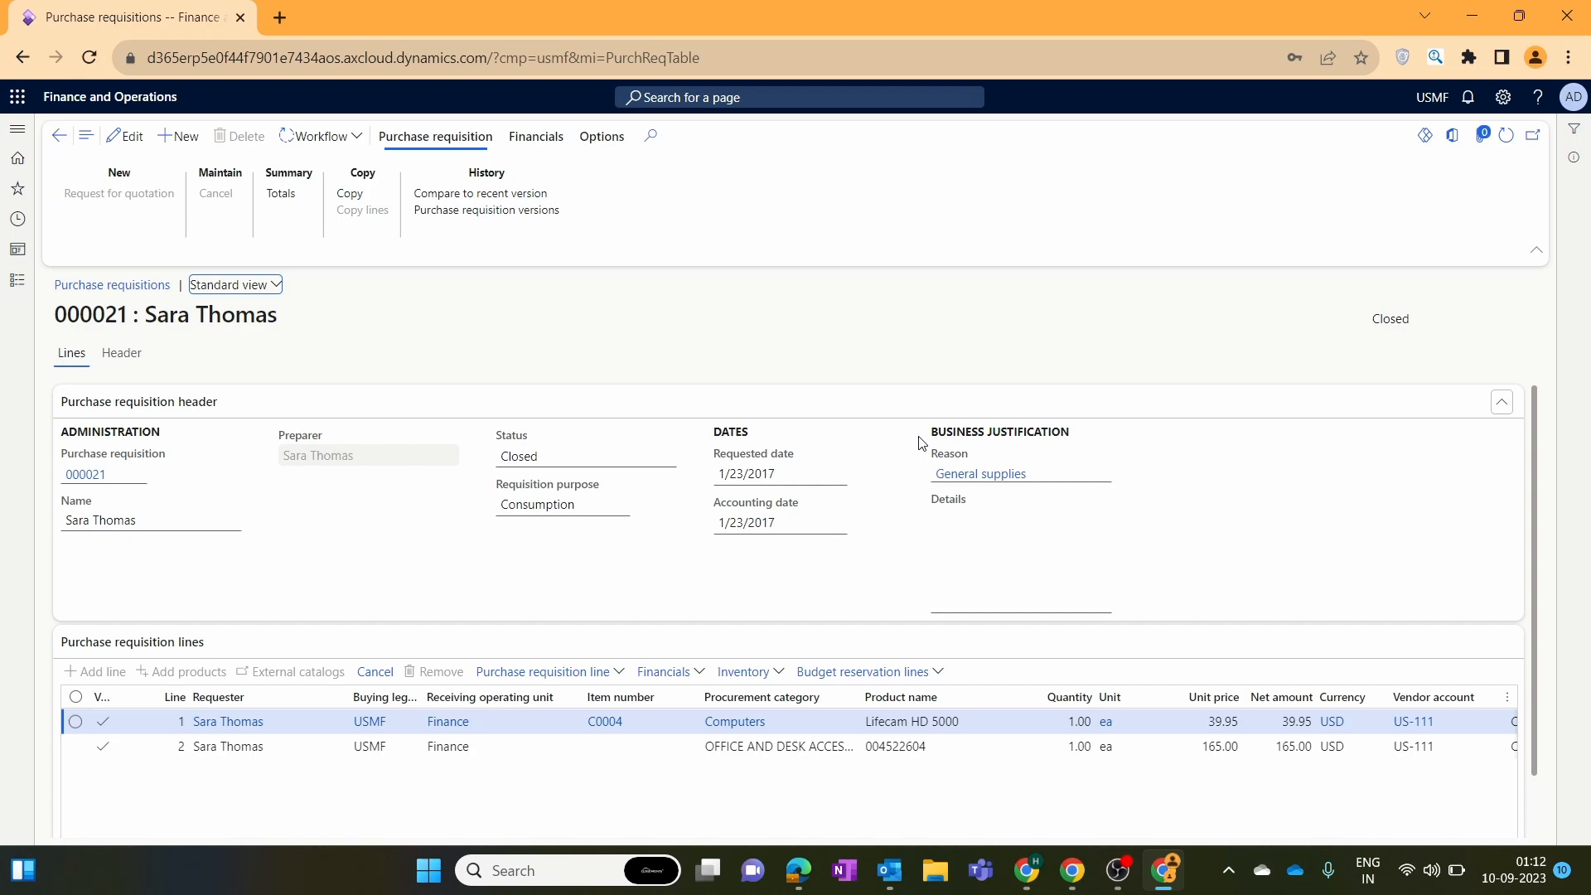
Scroll to requisition 000021's lines and inspect line 1's buying legal entity and operating unit.
{"action": "left_click_drag", "start_coordinate": [1533, 434], "coordinate": [1542, 528]}
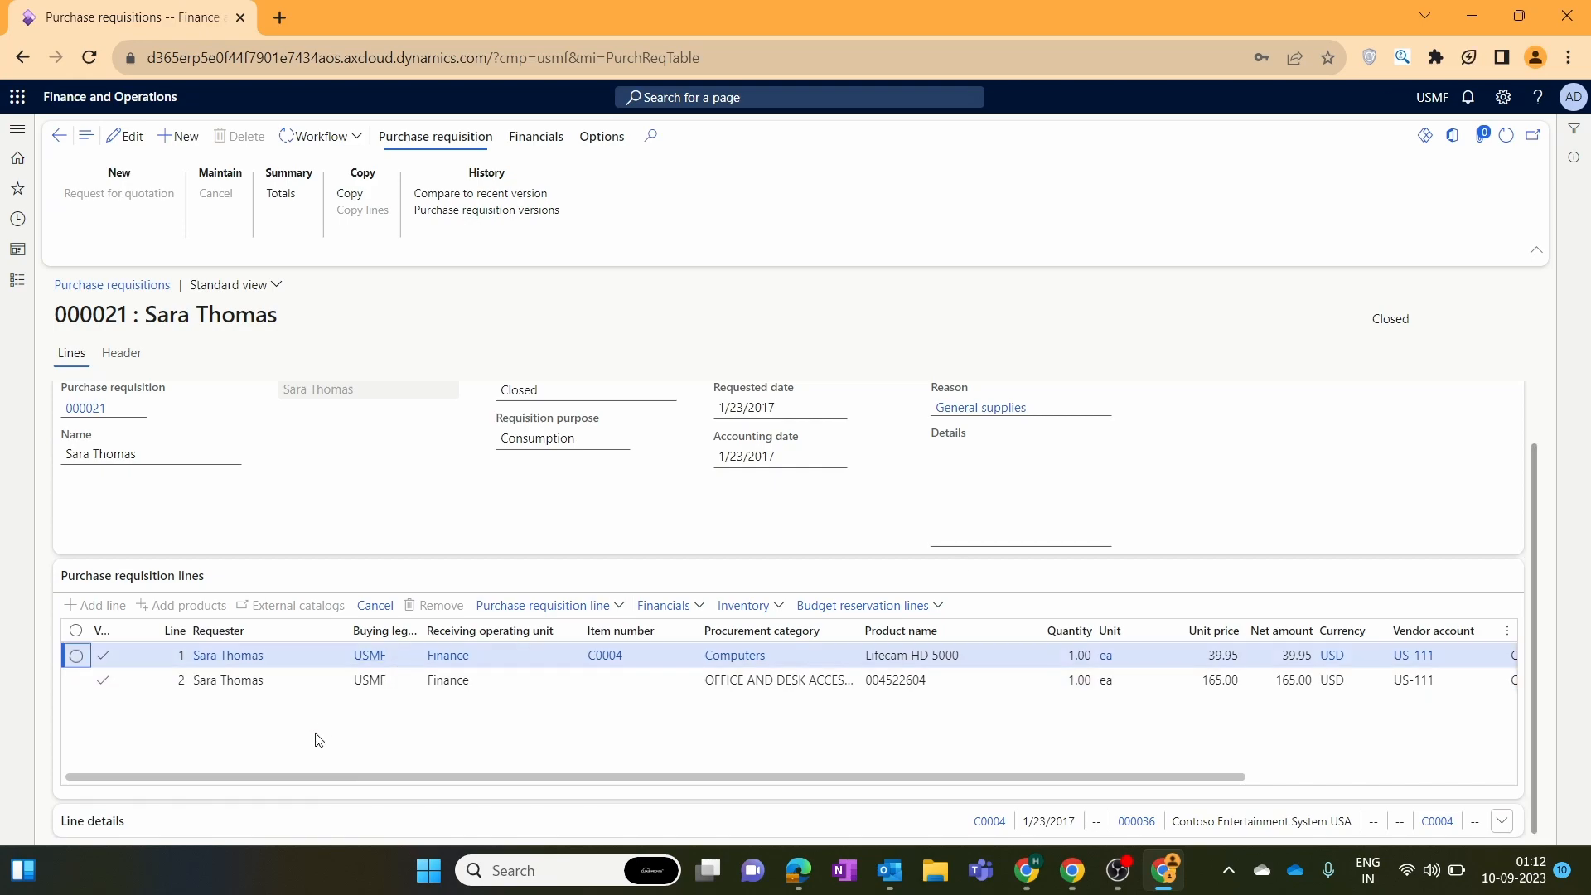
{"action": "left_click", "coordinate": [401, 650]}
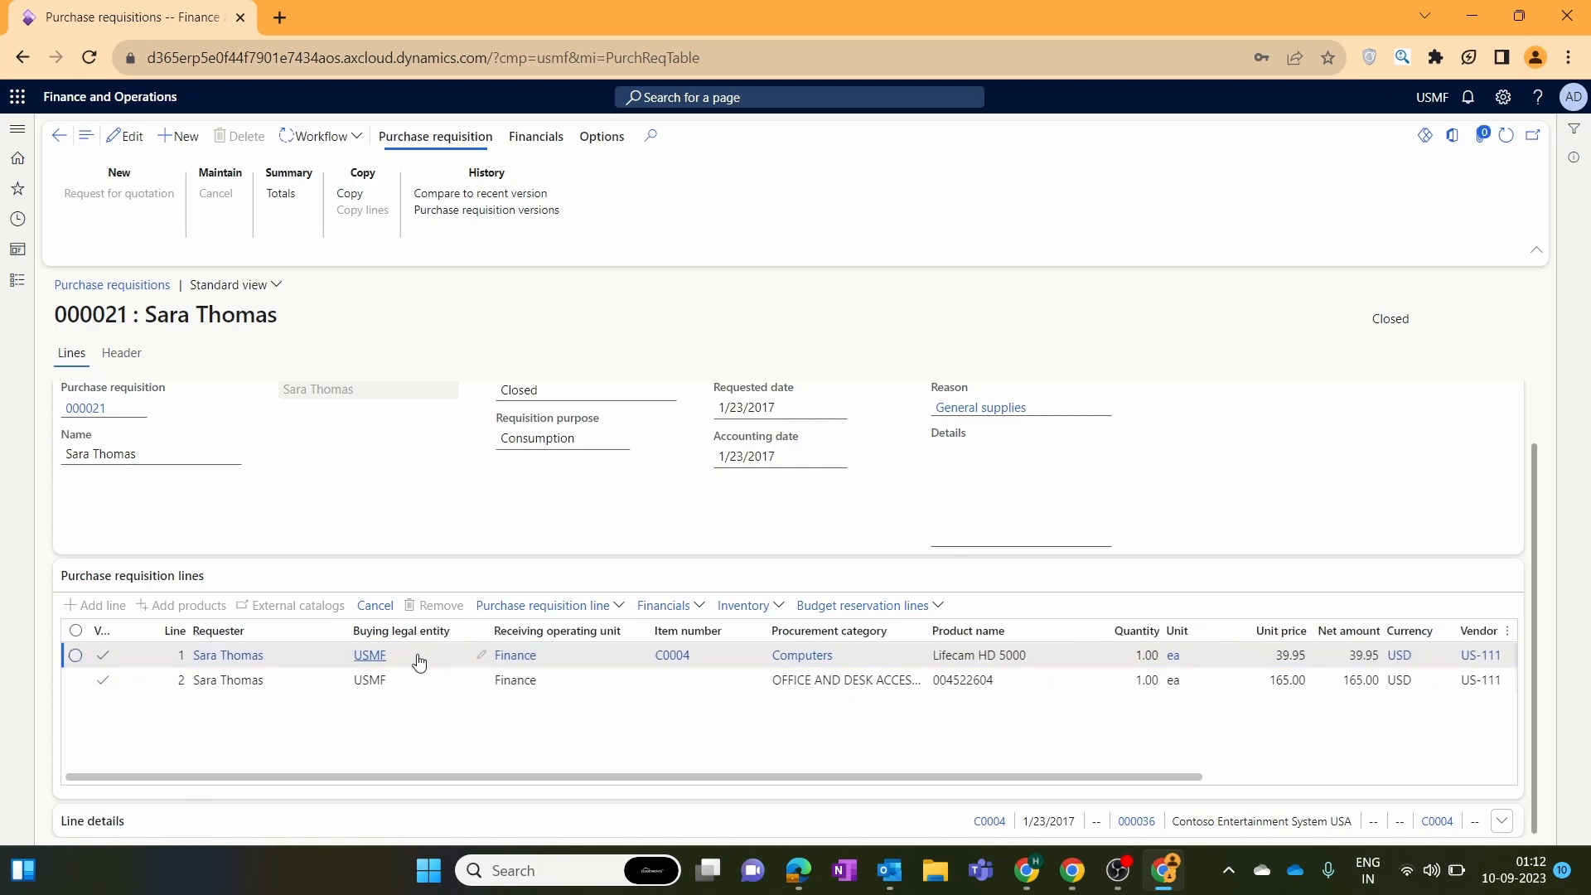
{"action": "mouse_move", "coordinate": [440, 658]}
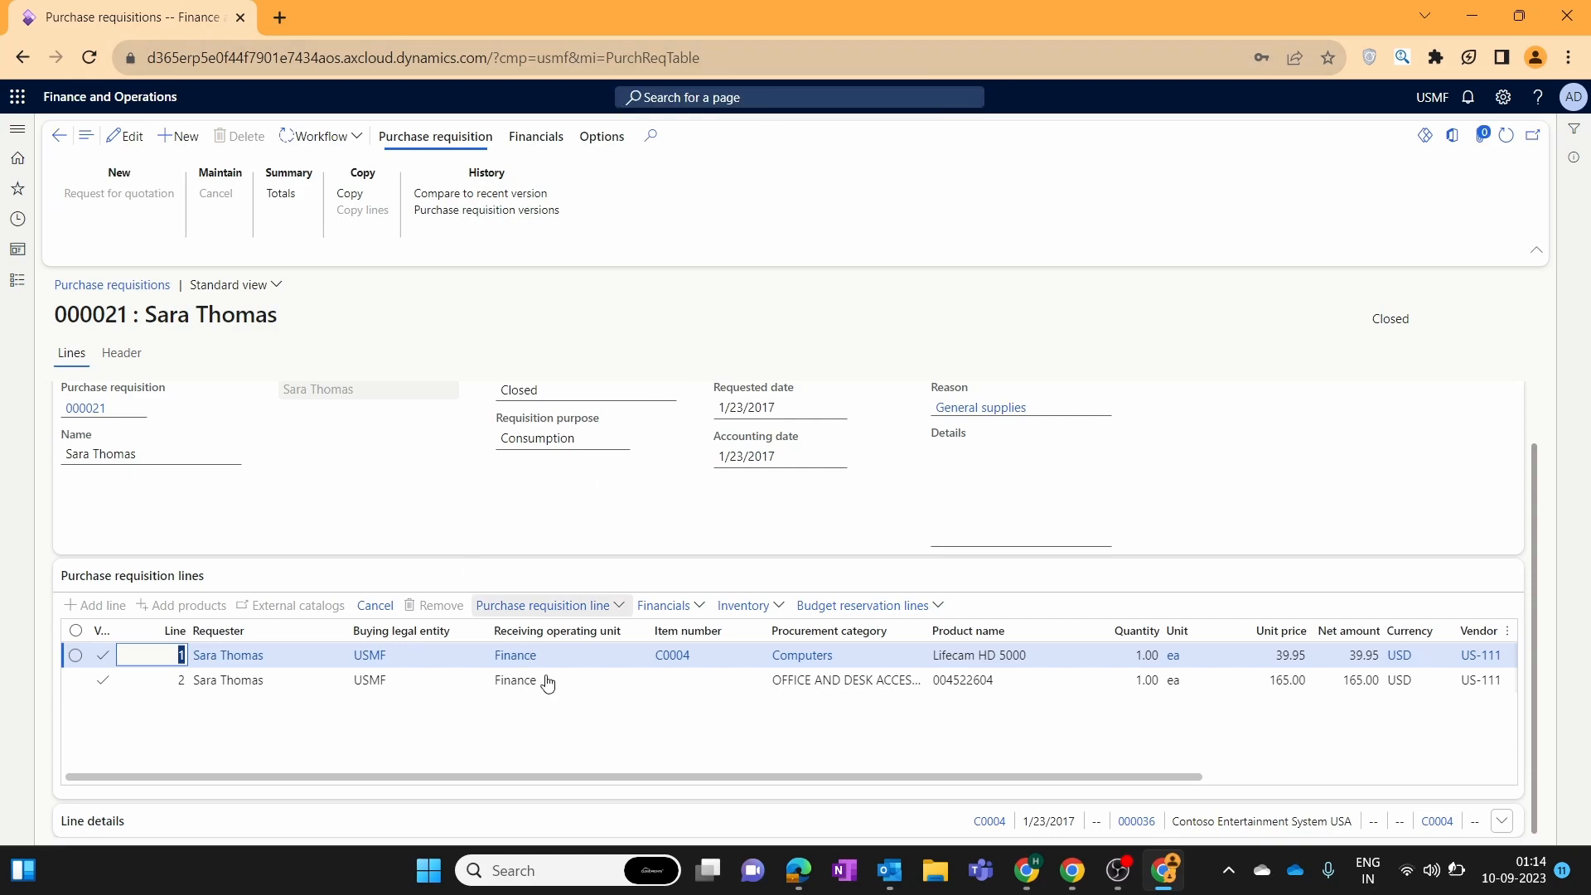
{"action": "mouse_move", "coordinate": [547, 676]}
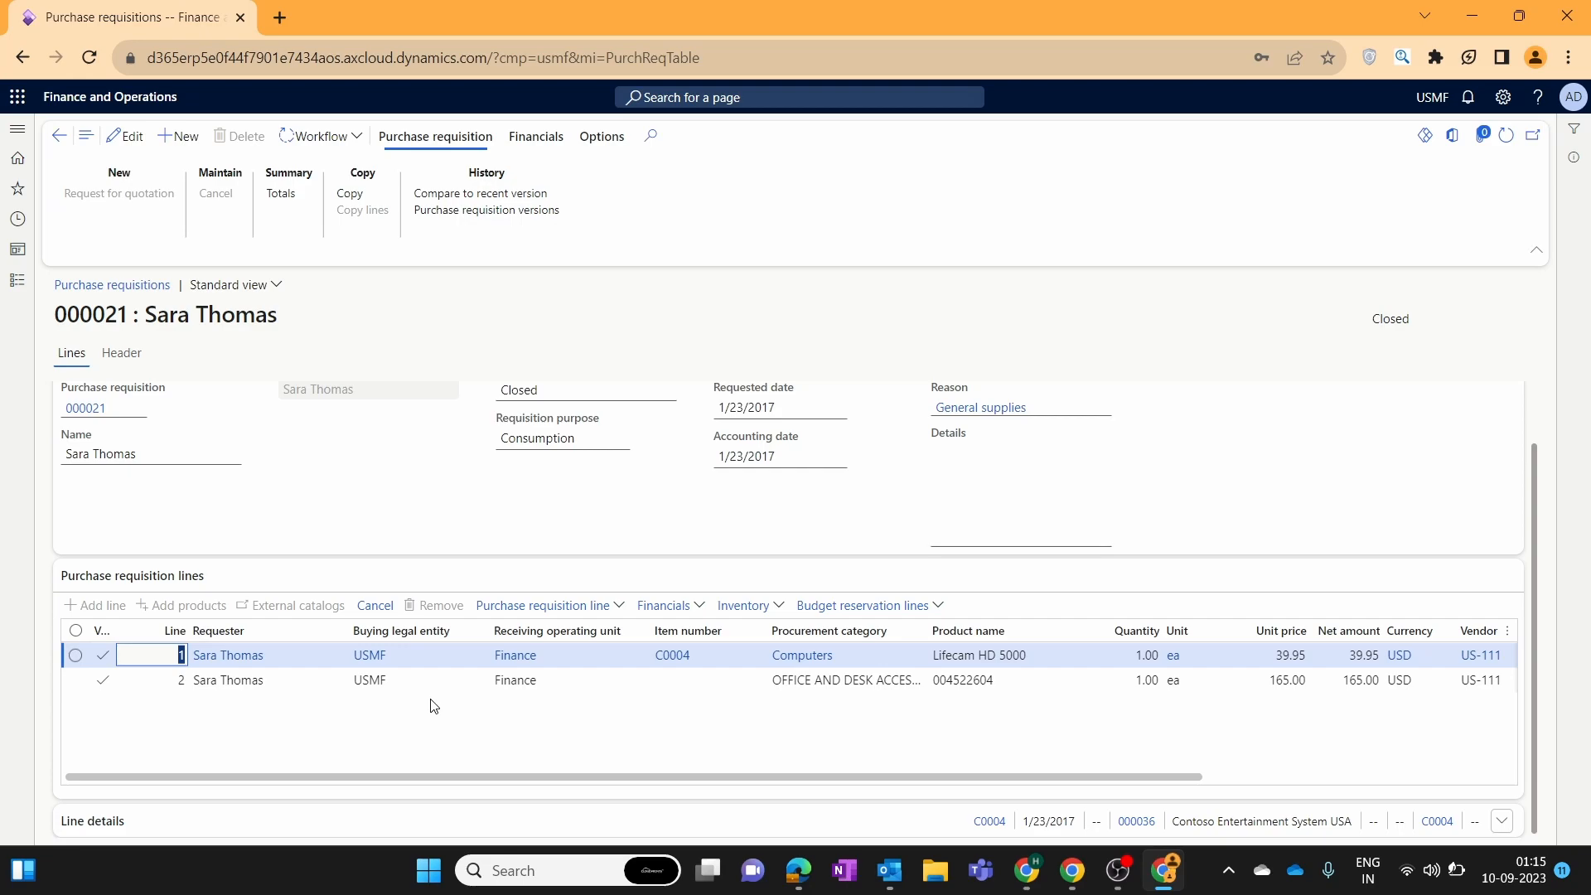
{"action": "left_click", "coordinate": [358, 200]}
View the Purchase requisition review workflow status, then go back to All purchase requisitions.
{"action": "left_click", "coordinate": [342, 138]}
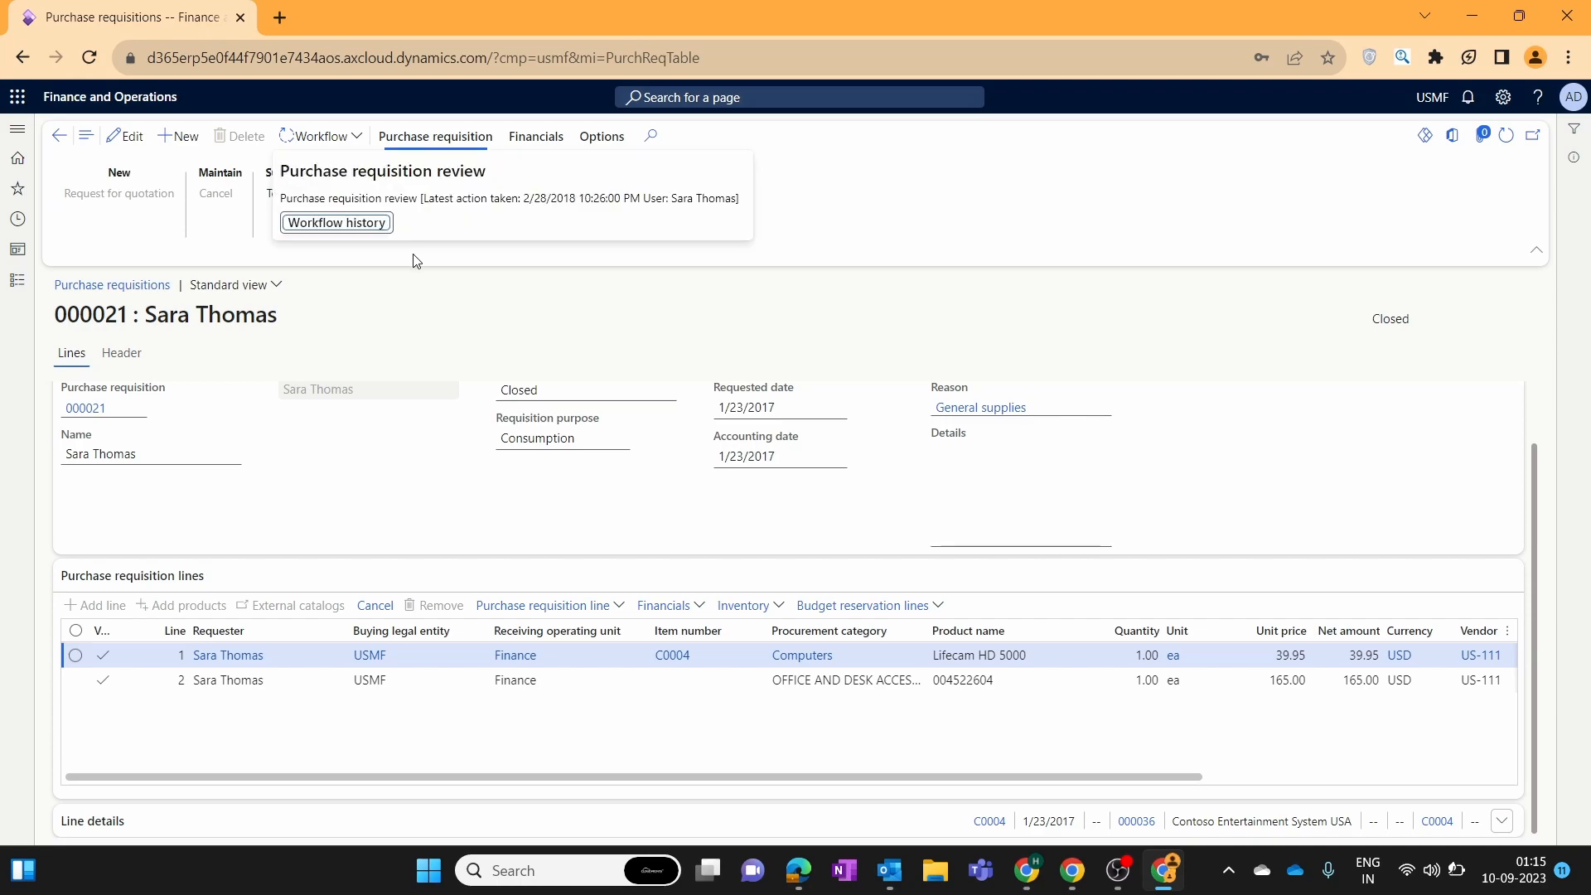
{"action": "key", "text": "Escape"}
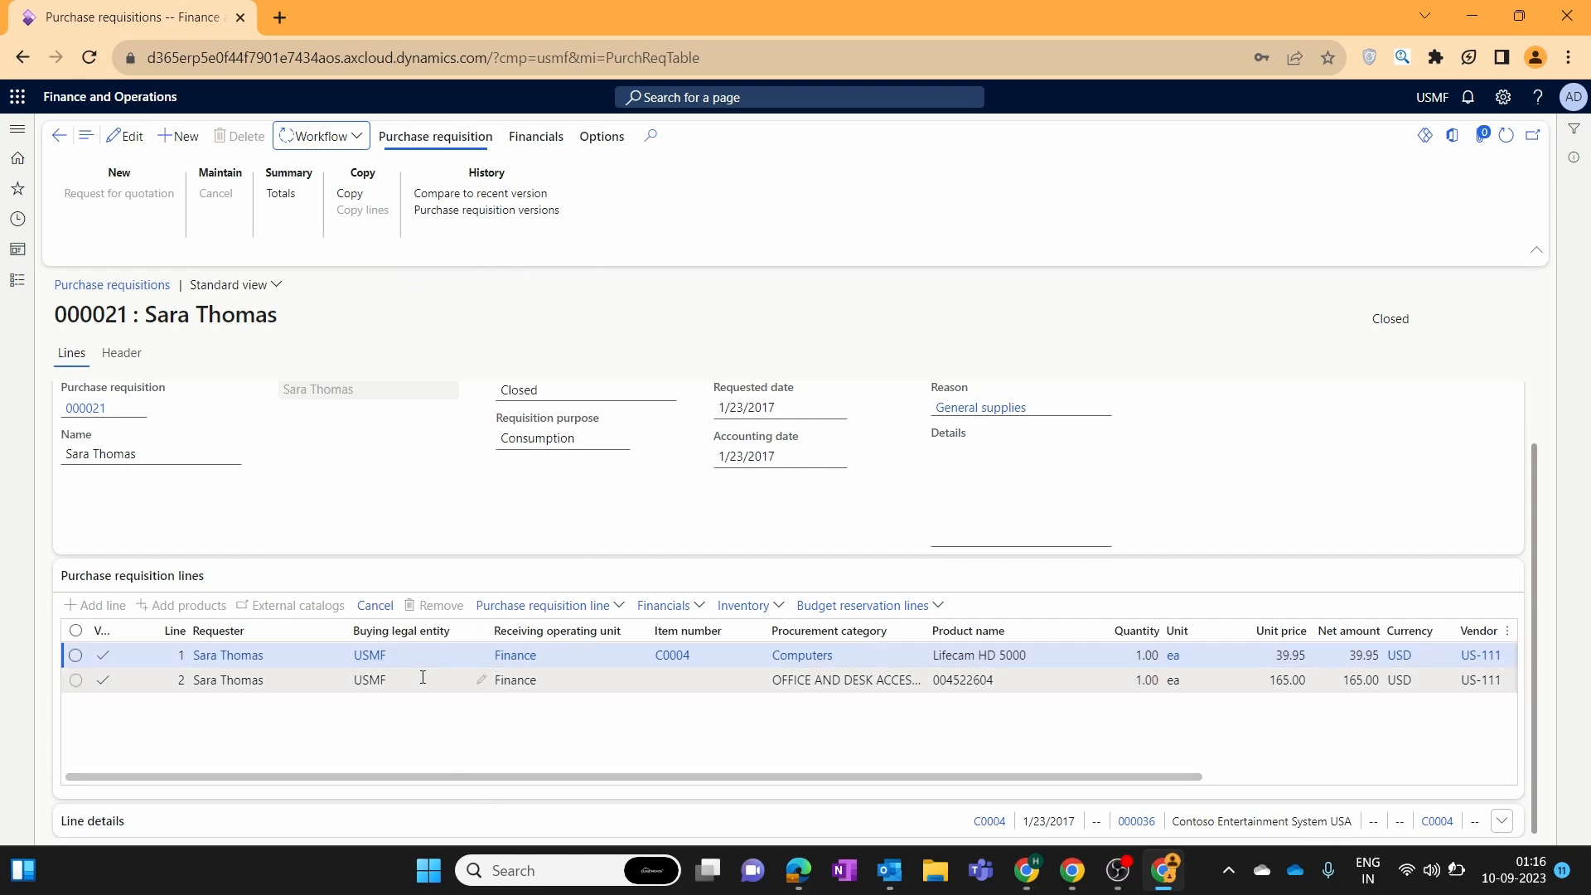
{"action": "mouse_move", "coordinate": [424, 680]}
{"action": "left_click", "coordinate": [58, 135]}
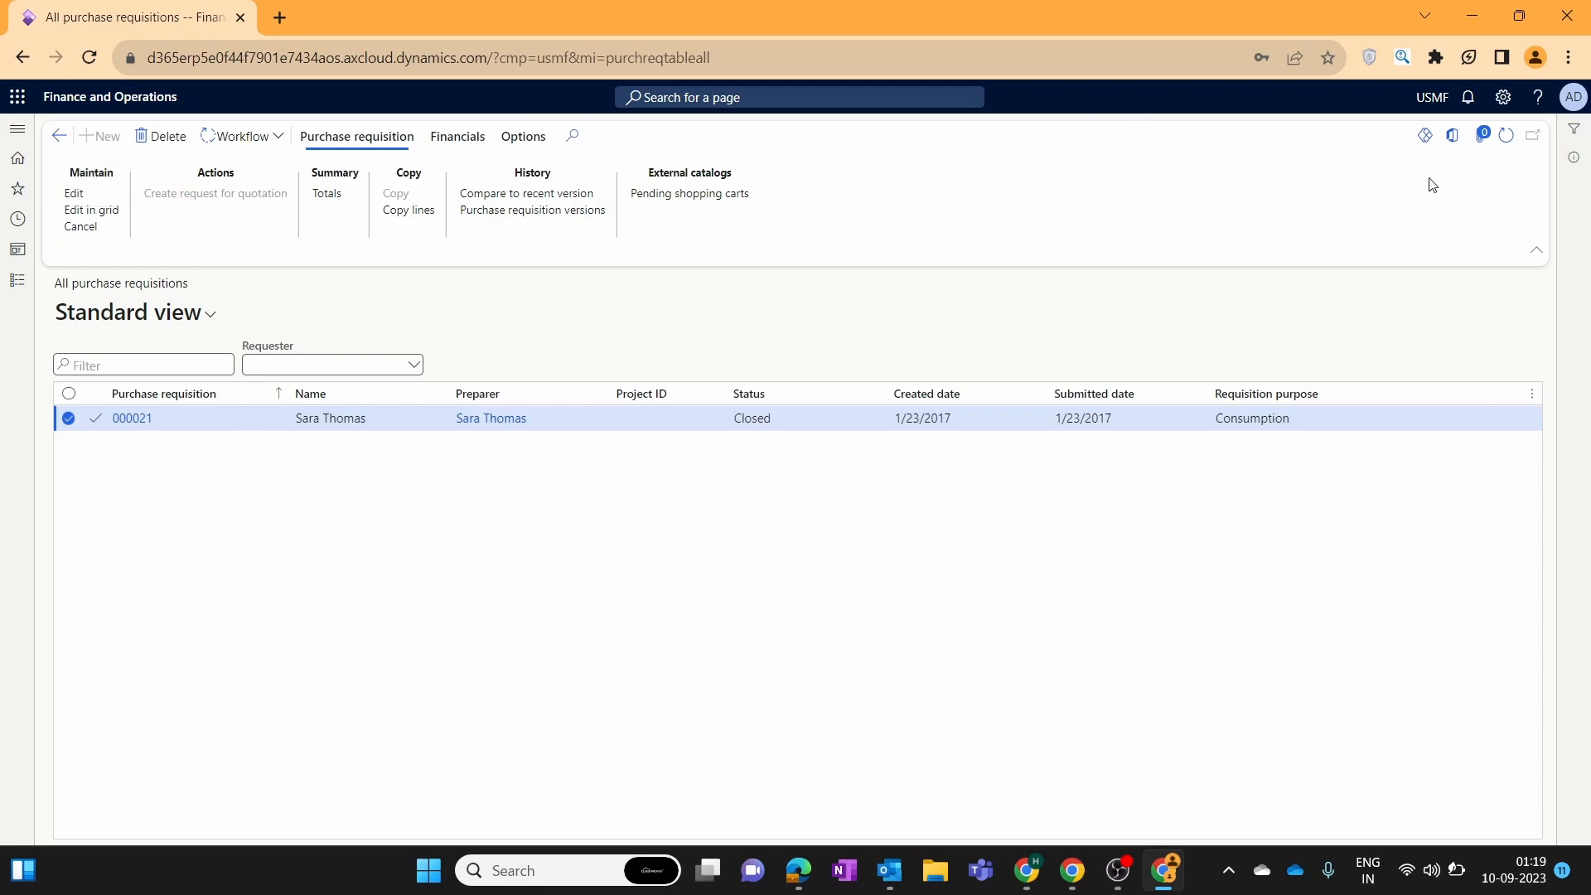
Duplicate the browser tab and open the Admin user from System administration > Users.
{"action": "right_click", "coordinate": [106, 25]}
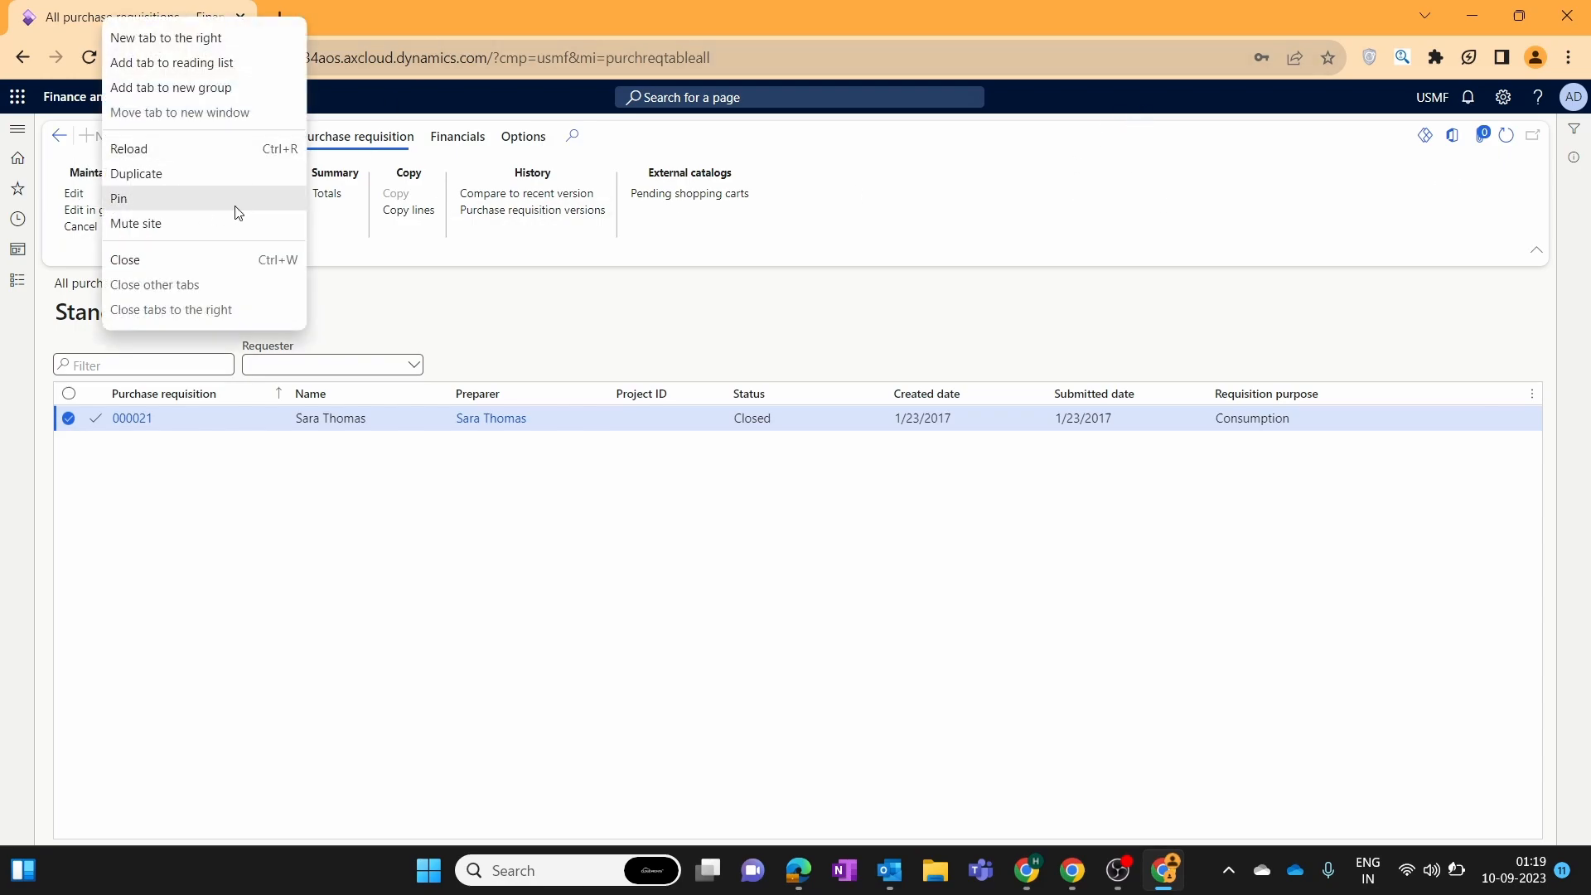
{"action": "left_click", "coordinate": [212, 166]}
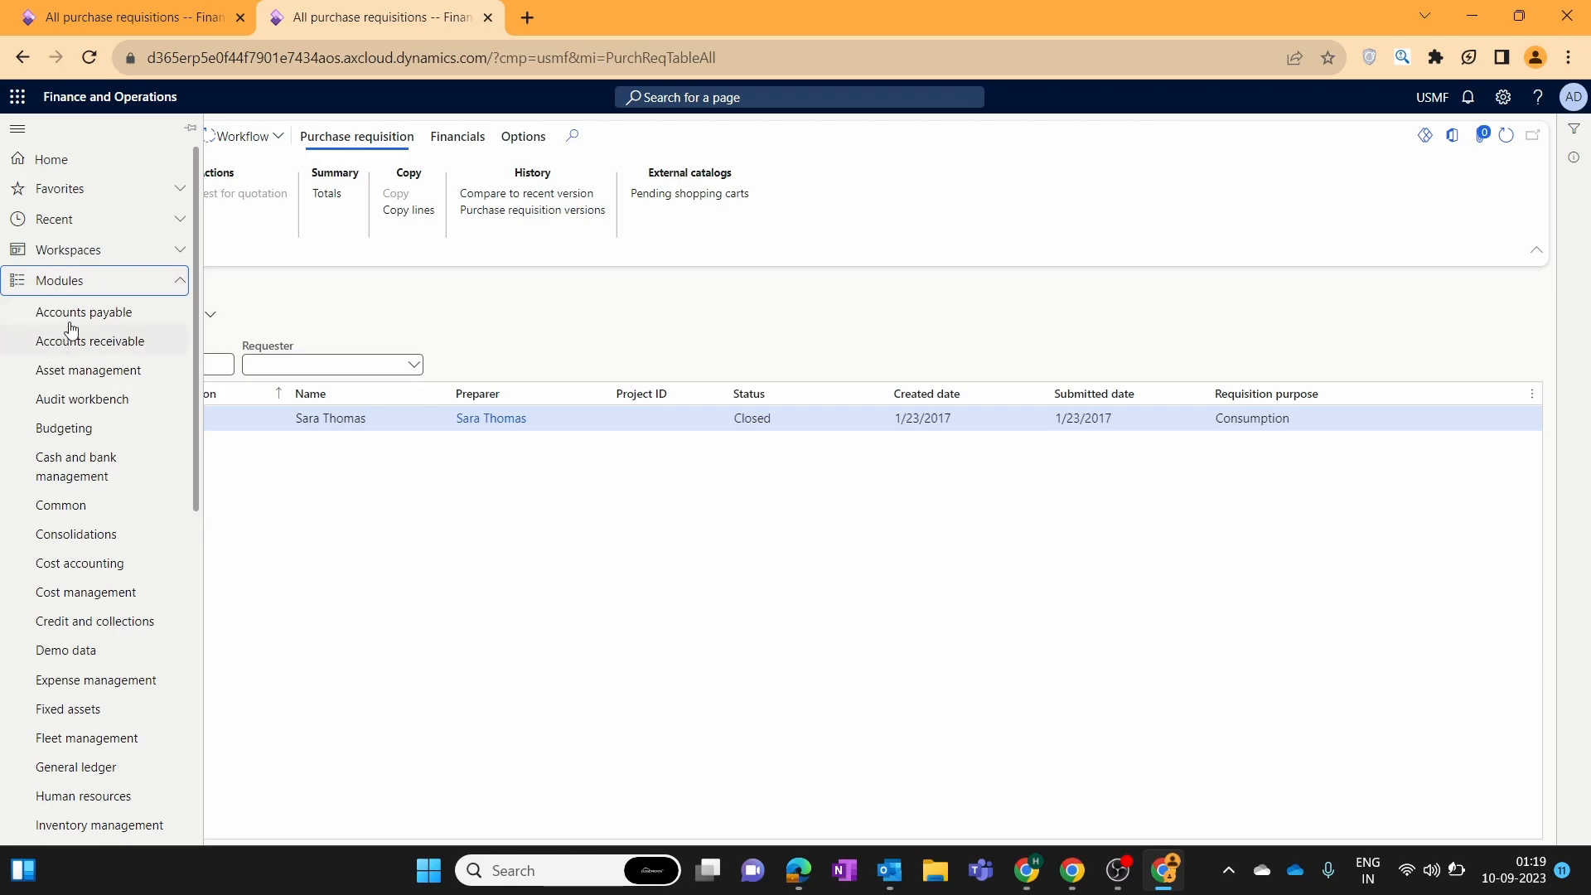
{"action": "scroll", "coordinate": [87, 447], "scroll_direction": "down", "scroll_amount": 5}
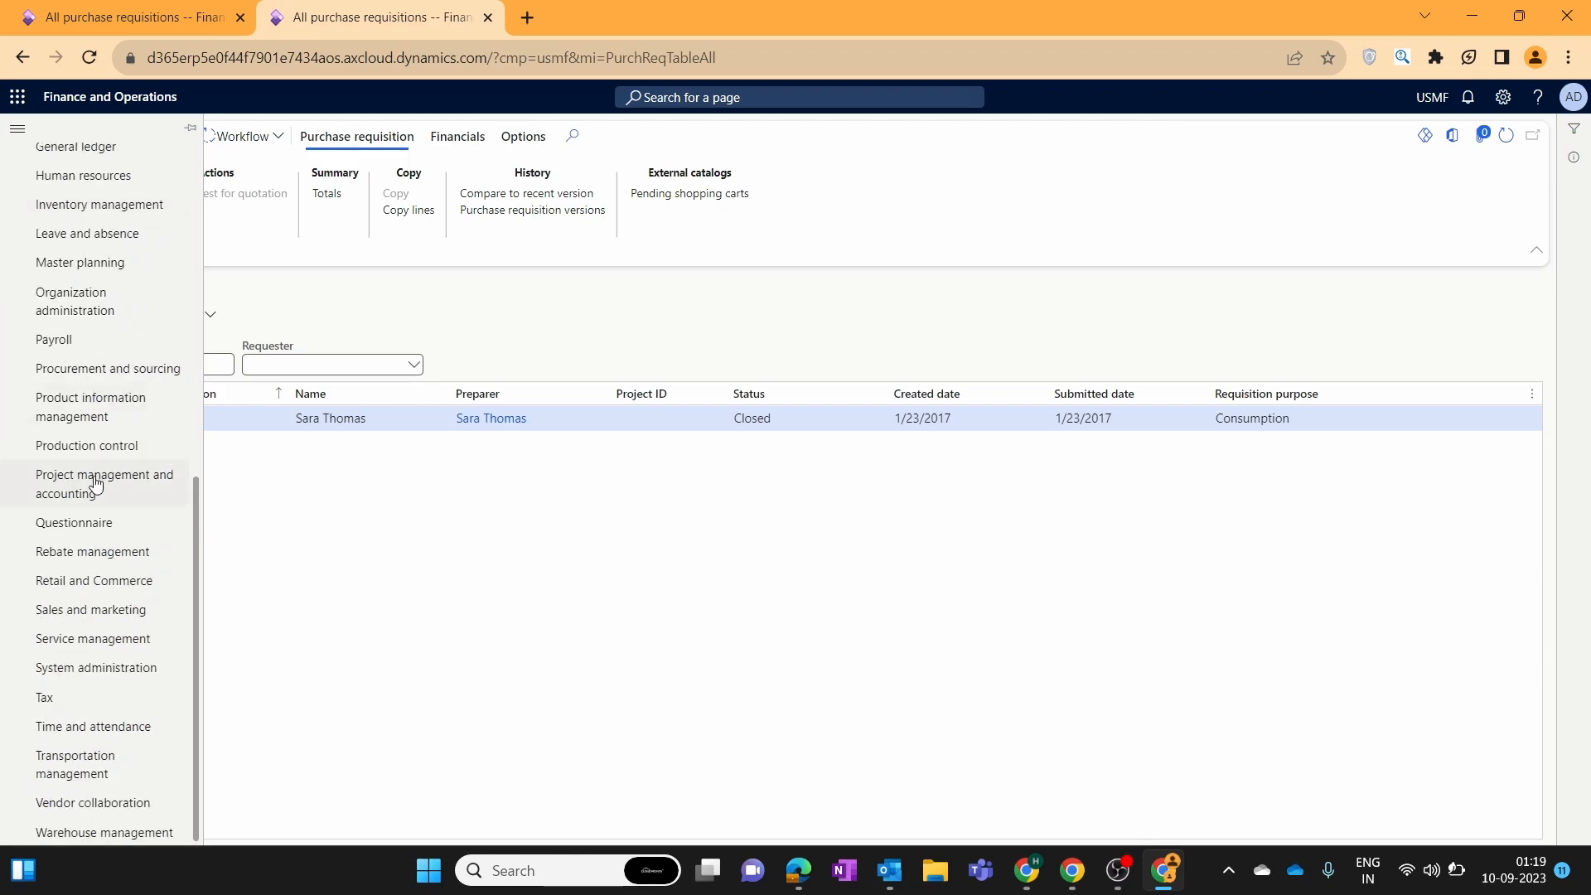
{"action": "left_click", "coordinate": [130, 678]}
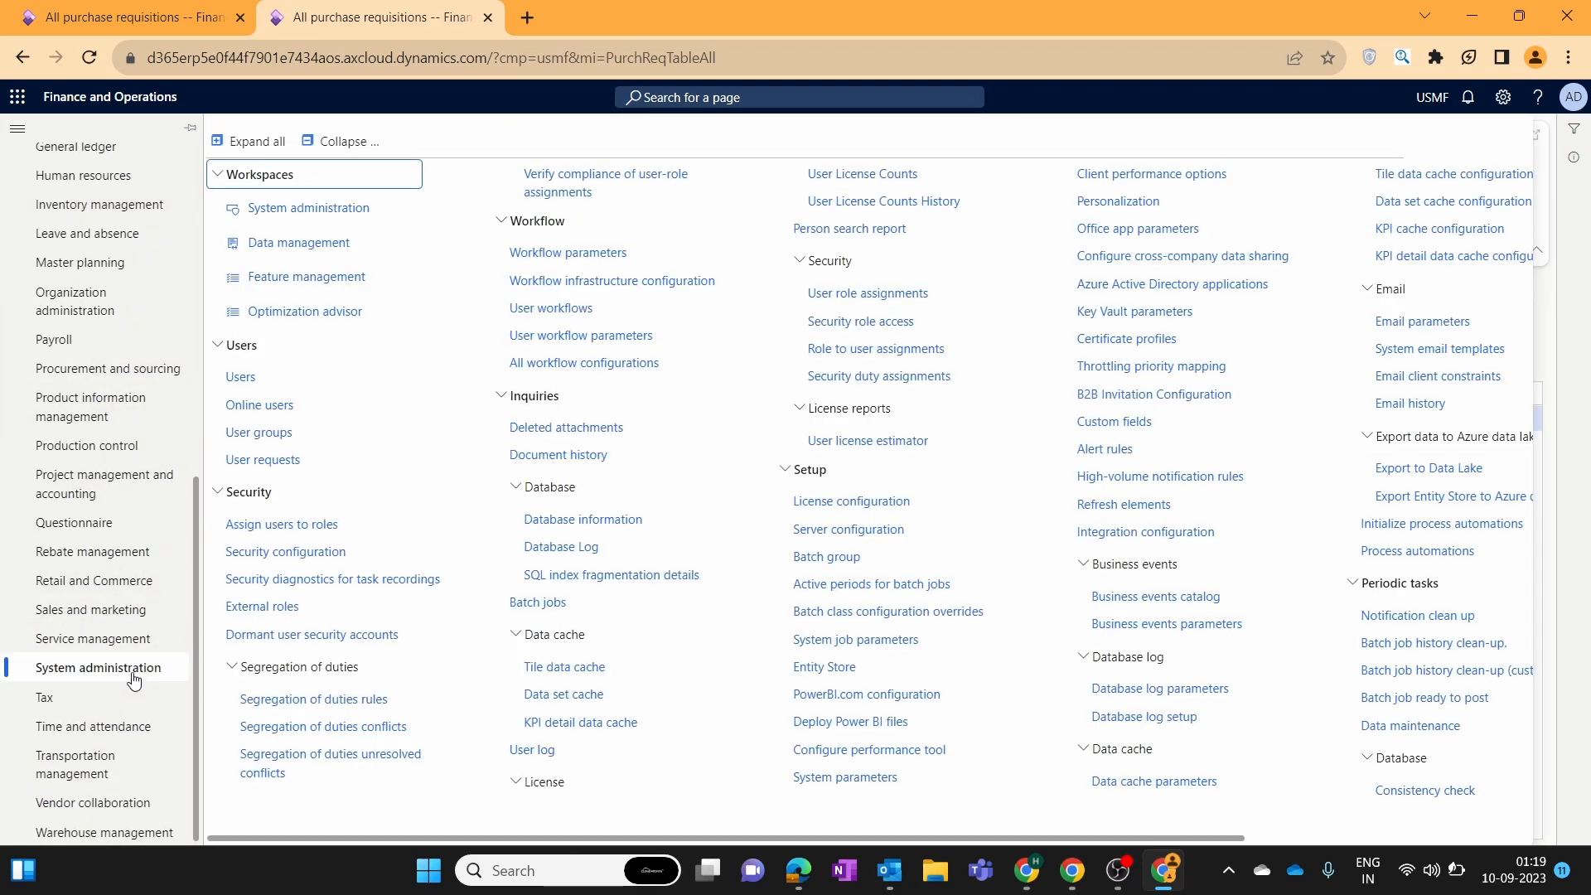
{"action": "left_click", "coordinate": [241, 378]}
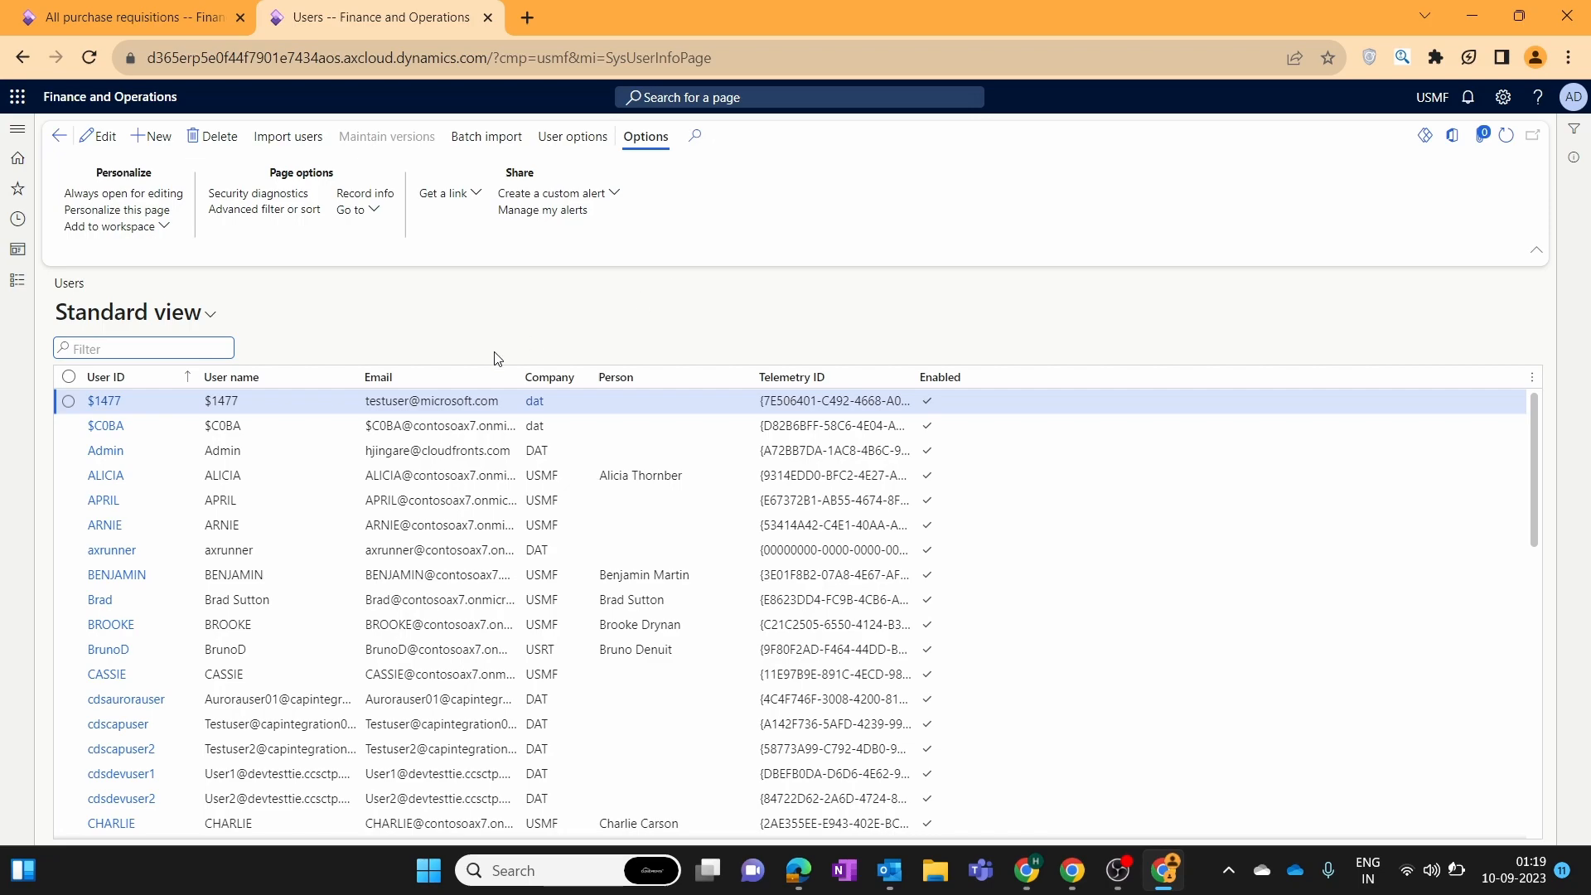
{"action": "left_click", "coordinate": [102, 453]}
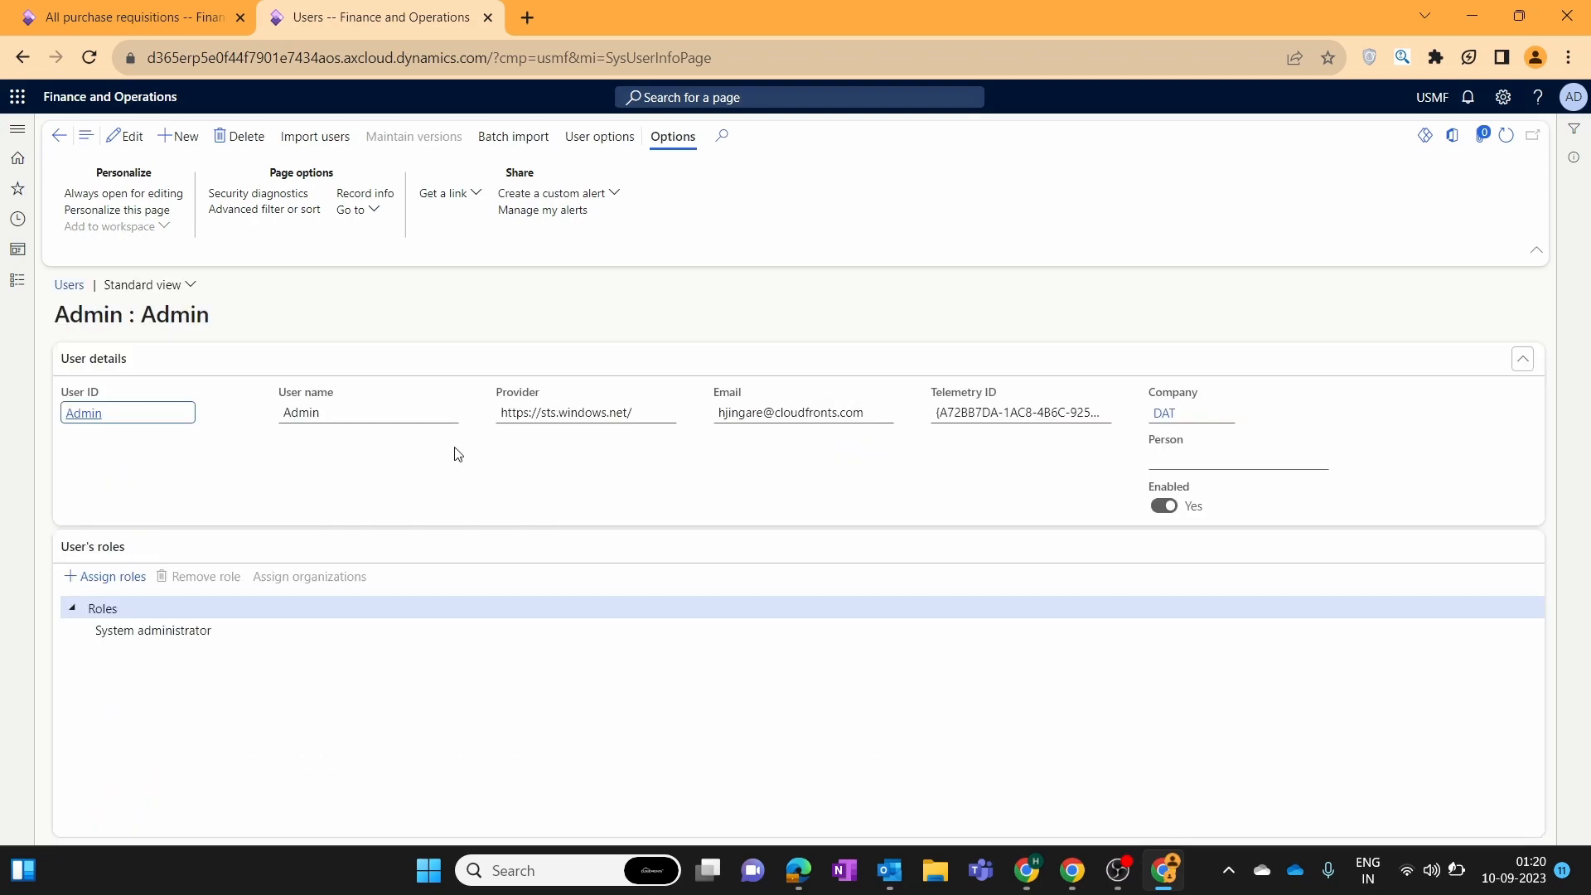
Edit the Admin user, check its Person list without selecting anyone, and switch to a duplicated Users tab.
{"action": "left_click", "coordinate": [1320, 469]}
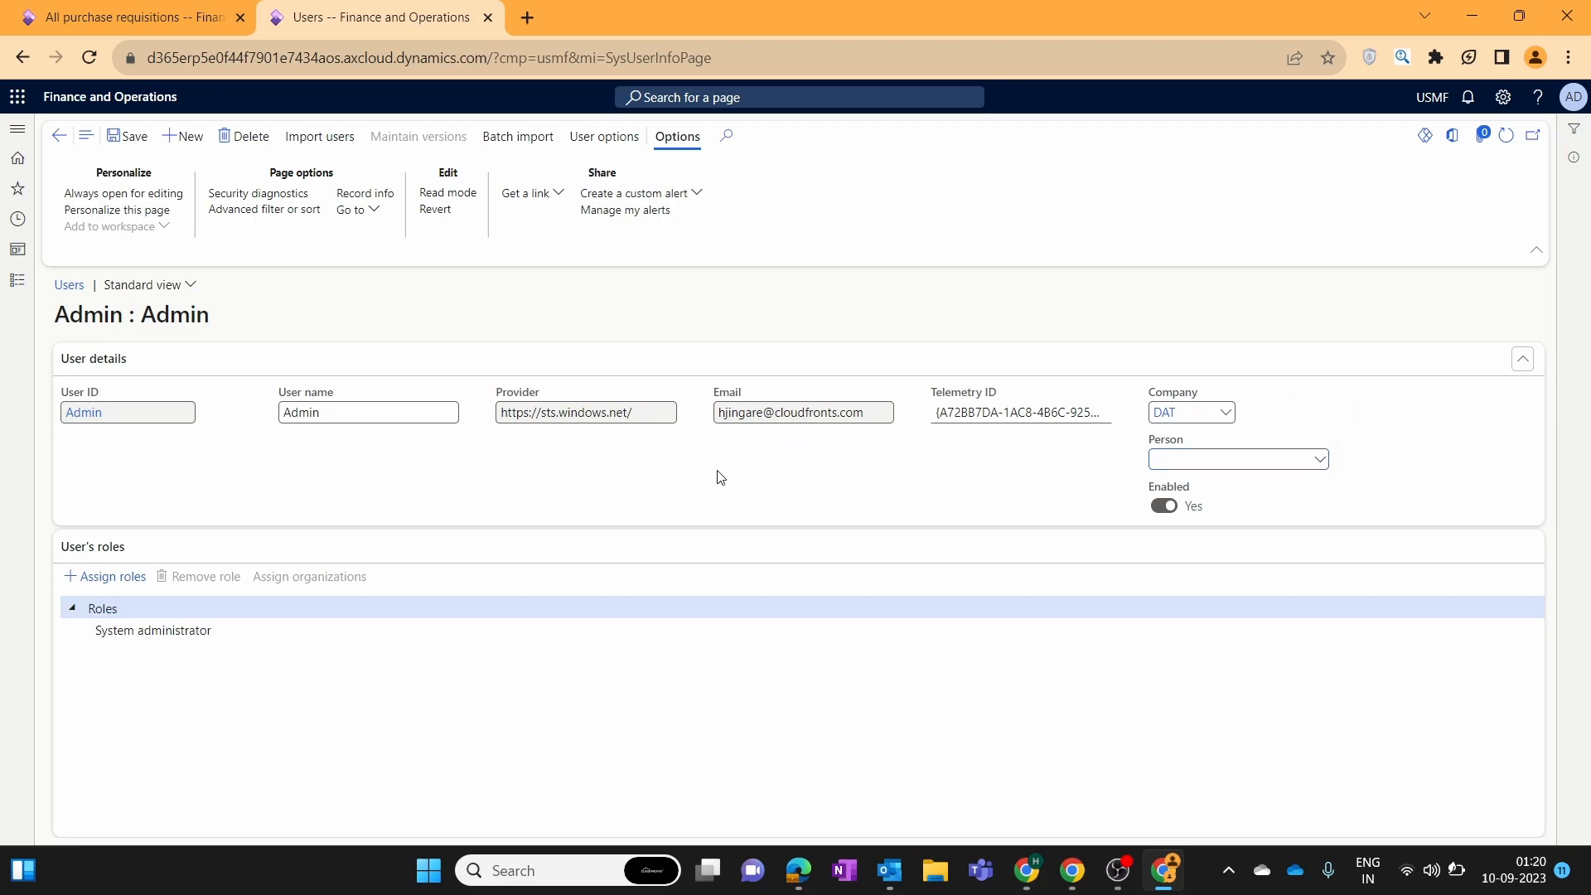
{"action": "right_click", "coordinate": [421, 20]}
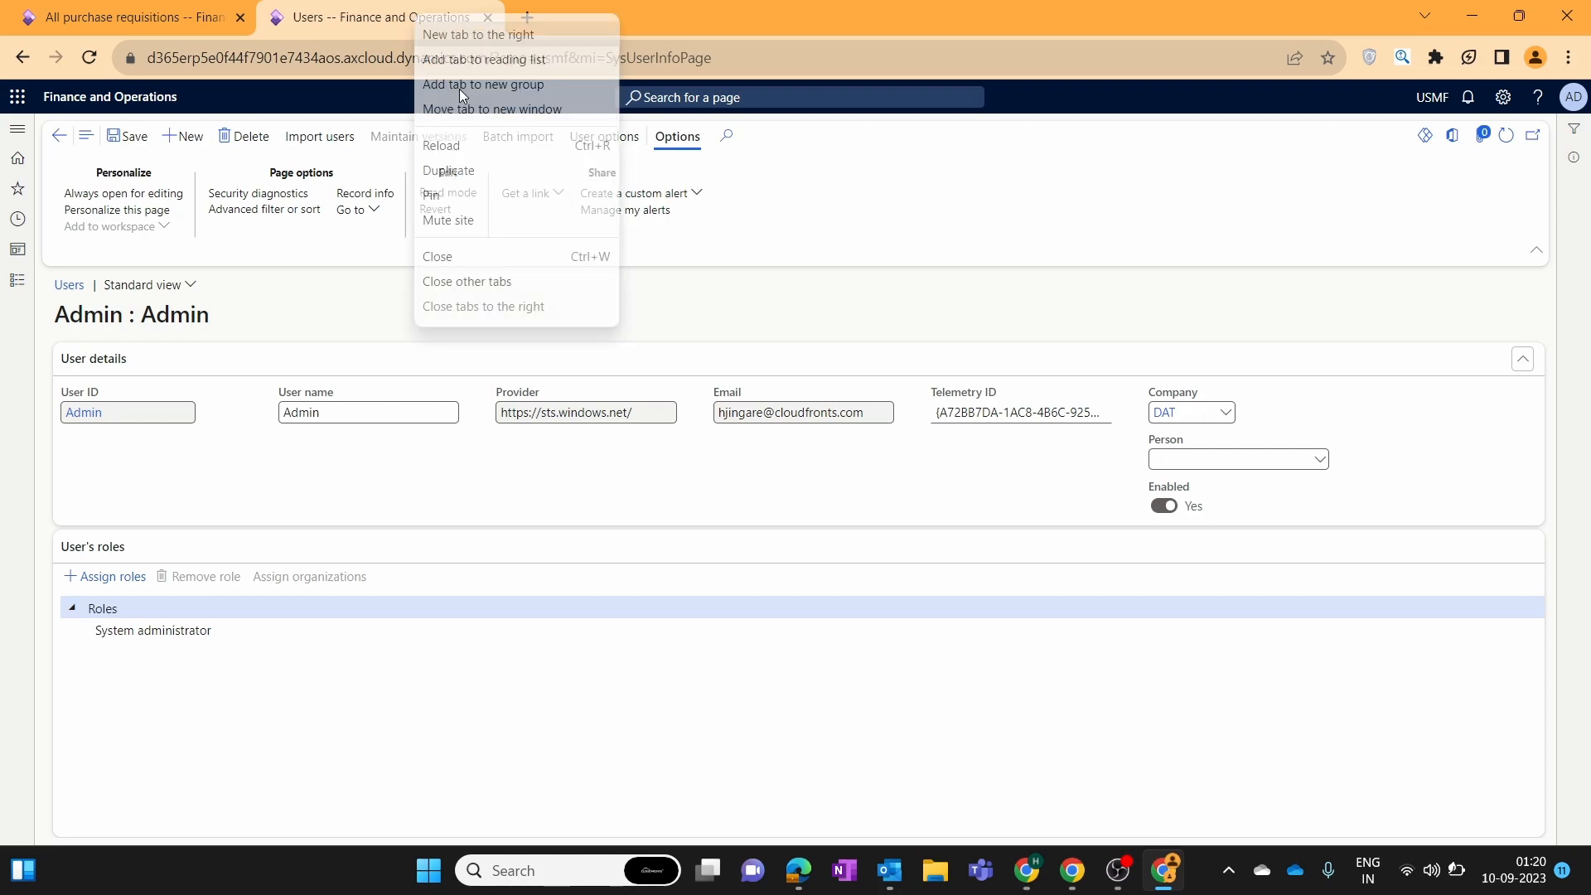
{"action": "left_click", "coordinate": [475, 179]}
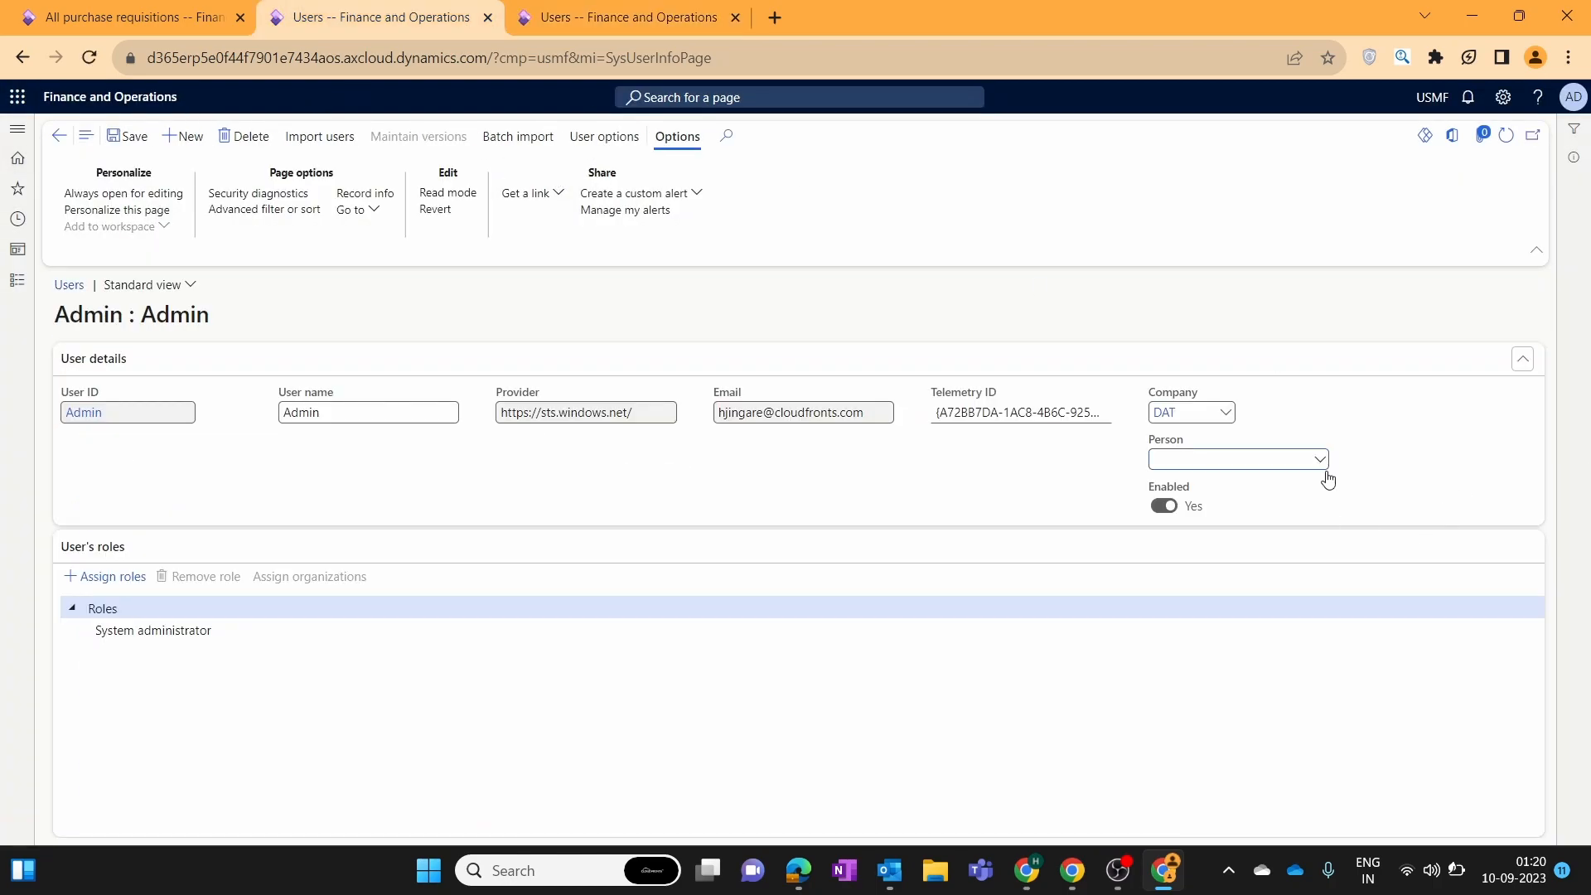
{"action": "left_click", "coordinate": [1320, 465]}
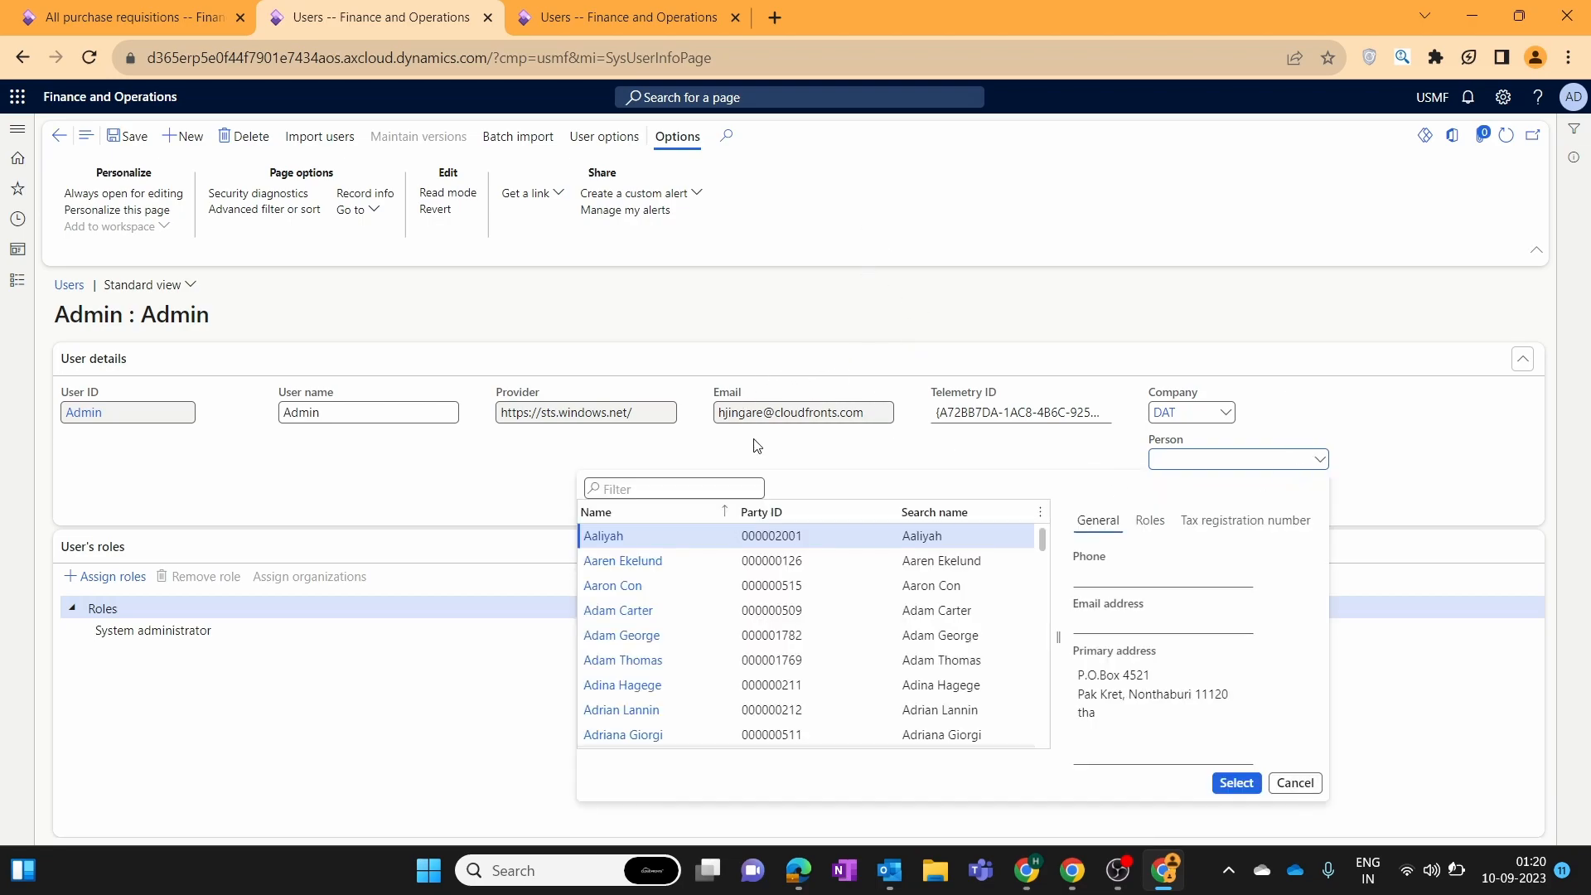
{"action": "left_click", "coordinate": [227, 439]}
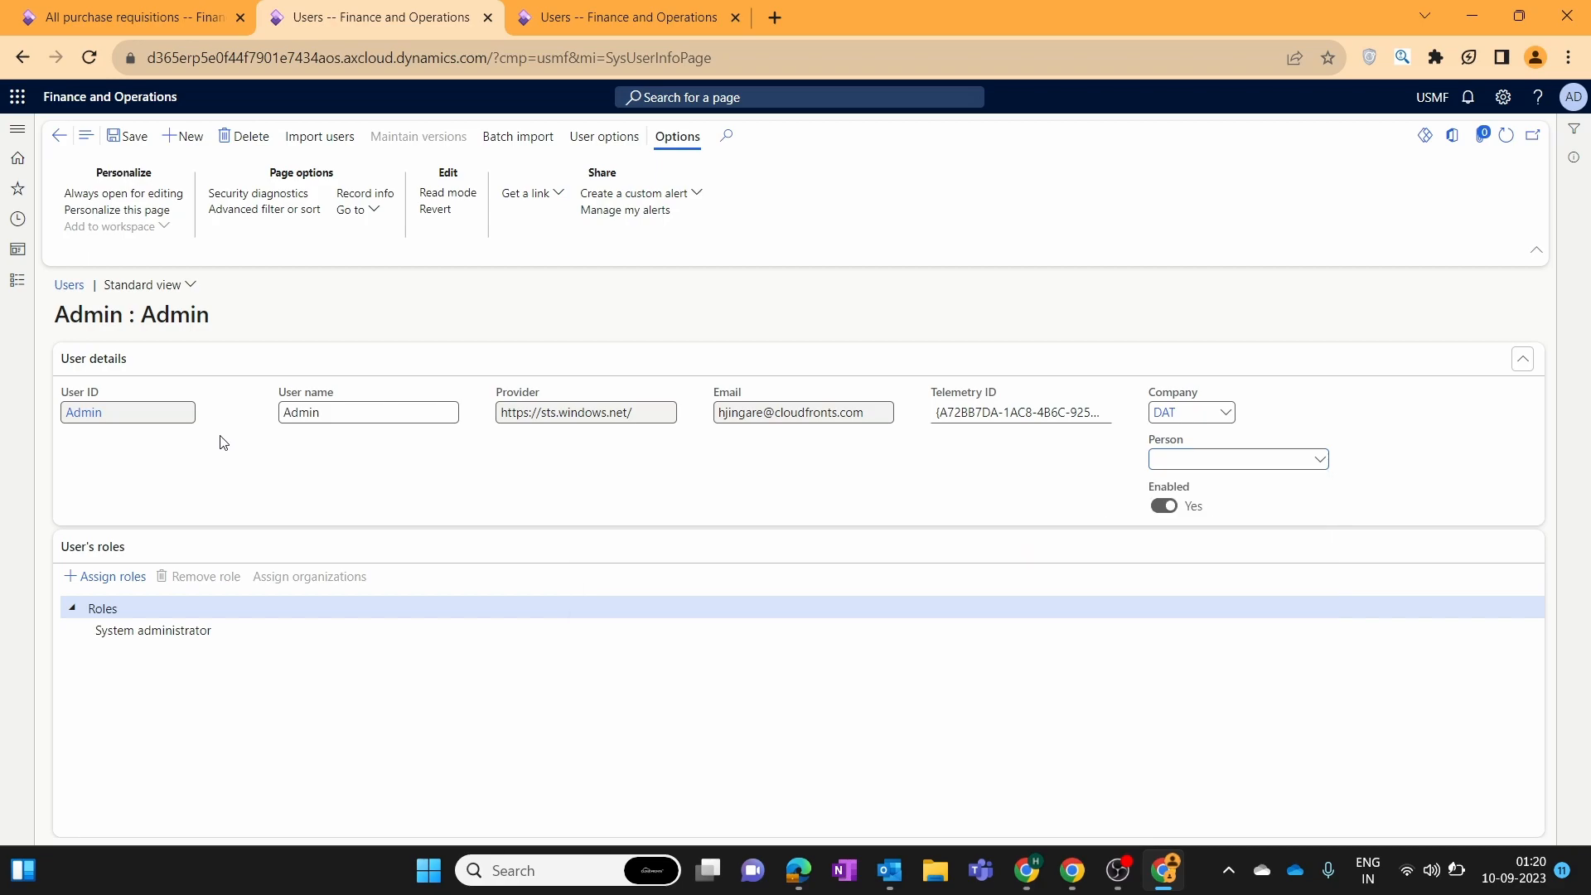
{"action": "left_click", "coordinate": [724, 9]}
Open Human resources > Workers > Employees and start hiring a new worker.
{"action": "left_click", "coordinate": [8, 286]}
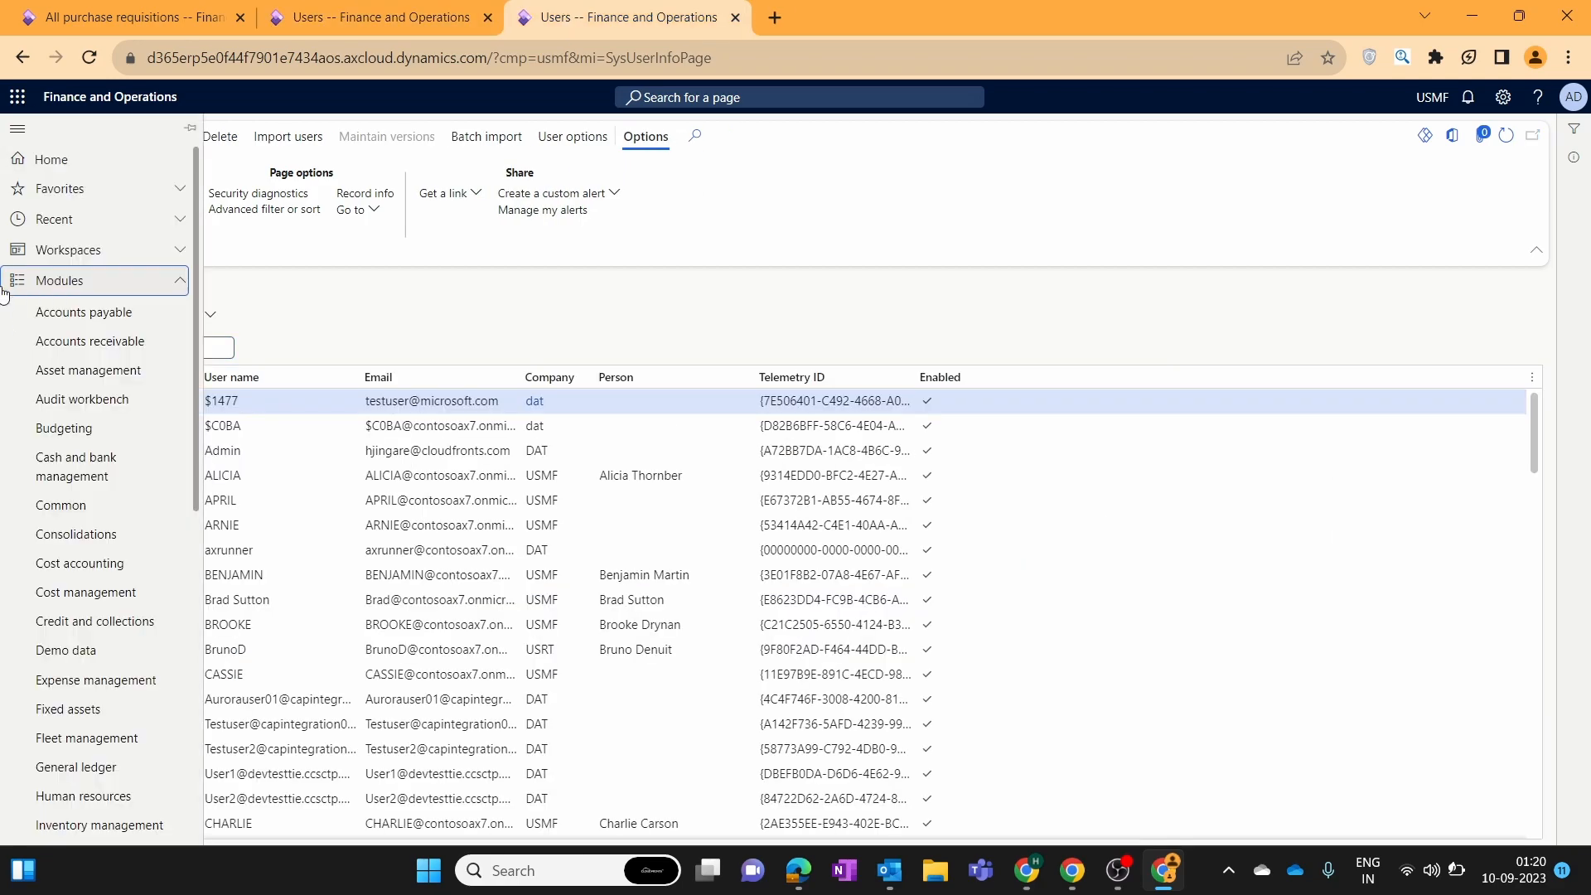
{"action": "scroll", "coordinate": [96, 514], "scroll_direction": "down", "scroll_amount": 5}
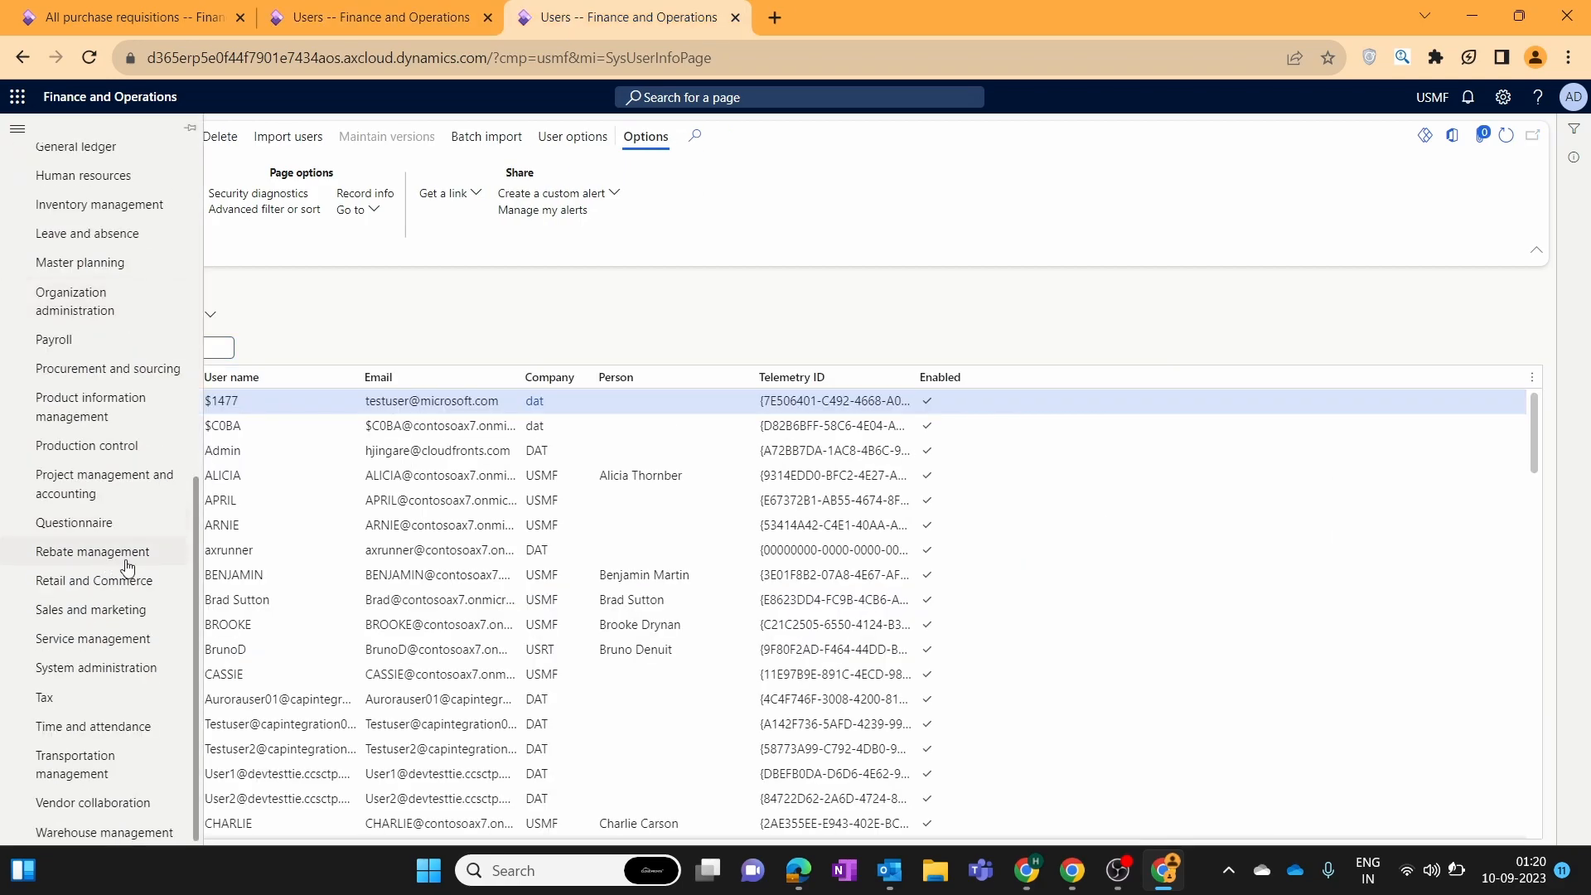
{"action": "left_click", "coordinate": [108, 187]}
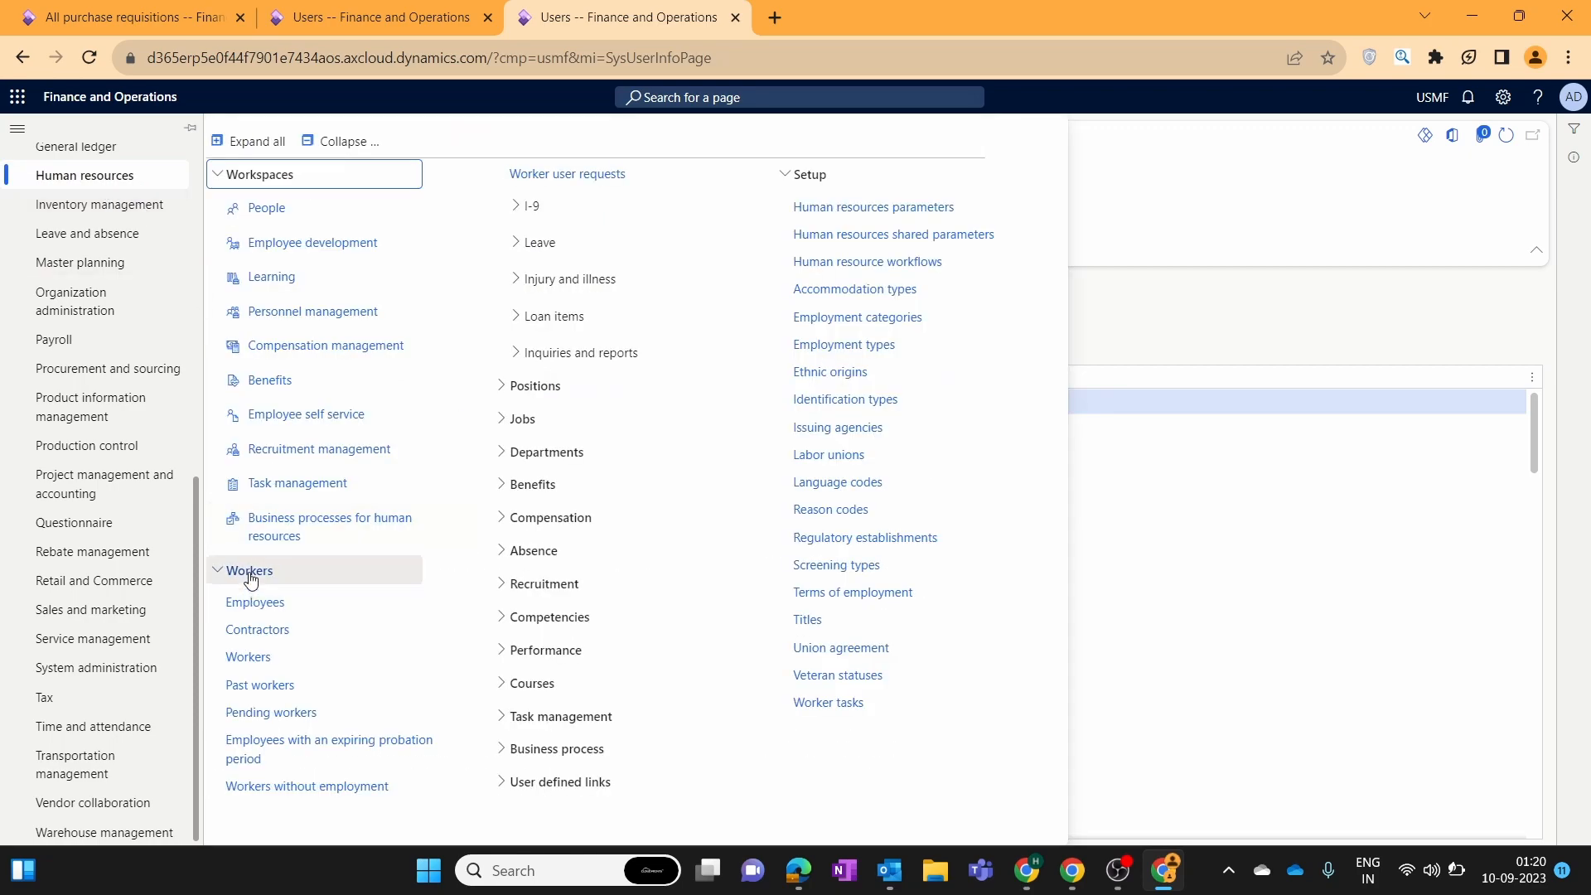
{"action": "left_click", "coordinate": [252, 609]}
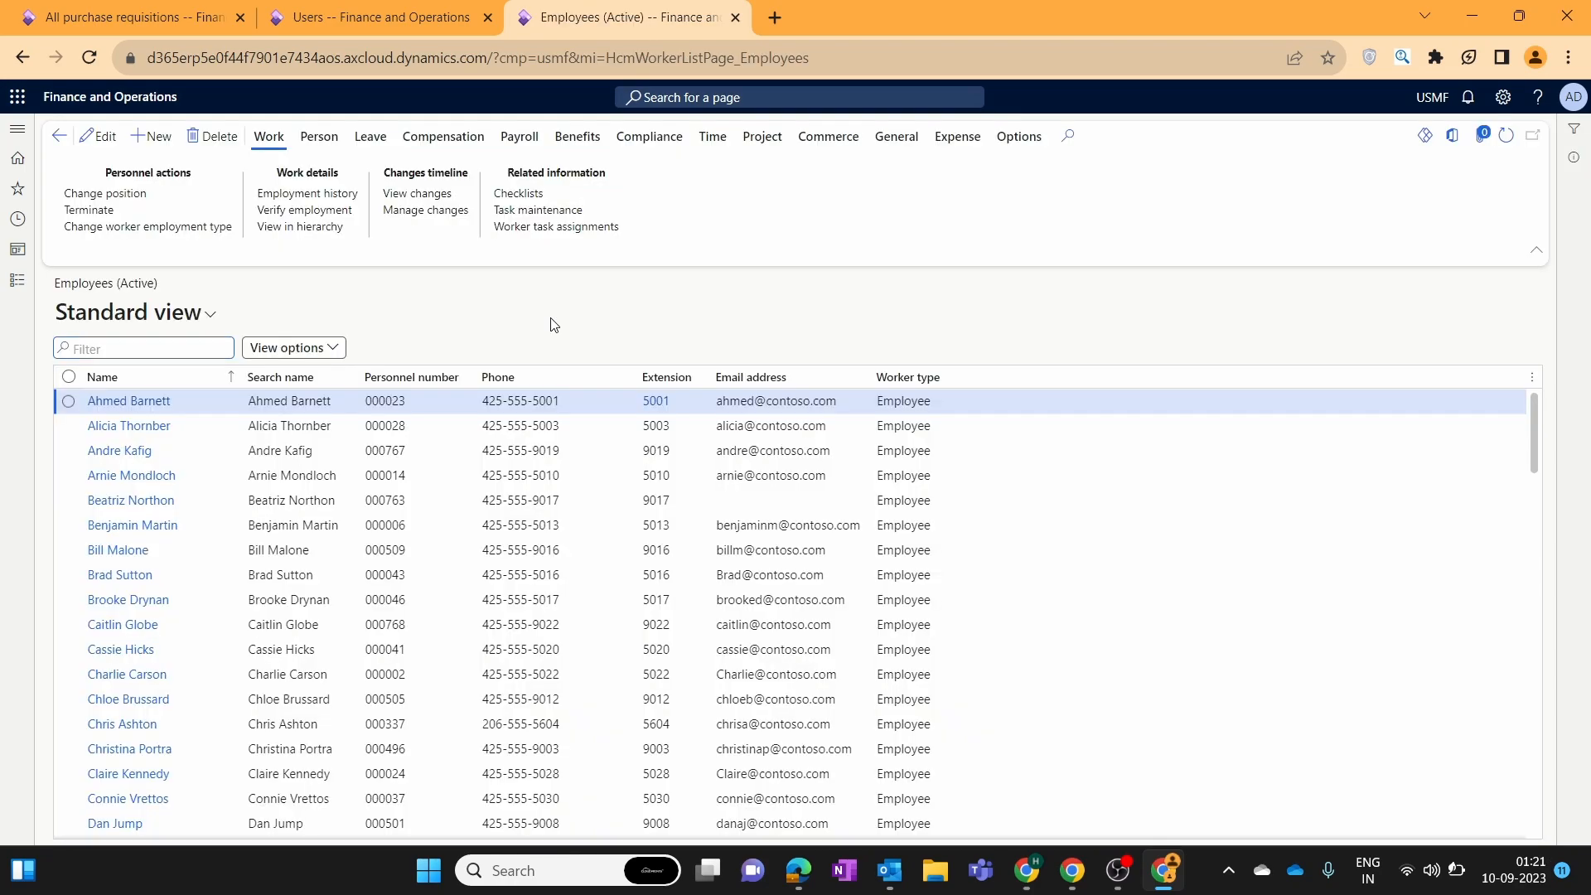
{"action": "left_click", "coordinate": [149, 146]}
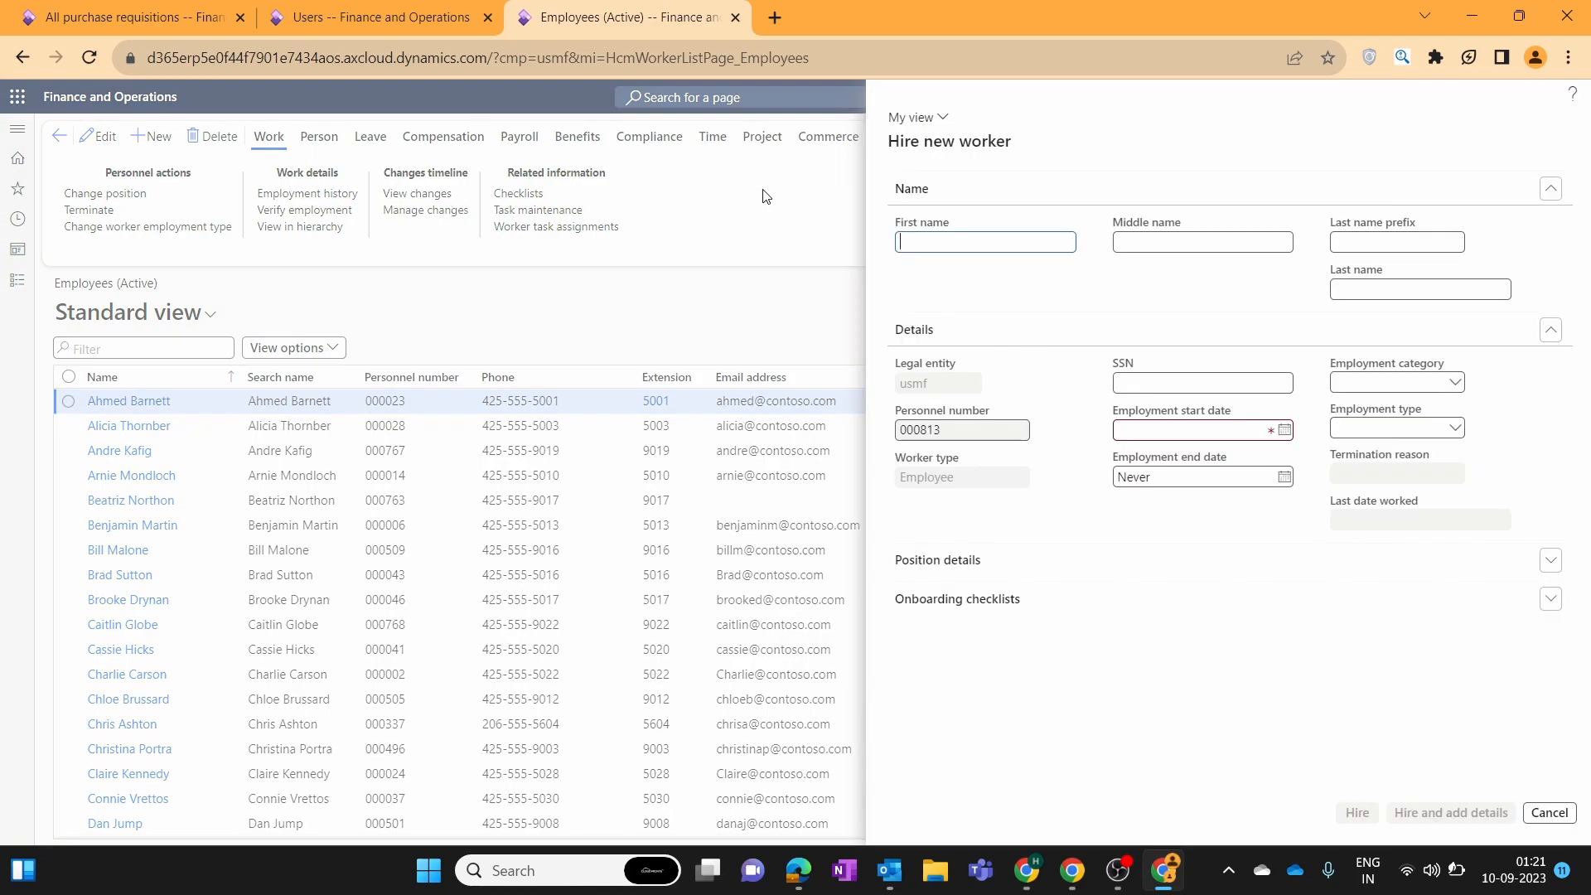
Hire a new worker with first and last name entered and employment start date 9/8/2023.
{"action": "left_click", "coordinate": [1358, 287]}
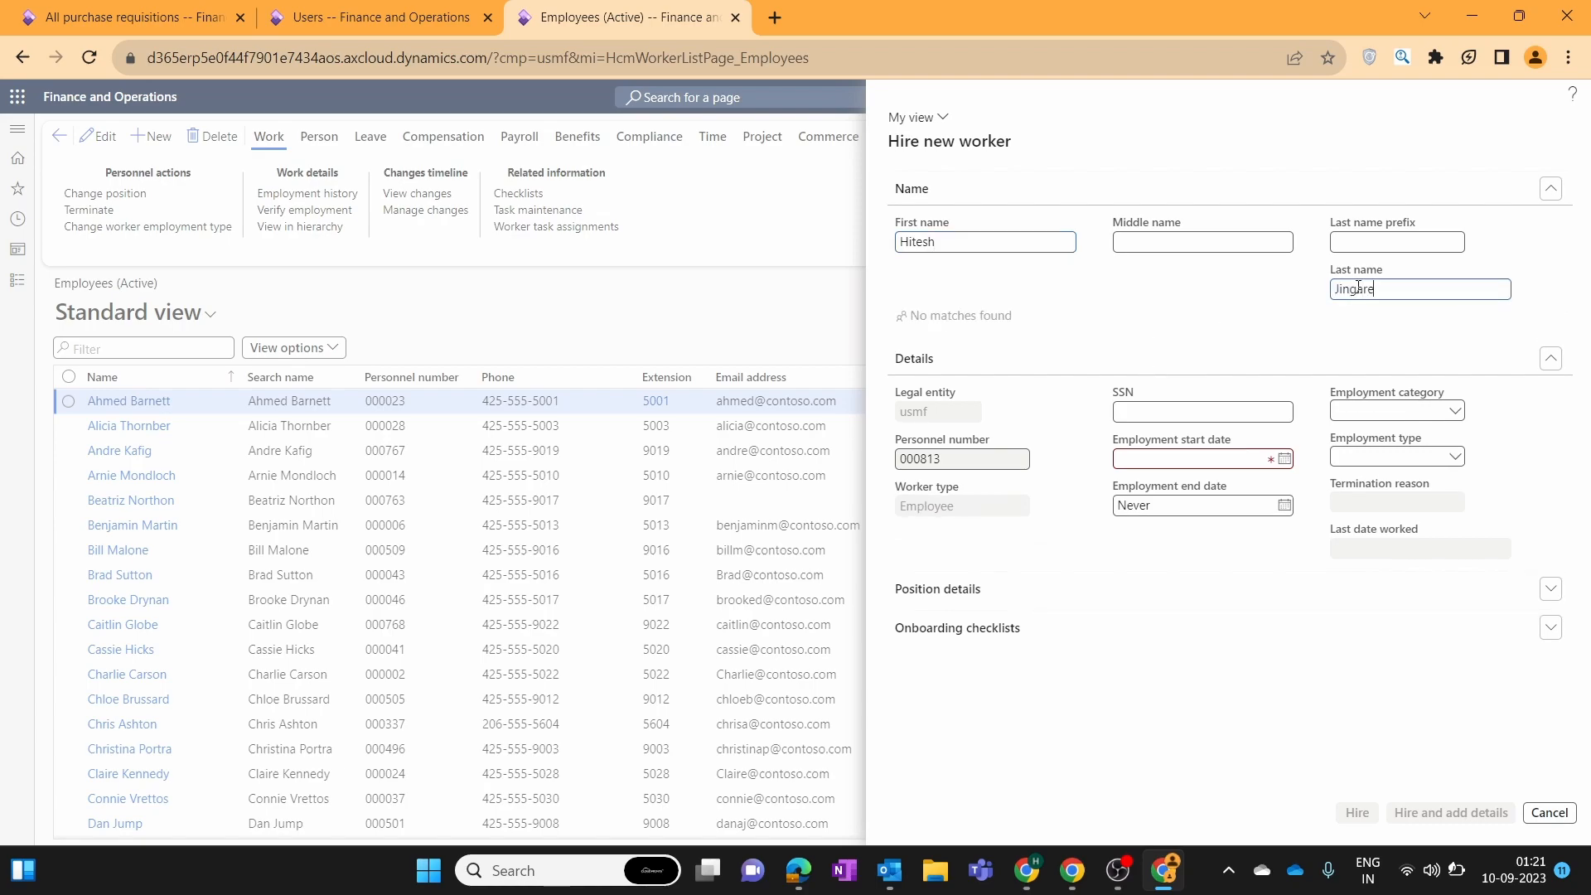
{"action": "left_click", "coordinate": [1284, 460]}
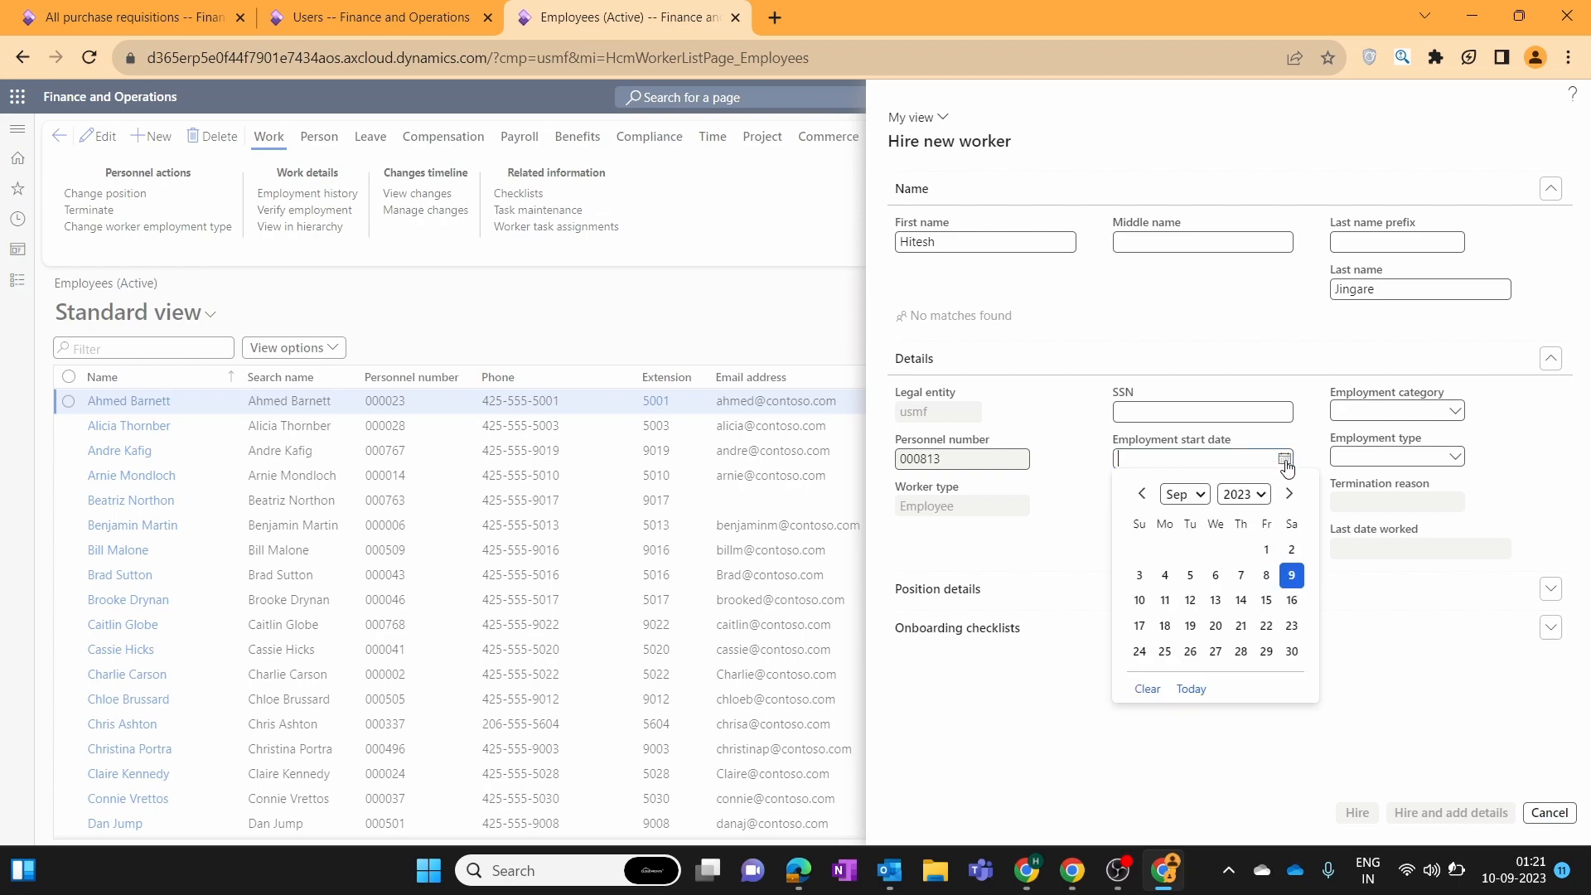
{"action": "left_click", "coordinate": [1279, 580]}
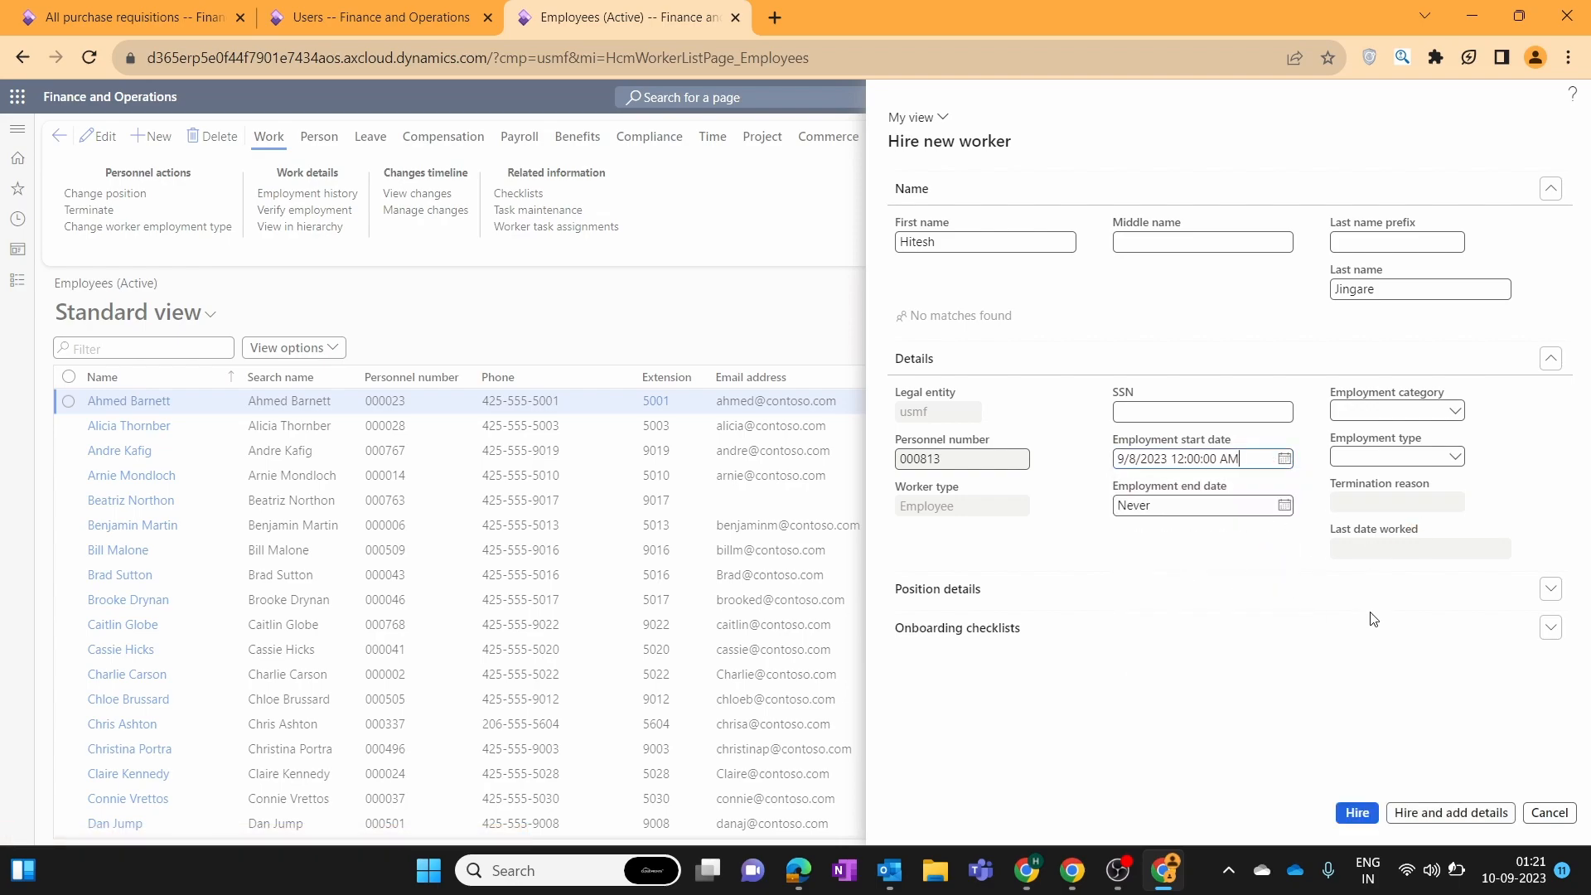
{"action": "left_click", "coordinate": [1351, 816]}
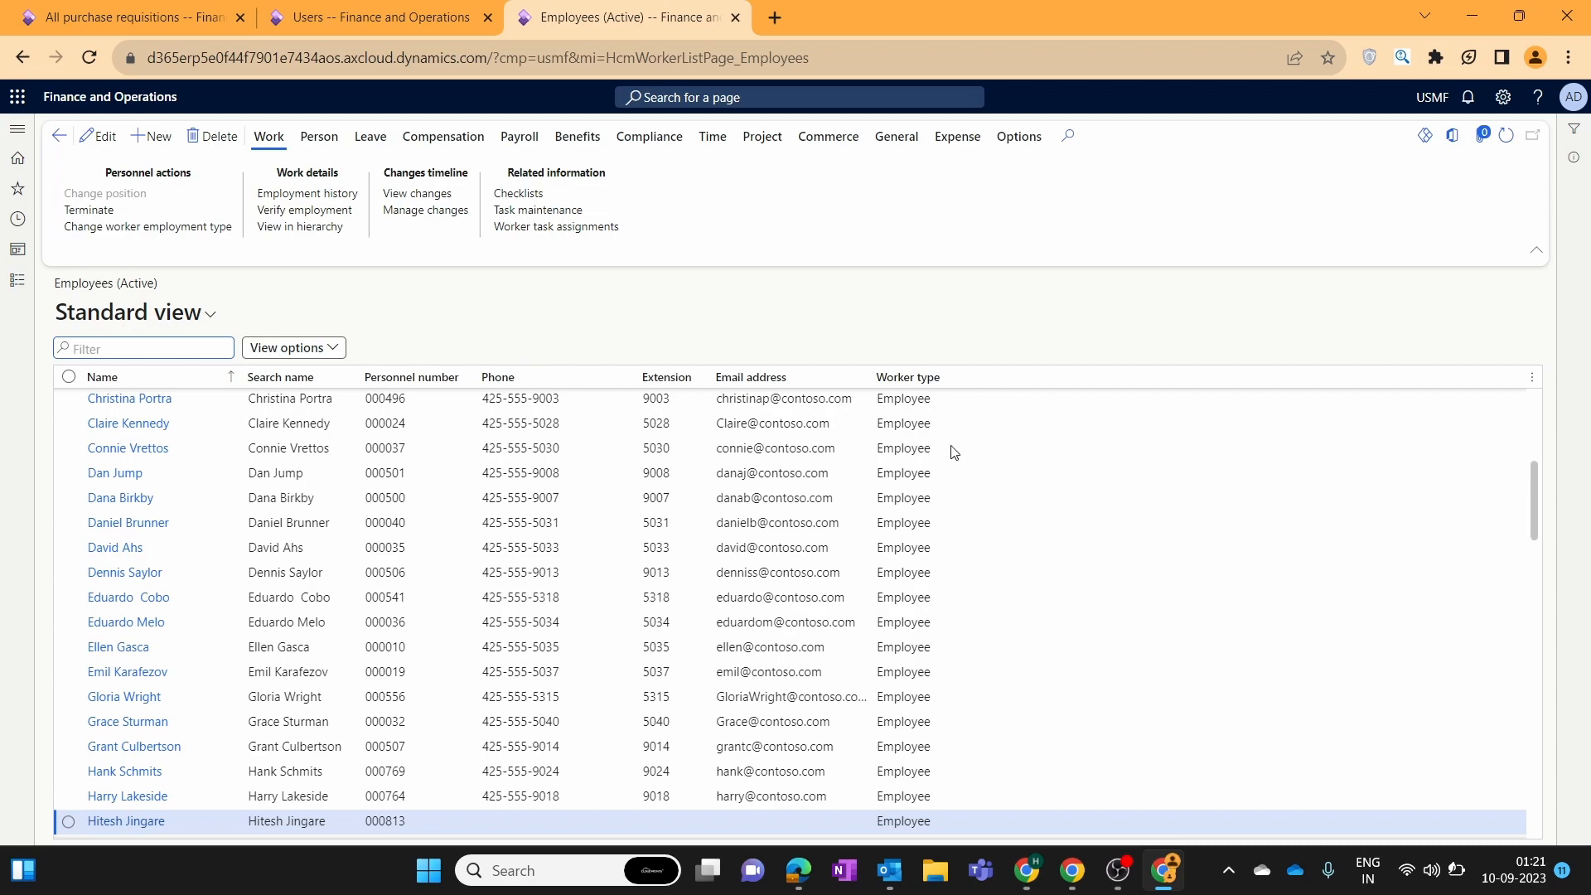
{"action": "scroll", "coordinate": [1531, 499], "scroll_direction": "up", "scroll_amount": 1}
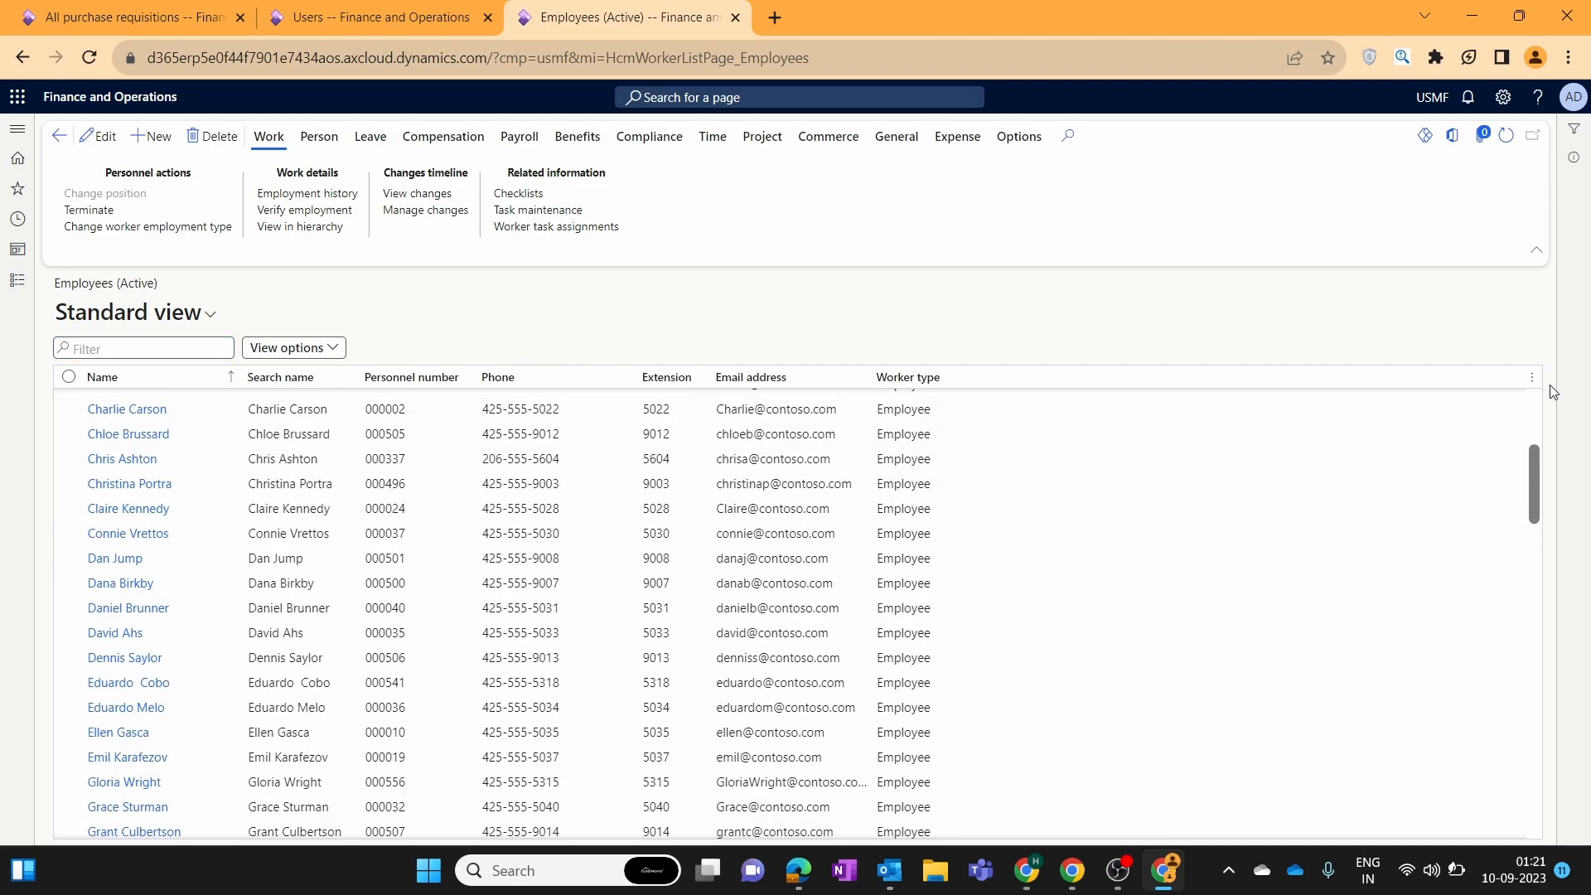
{"action": "left_click_drag", "start_coordinate": [1555, 392], "coordinate": [1554, 369]}
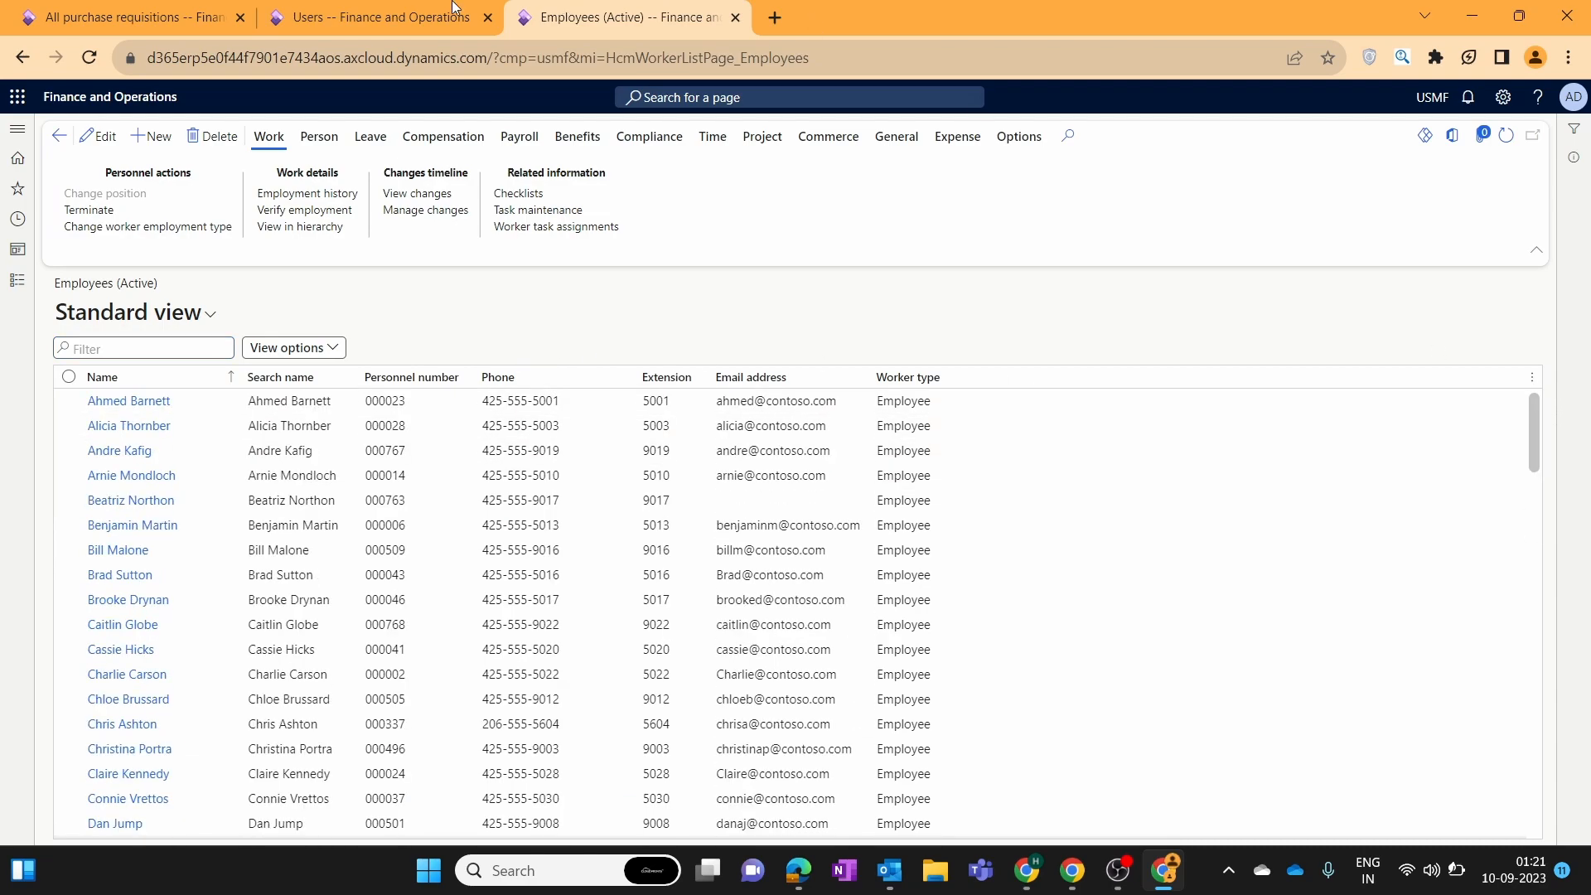
Link the newly hired worker as the Admin user's Person via a name filter and save.
{"action": "left_click", "coordinate": [356, 15]}
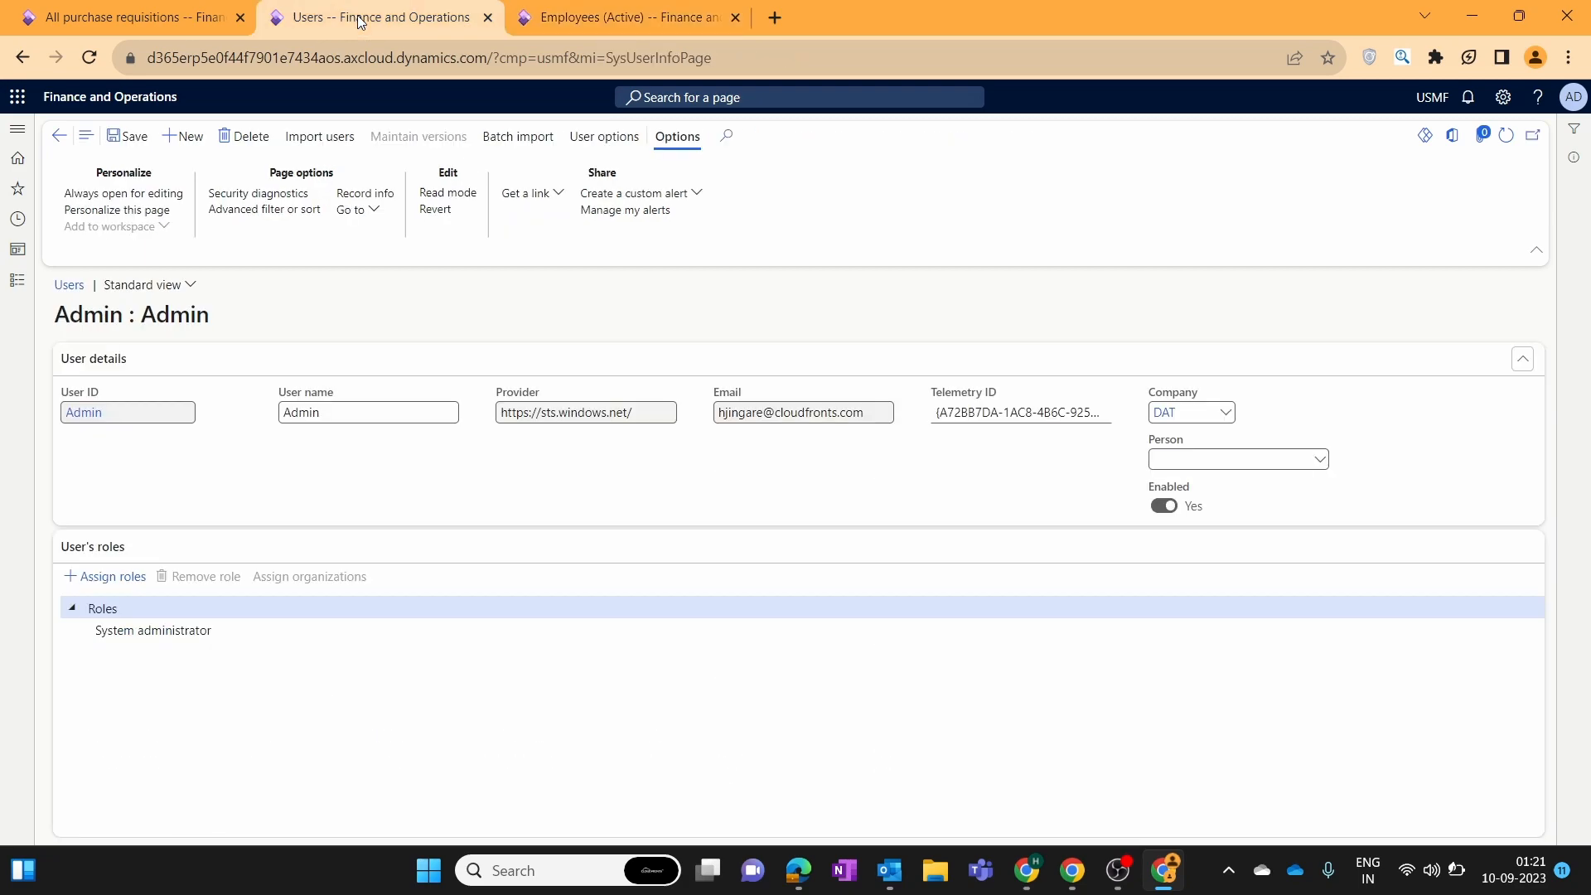
{"action": "left_click", "coordinate": [1321, 466]}
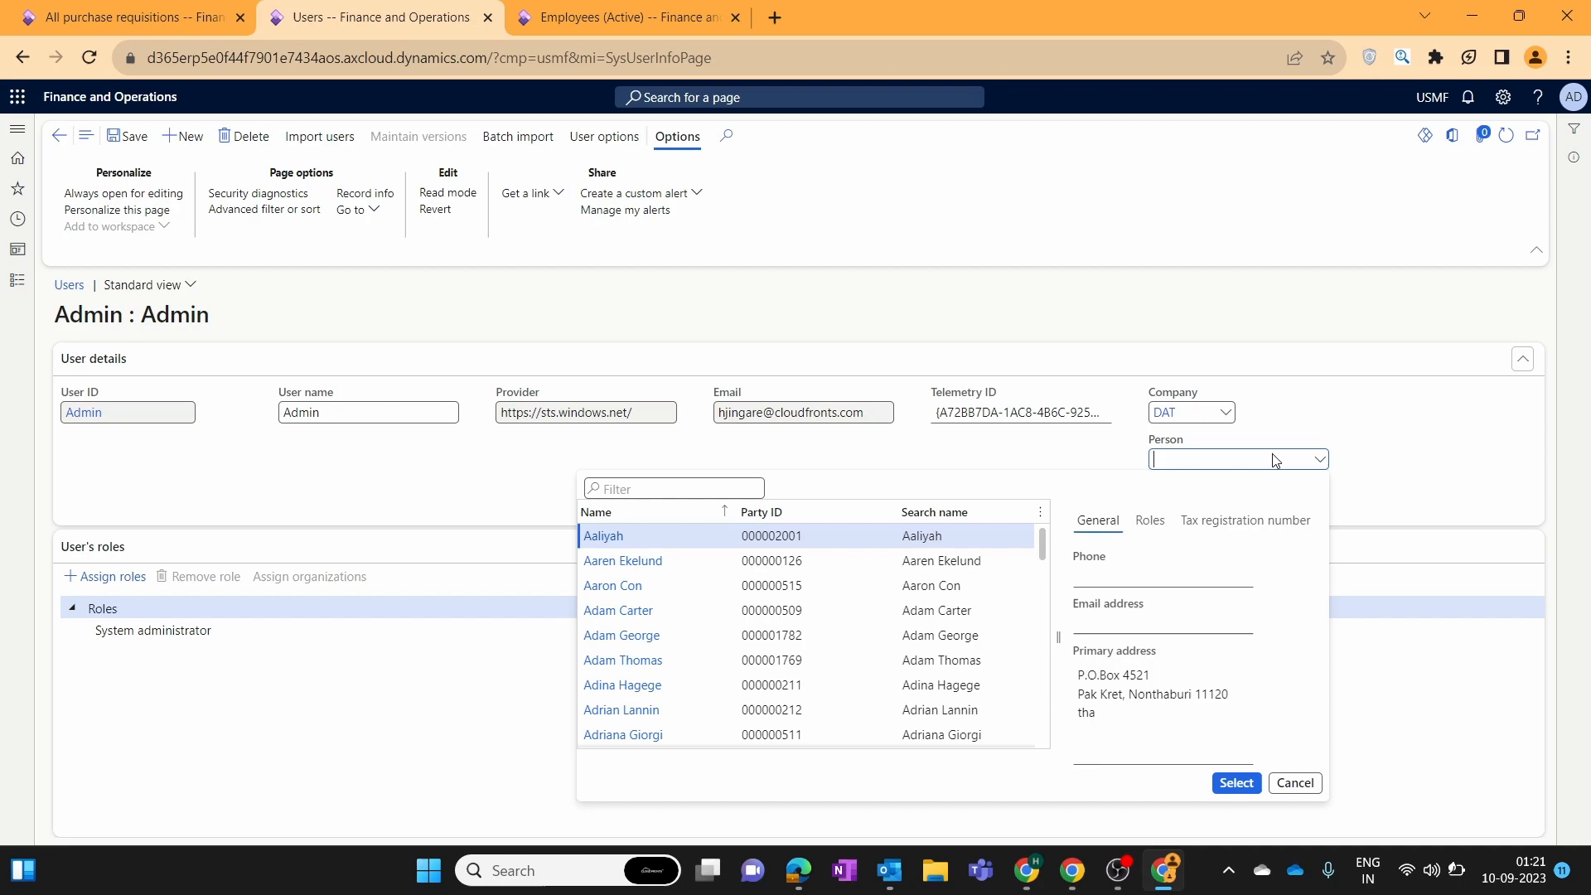
{"action": "left_click", "coordinate": [654, 514]}
{"action": "type", "text": "Hites"}
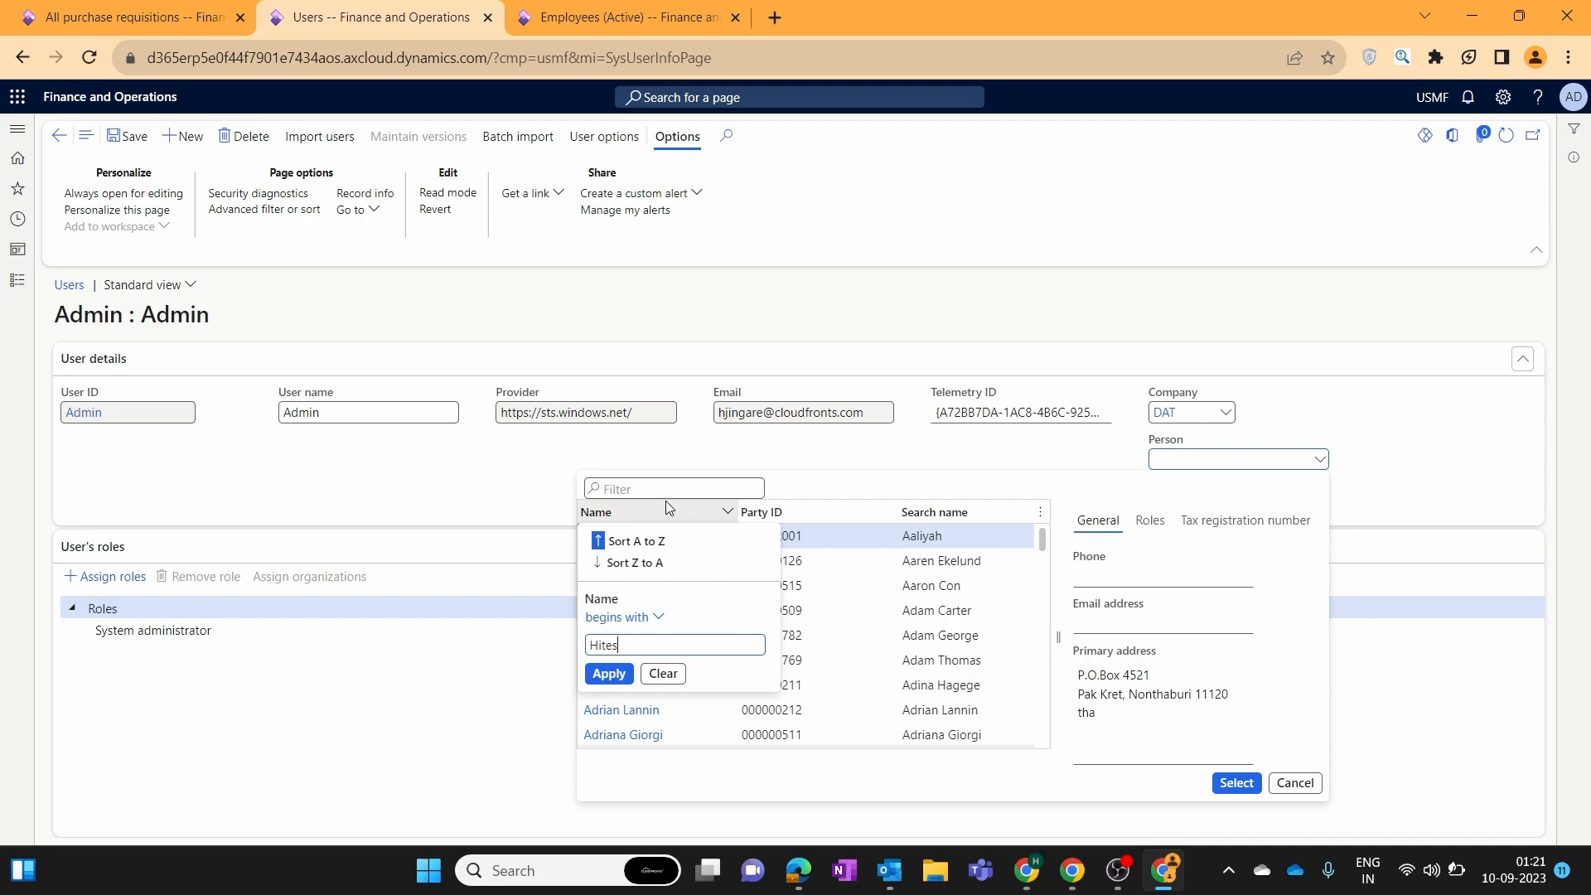
{"action": "type", "text": "h"}
{"action": "key", "text": "Return"}
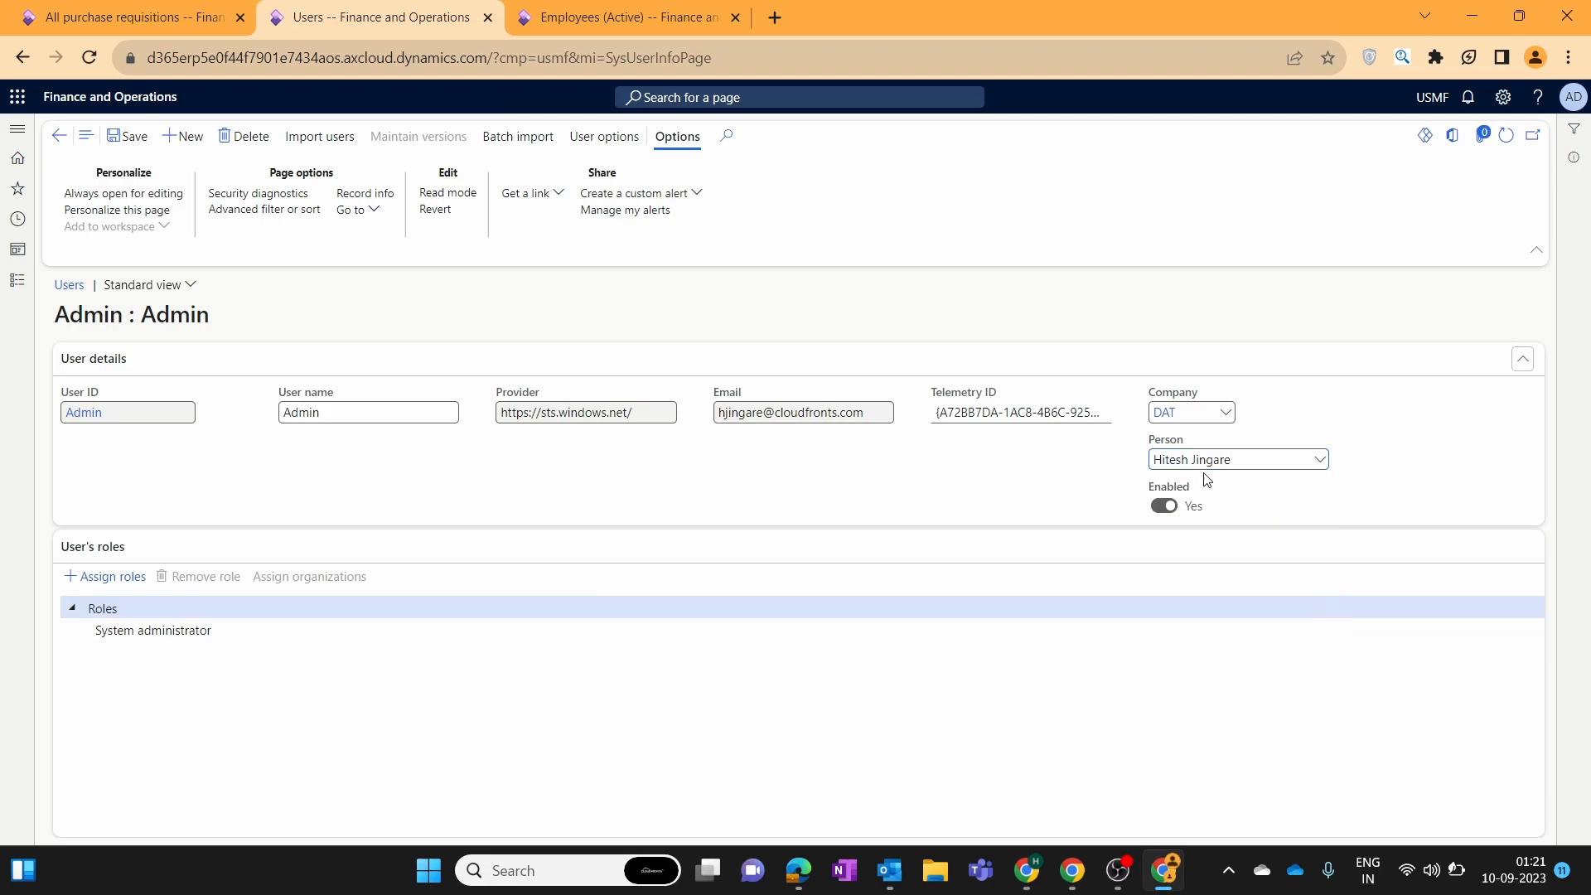
{"action": "left_click", "coordinate": [133, 137]}
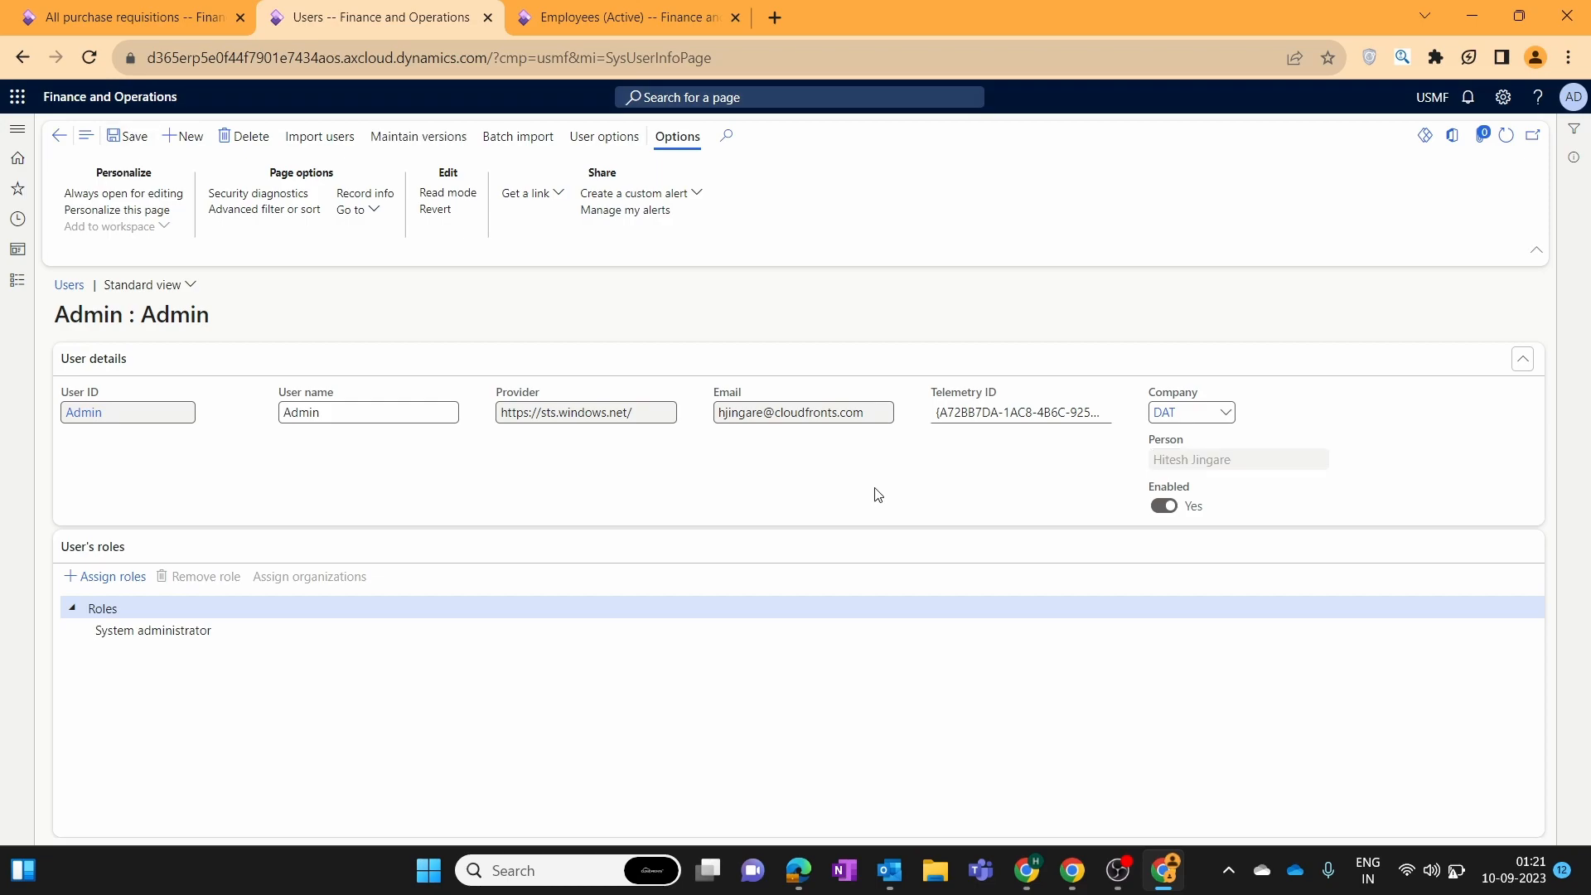
{"action": "left_click", "coordinate": [630, 12]}
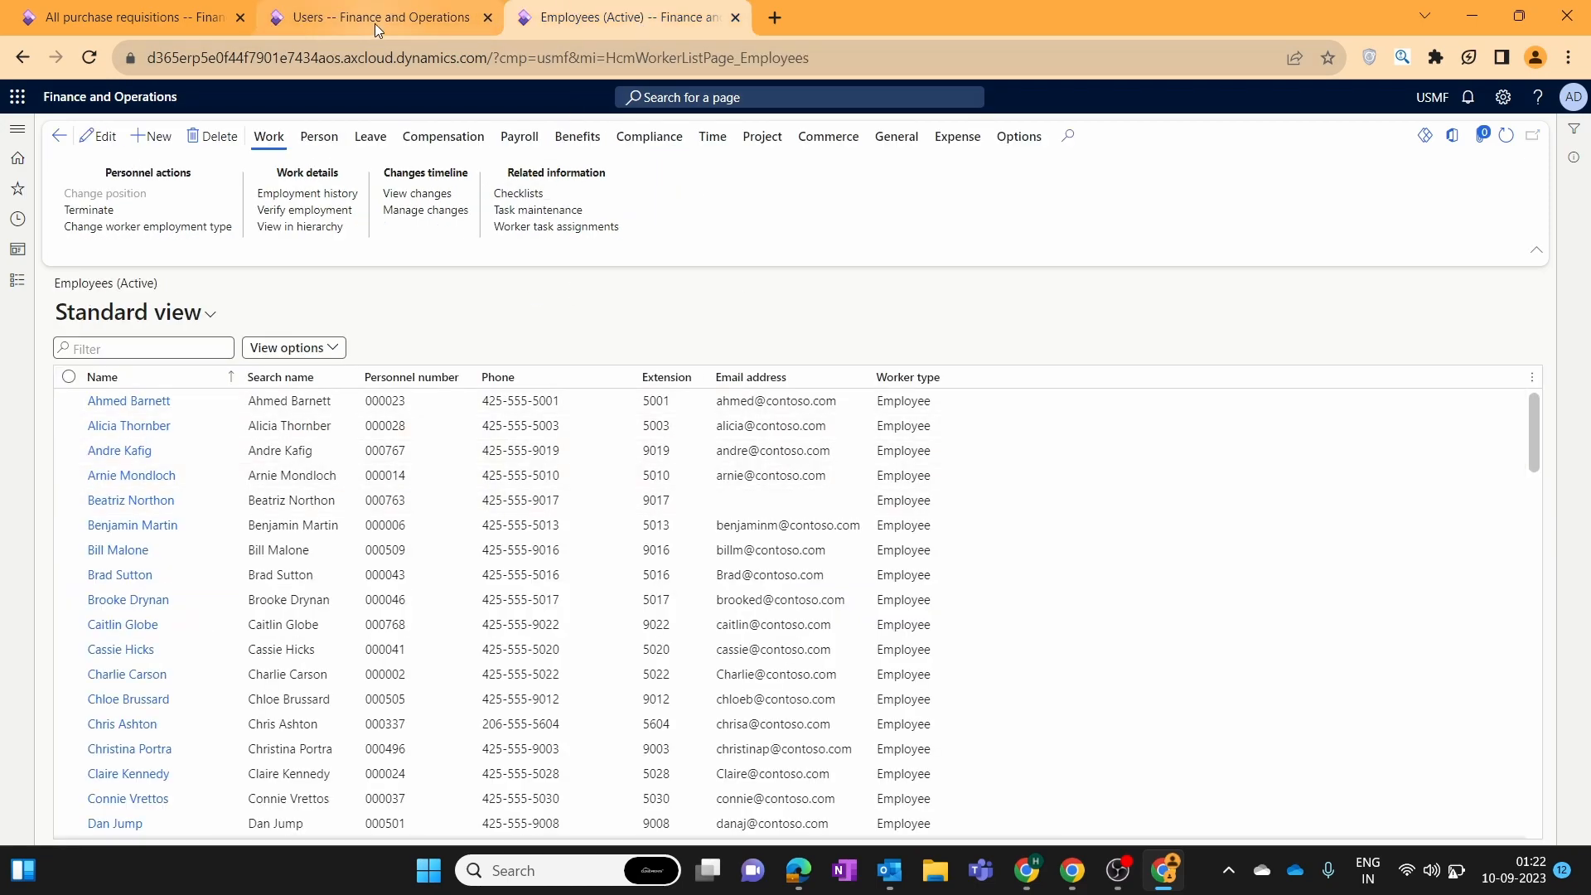
Refresh the requisition list and check its Workflow options, then open System administration on the Admin user's tab.
{"action": "left_click", "coordinate": [134, 17]}
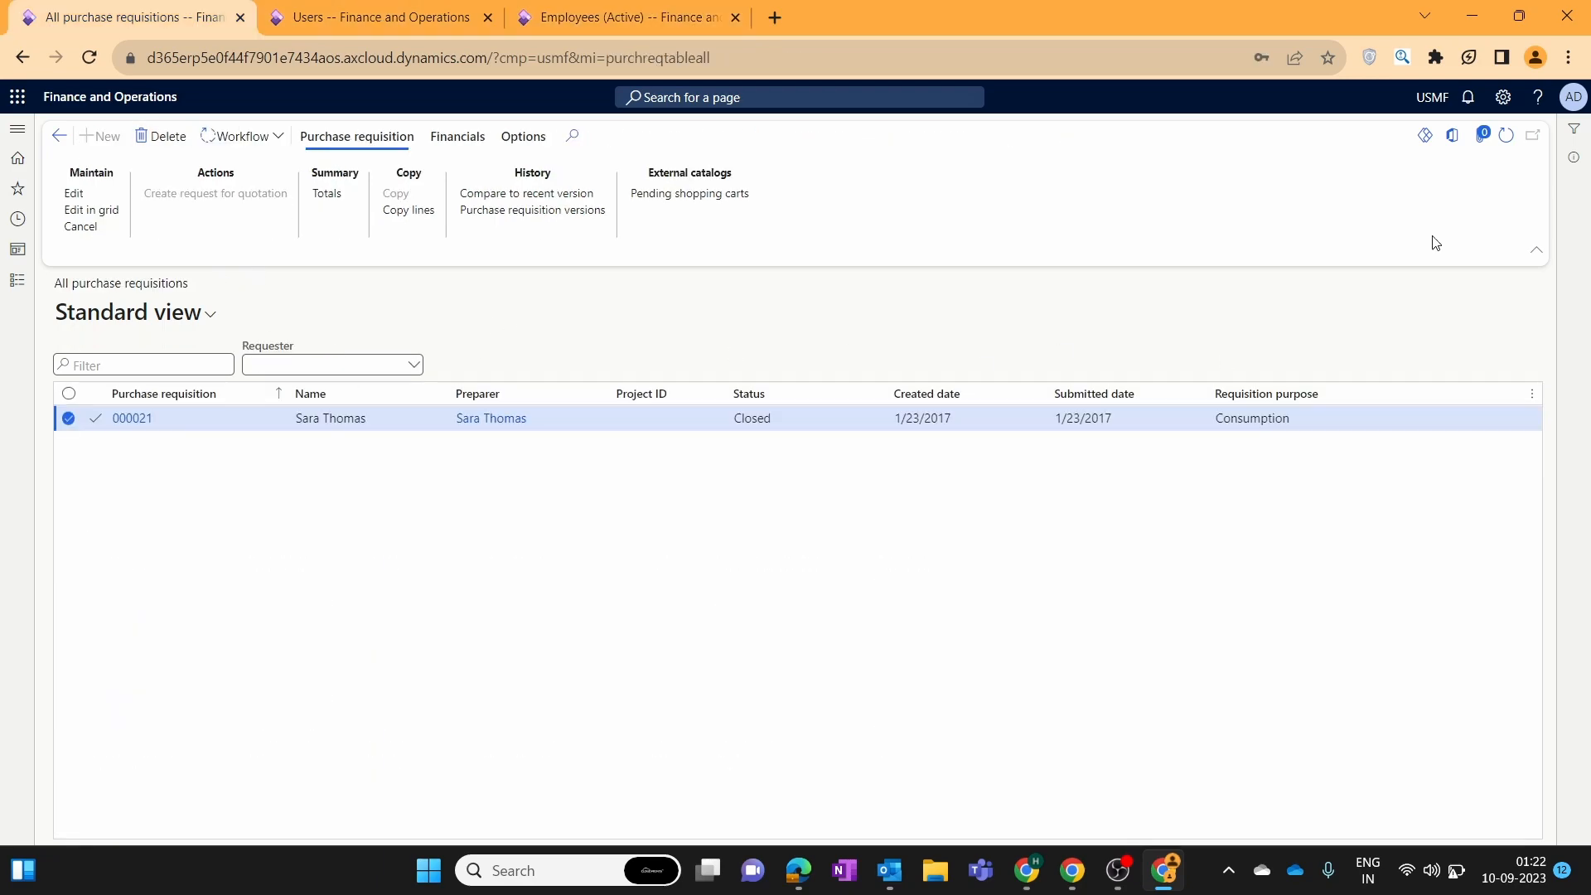
{"action": "left_click", "coordinate": [1506, 136]}
{"action": "left_click_drag", "start_coordinate": [254, 270], "coordinate": [254, 273]}
{"action": "left_click", "coordinate": [943, 220]}
{"action": "left_click", "coordinate": [241, 137]}
{"action": "left_click", "coordinate": [394, 6]}
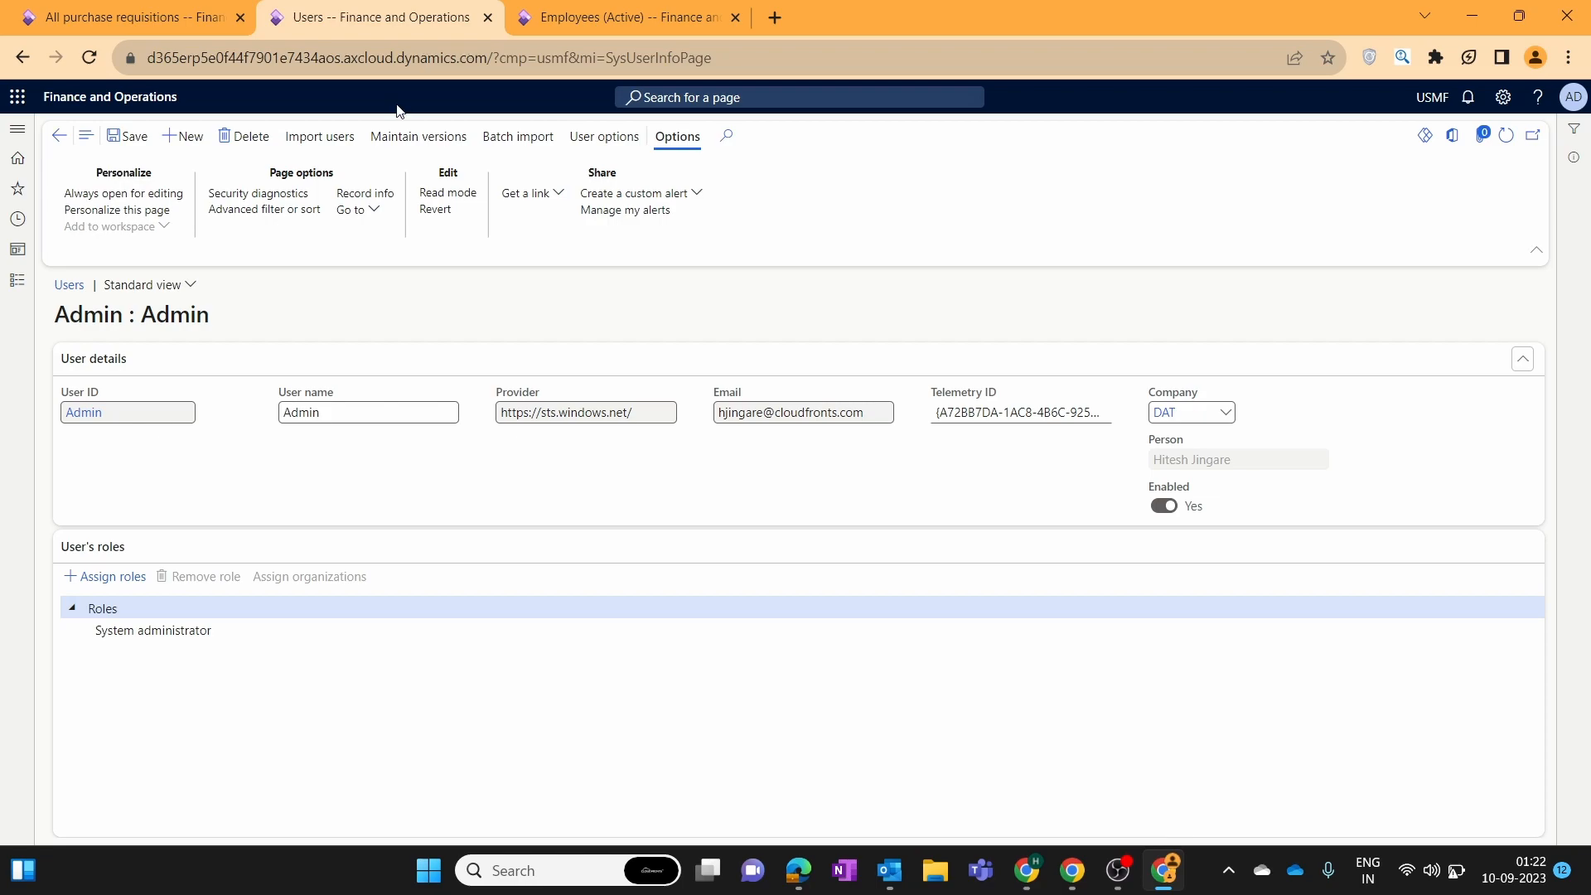
{"action": "left_click", "coordinate": [17, 280]}
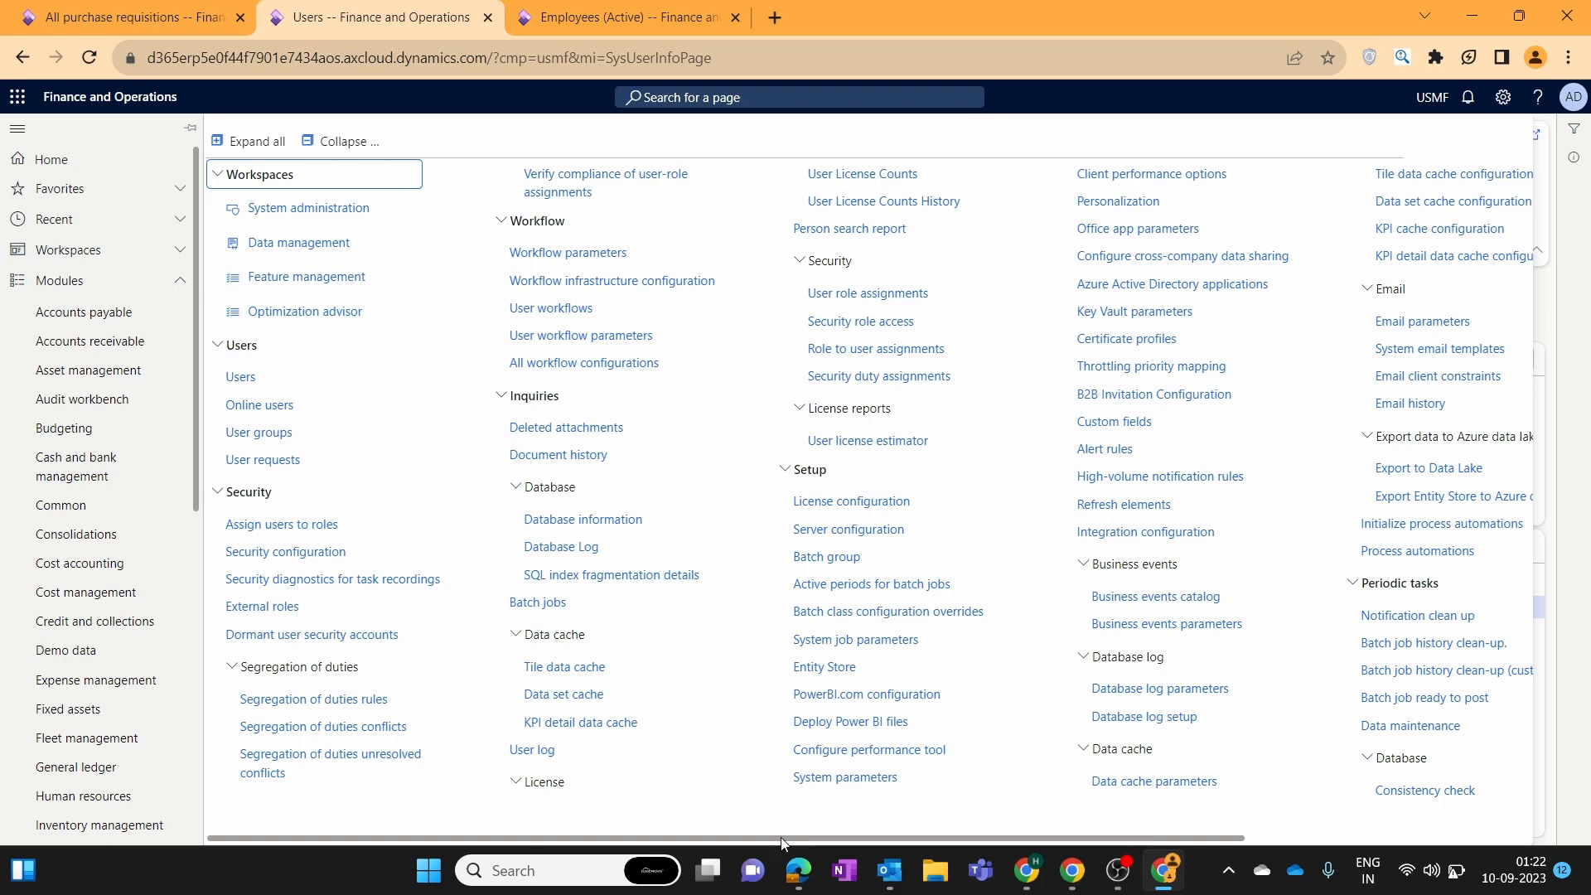
Open the Procurement and sourcing workflows list from the Procurement and sourcing module setup.
{"action": "left_click_drag", "start_coordinate": [782, 839], "coordinate": [630, 838]}
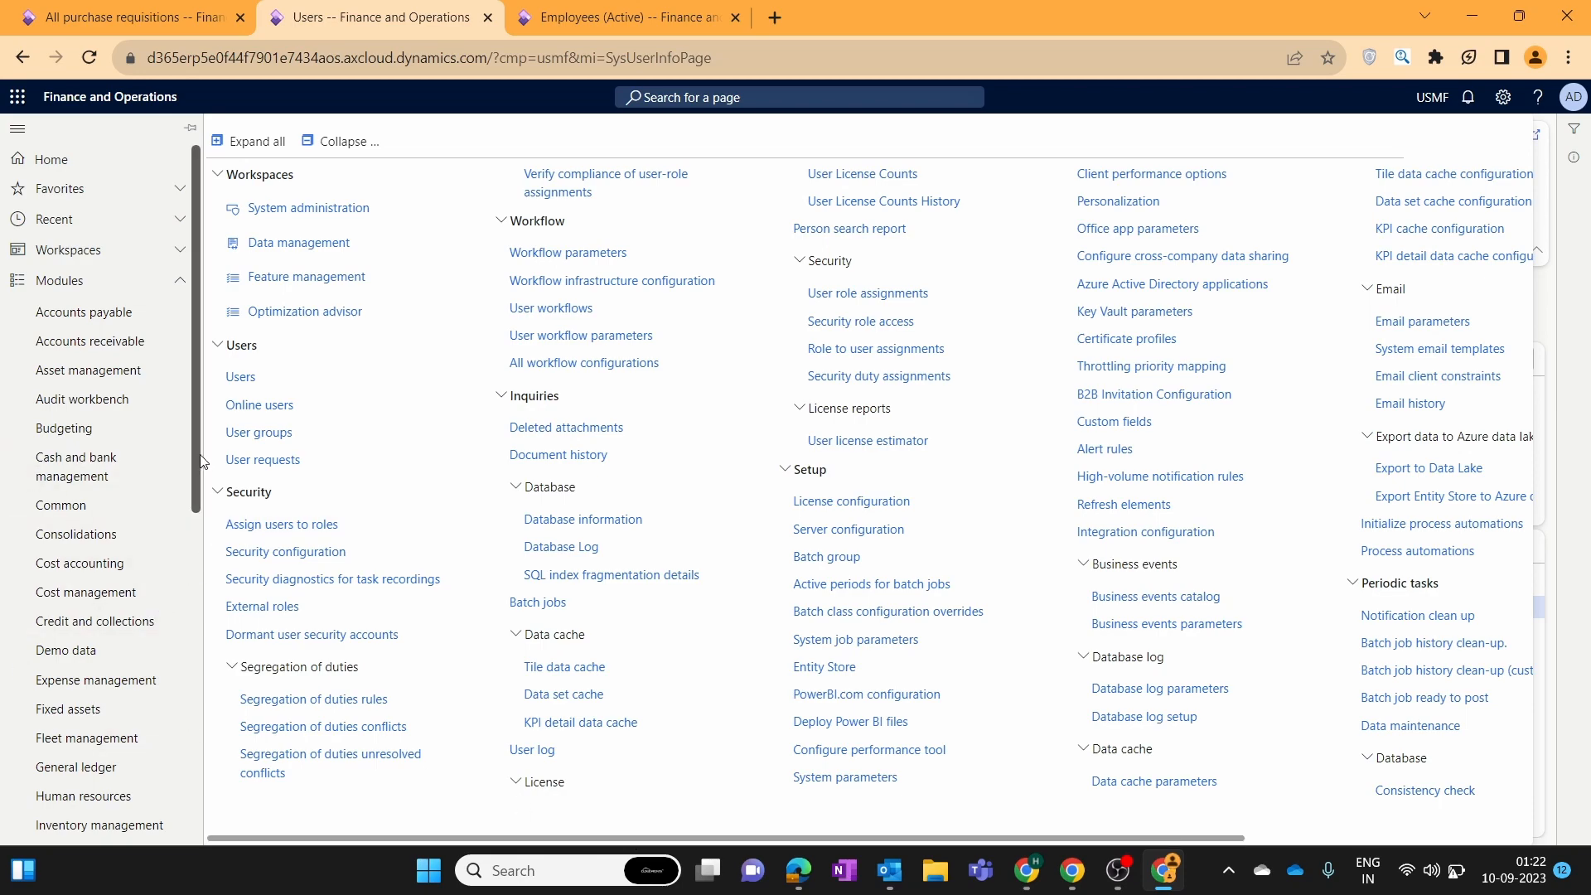
{"action": "left_click_drag", "start_coordinate": [197, 461], "coordinate": [200, 666]}
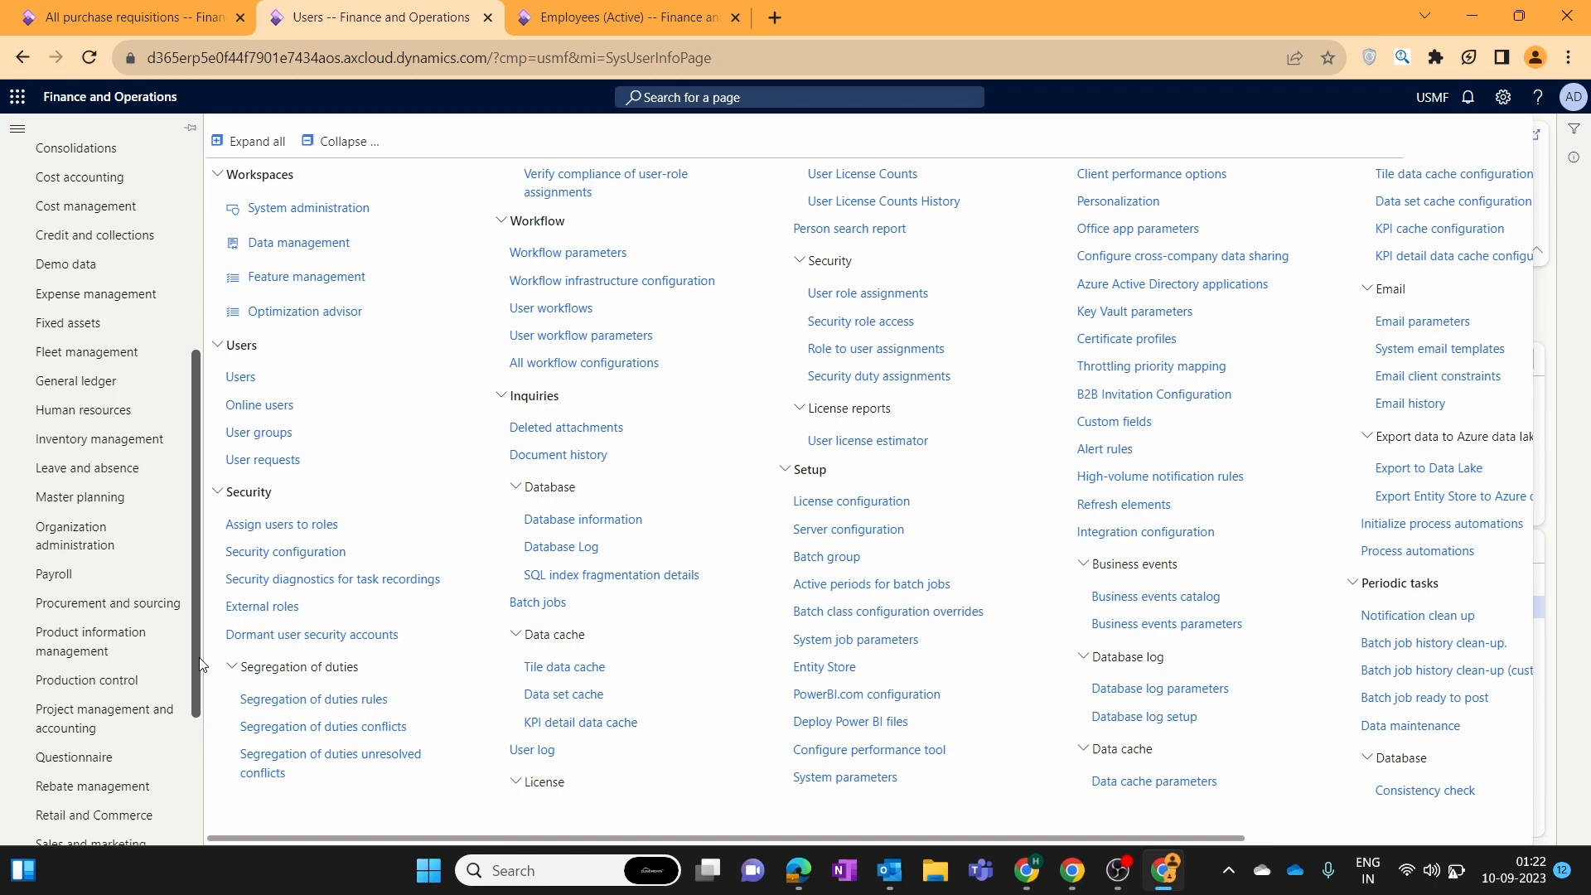
{"action": "left_click", "coordinate": [141, 605]}
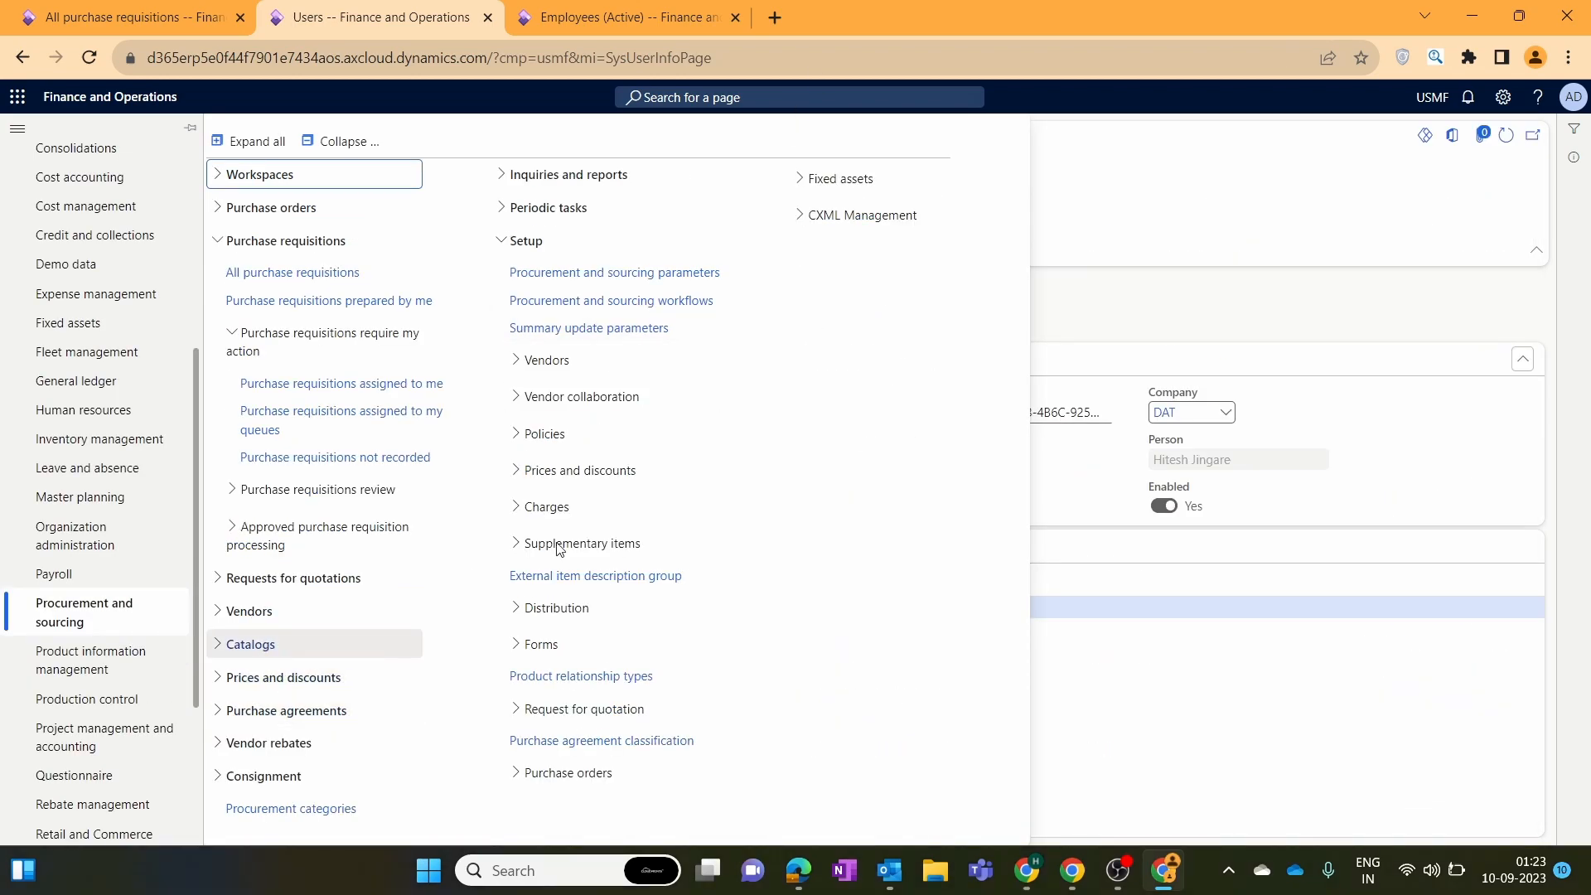
{"action": "left_click", "coordinate": [591, 308]}
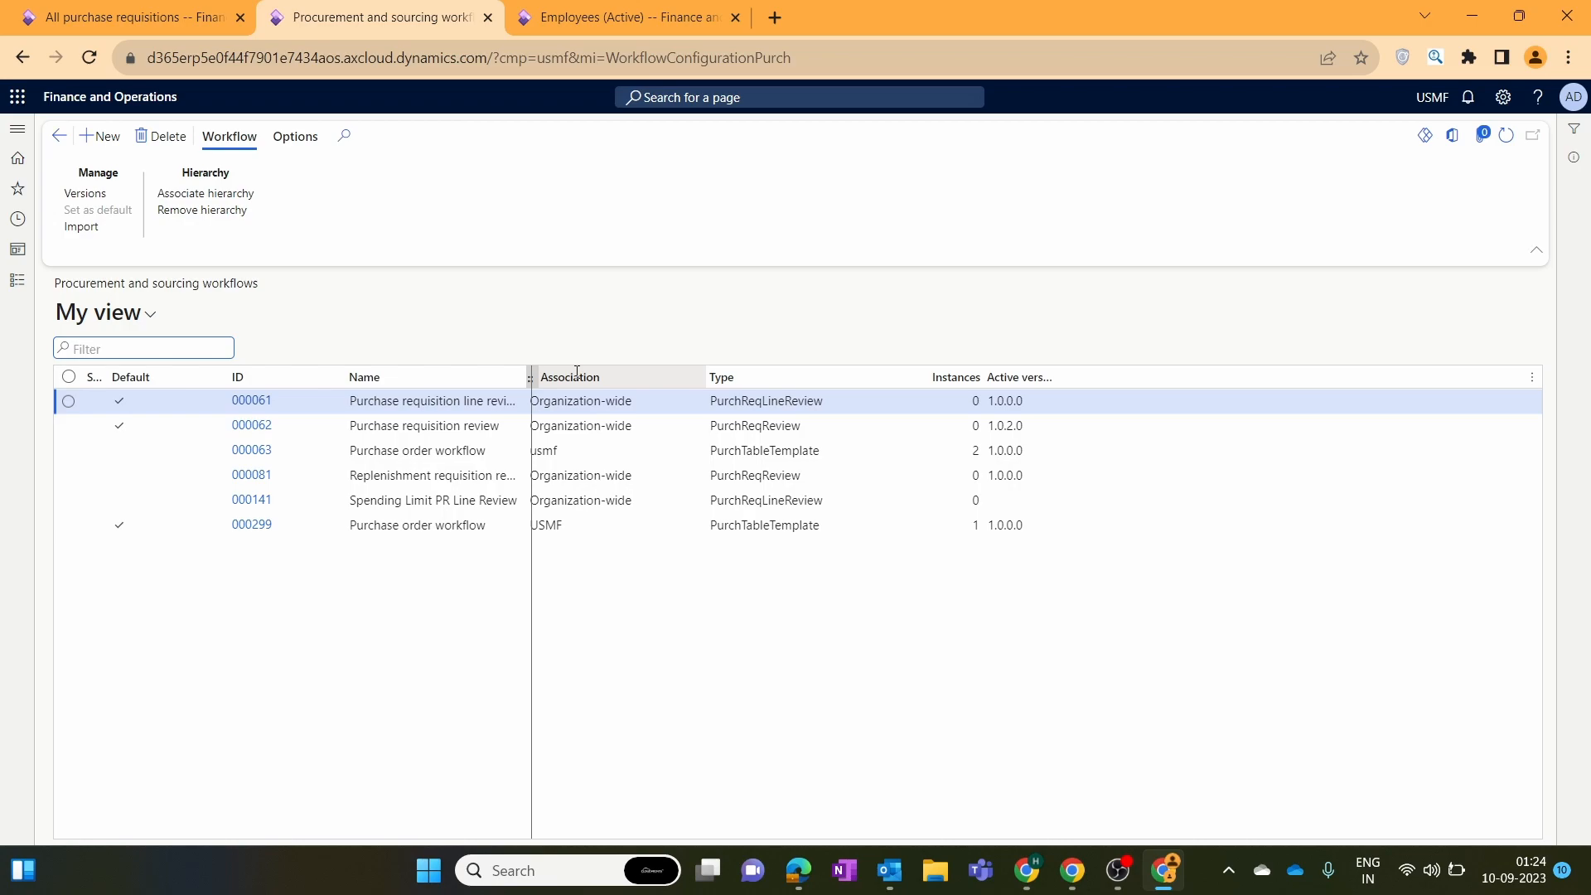
Compare the listed workflows and view the versions of Purchase requisition review workflow 000062.
{"action": "left_click_drag", "start_coordinate": [578, 372], "coordinate": [584, 373]}
{"action": "left_click", "coordinate": [516, 423]}
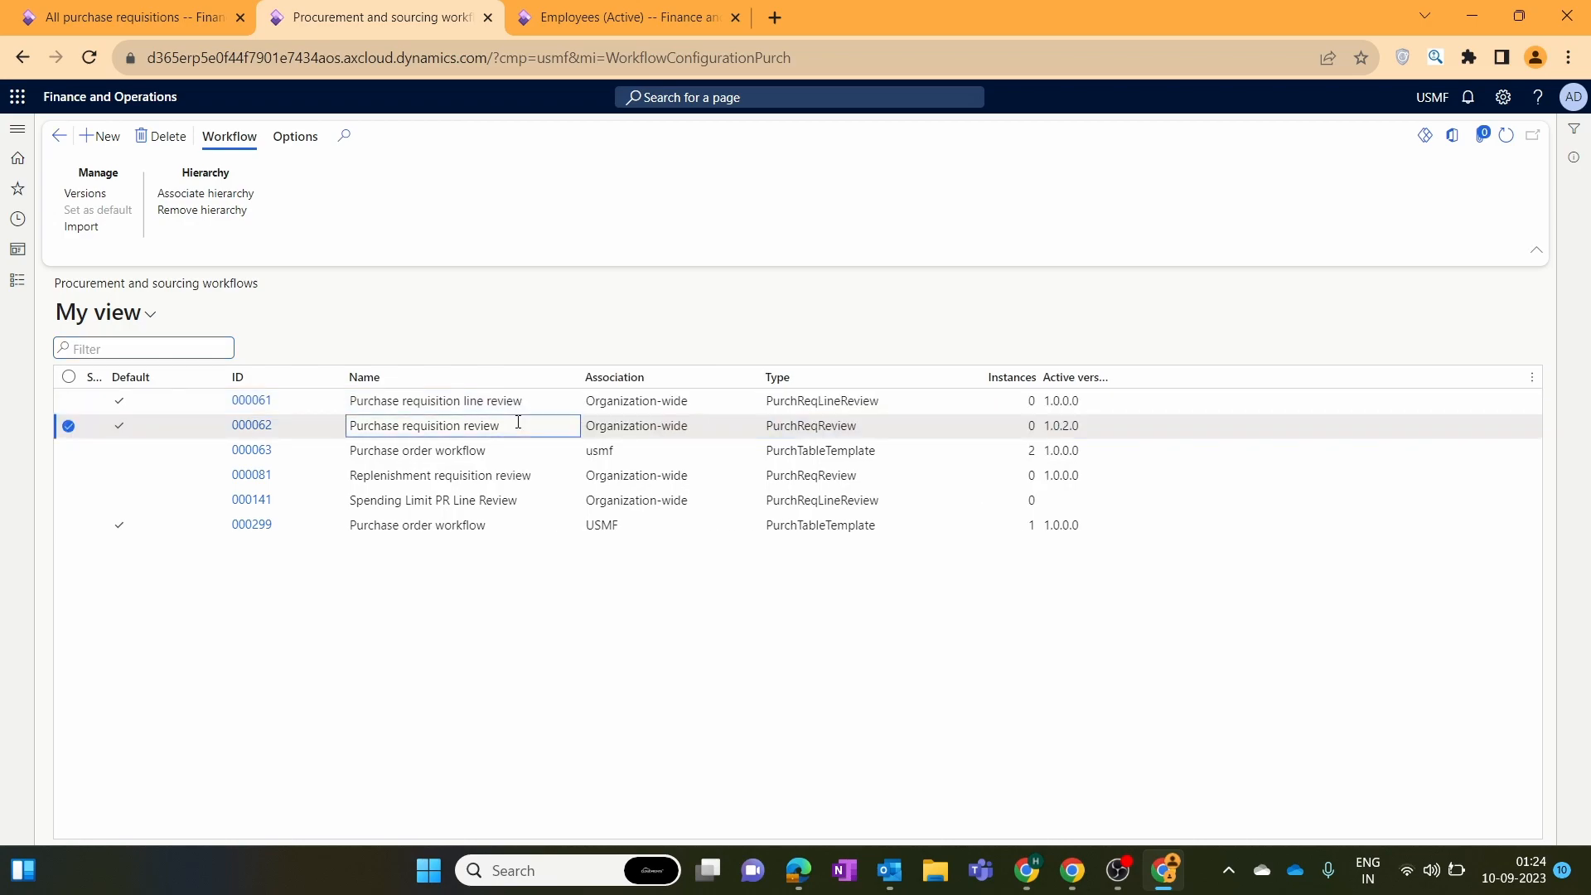
{"action": "left_click", "coordinate": [632, 426]}
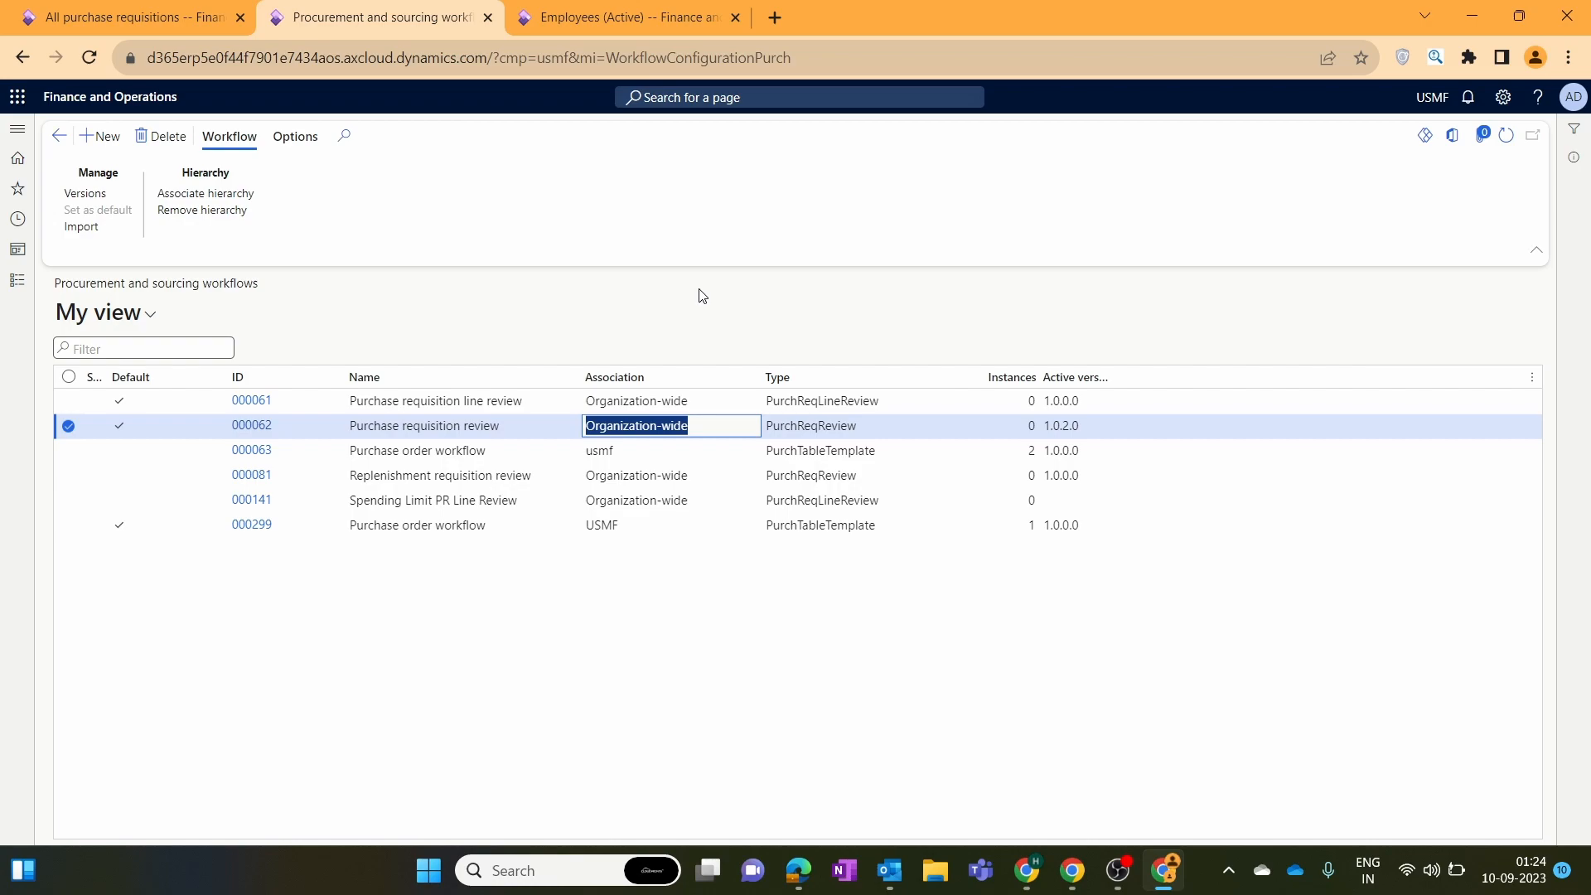
{"action": "left_click", "coordinate": [649, 526]}
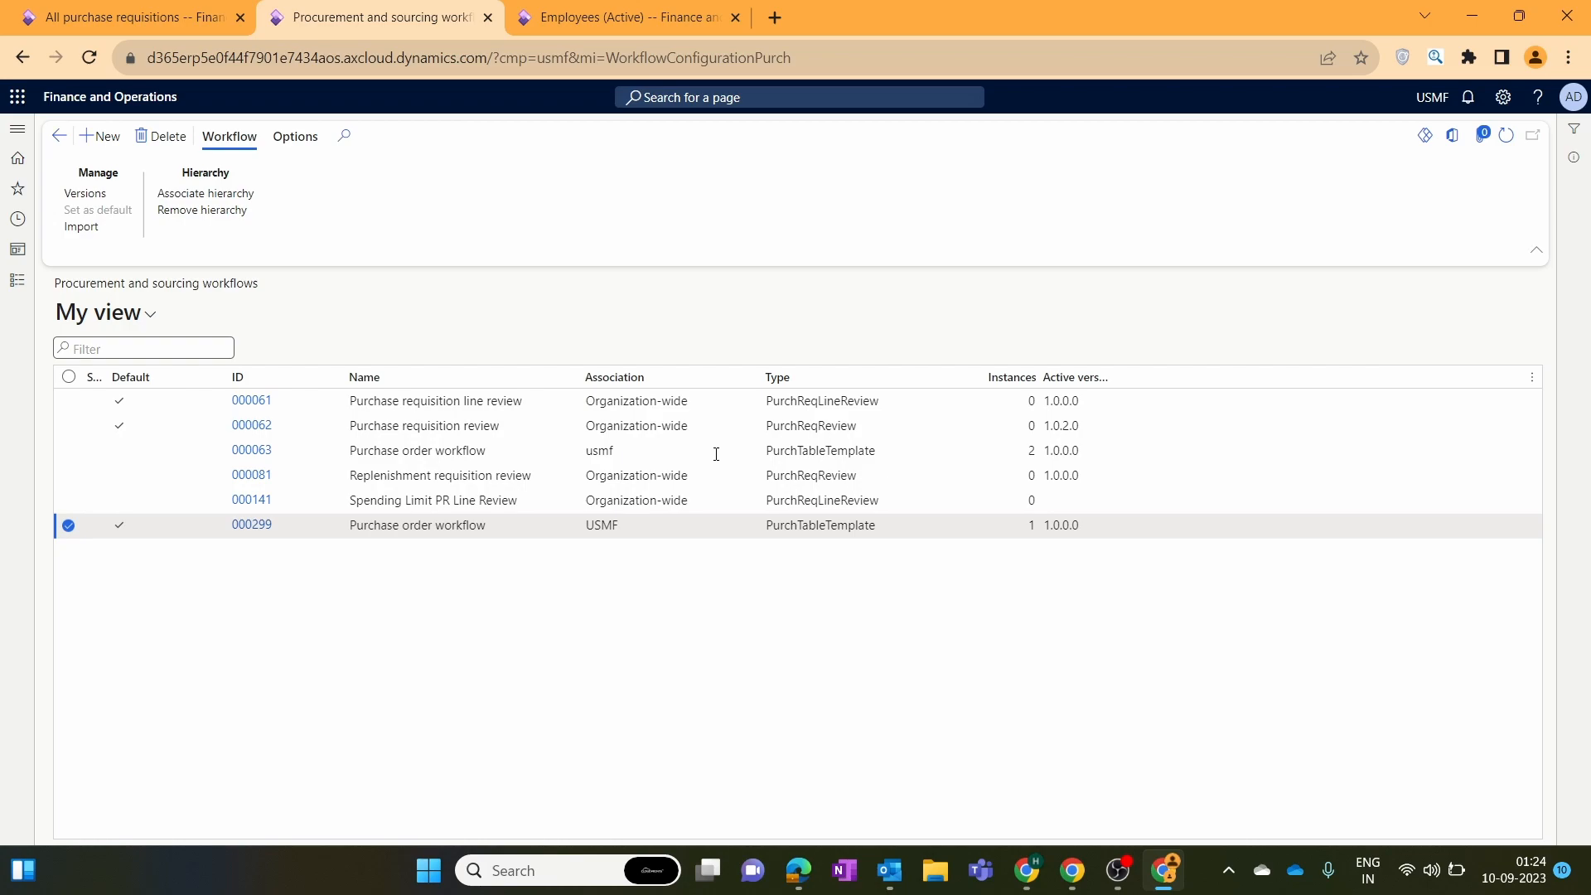
{"action": "left_click", "coordinate": [715, 424]}
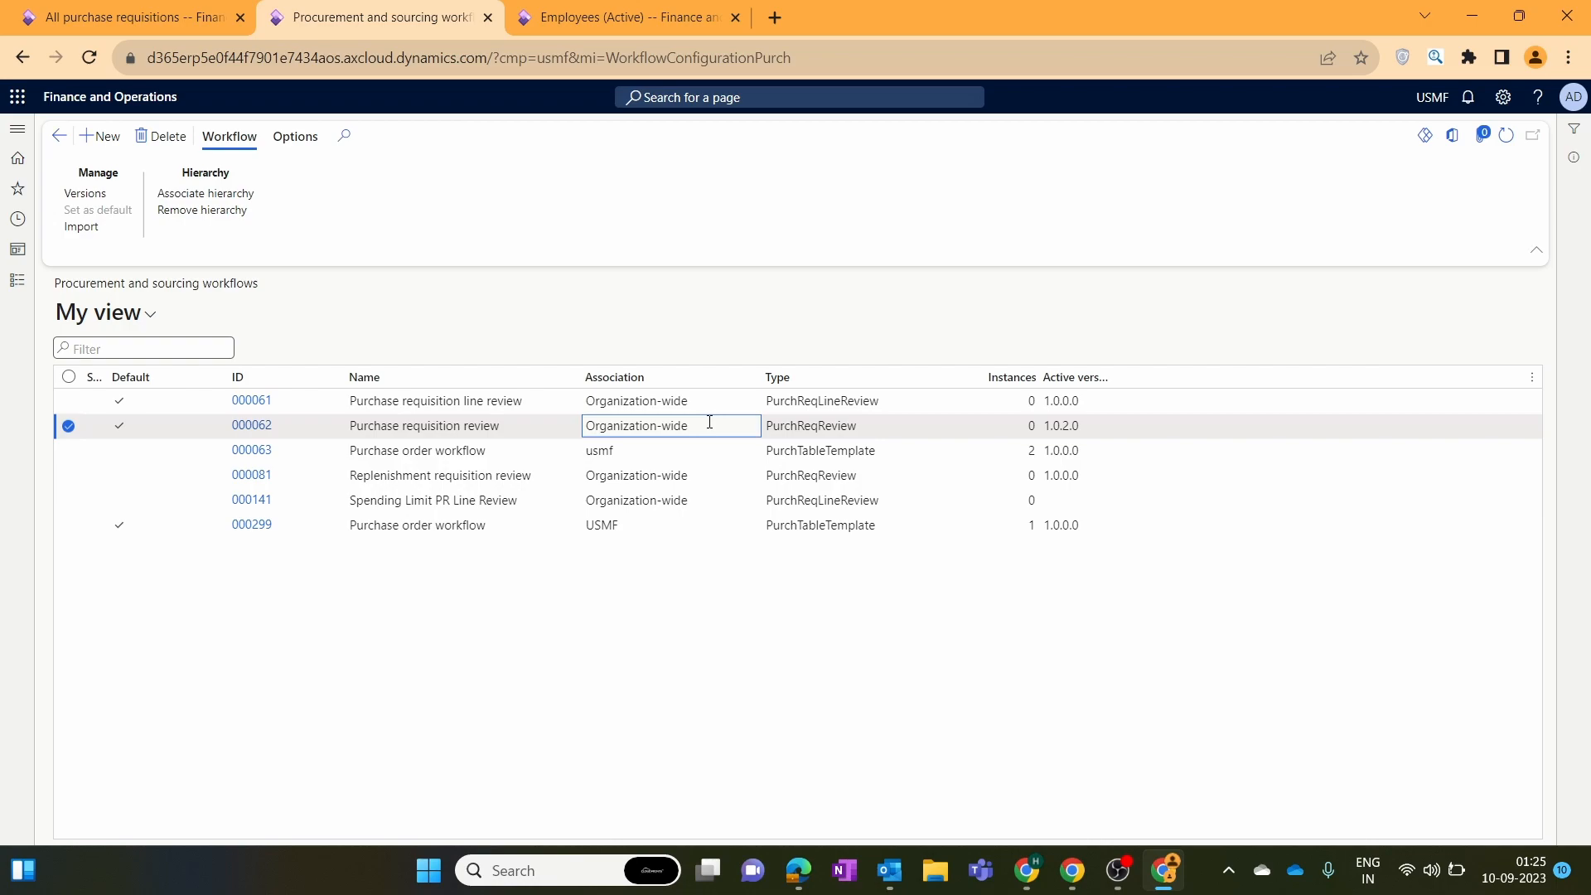
{"action": "left_click", "coordinate": [85, 194]}
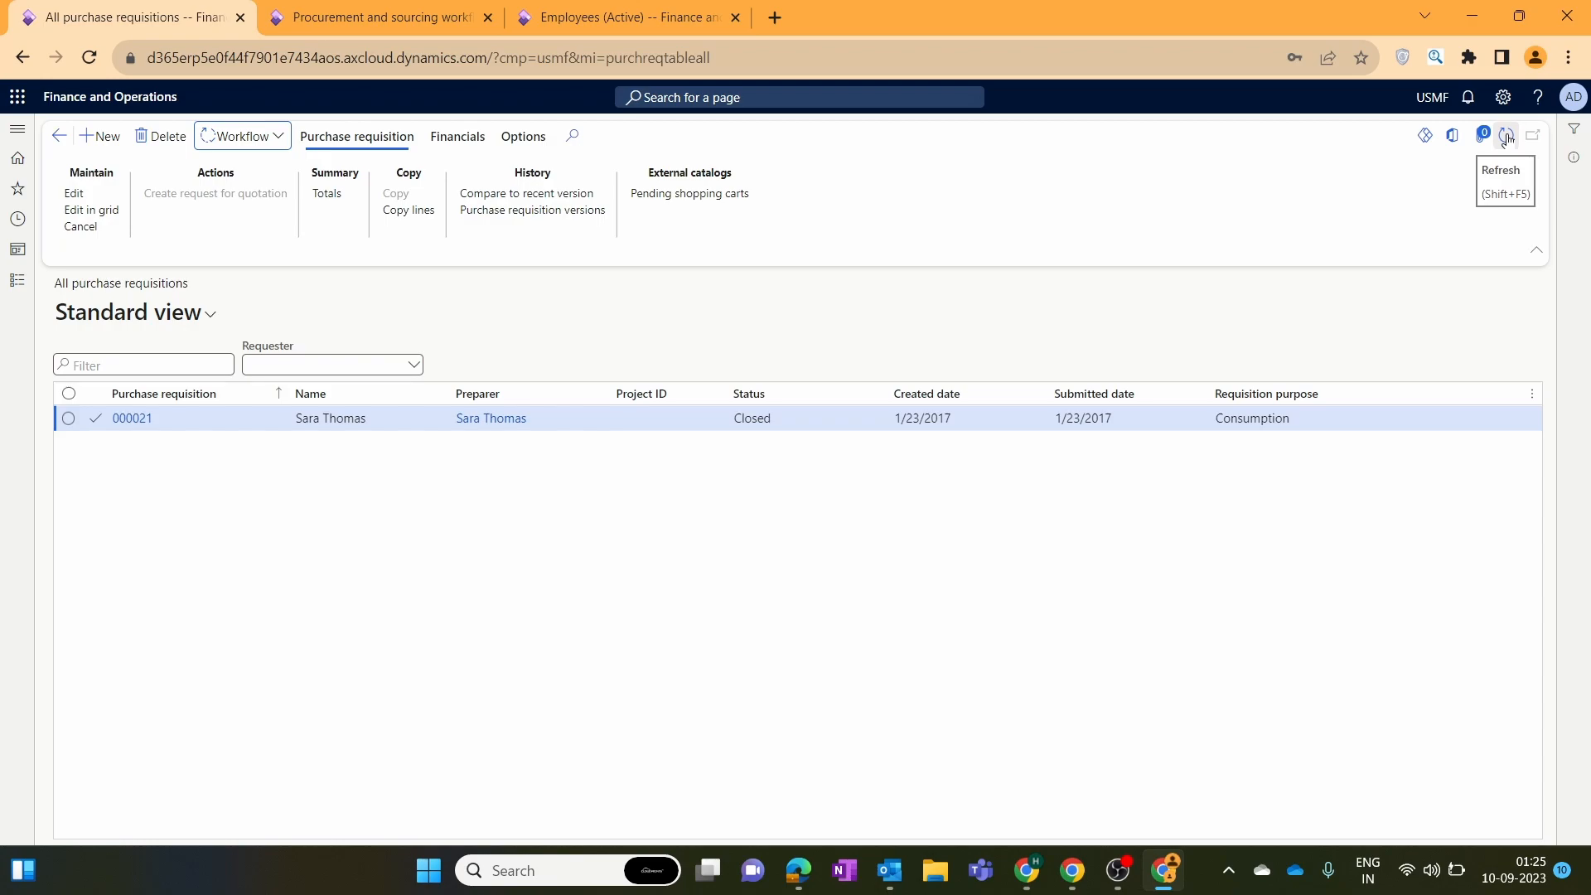
Create purchase requisition 'PR for Supplies' dated 9/9/2023 with default project left unchecked.
{"action": "left_click", "coordinate": [114, 137]}
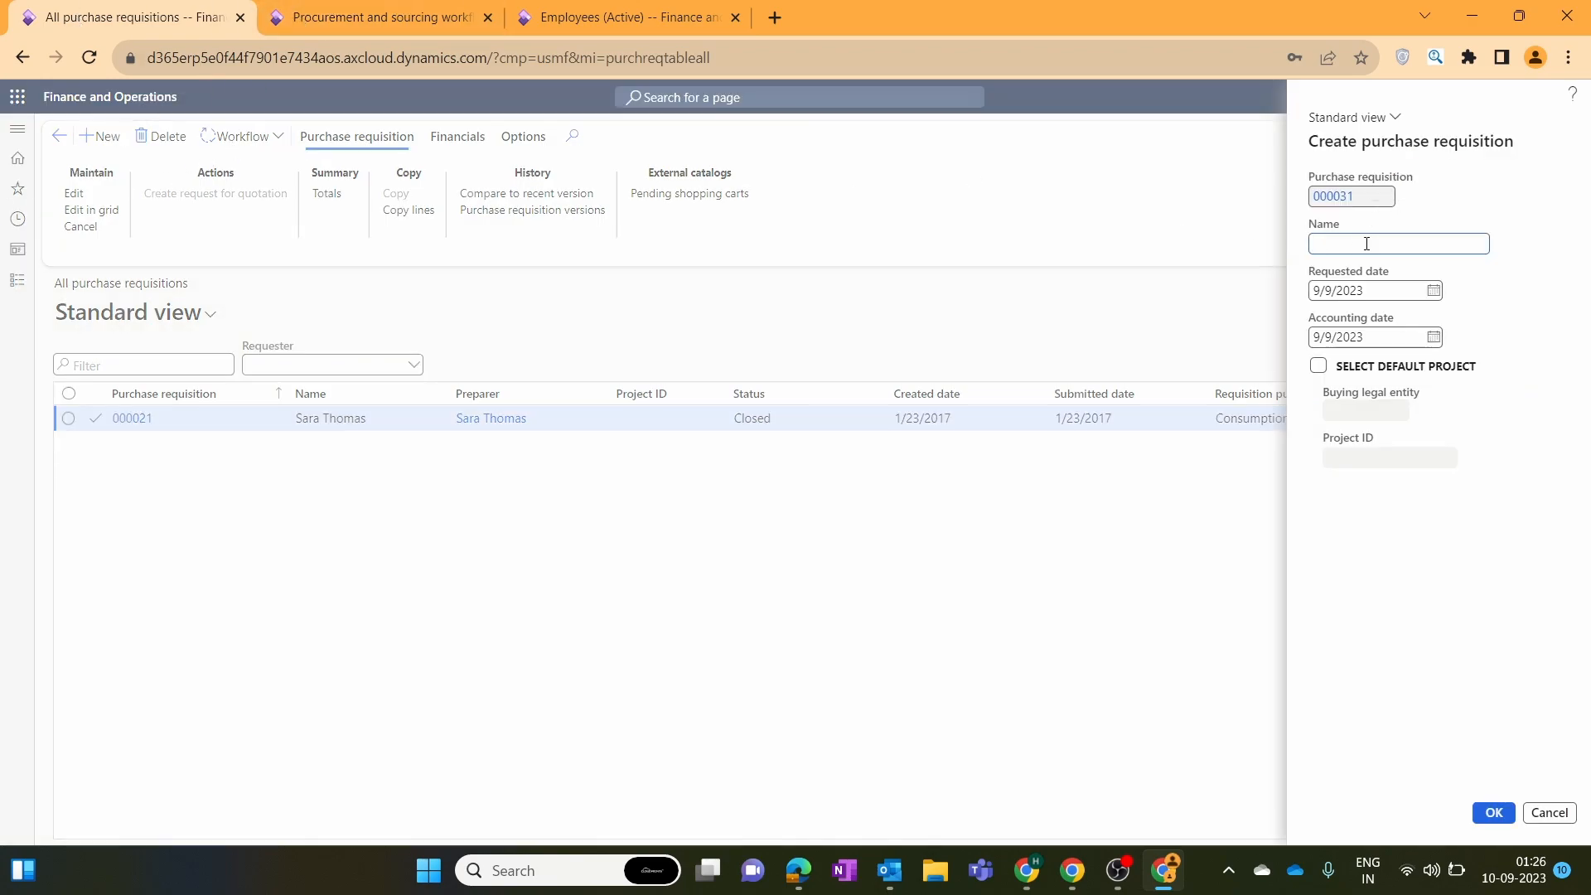
{"action": "type", "text": "PR for gen"}
{"action": "key", "text": "BackSpace"}
{"action": "type", "text": "Supplies"}
{"action": "left_click", "coordinate": [1369, 290]}
{"action": "left_click", "coordinate": [1383, 289]}
{"action": "left_click", "coordinate": [1396, 337]}
{"action": "left_click", "coordinate": [1318, 368]}
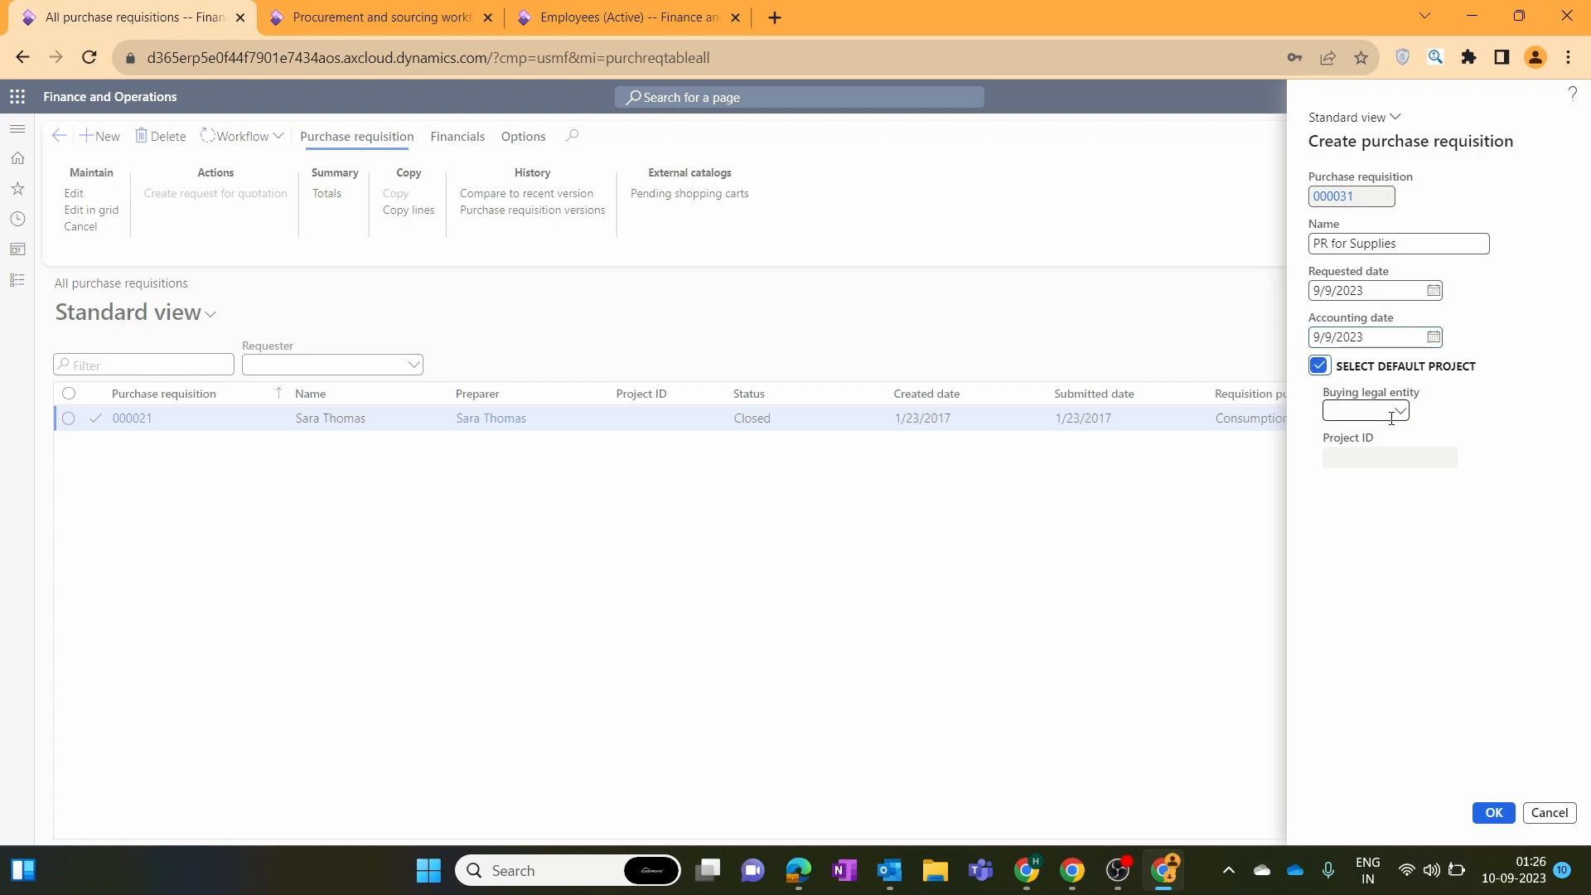
{"action": "left_click", "coordinate": [1325, 373]}
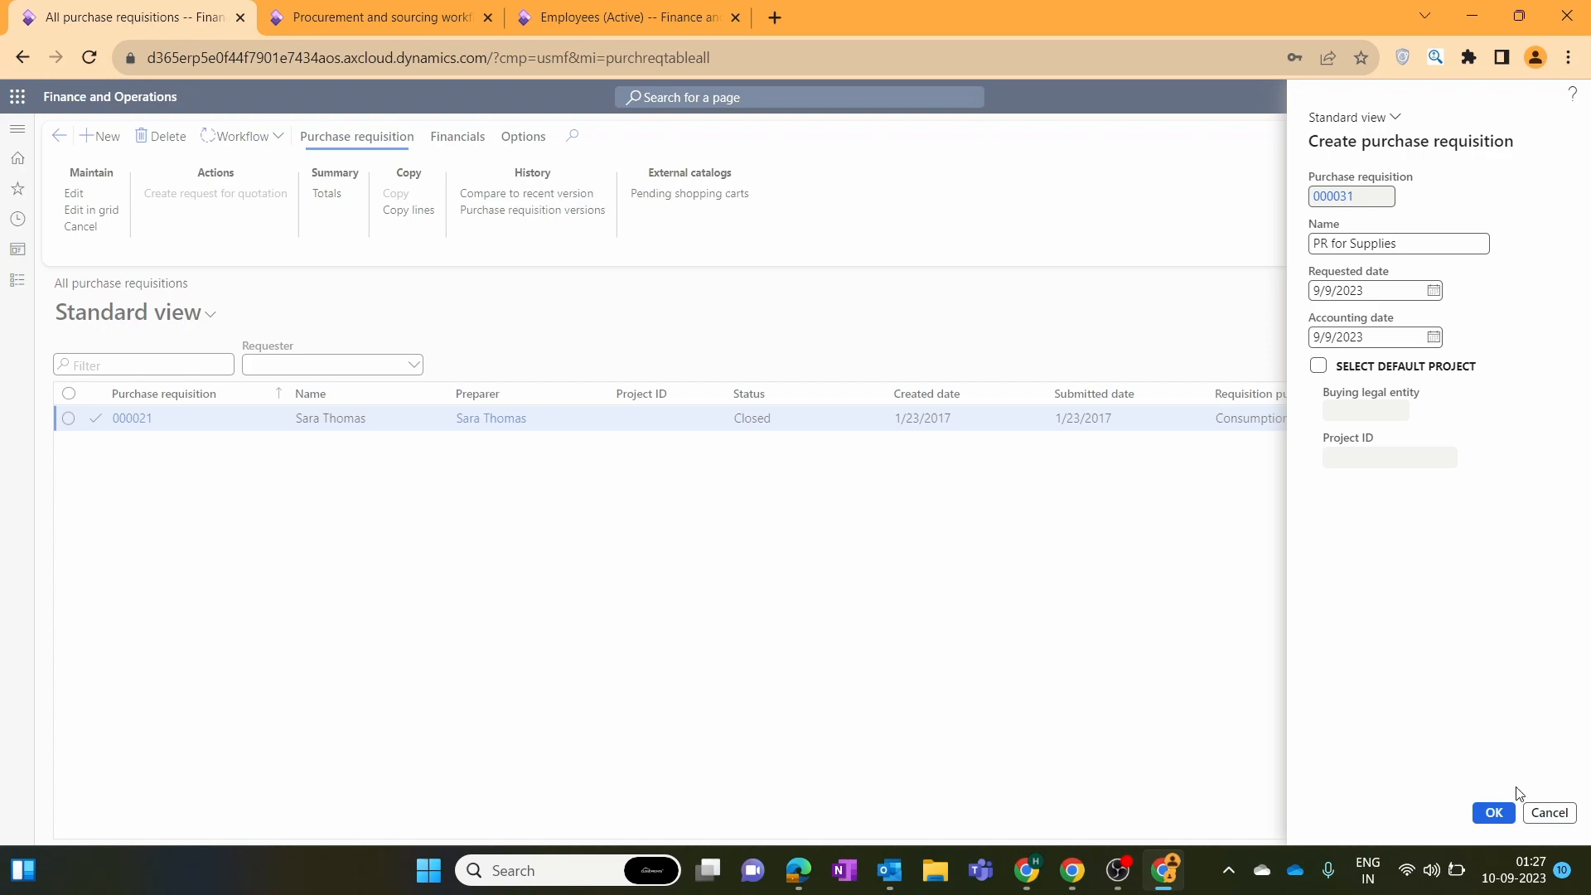
{"action": "left_click", "coordinate": [1500, 814]}
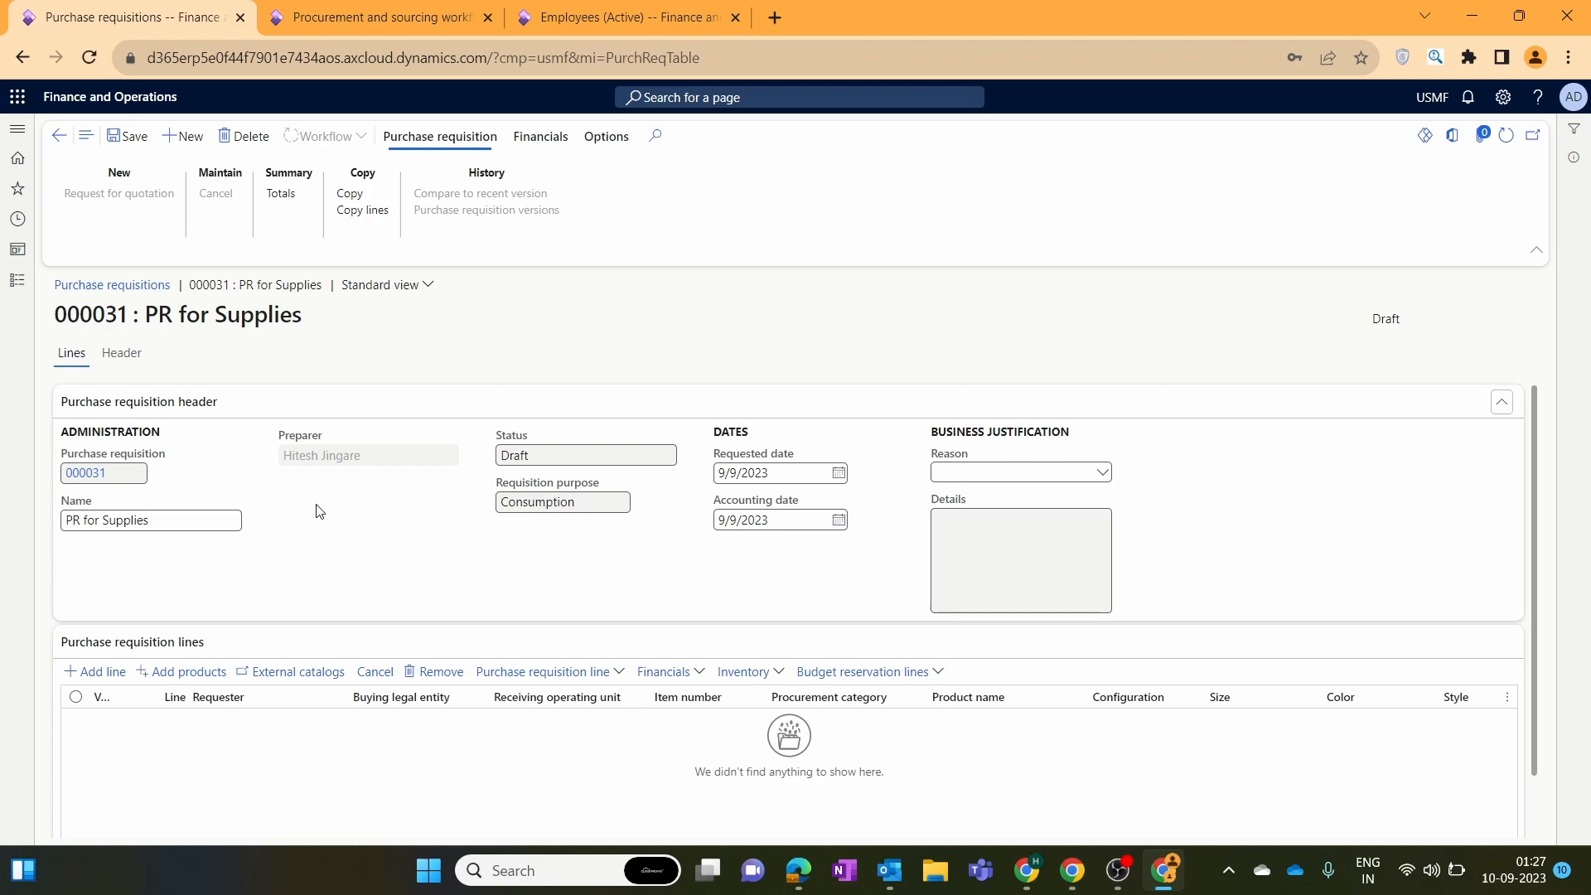
Back on requisition 000031, review its preparer, title and Draft status.
{"action": "left_click", "coordinate": [365, 10]}
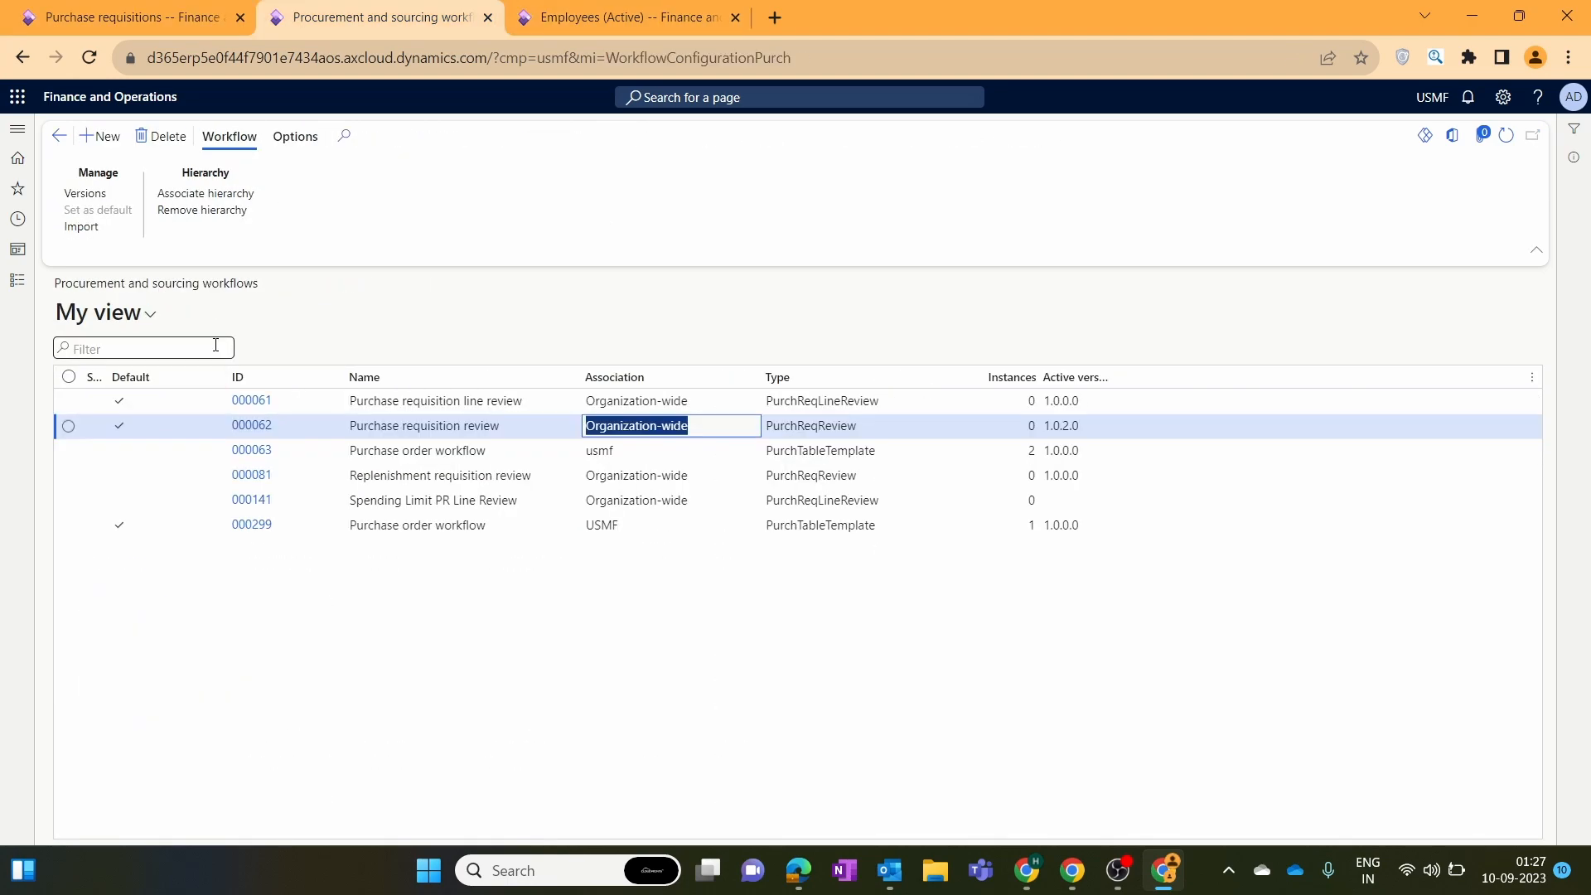
{"action": "left_click", "coordinate": [157, 15]}
{"action": "left_click_drag", "start_coordinate": [385, 459], "coordinate": [274, 461]}
{"action": "left_click", "coordinate": [312, 509]}
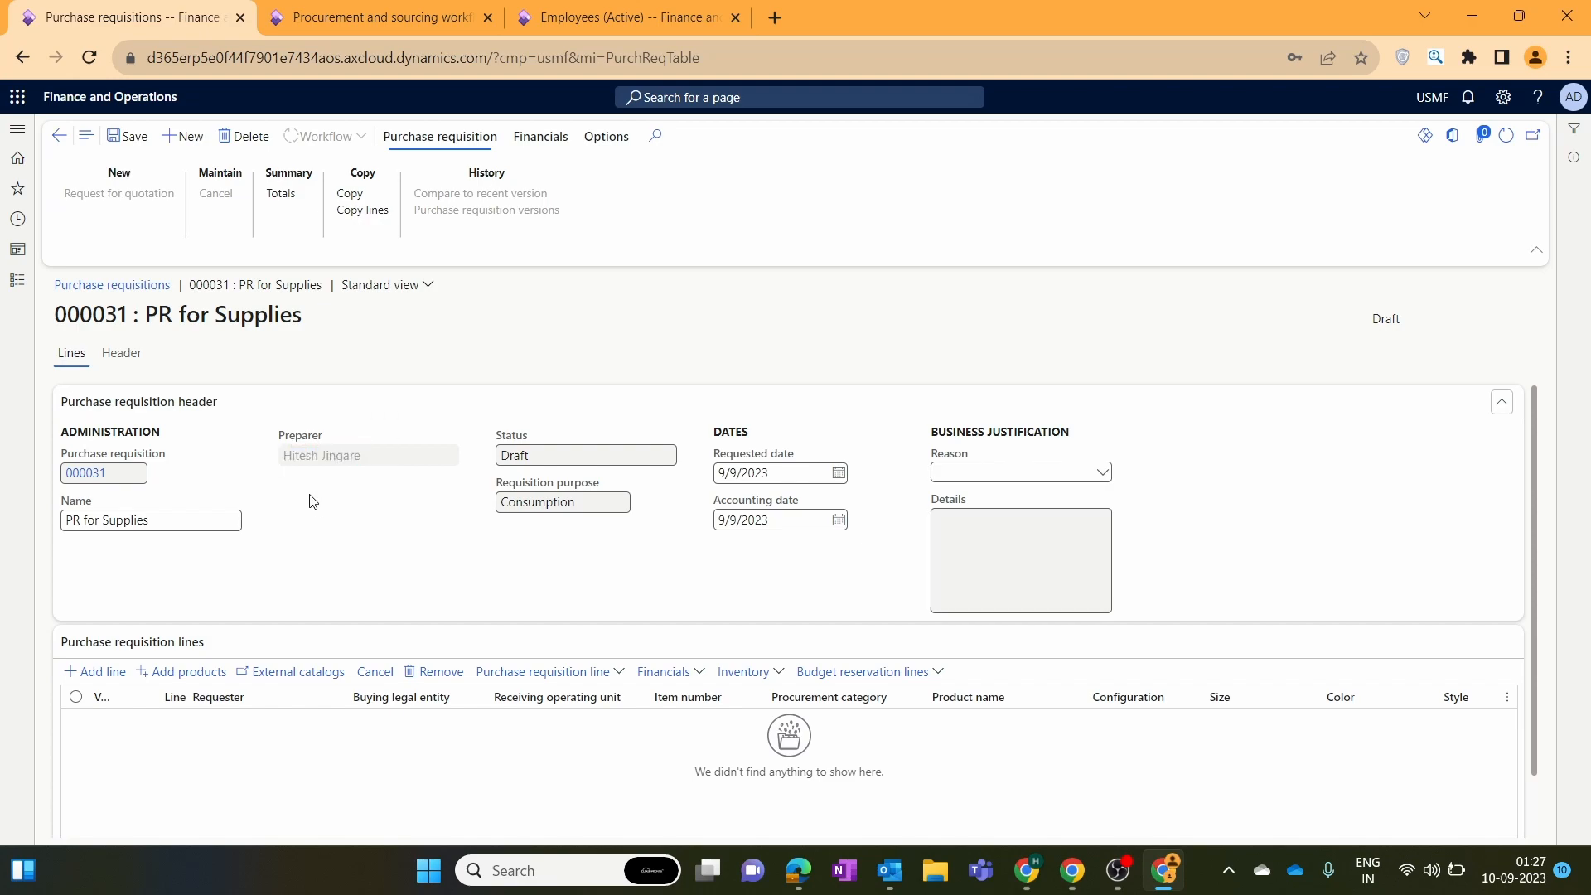
{"action": "left_click_drag", "start_coordinate": [388, 456], "coordinate": [252, 457]}
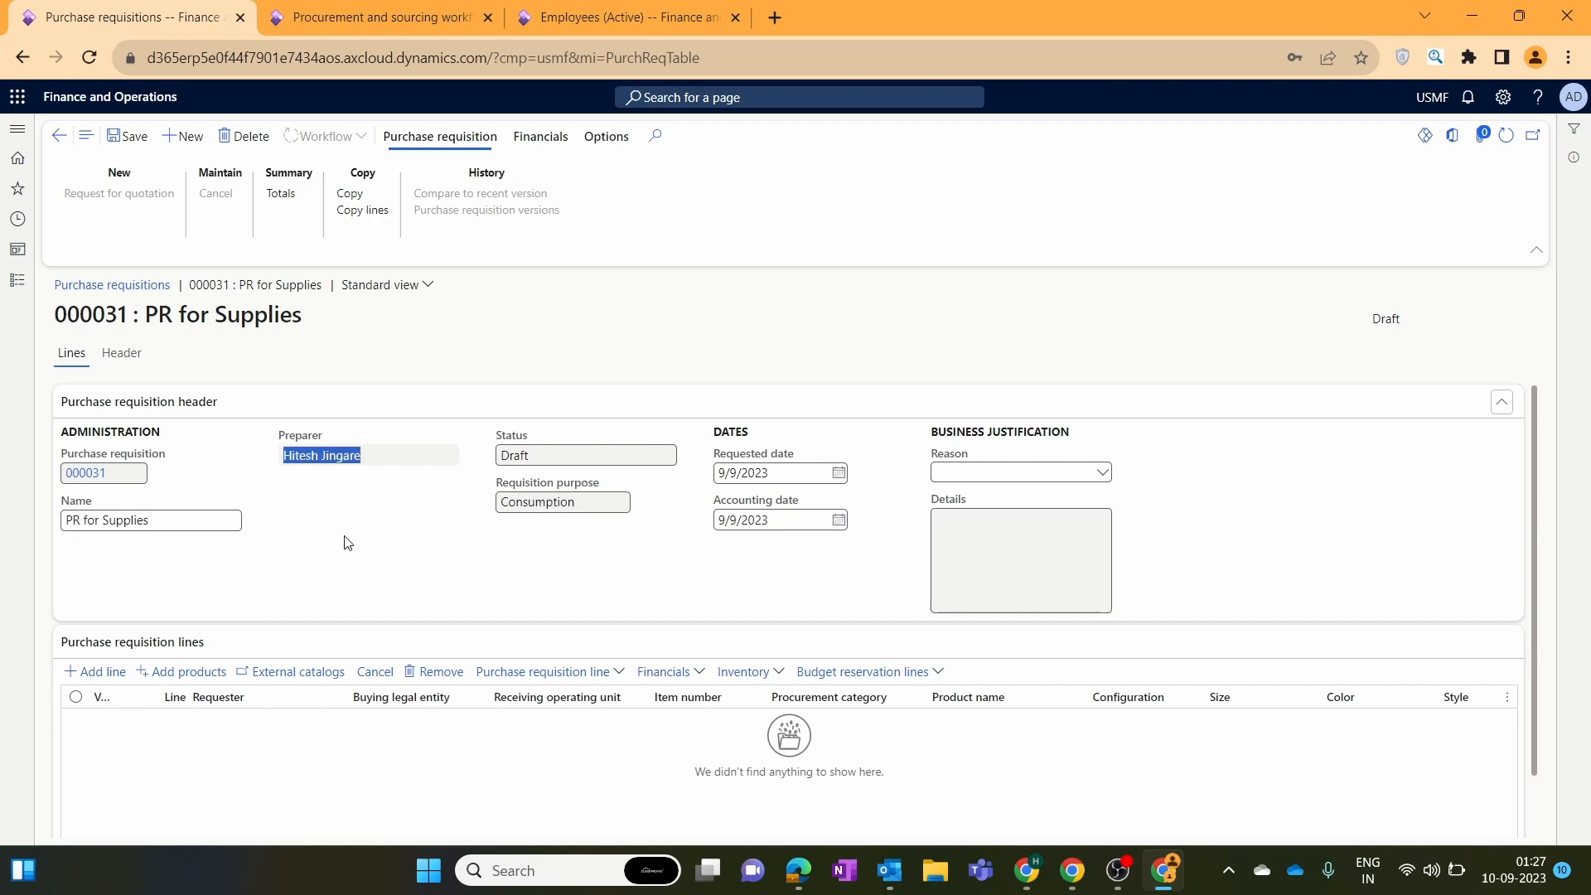
{"action": "left_click", "coordinate": [347, 543]}
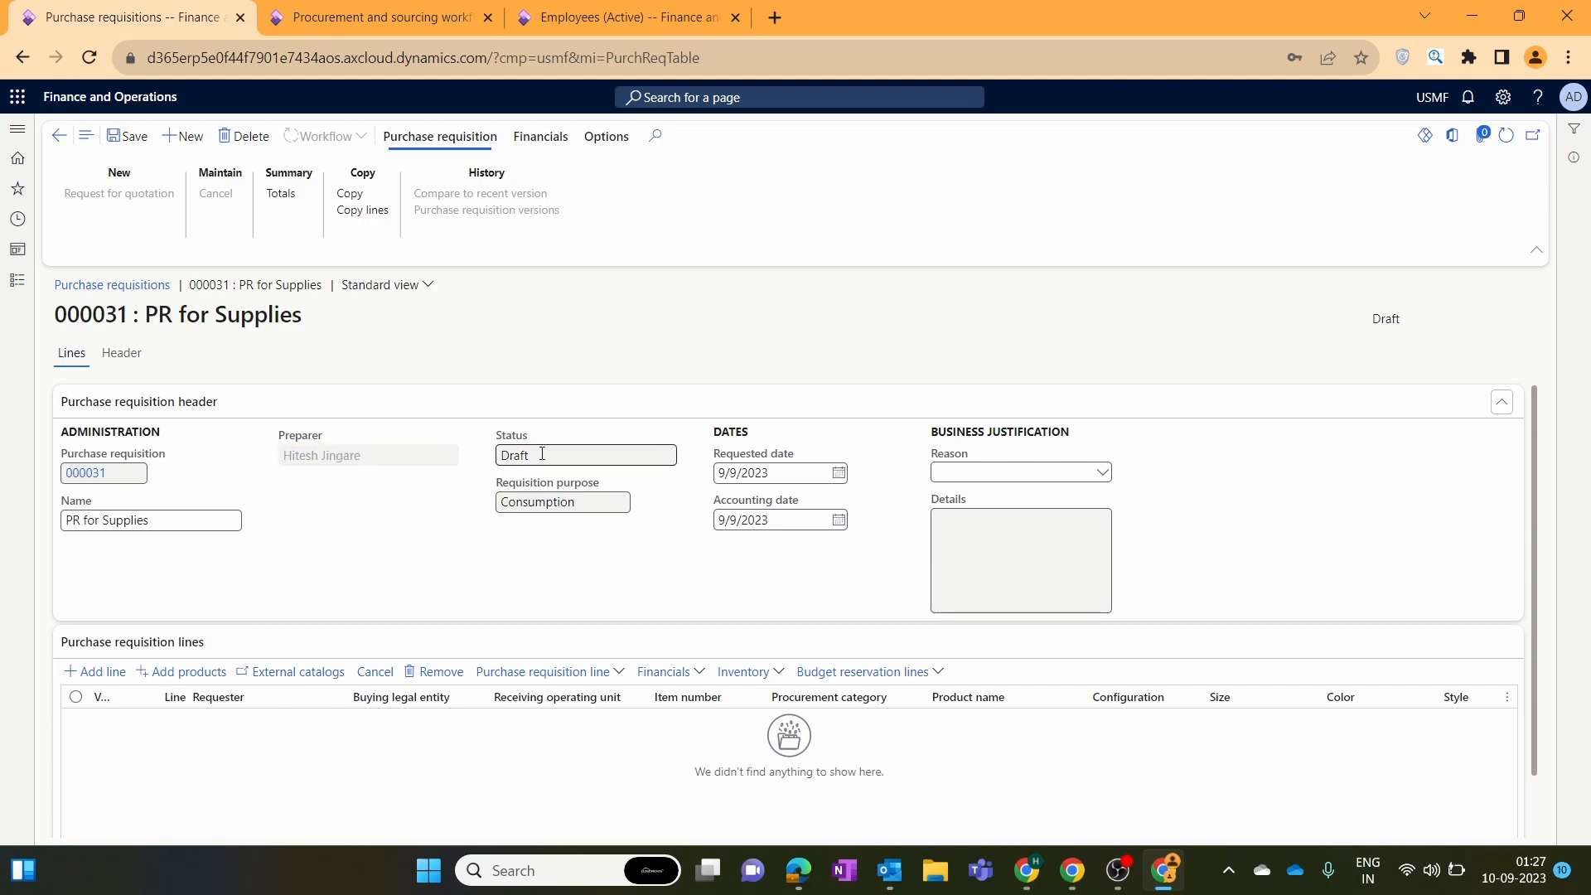
{"action": "left_click_drag", "start_coordinate": [542, 453], "coordinate": [485, 456]}
{"action": "mouse_move", "coordinate": [1292, 349]}
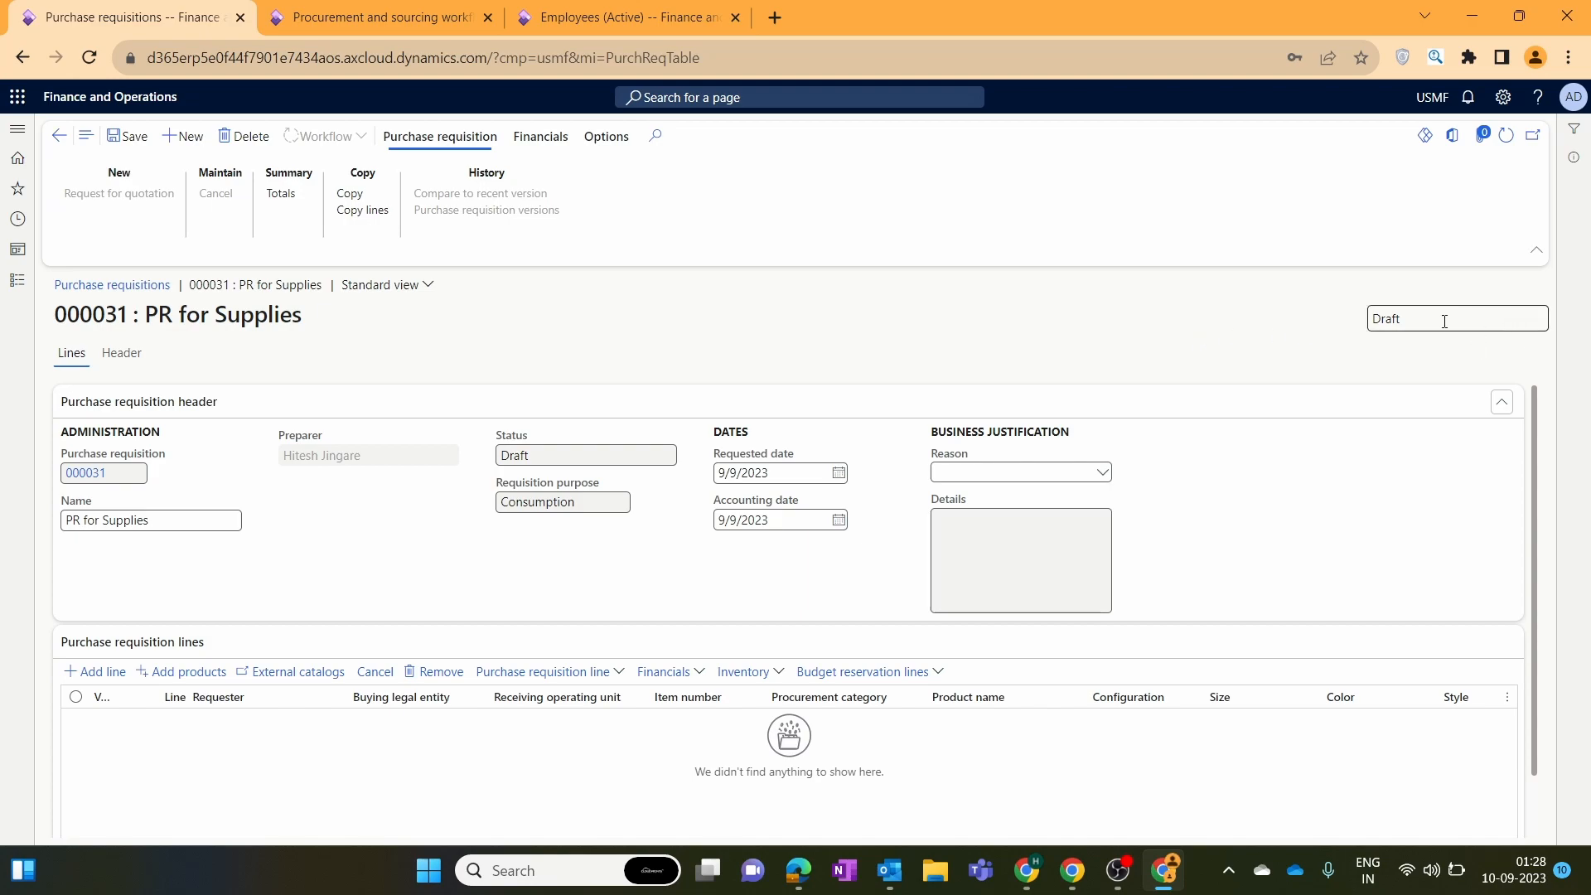
{"action": "left_click", "coordinate": [1409, 320]}
{"action": "left_click", "coordinate": [1013, 318]}
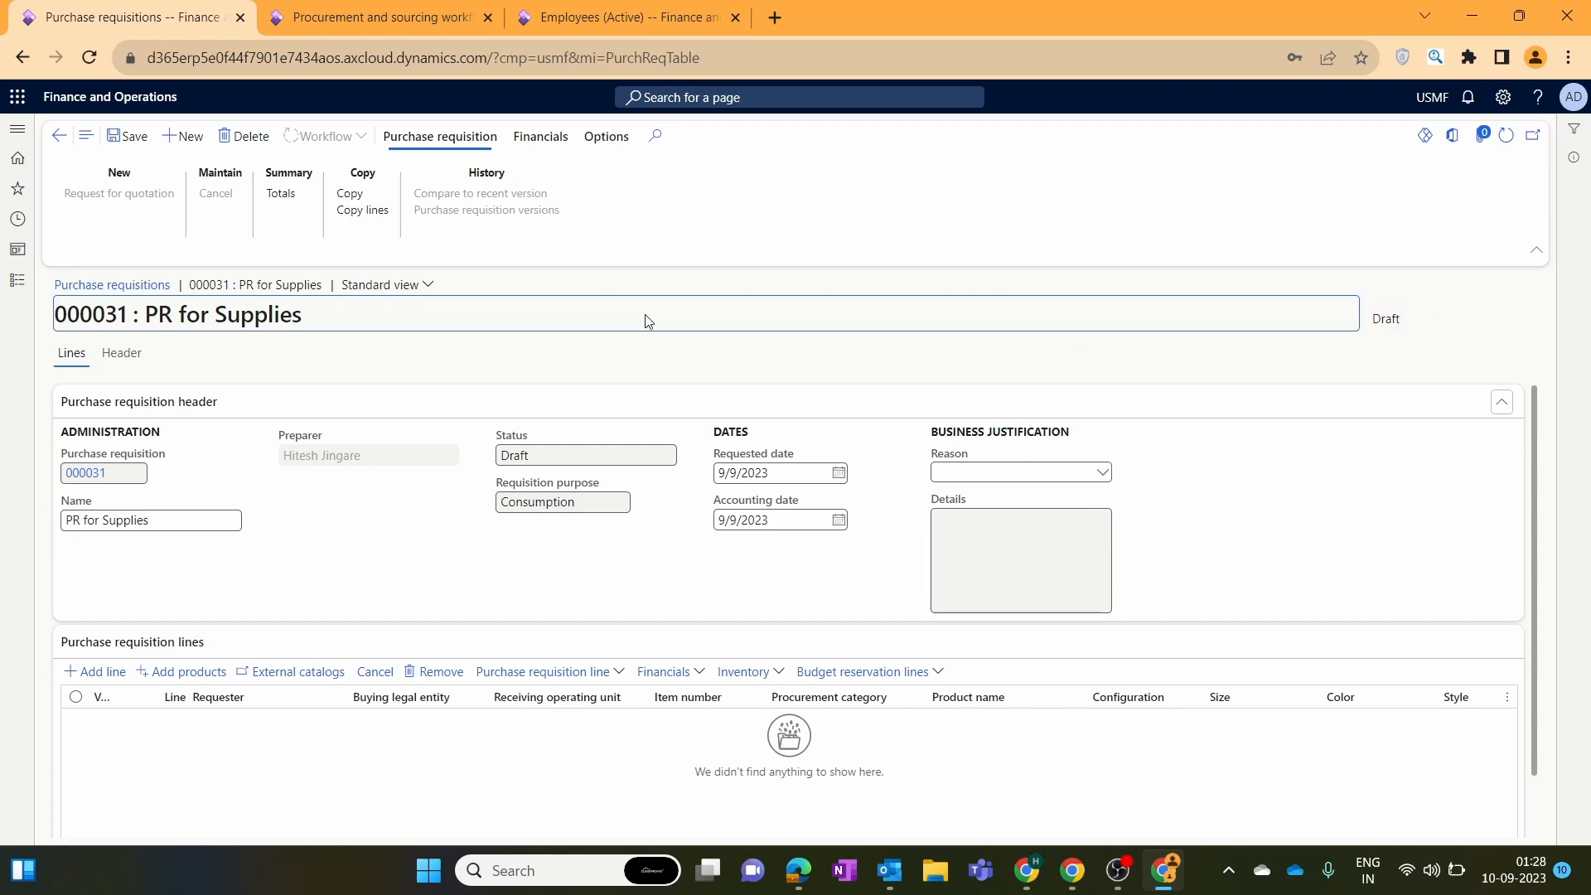
{"action": "left_click", "coordinate": [1412, 322]}
{"action": "left_click", "coordinate": [1069, 334]}
Set the business justification reason to General supplies and save the requisition.
{"action": "left_click", "coordinate": [1103, 473]}
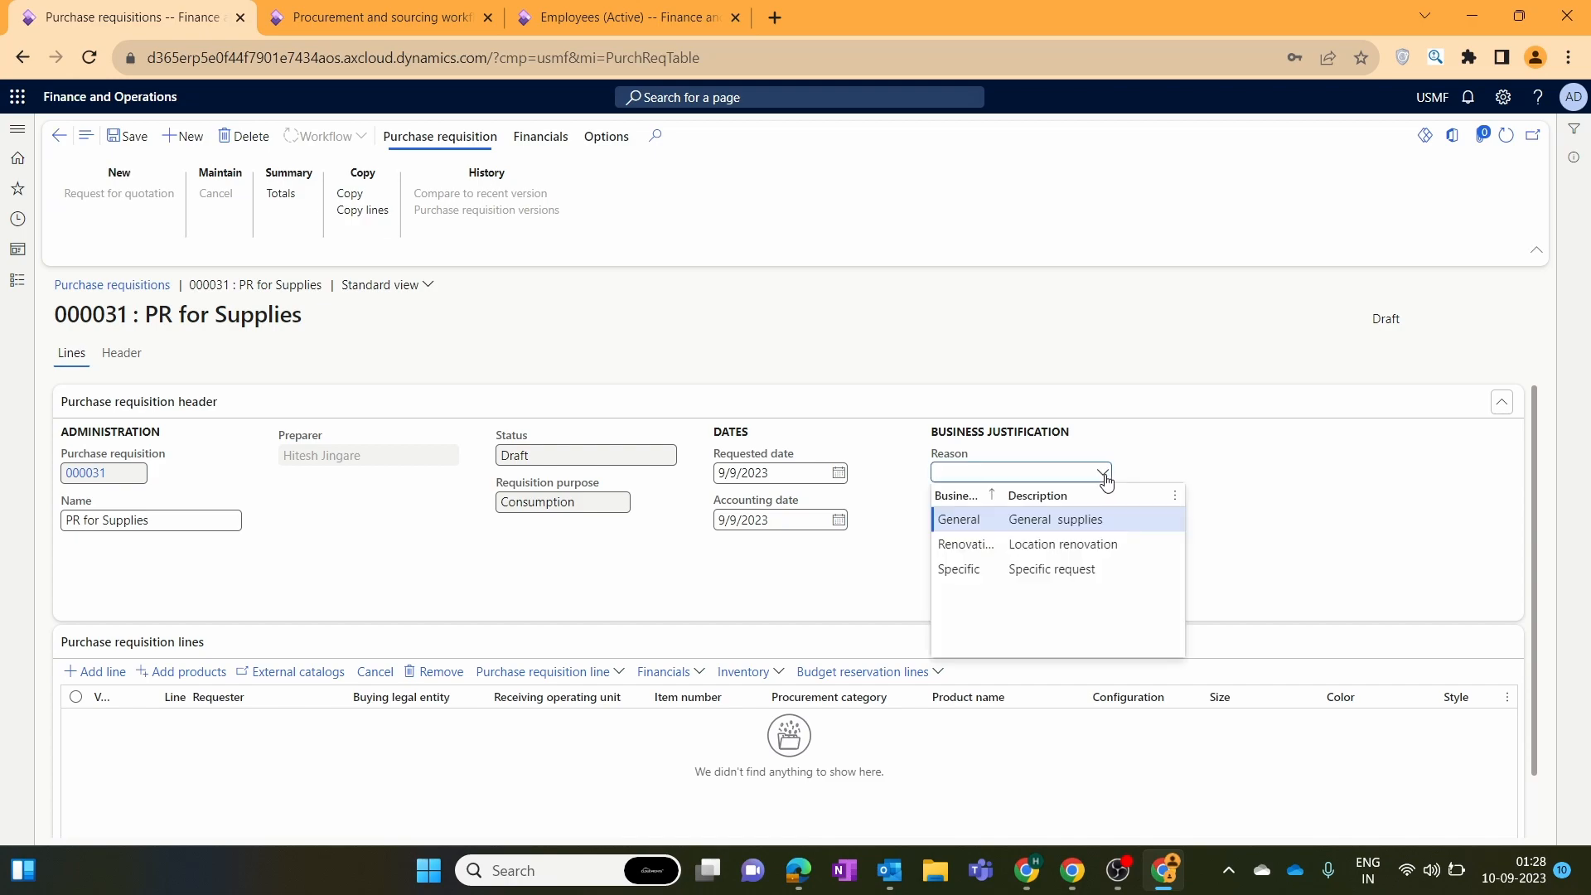
{"action": "left_click", "coordinate": [1030, 522]}
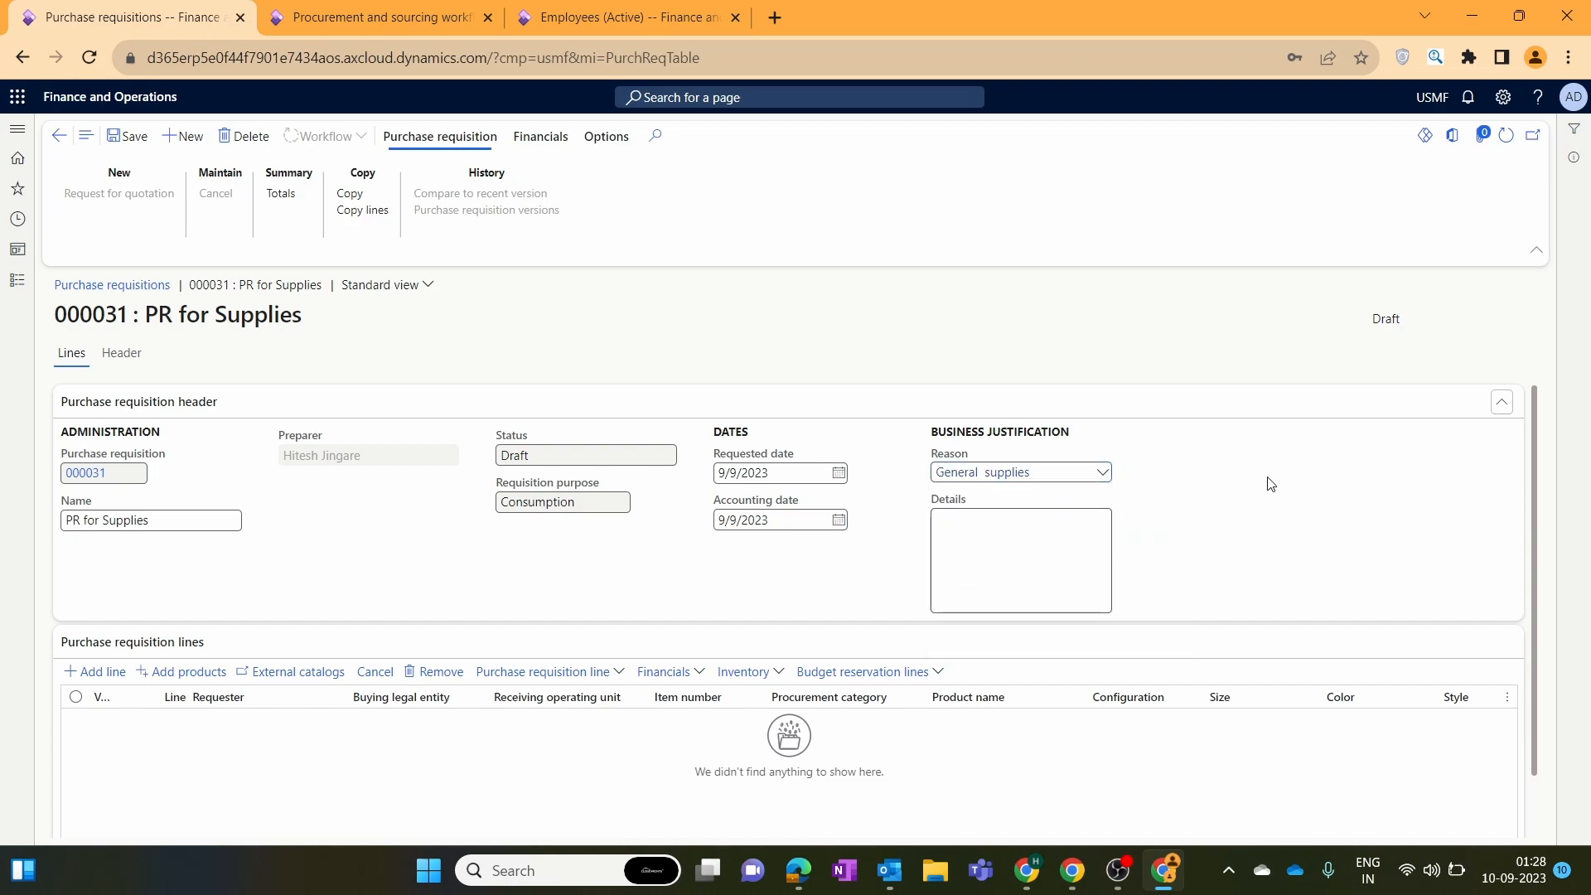
{"action": "left_click", "coordinate": [128, 136]}
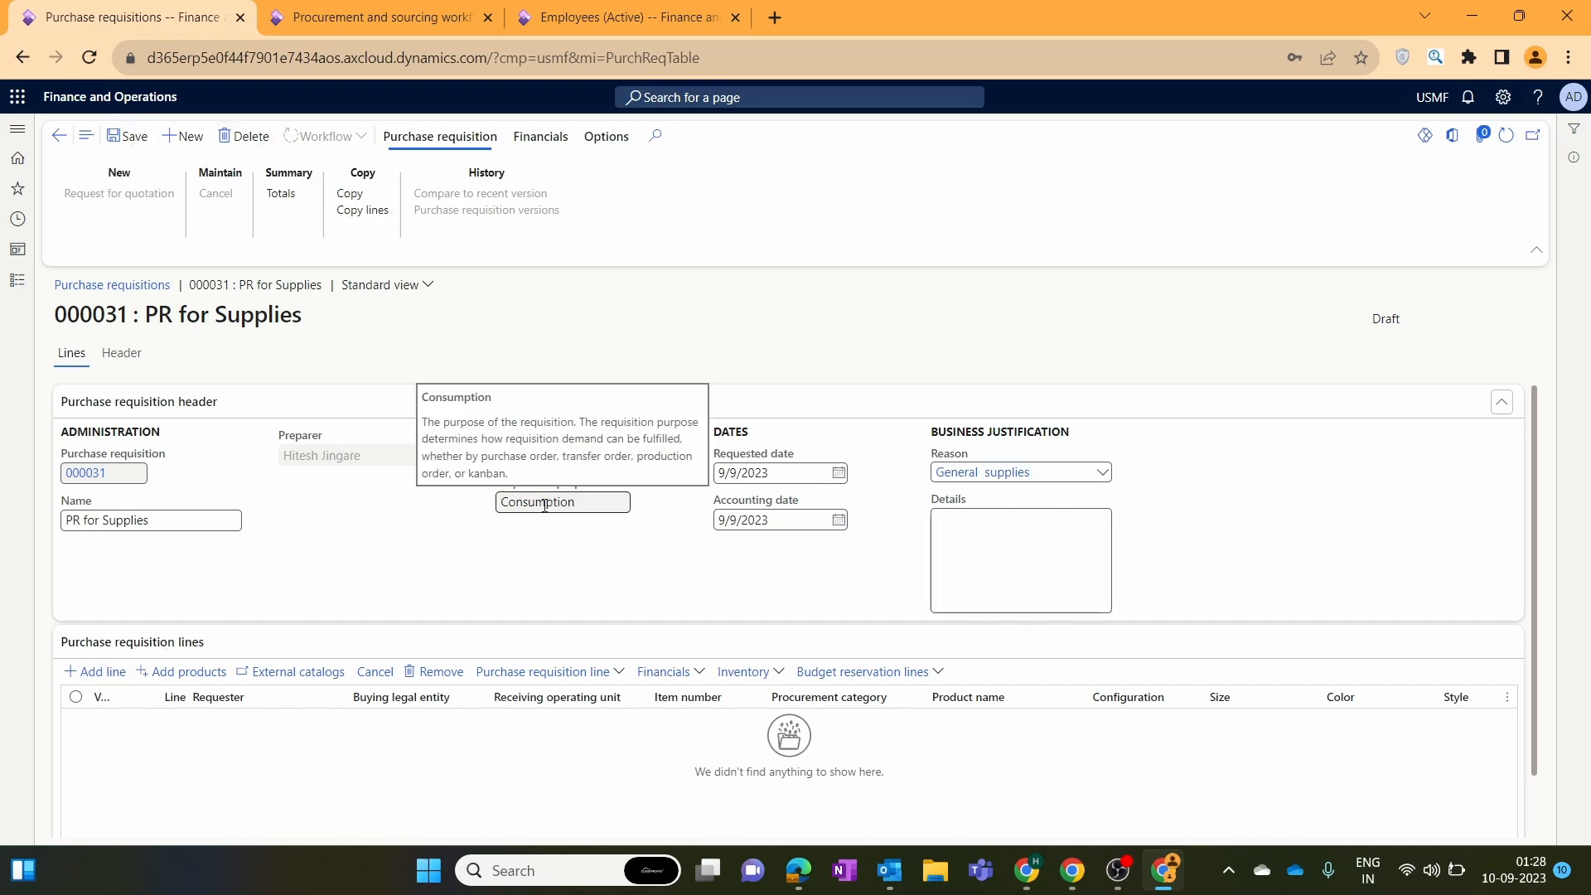
Add a first USMF line to requisition 000031, edit its requester, then return to the workflows page.
{"action": "left_click", "coordinate": [98, 673]}
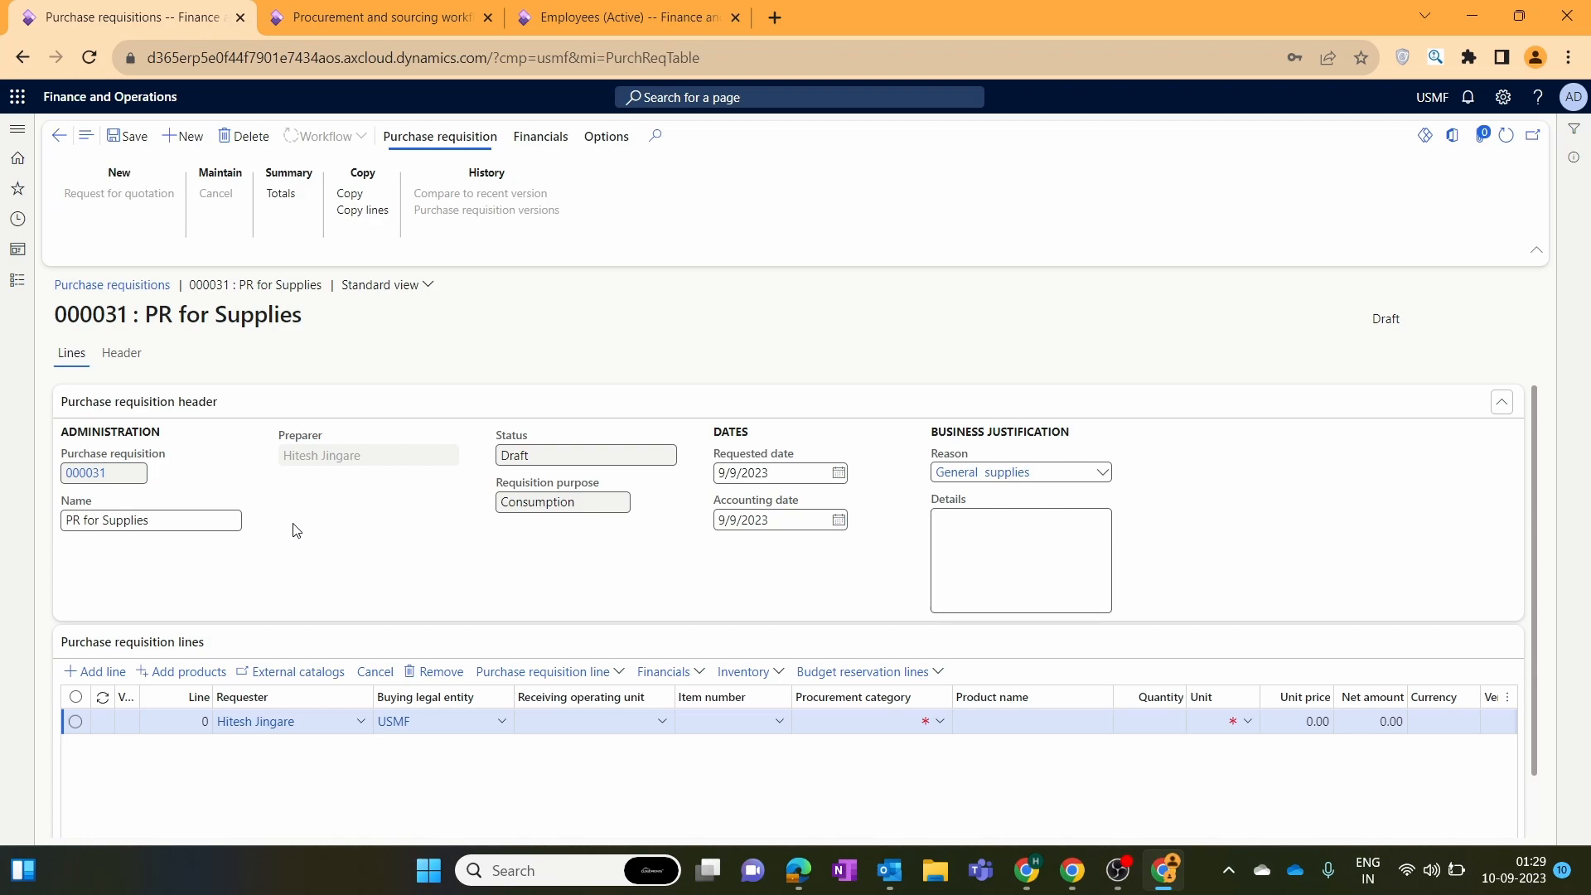
{"action": "left_click", "coordinate": [363, 729]}
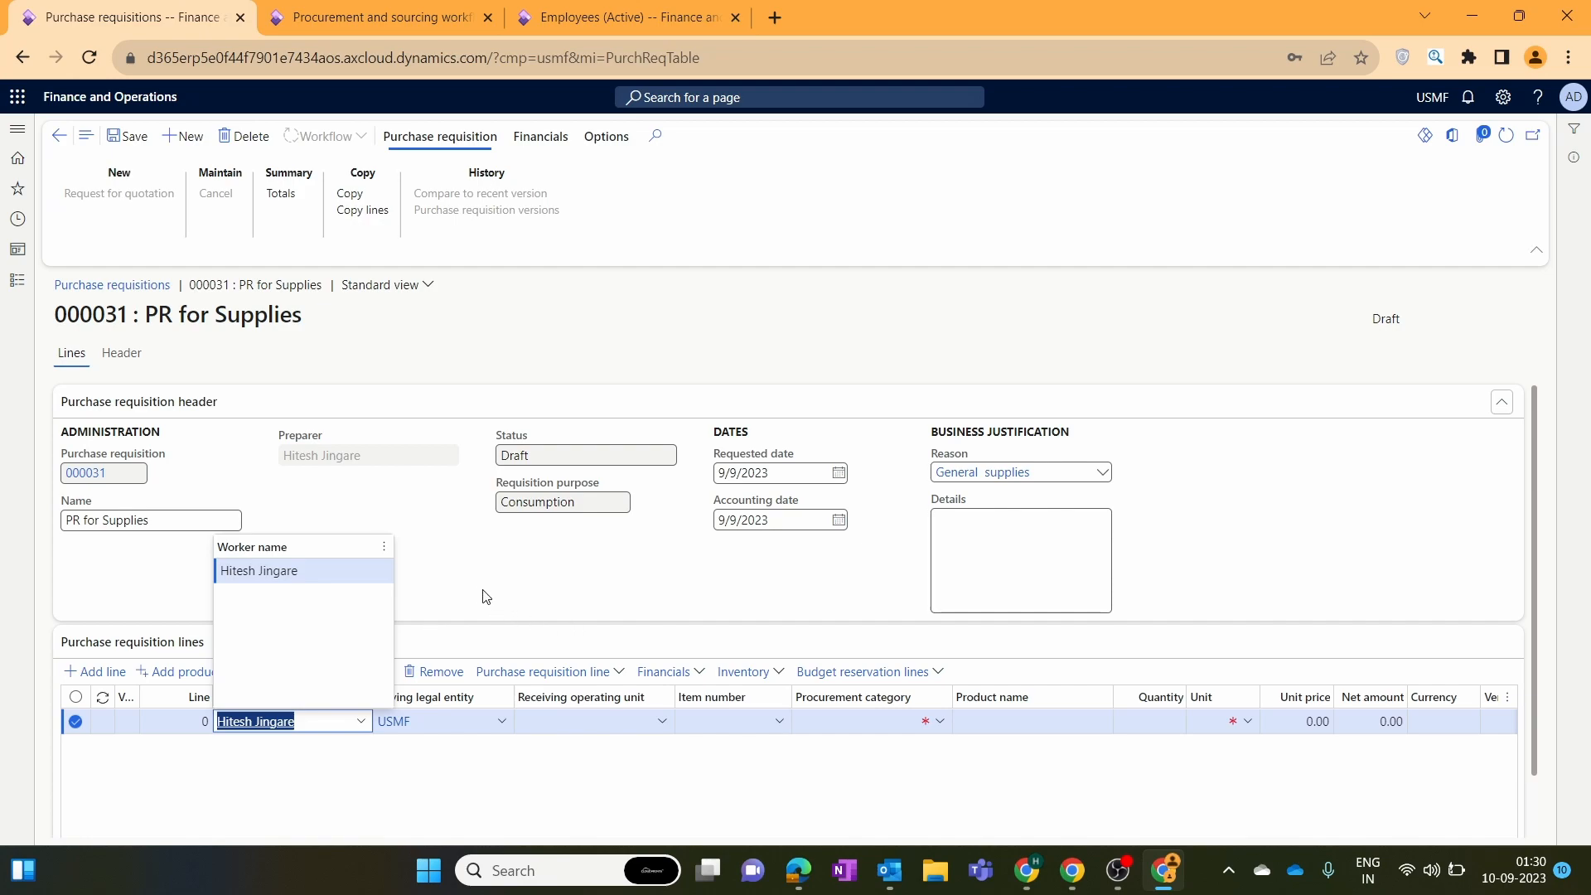
{"action": "left_click", "coordinate": [400, 25]}
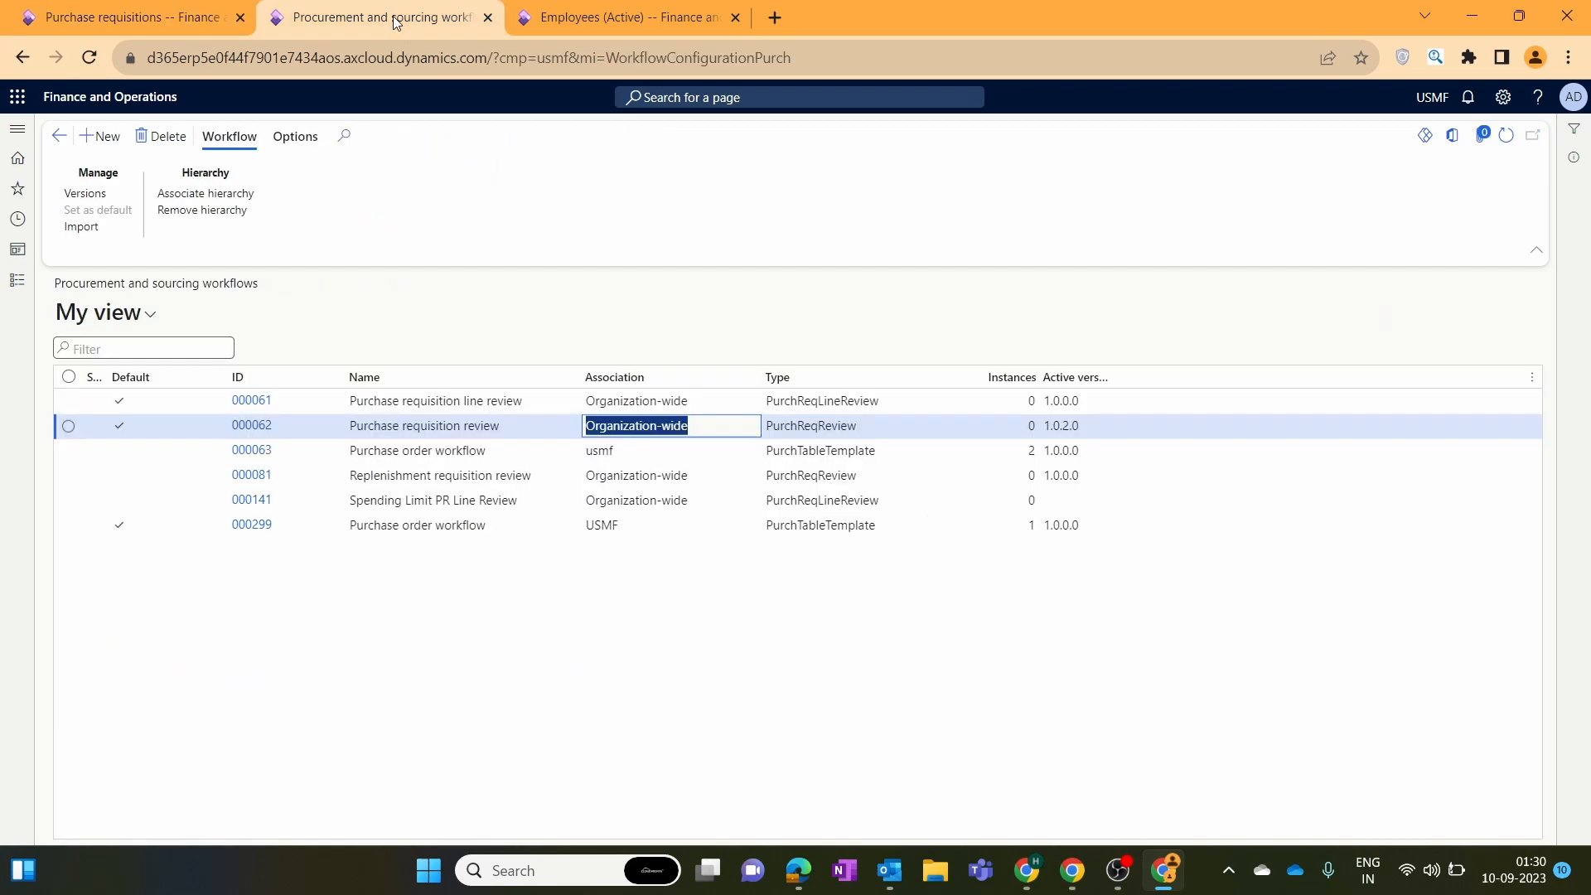
Open Purchase requisition permissions under Procurement and sourcing Setup > Policies.
{"action": "left_click", "coordinate": [18, 281]}
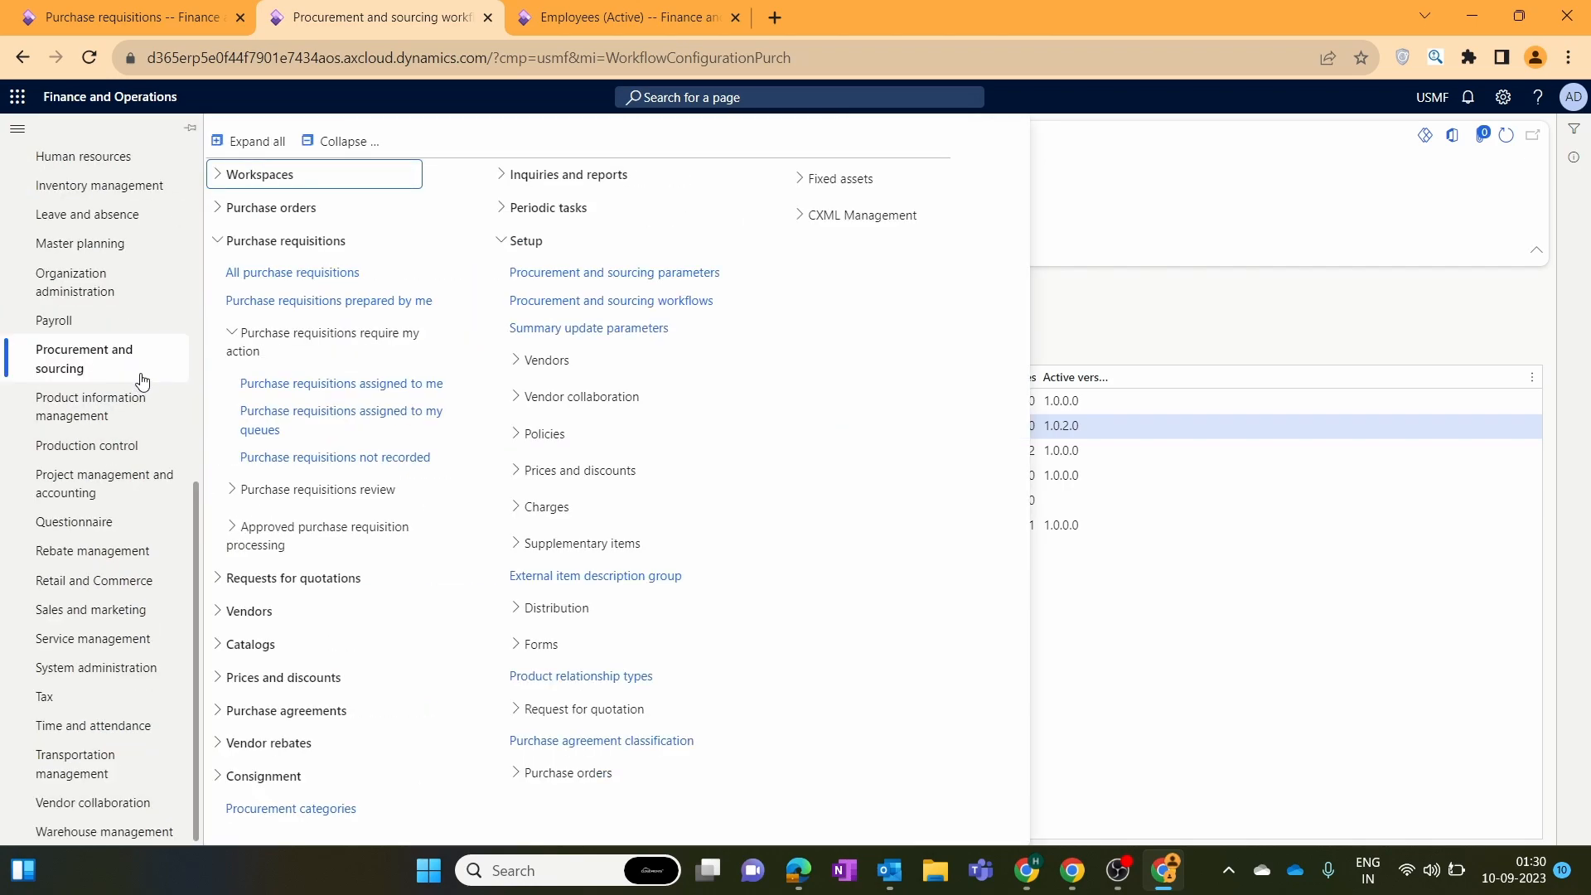
{"action": "left_click", "coordinate": [543, 434]}
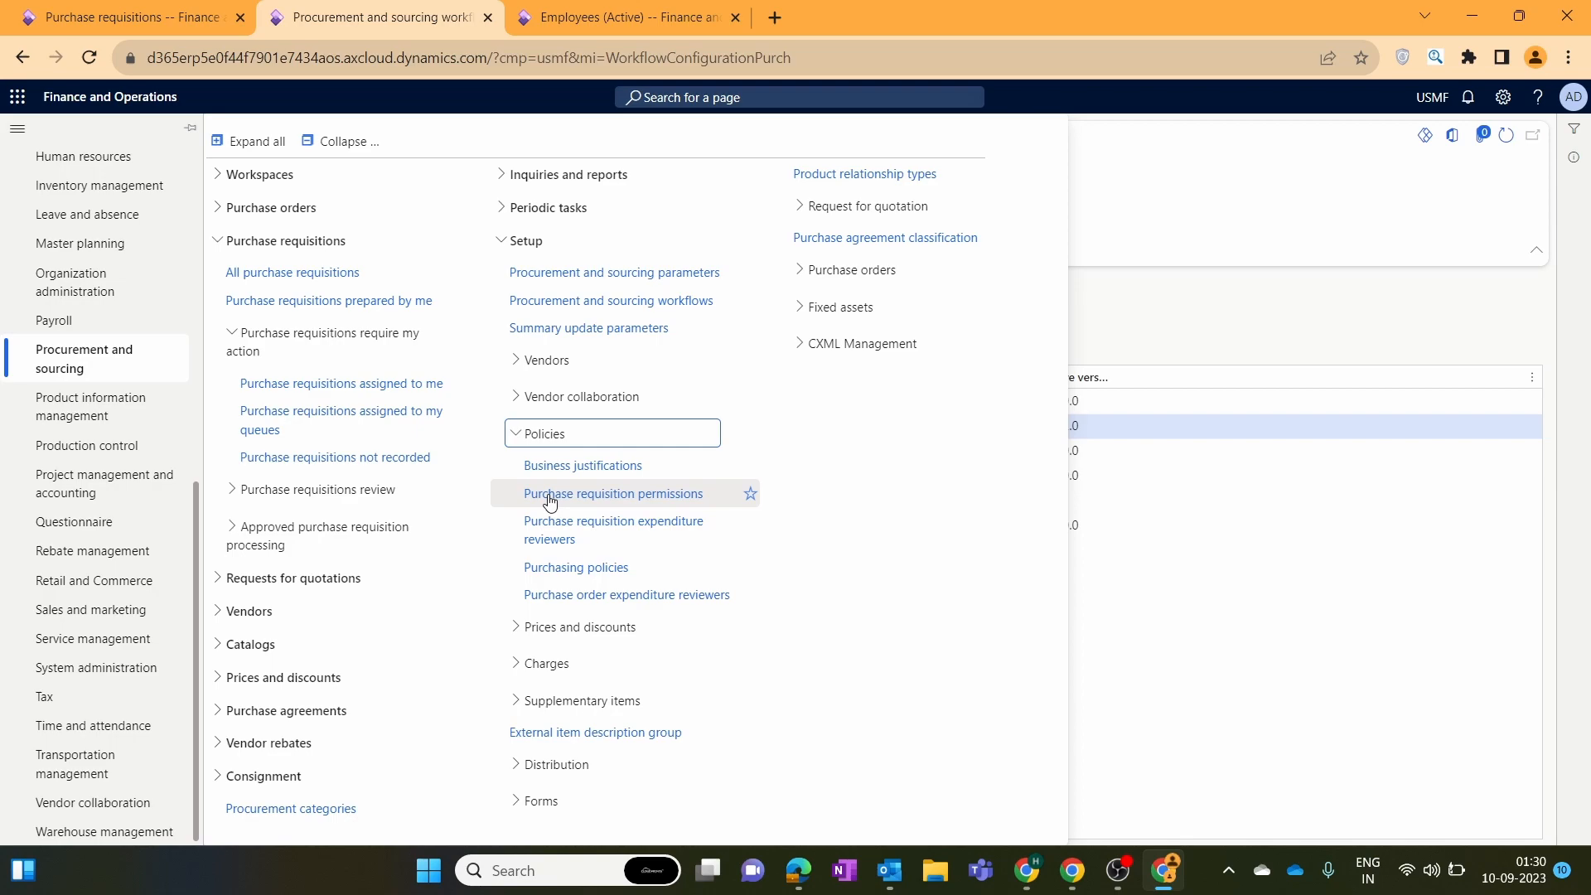
{"action": "left_click", "coordinate": [549, 495]}
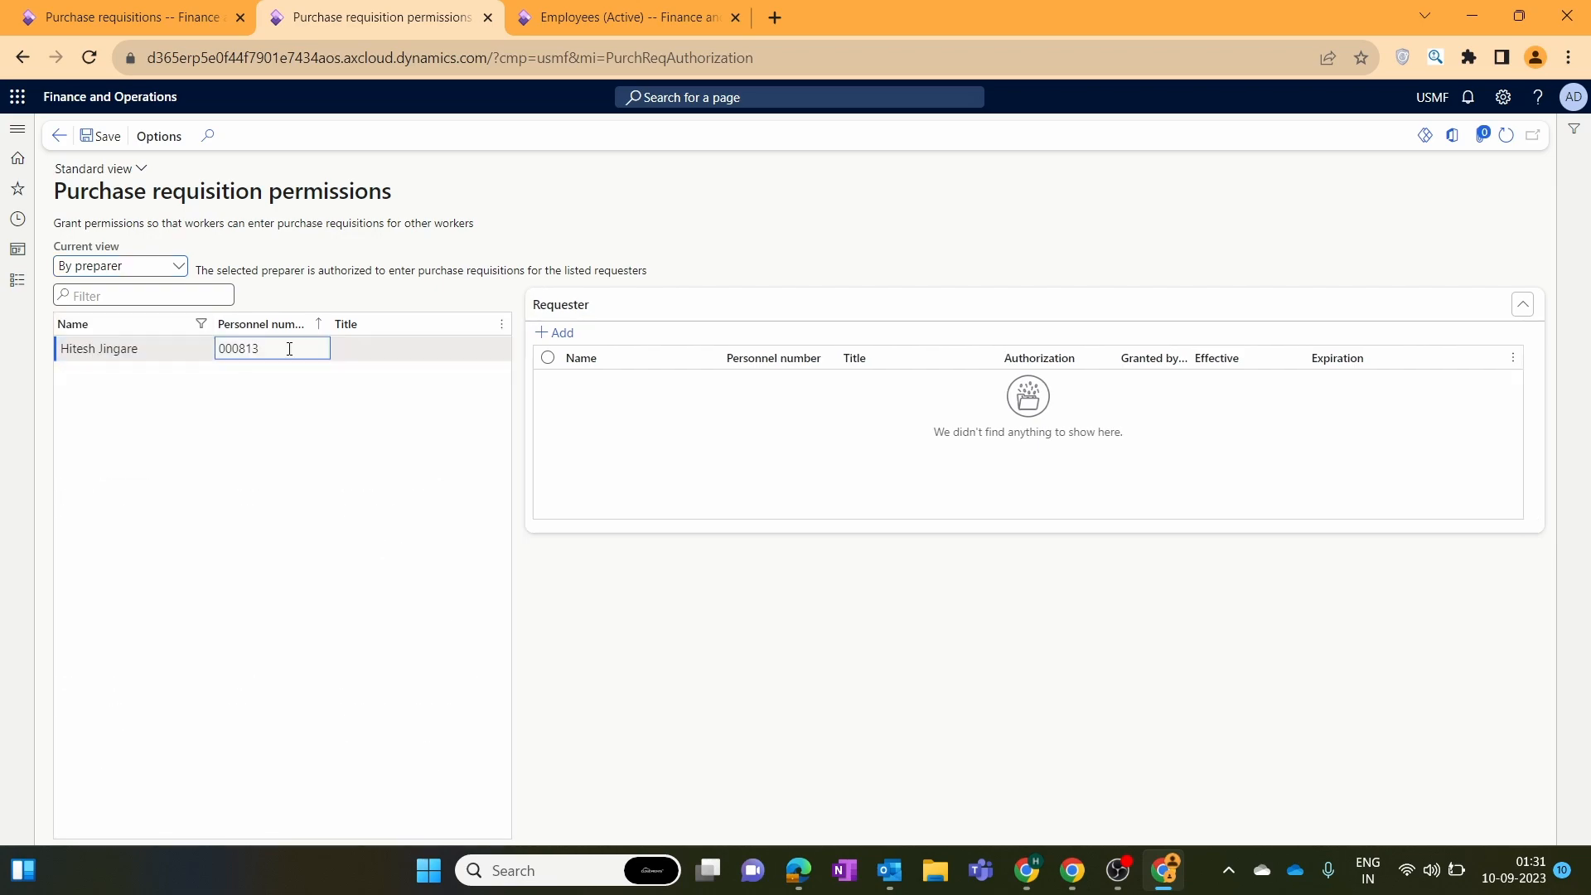
Permit the preparer to enter requisitions for three workers and save the permissions.
{"action": "left_click", "coordinate": [568, 342]}
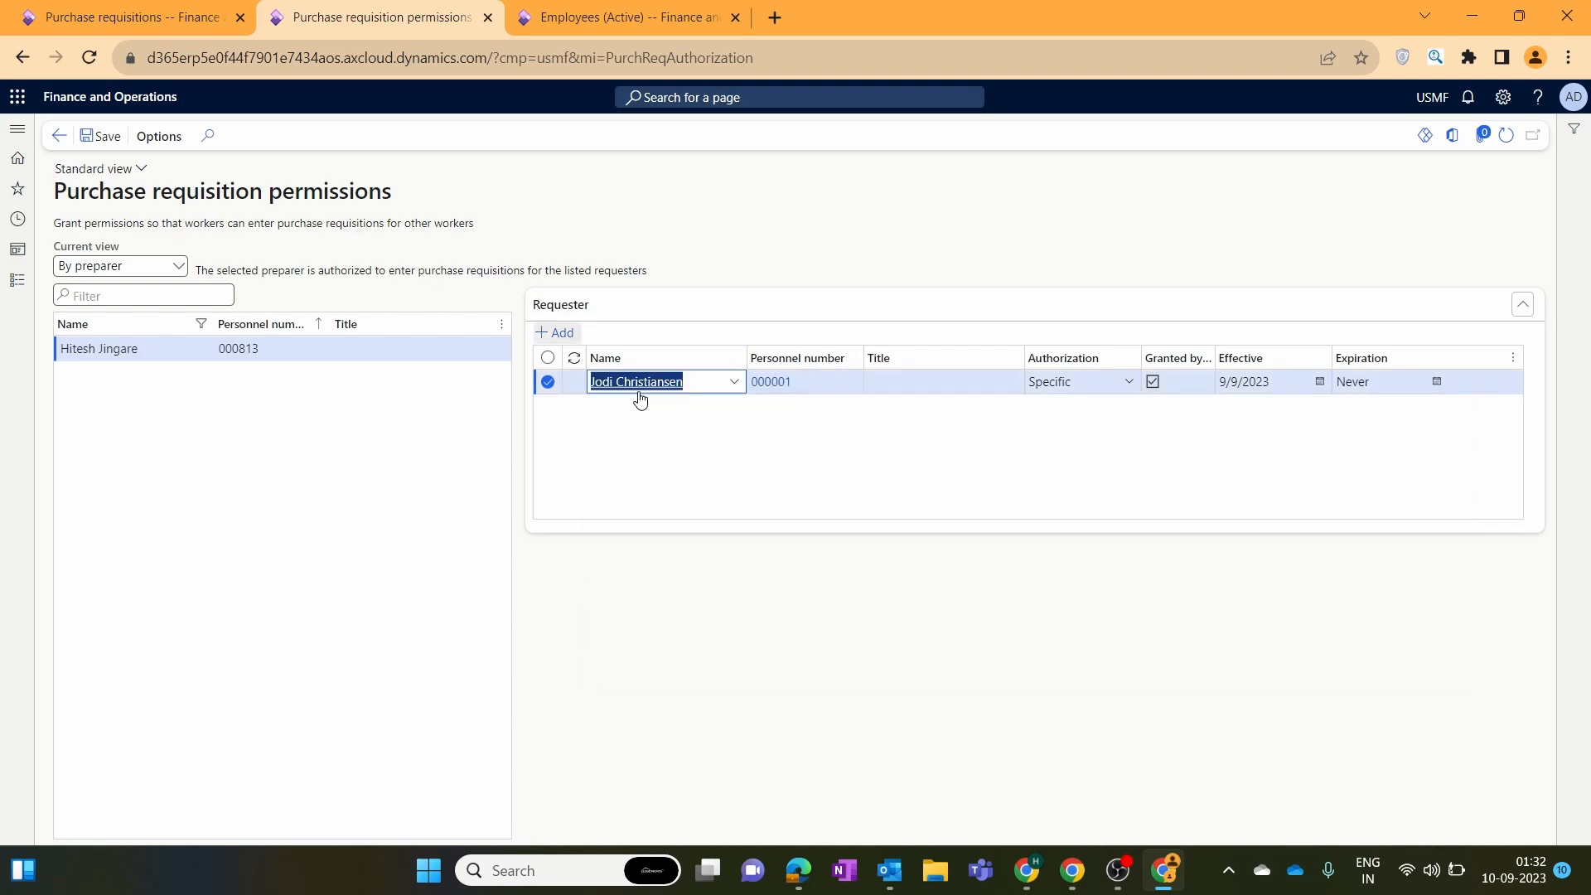
{"action": "left_click", "coordinate": [730, 407]}
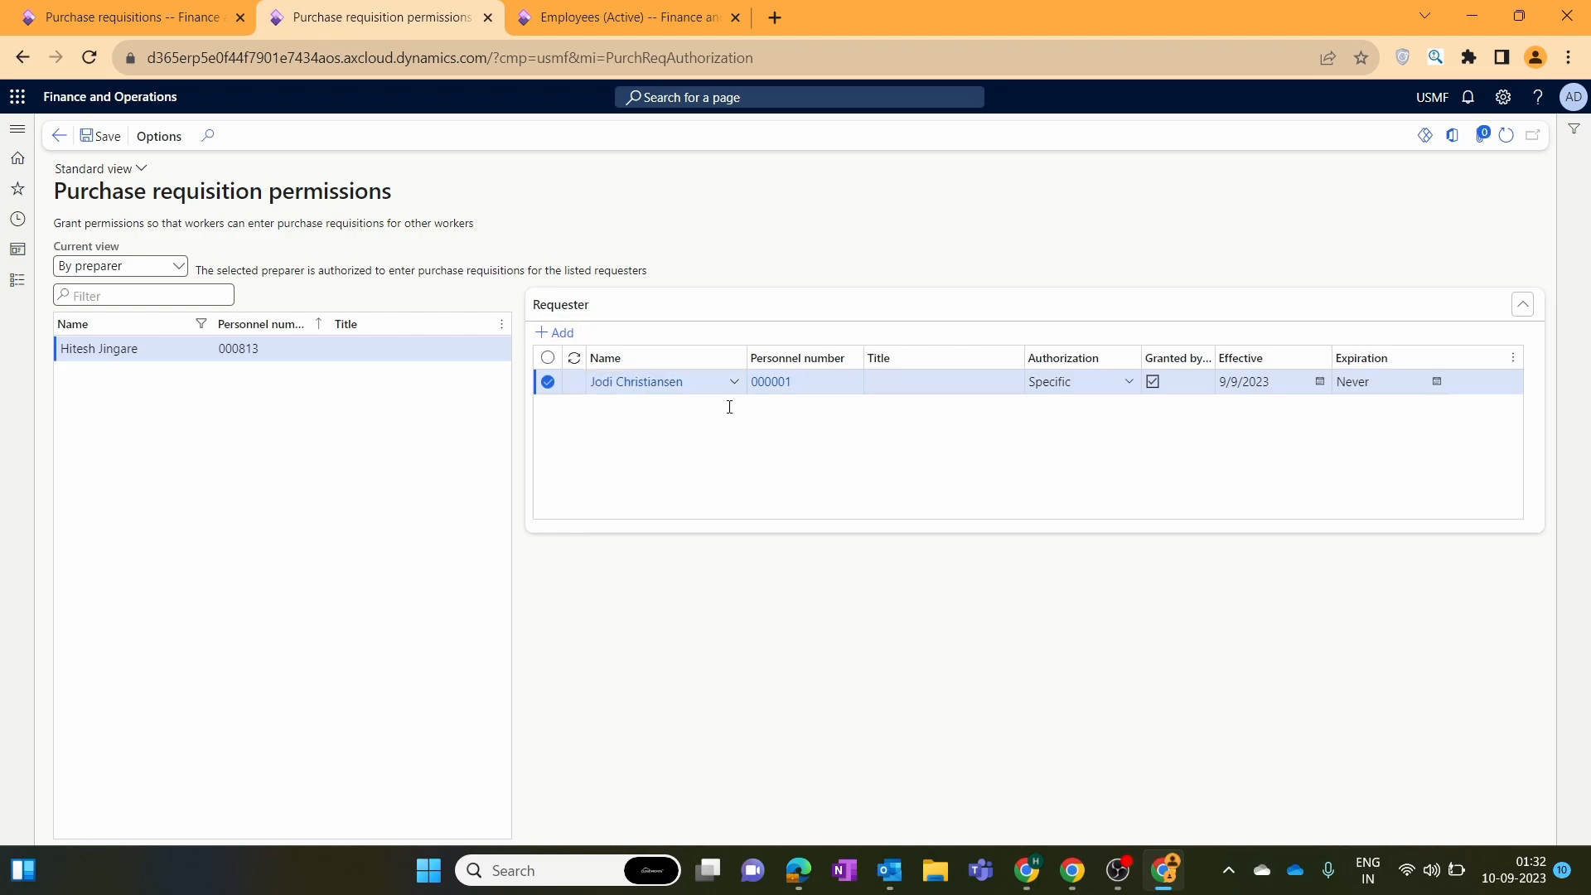
{"action": "key", "text": "alt+n"}
{"action": "left_click", "coordinate": [735, 382]}
{"action": "left_click", "coordinate": [705, 508]}
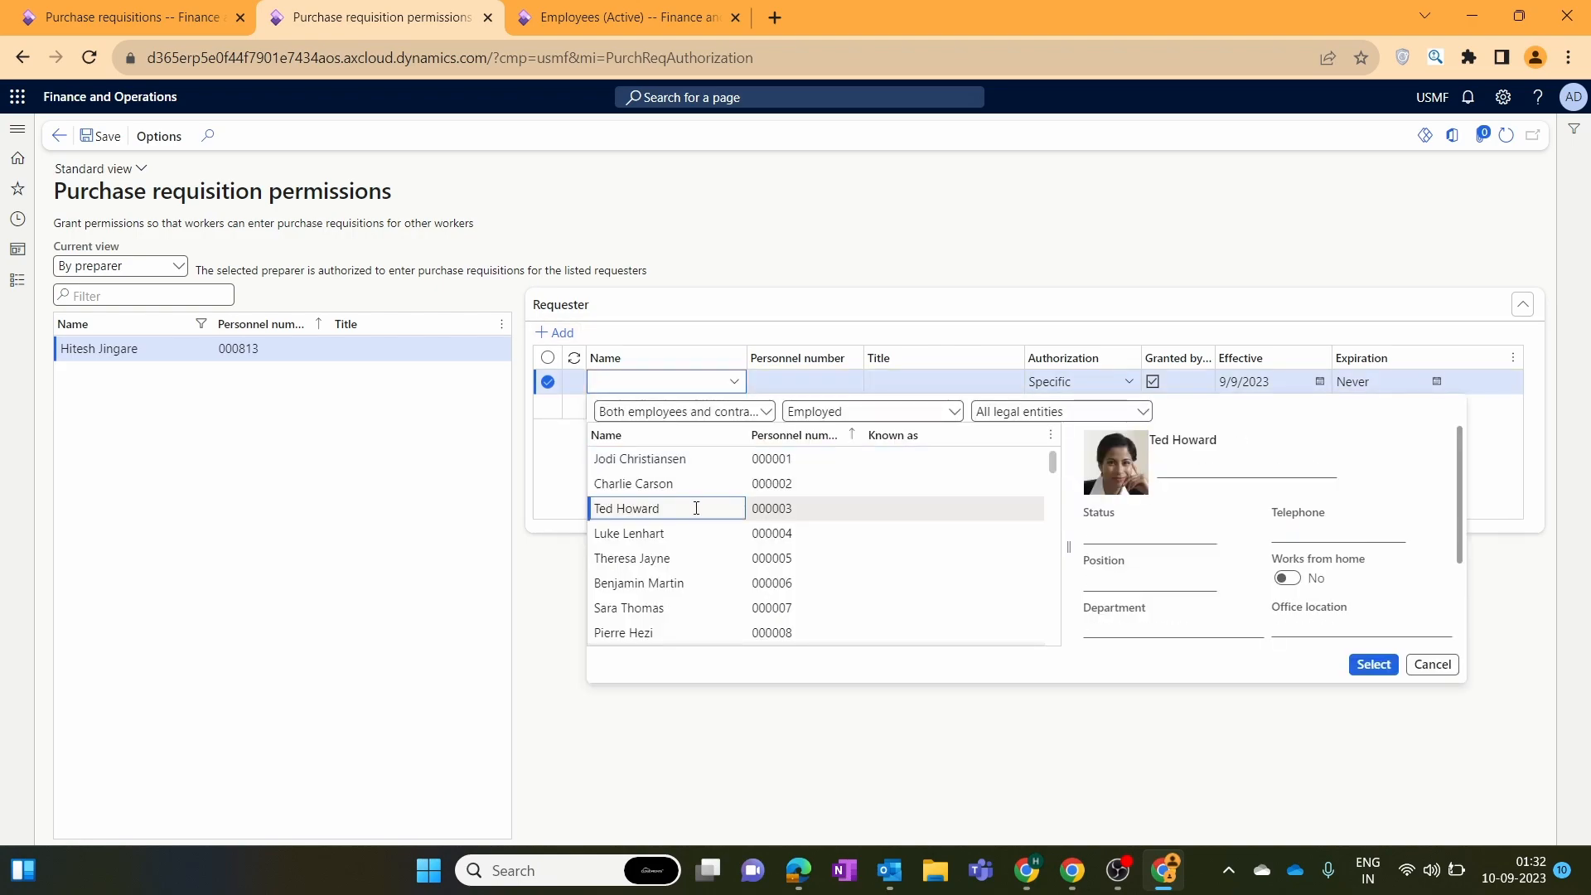
{"action": "left_click", "coordinate": [1374, 664]}
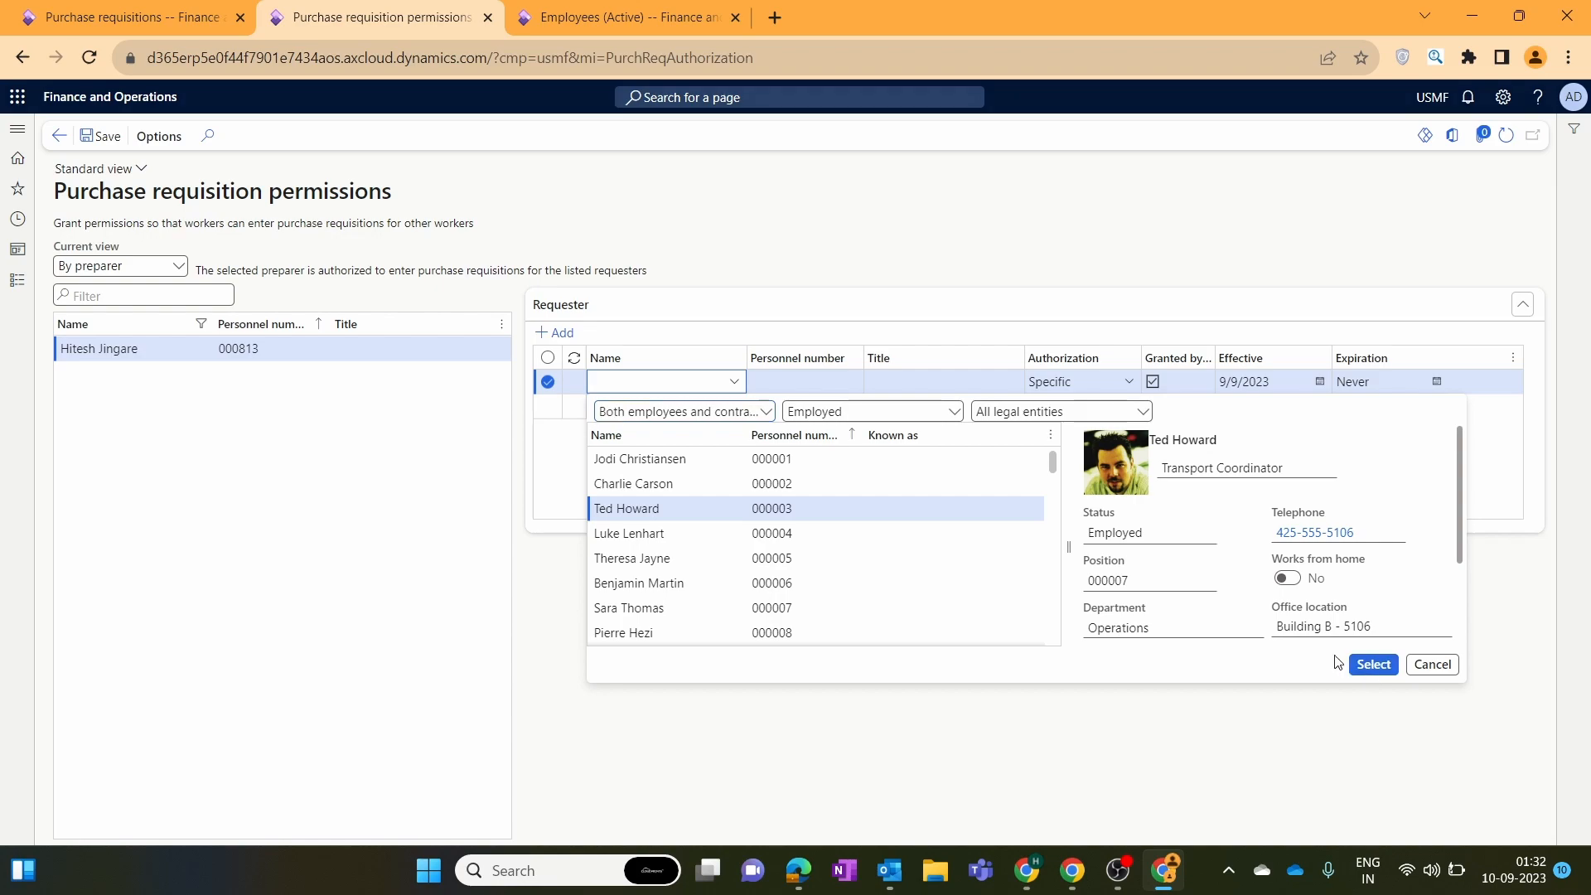
{"action": "left_click", "coordinate": [579, 343]}
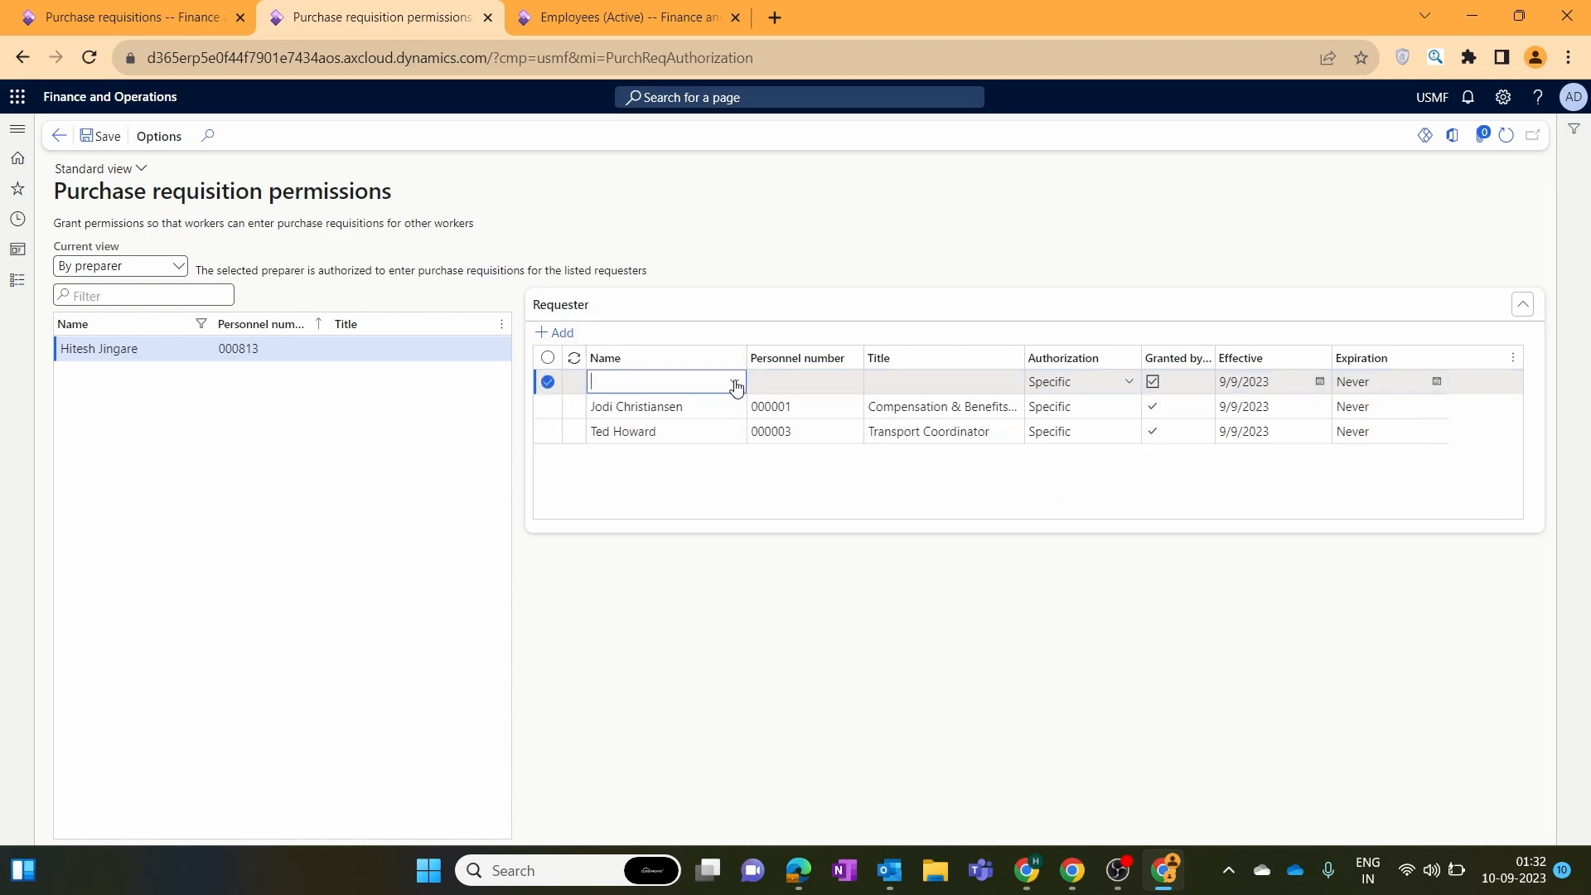
{"action": "key", "text": "alt+Down"}
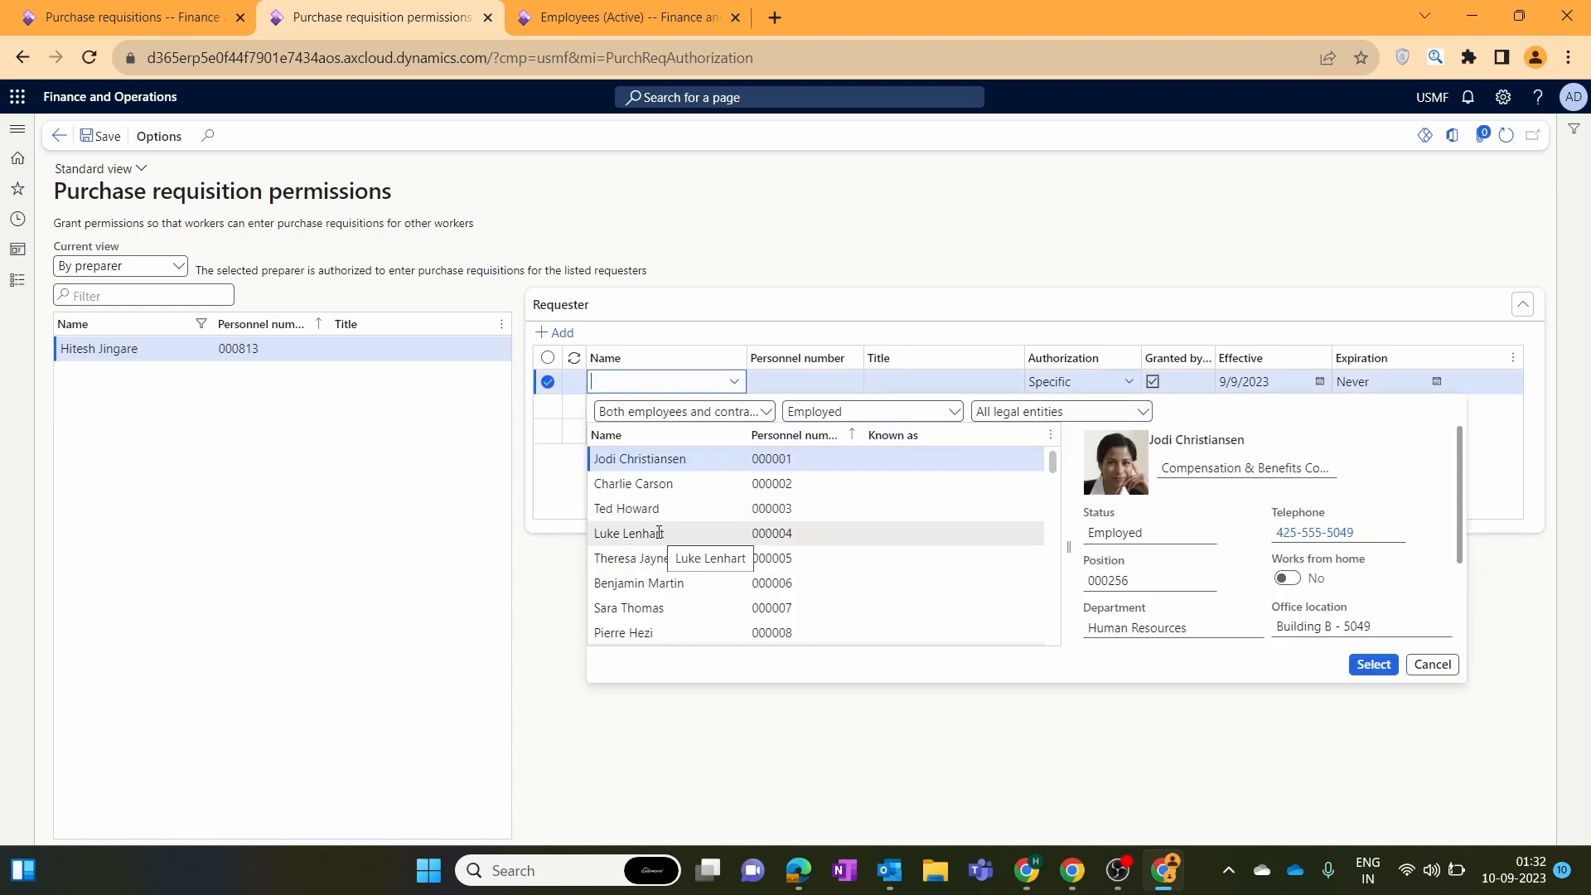
{"action": "left_click", "coordinate": [667, 605]}
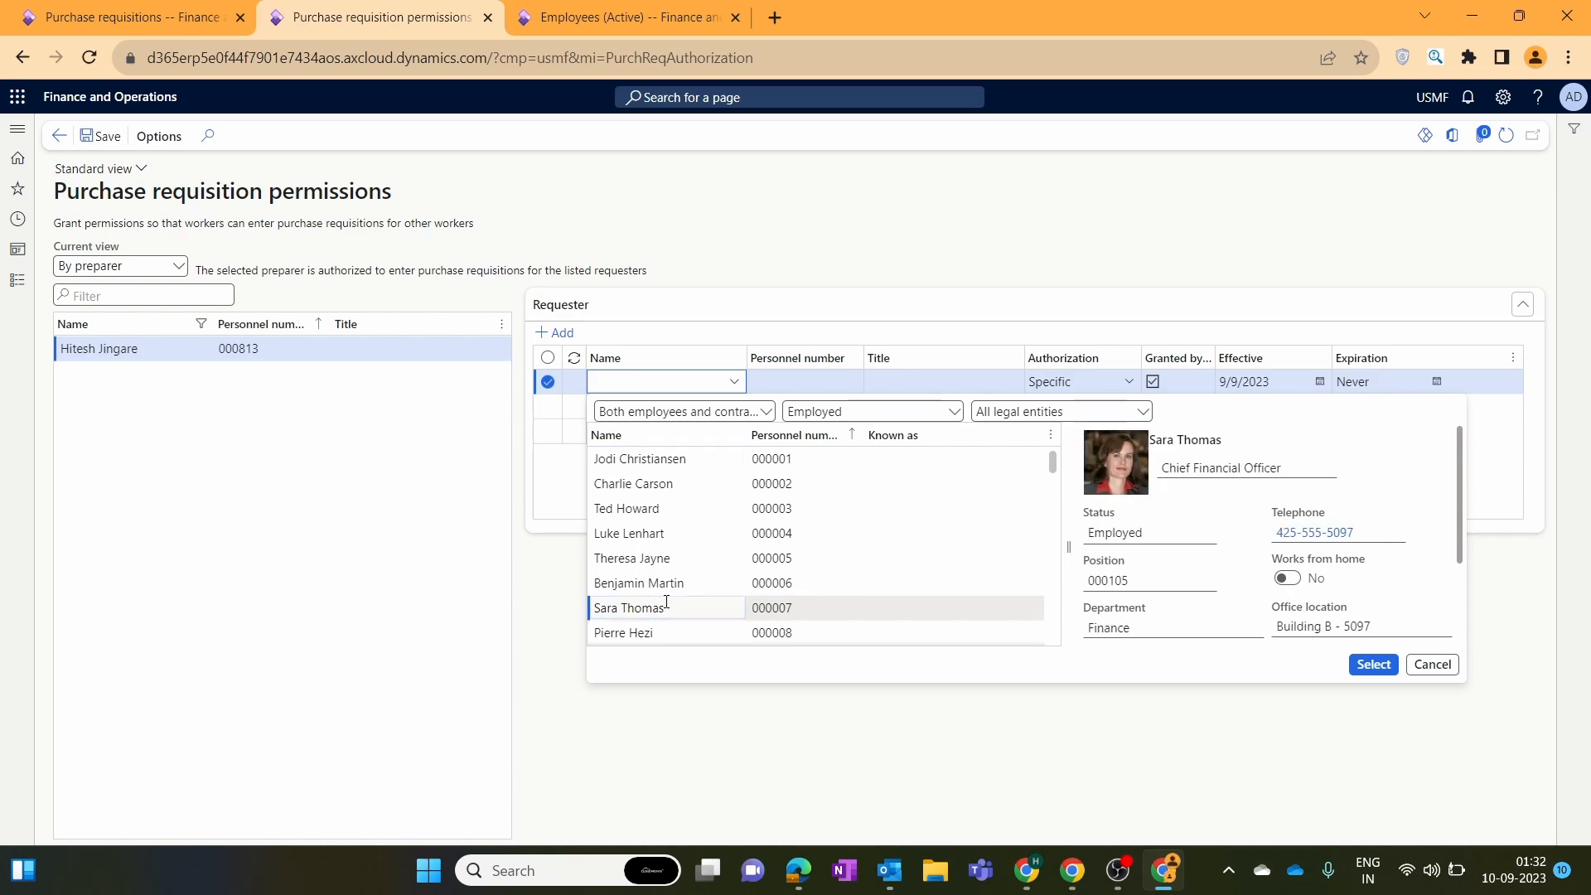
{"action": "left_click", "coordinate": [114, 134]}
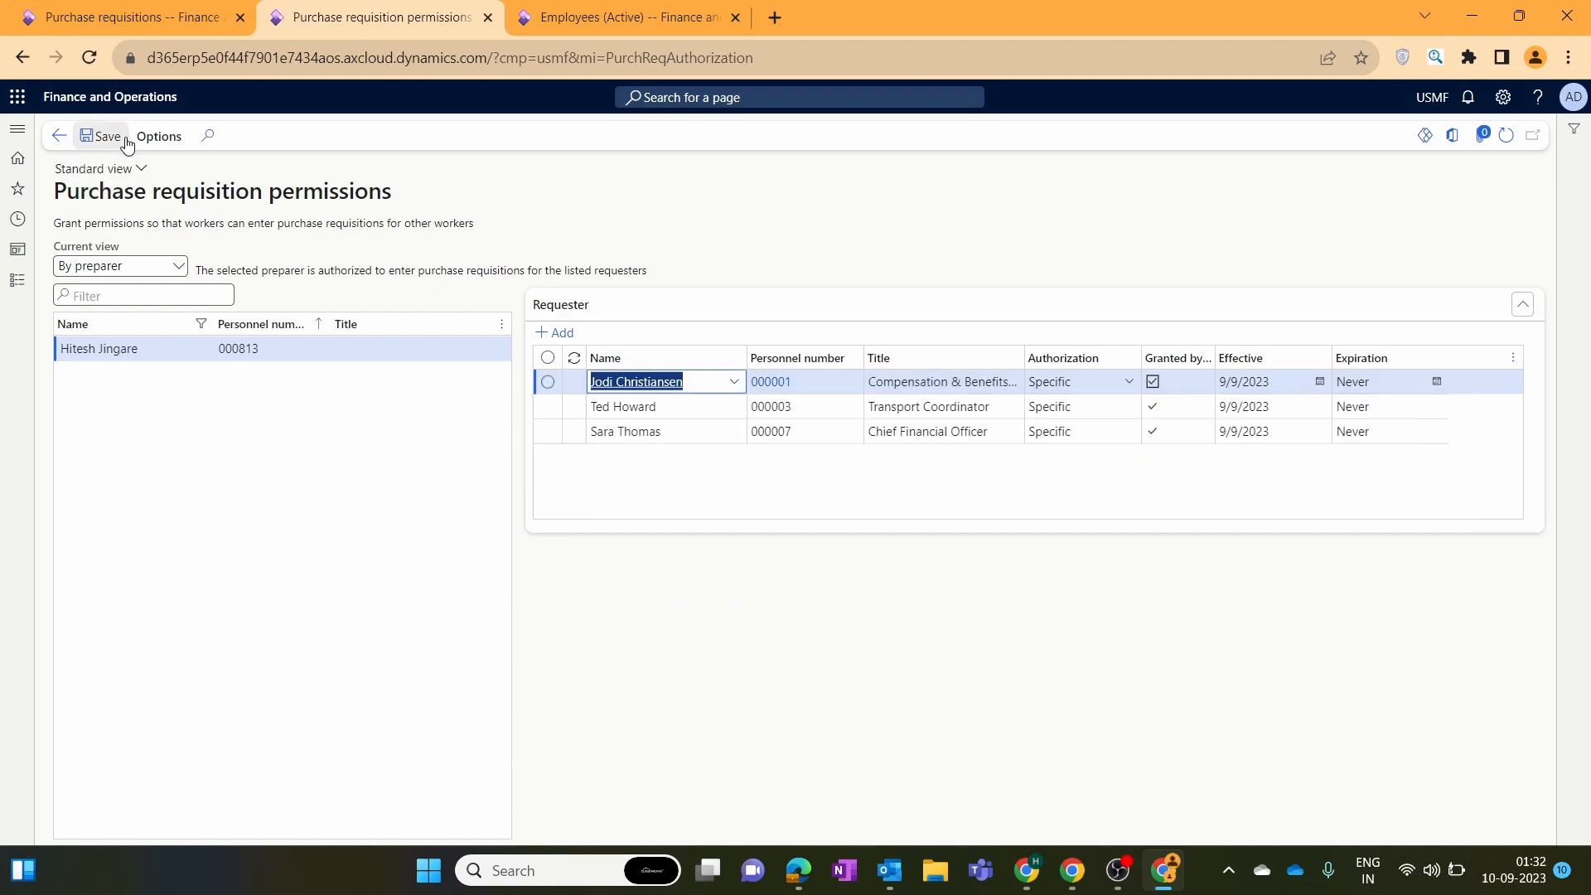
Reload requisition 000031, add a line and assign a different worker as its requester.
{"action": "left_click", "coordinate": [66, 16]}
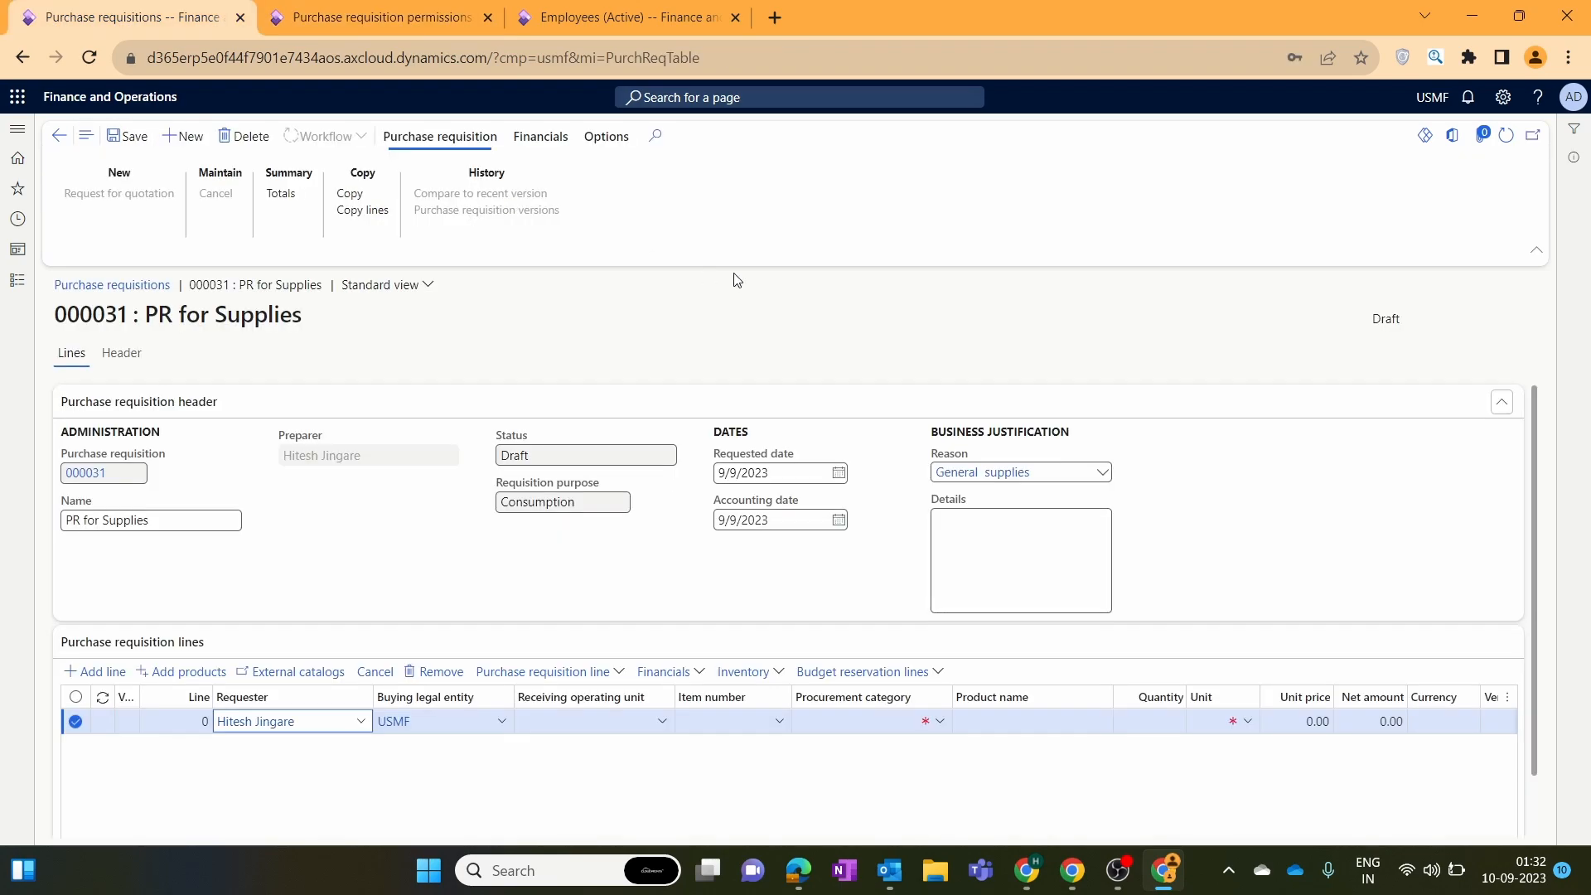
{"action": "left_click", "coordinate": [1506, 135]}
{"action": "left_click", "coordinate": [118, 675]}
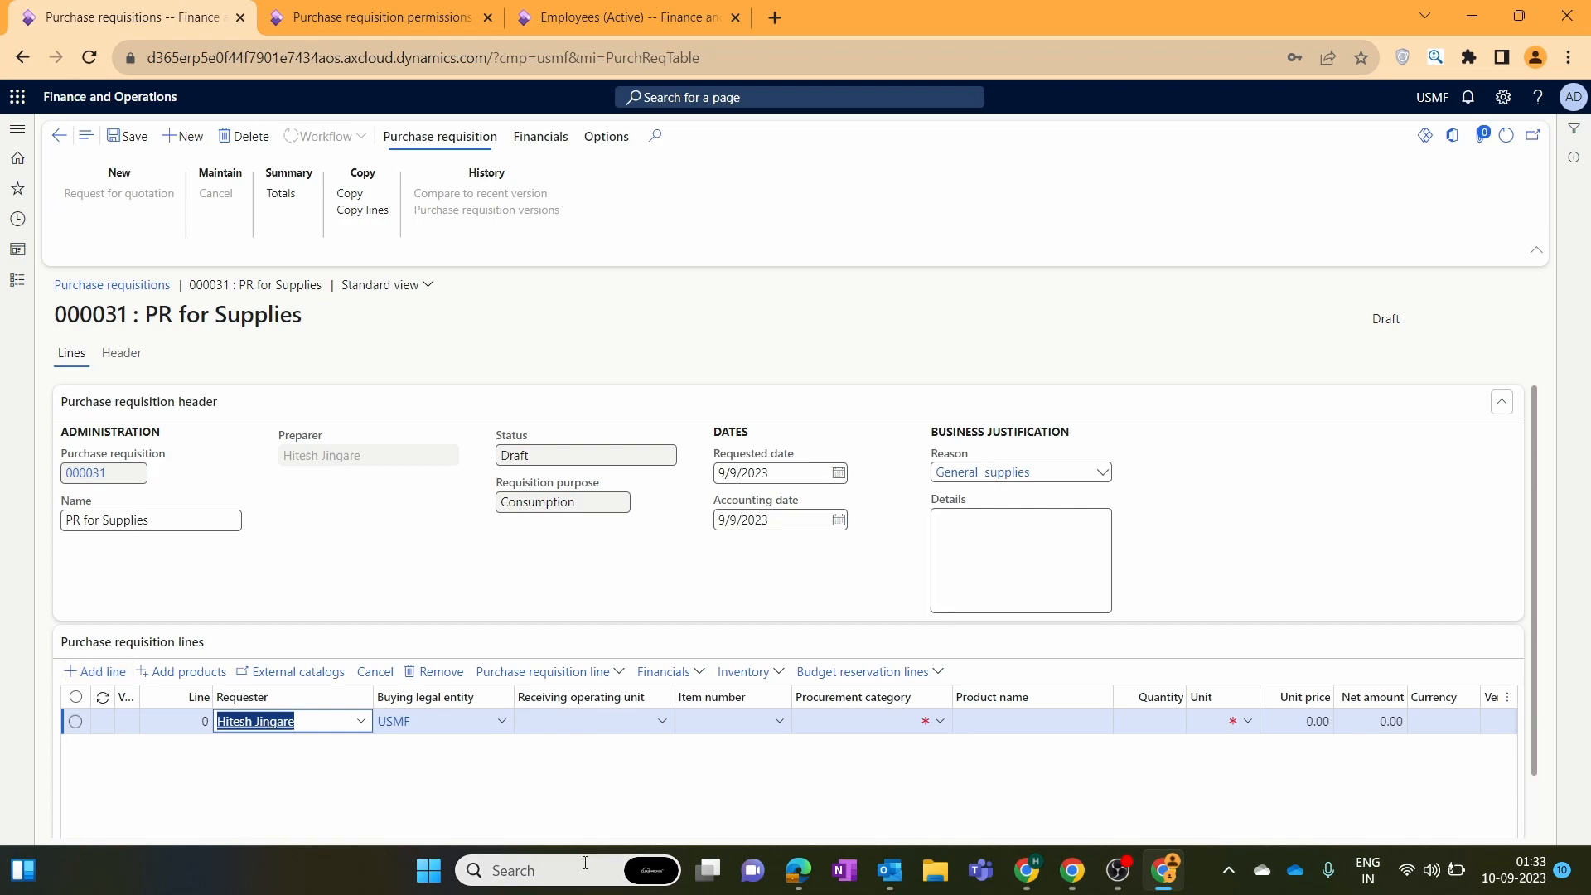
{"action": "left_click", "coordinate": [358, 723]}
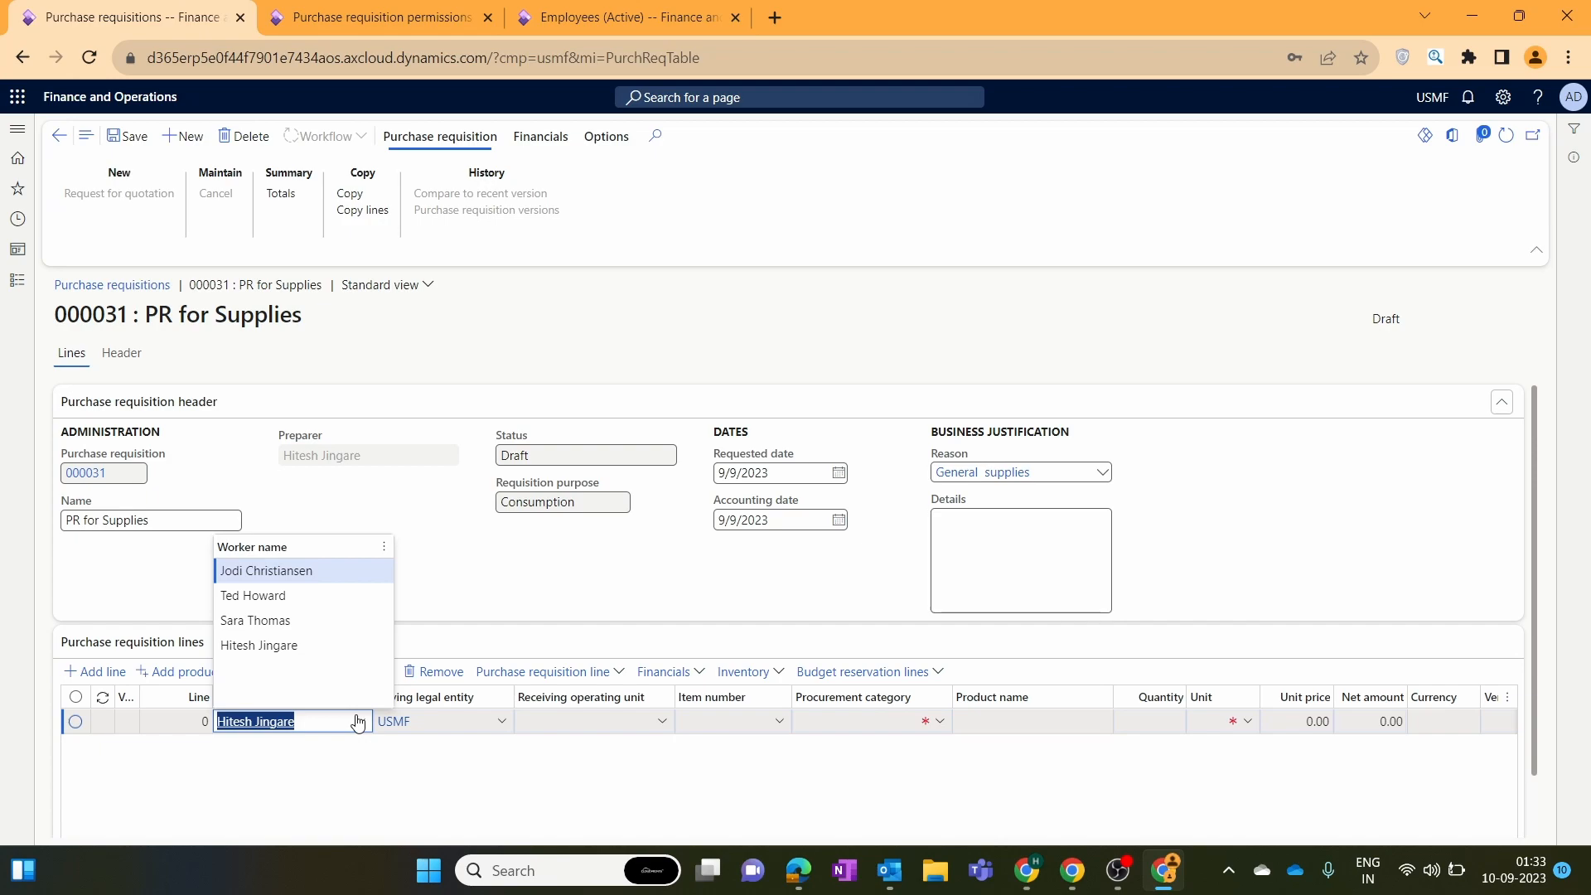
{"action": "left_click", "coordinate": [310, 621]}
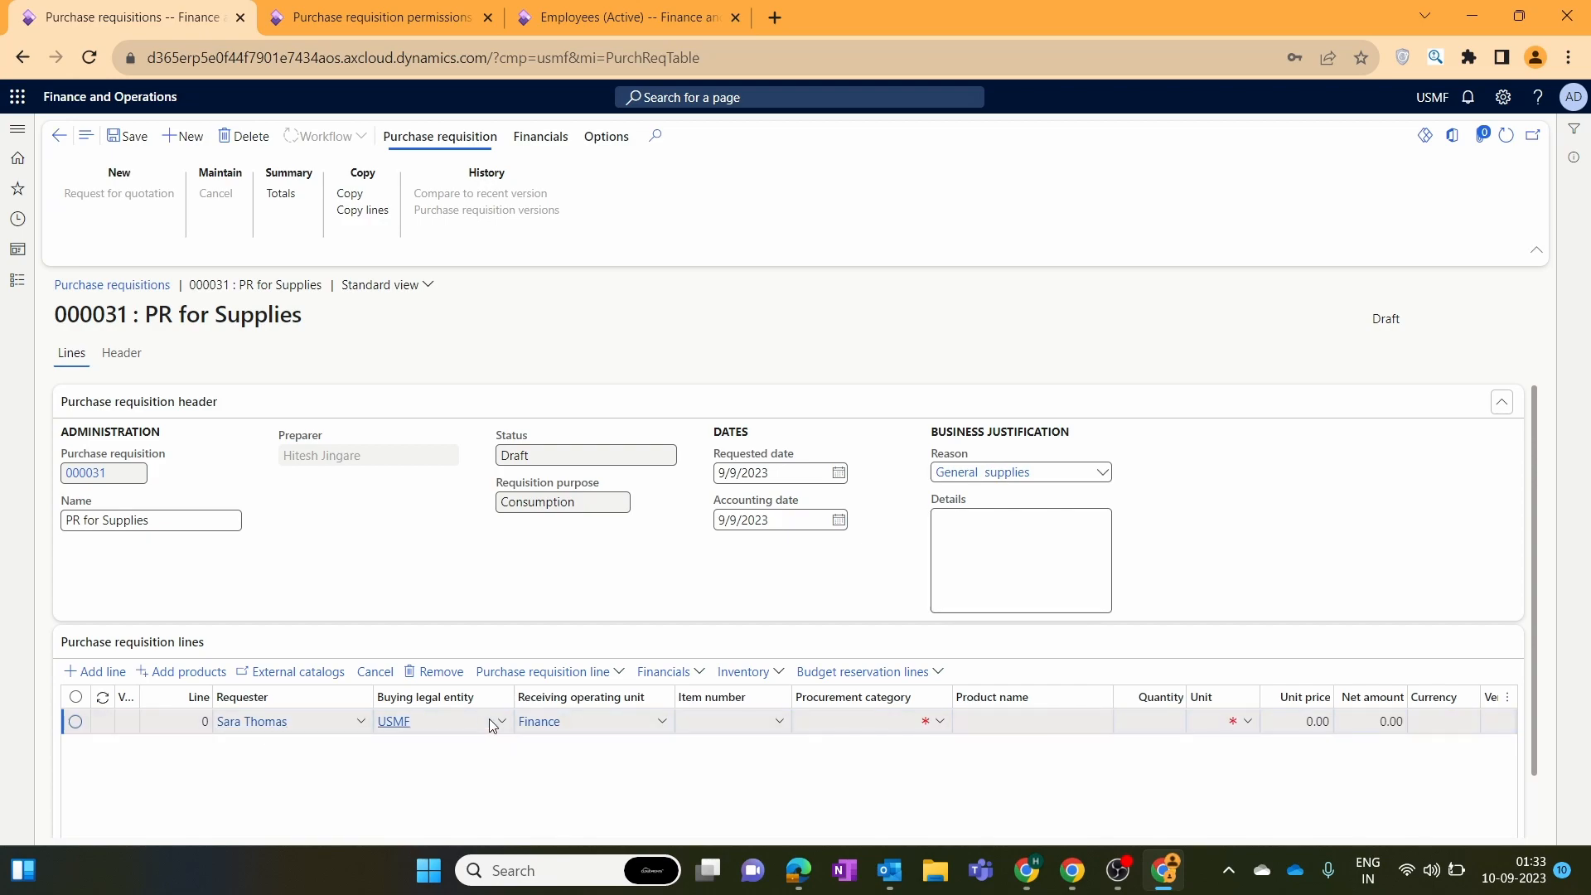
Open the buying legal entity lookup on the new line.
{"action": "mouse_move", "coordinate": [496, 727]}
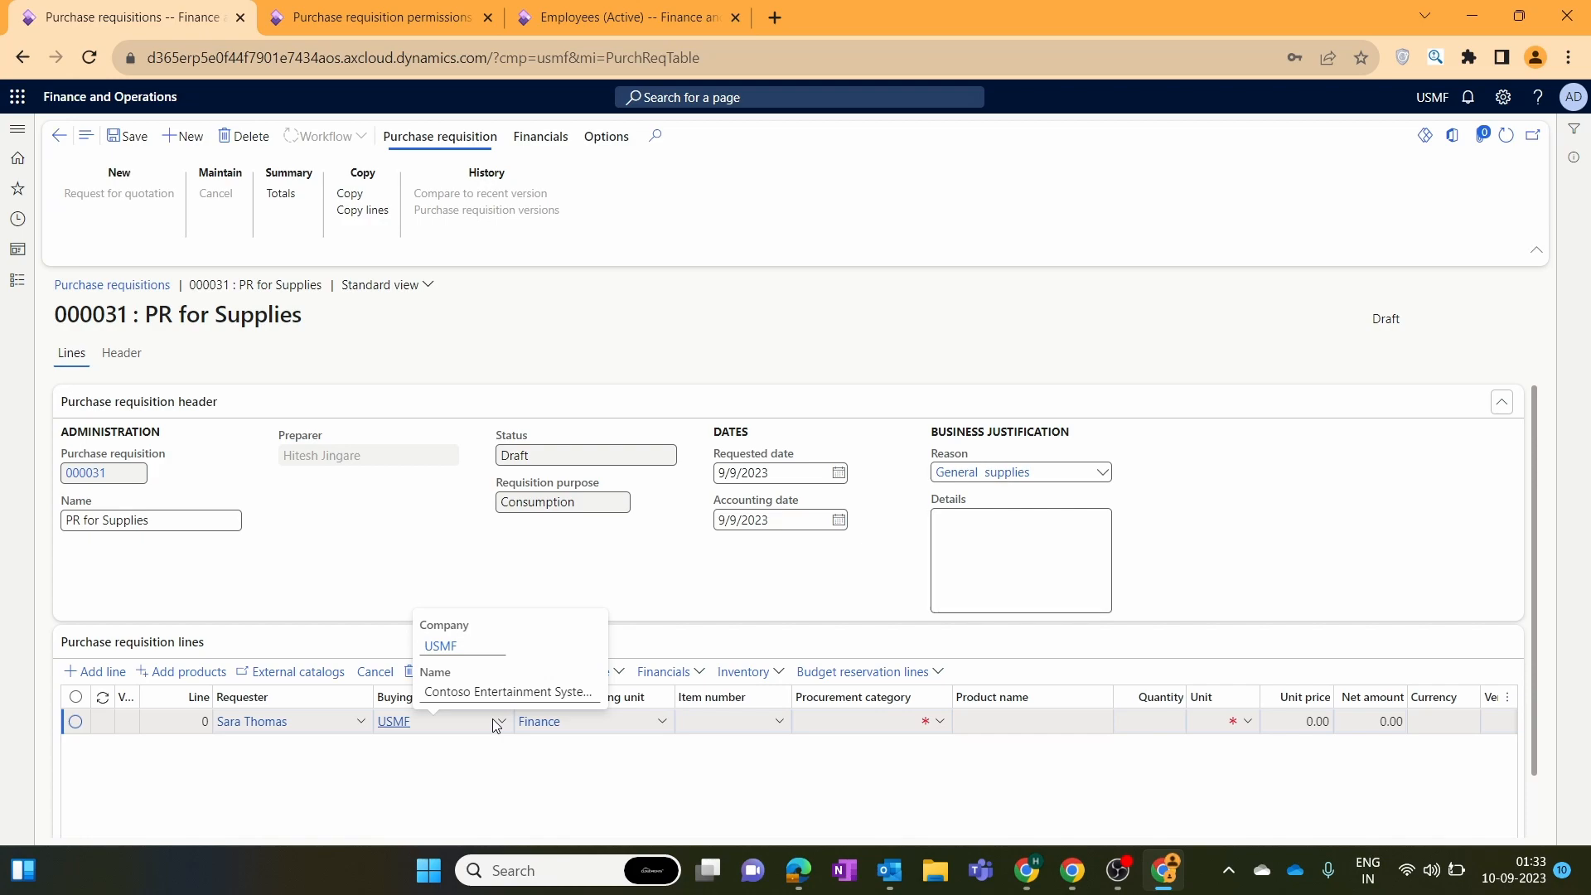
{"action": "left_click", "coordinate": [498, 725]}
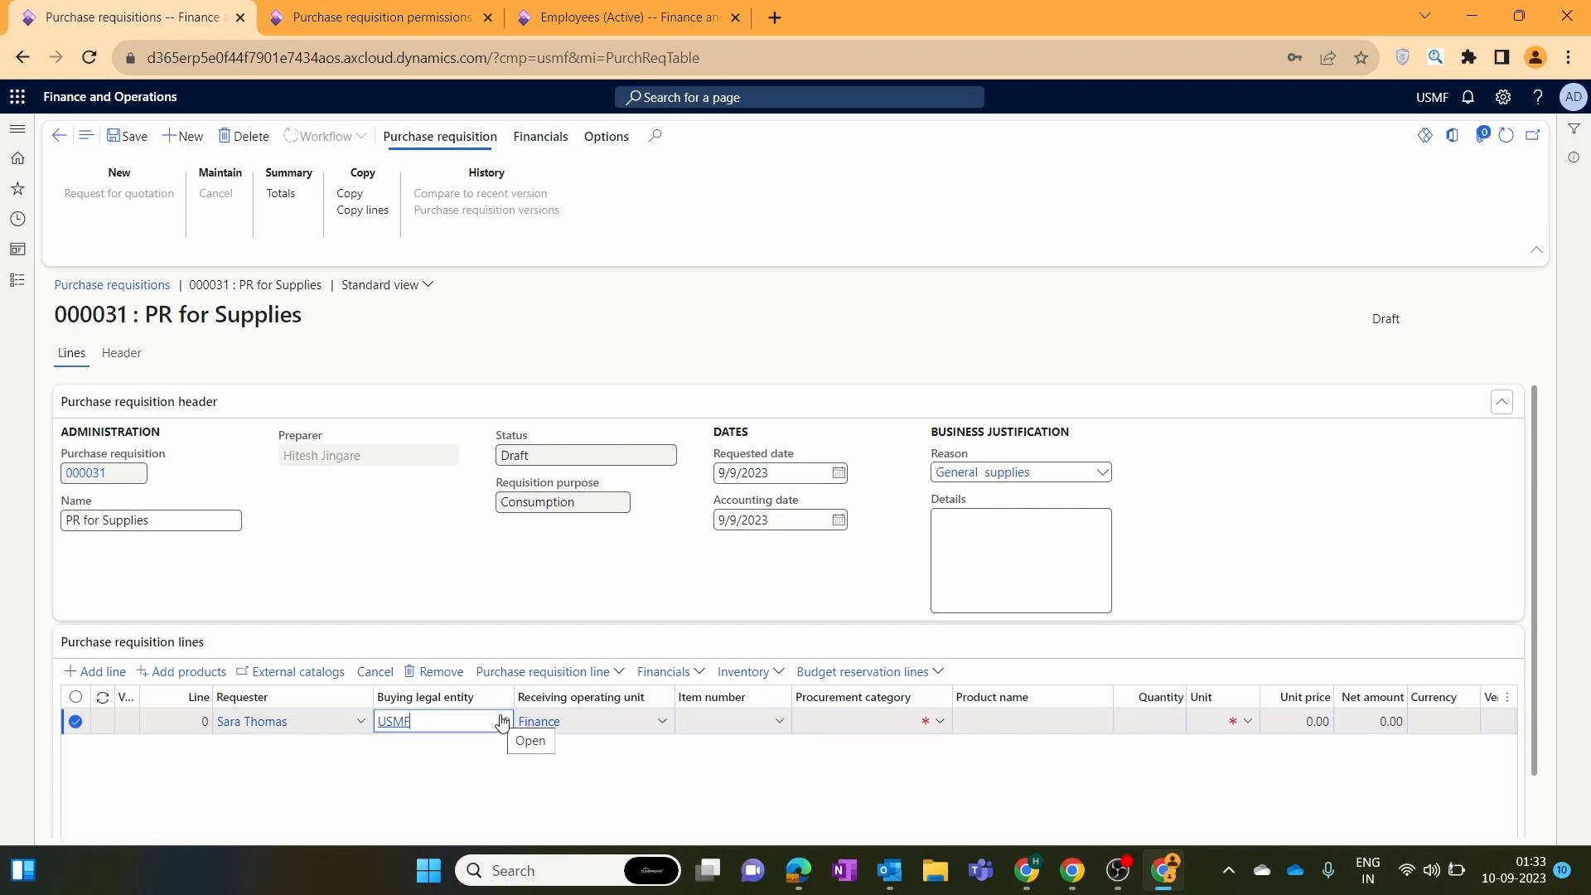
{"action": "left_click", "coordinate": [501, 722]}
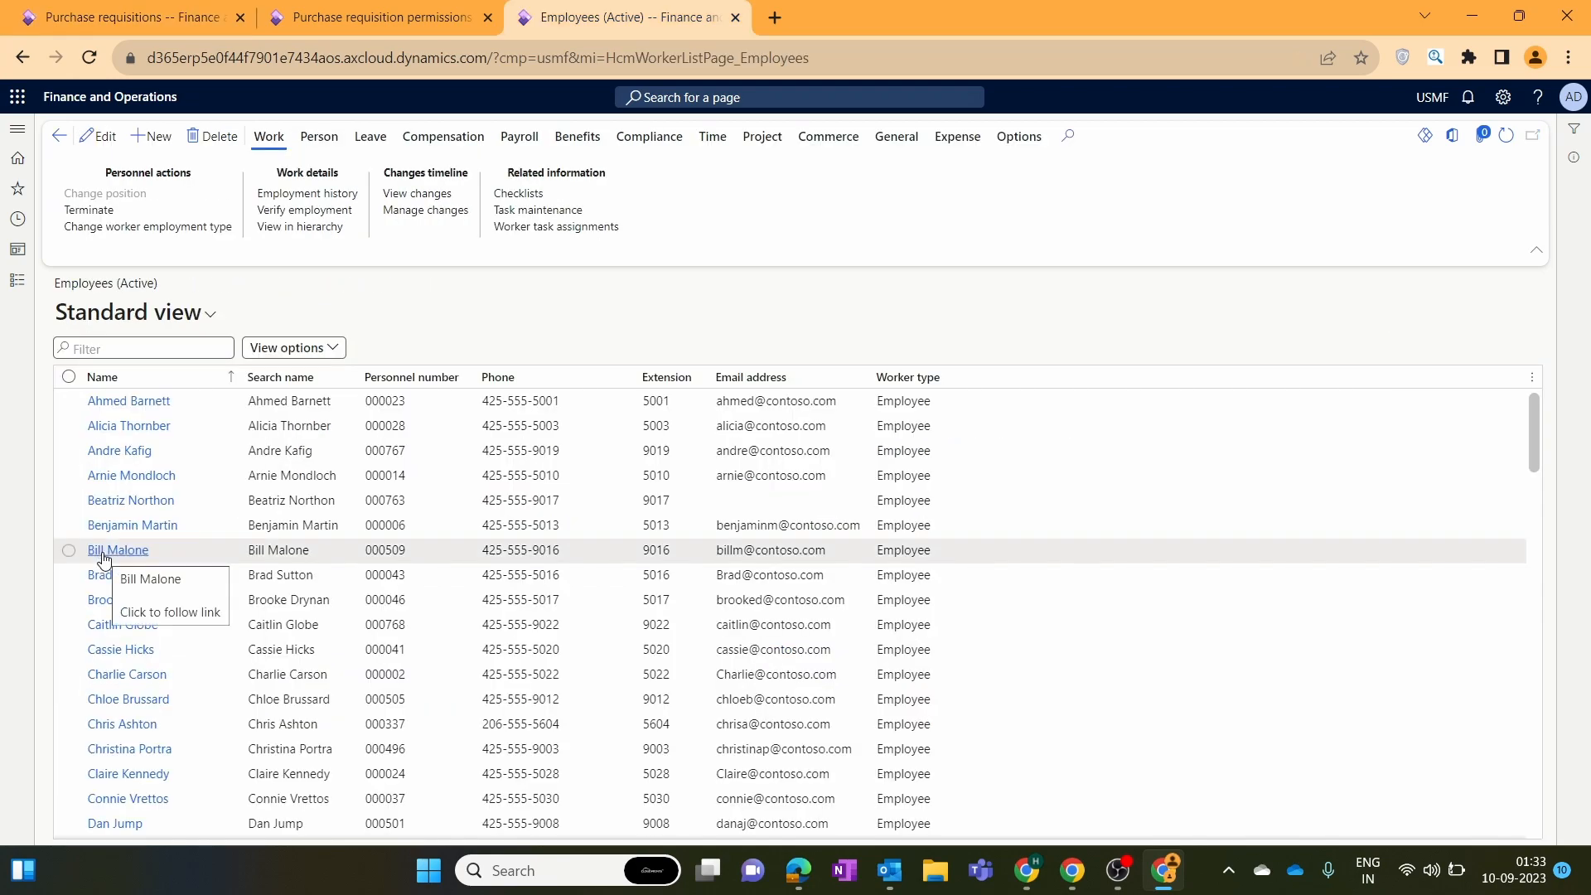
Filter active employees by the requester's first name, open their record and view Employment history.
{"action": "left_click", "coordinate": [103, 556]}
{"action": "left_click", "coordinate": [166, 345]}
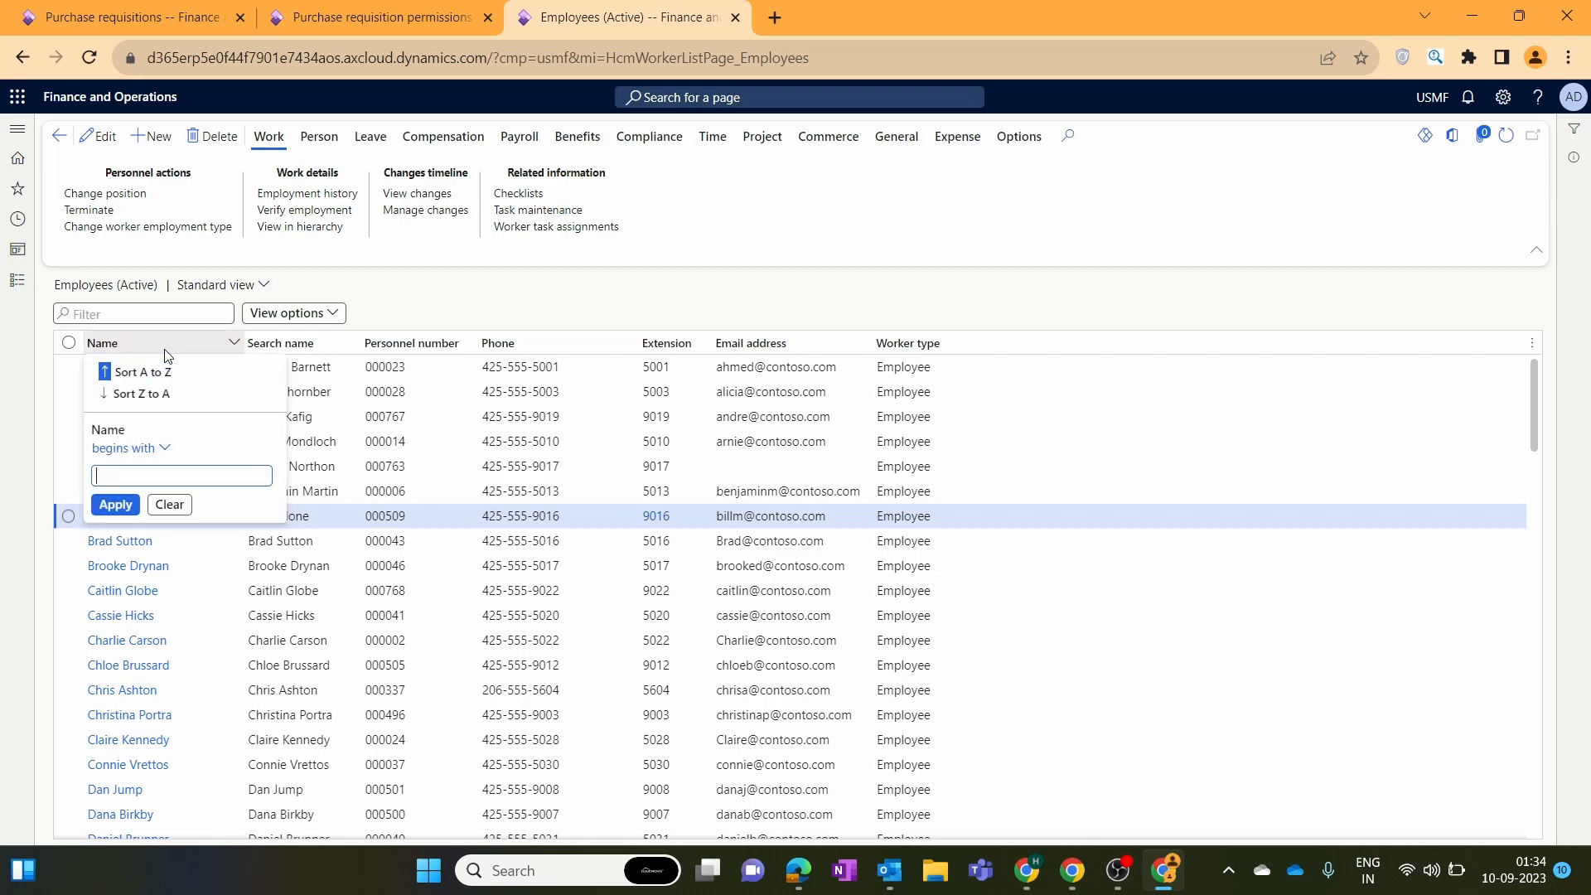
{"action": "type", "text": "sara"}
{"action": "key", "text": "Return"}
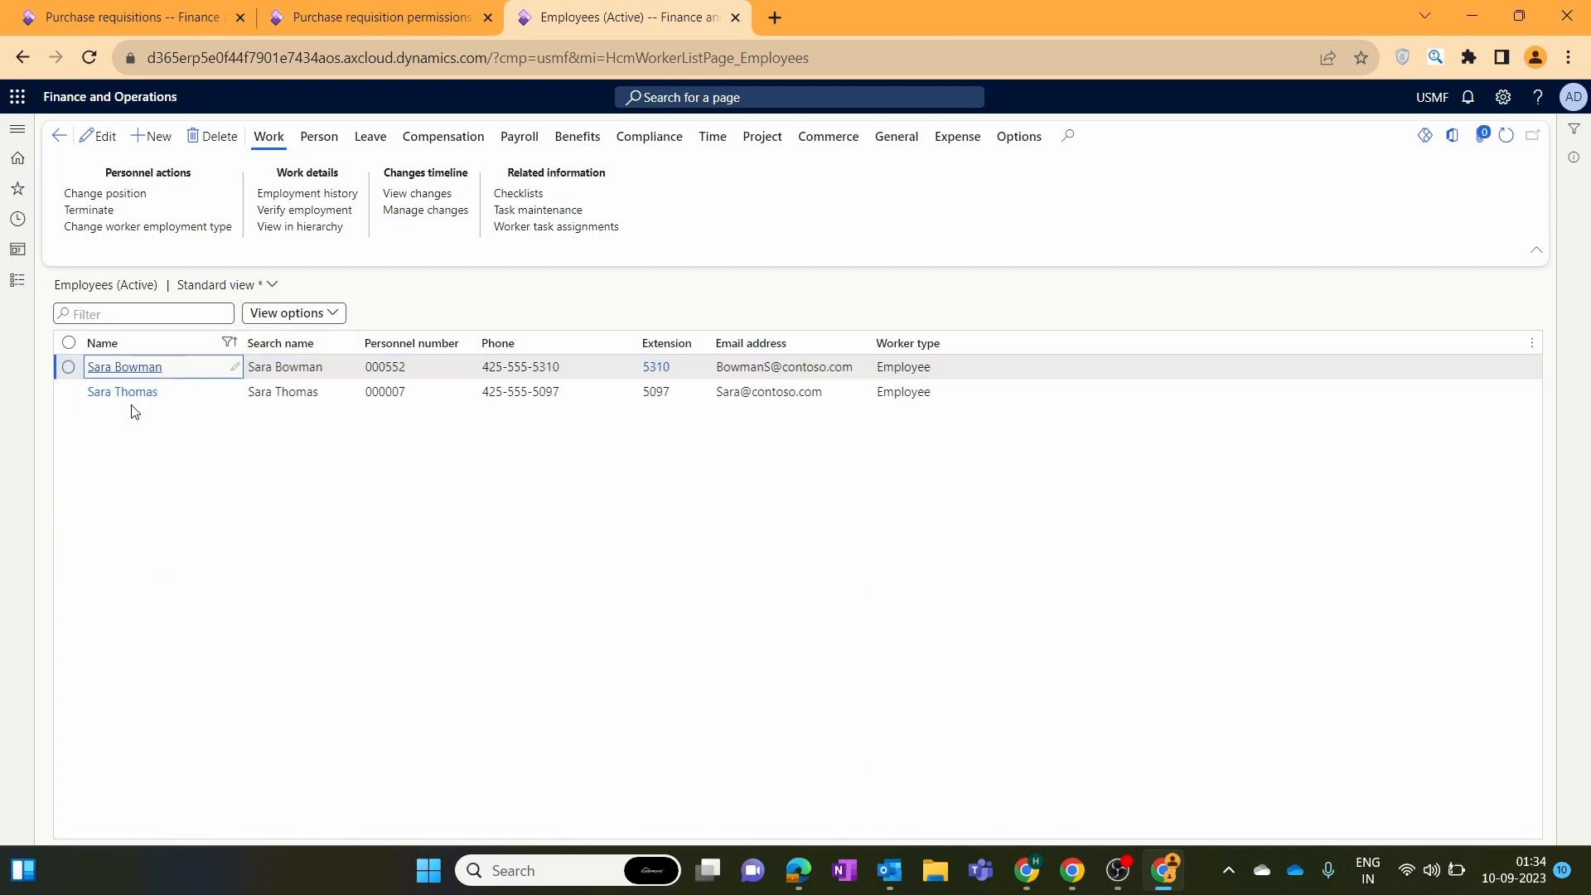
{"action": "left_click", "coordinate": [69, 392]}
{"action": "left_click", "coordinate": [130, 393]}
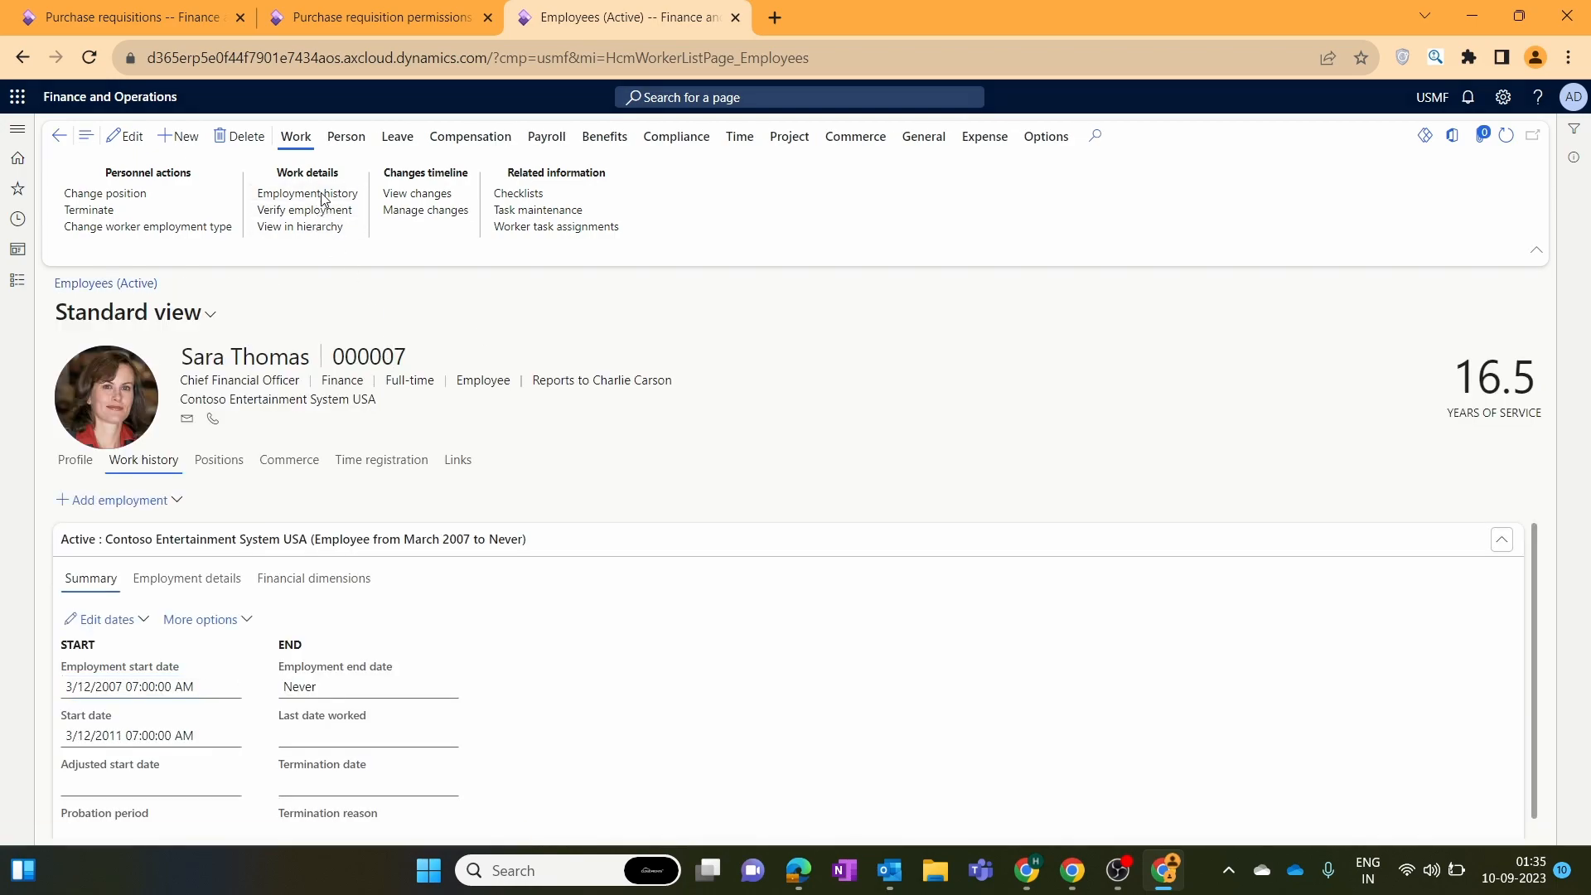
{"action": "left_click", "coordinate": [323, 201]}
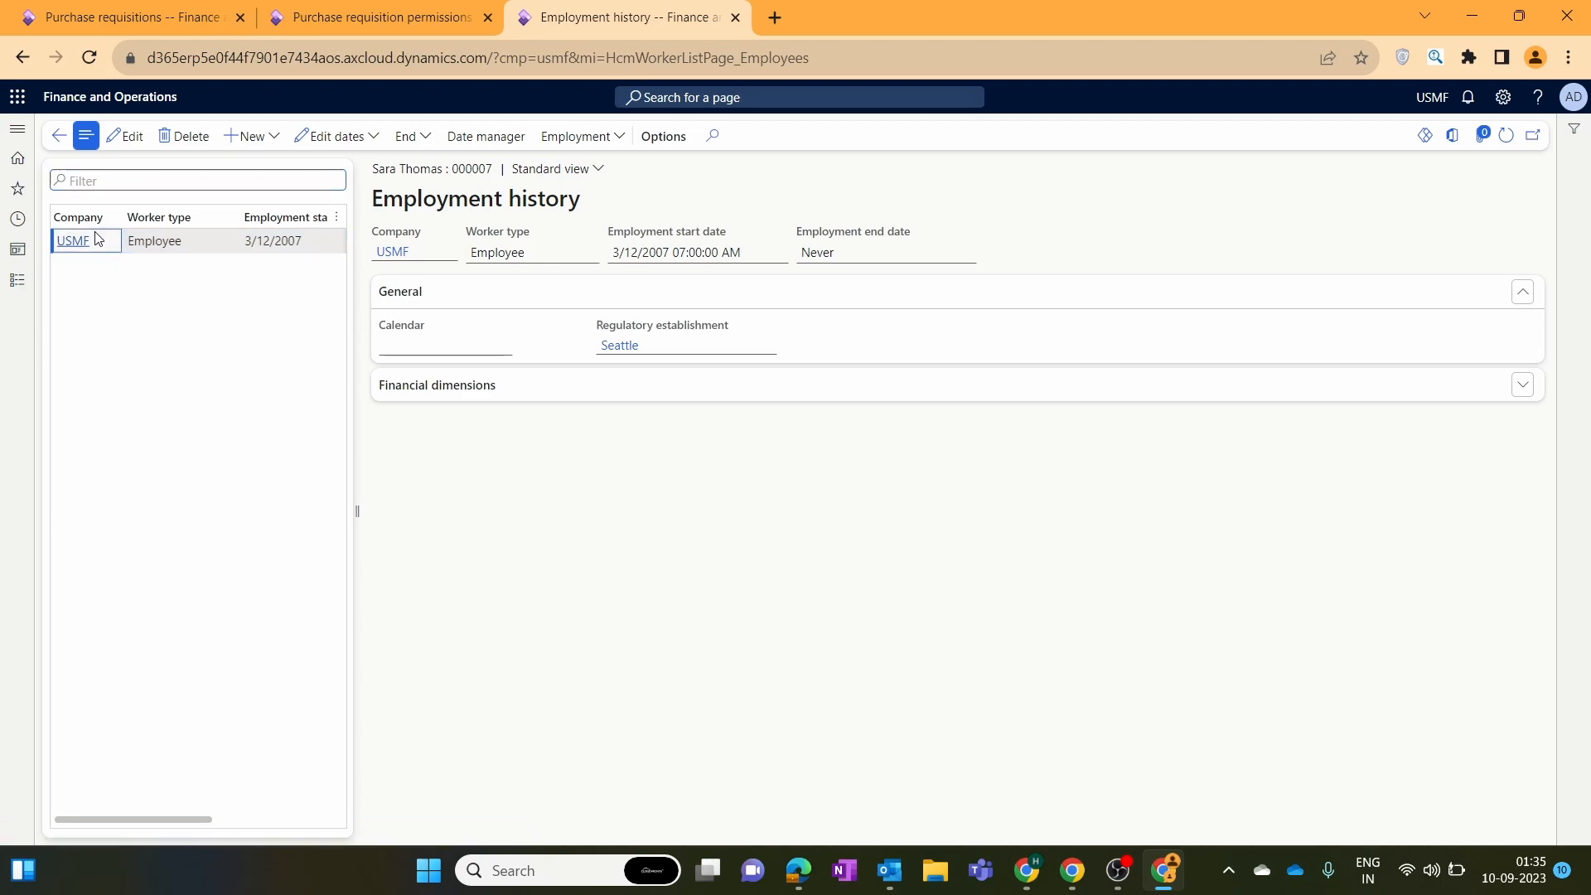
Add a USRT employment for the worker starting 9/8/2023.
{"action": "left_click", "coordinate": [131, 18]}
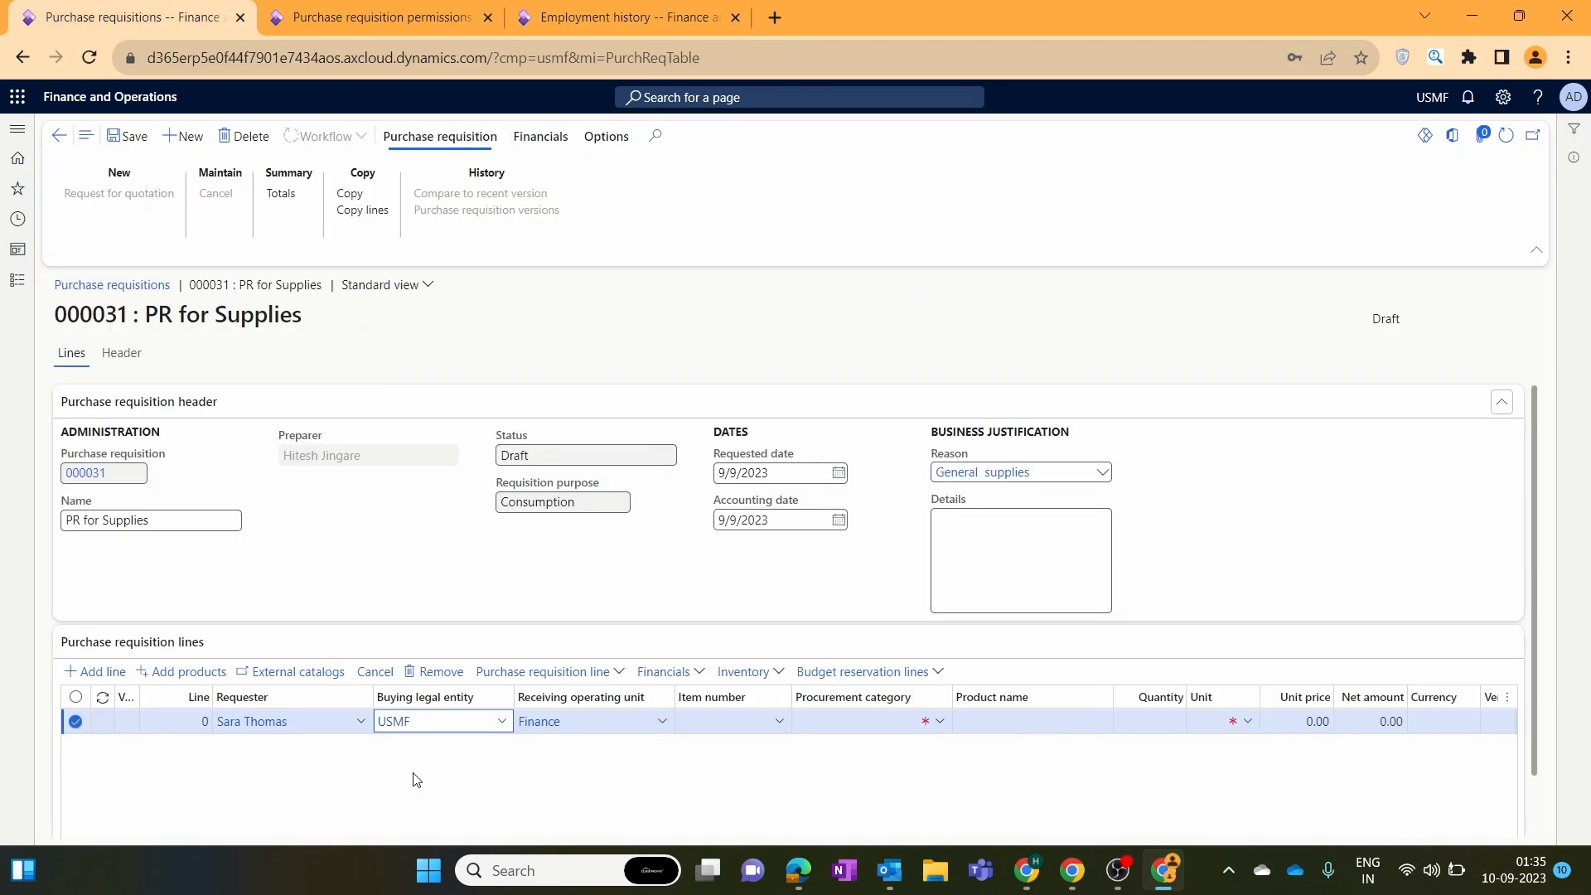
{"action": "left_click", "coordinate": [630, 8]}
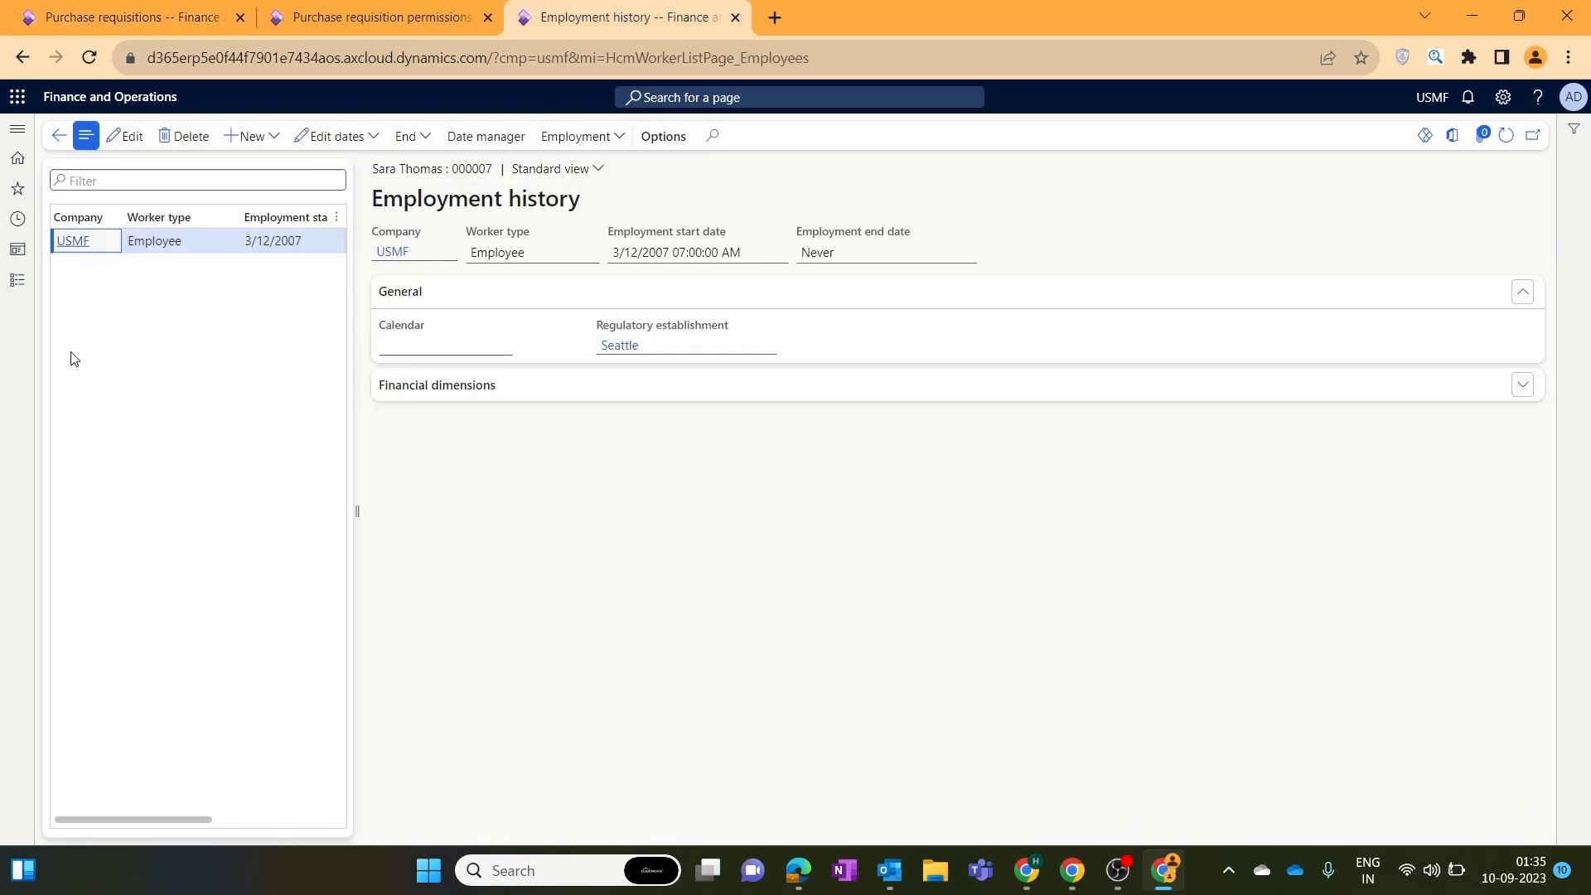
{"action": "left_click", "coordinate": [240, 137]}
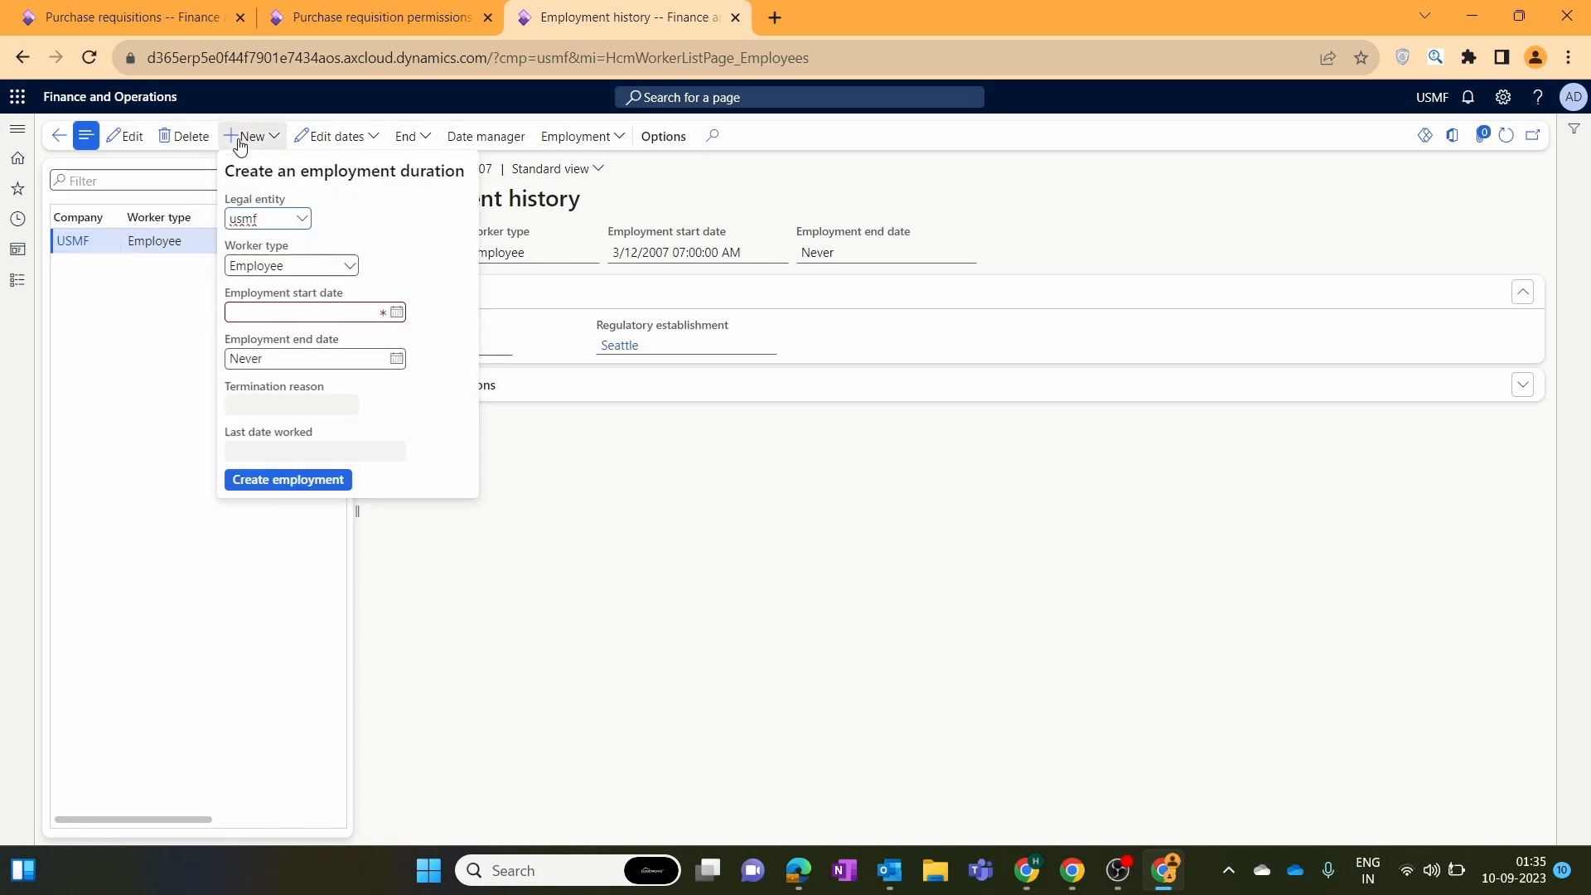
{"action": "left_click", "coordinate": [302, 219]}
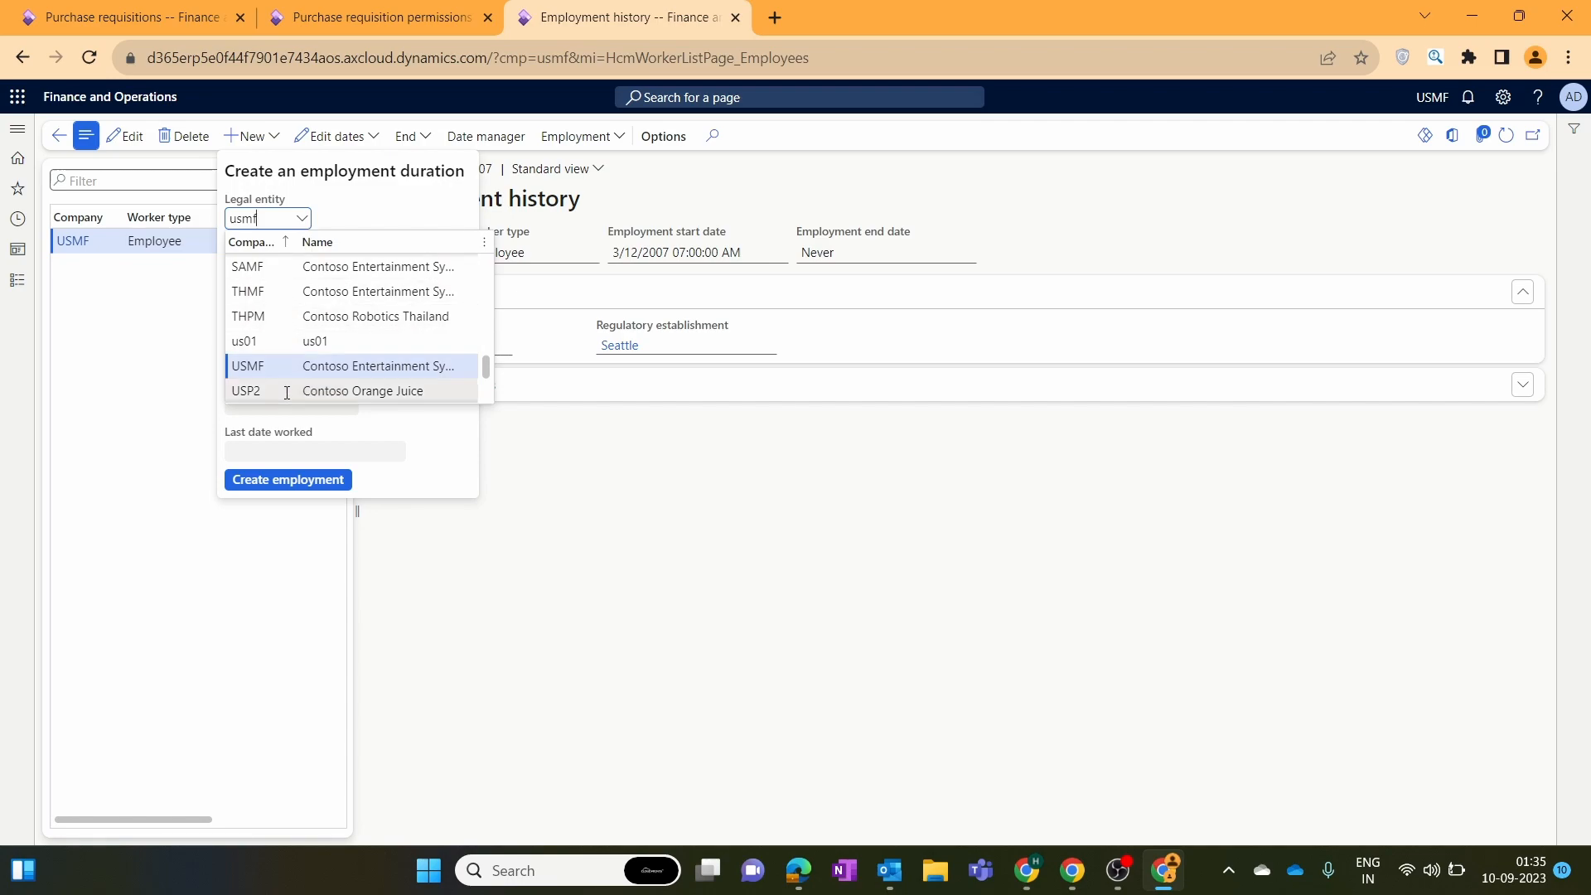
{"action": "scroll", "coordinate": [287, 388], "scroll_direction": "down", "scroll_amount": 2}
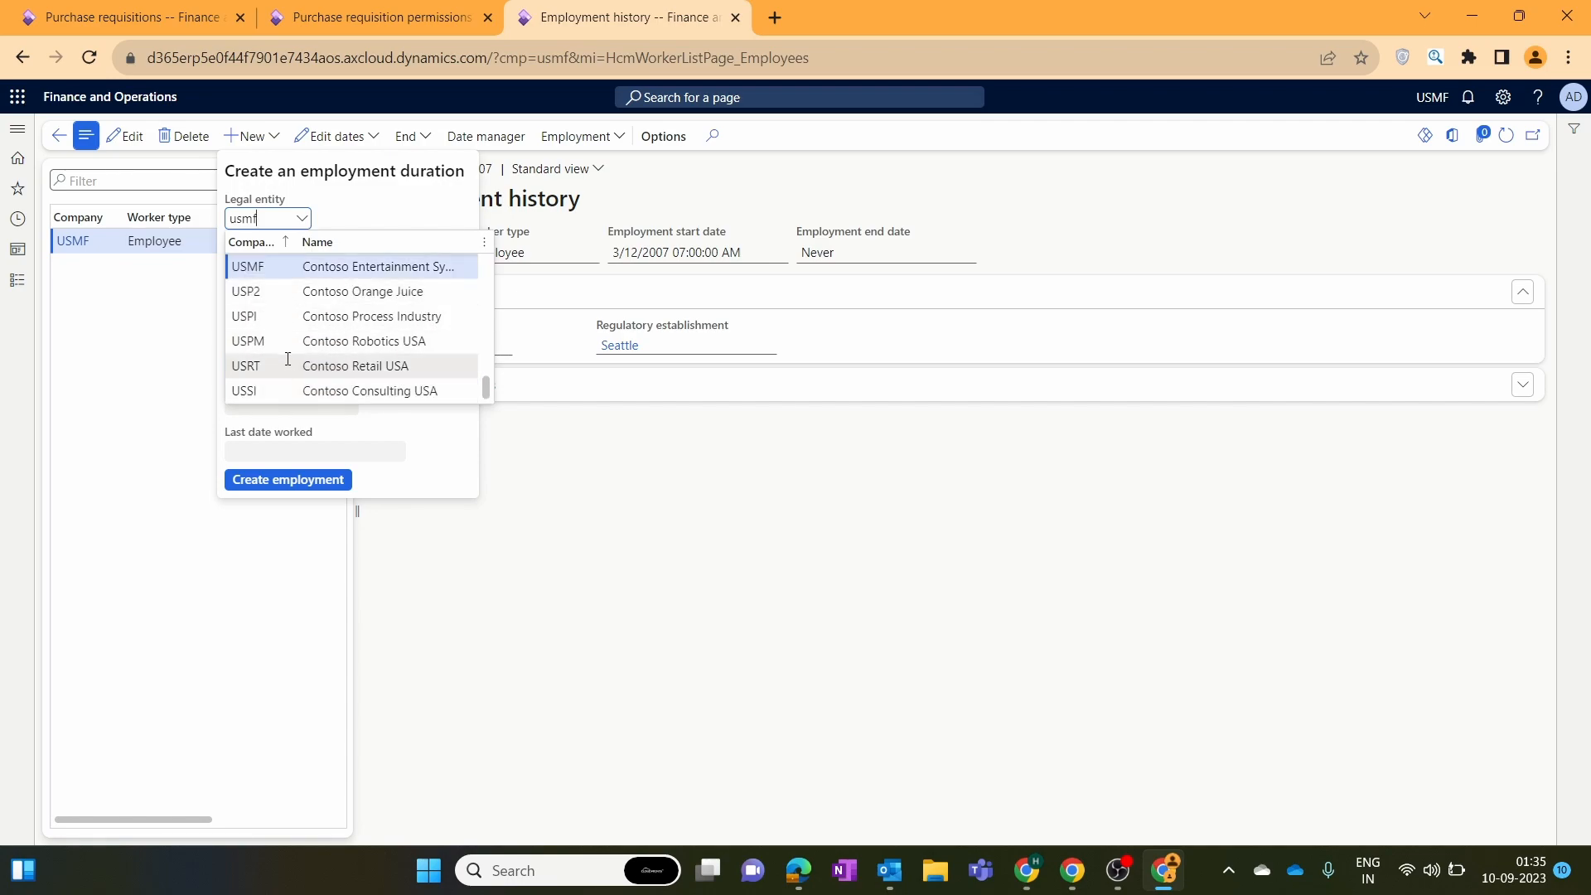
{"action": "left_click", "coordinate": [287, 362]}
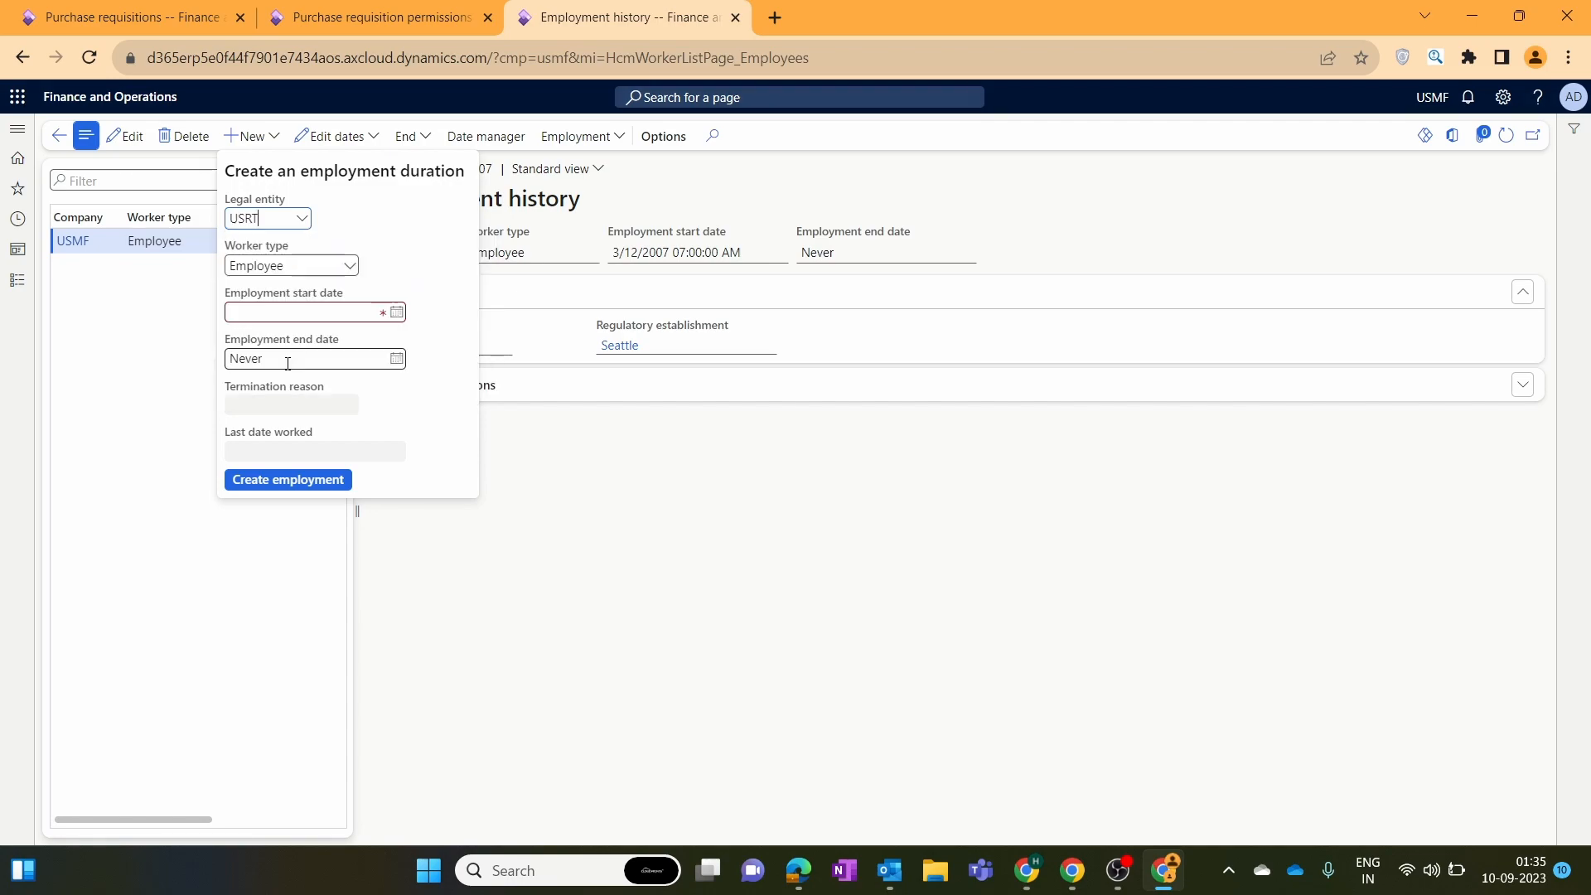
{"action": "left_click", "coordinate": [395, 313]}
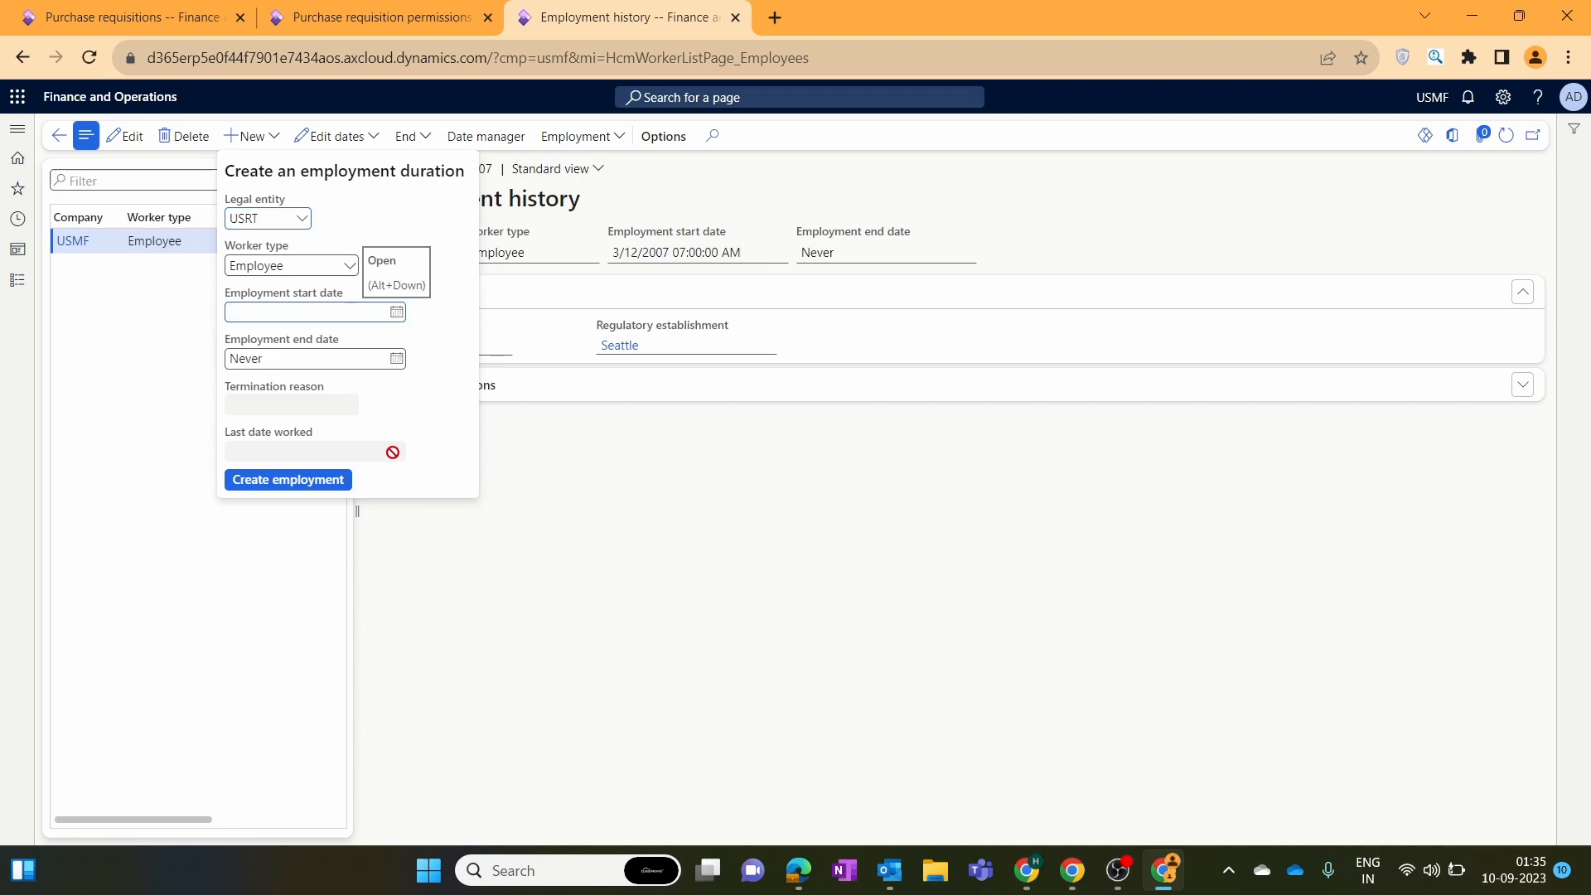
{"action": "left_click", "coordinate": [397, 312]}
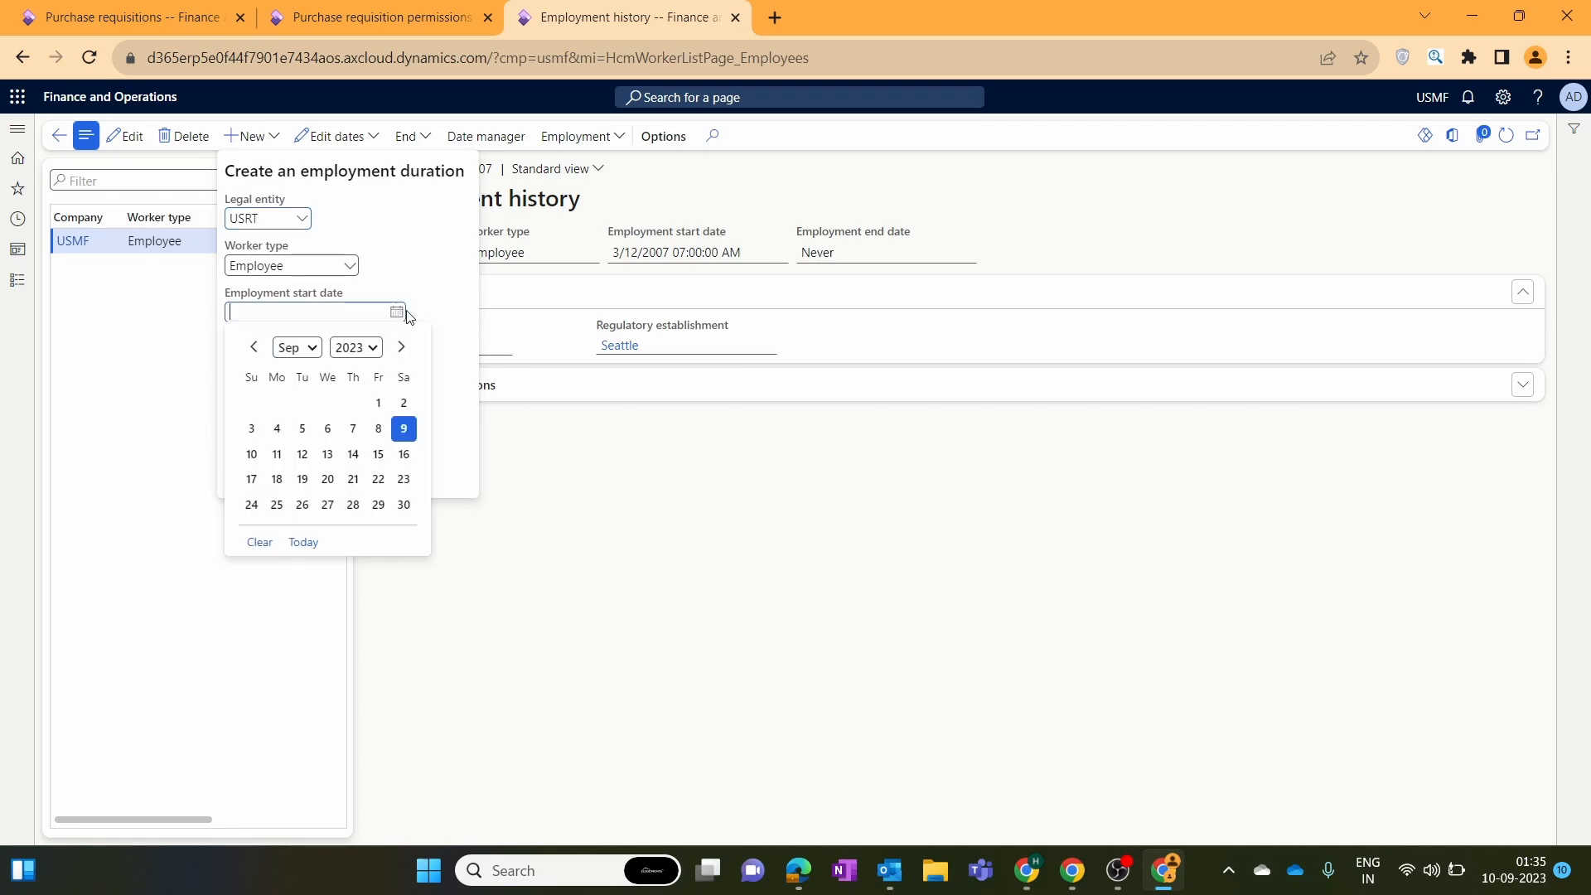
{"action": "left_click", "coordinate": [376, 429]}
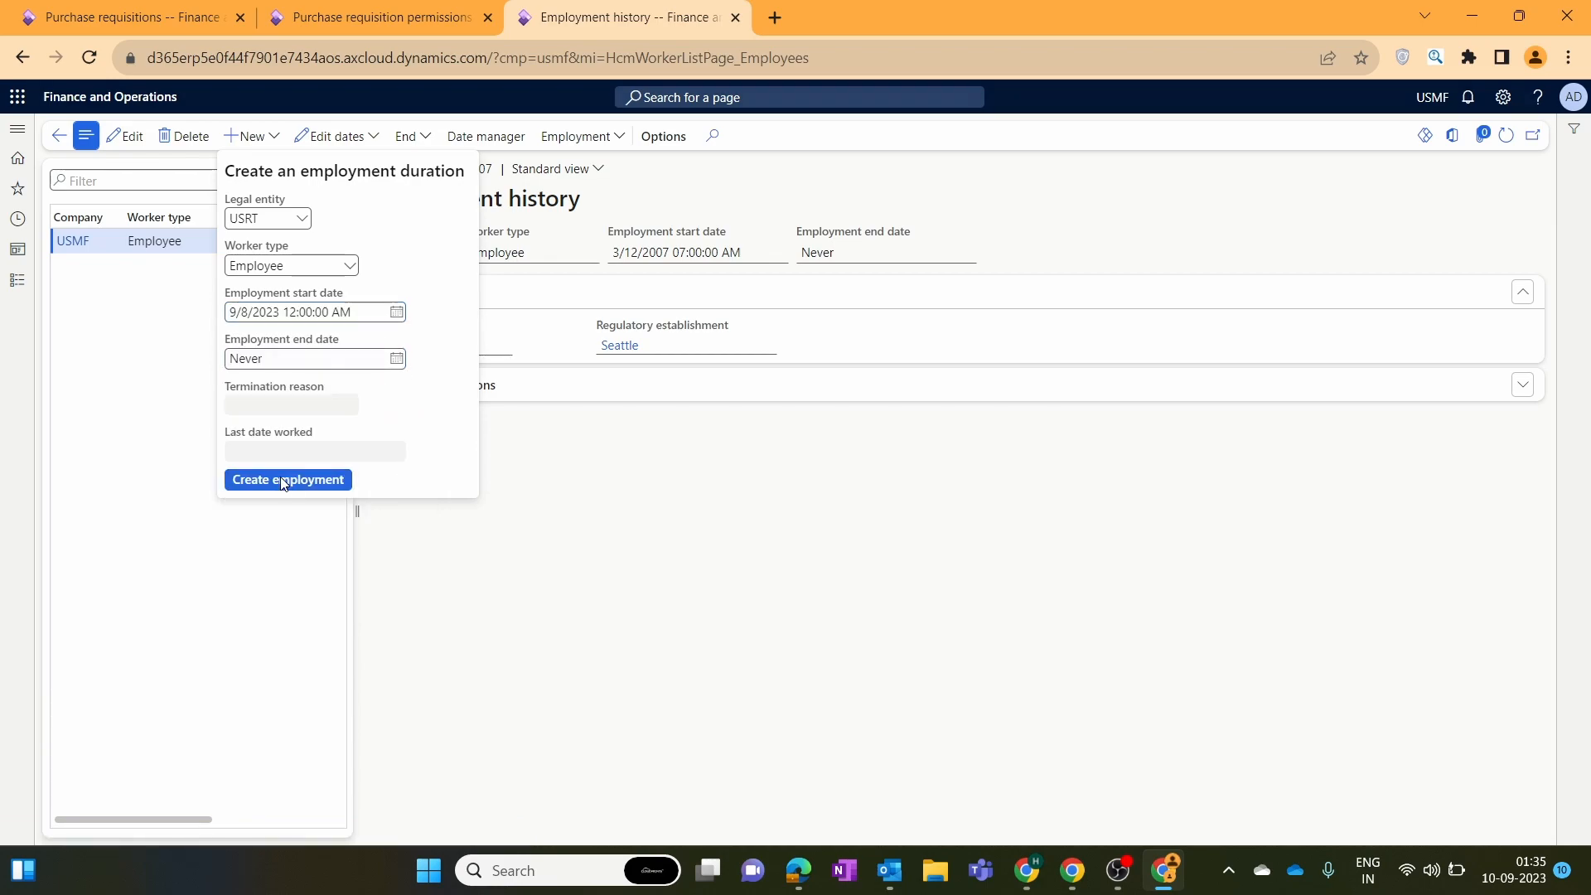
{"action": "left_click", "coordinate": [282, 481]}
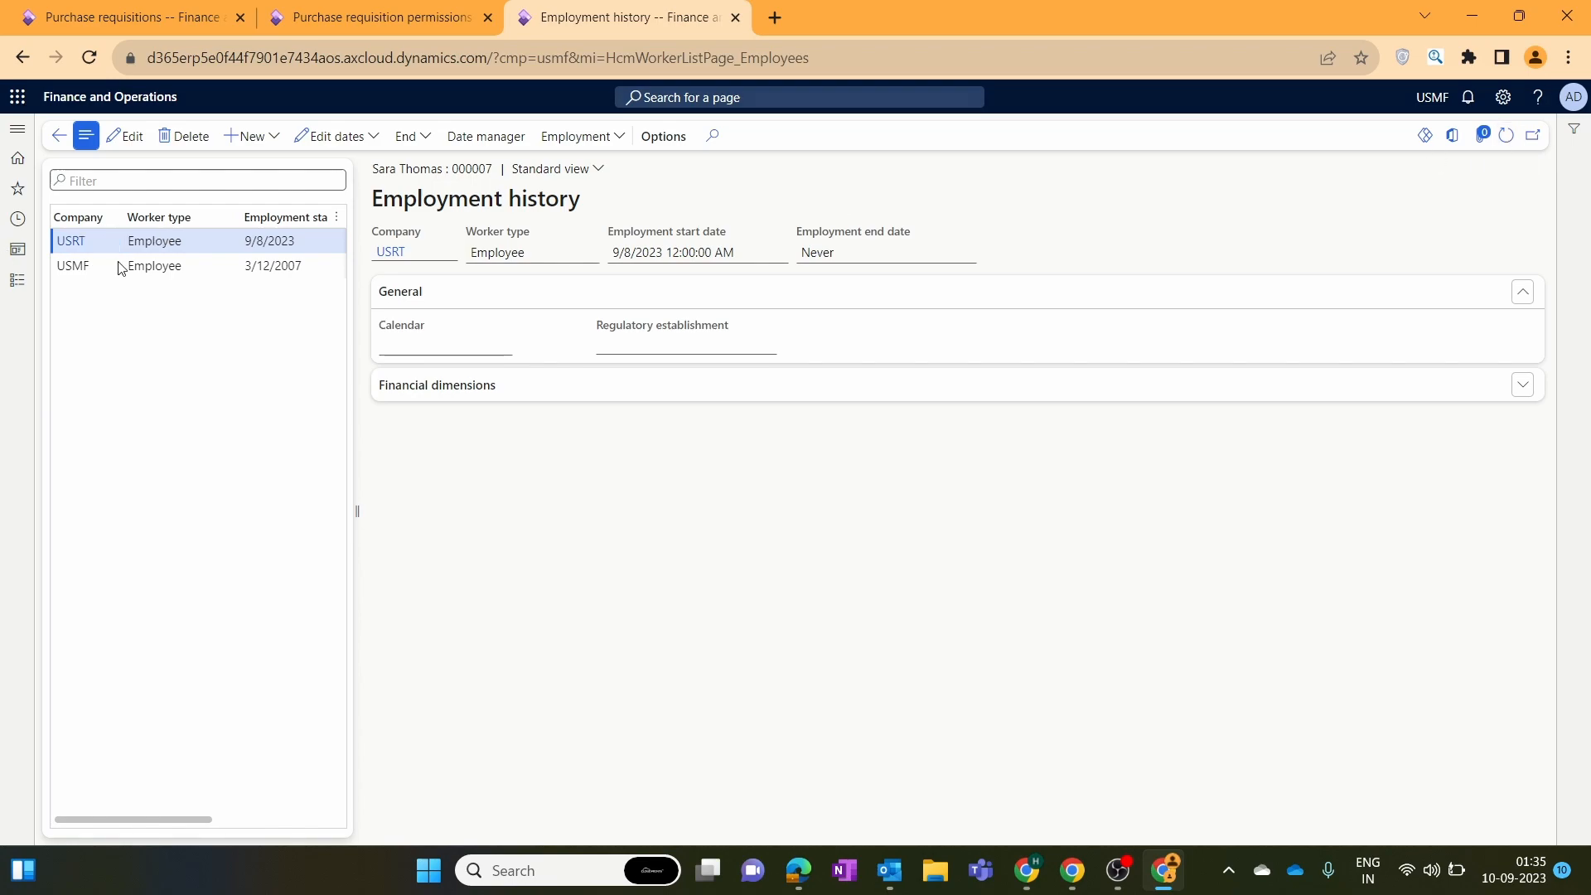
Refresh purchase requisition 000031 and delete it.
{"action": "left_click", "coordinate": [110, 10]}
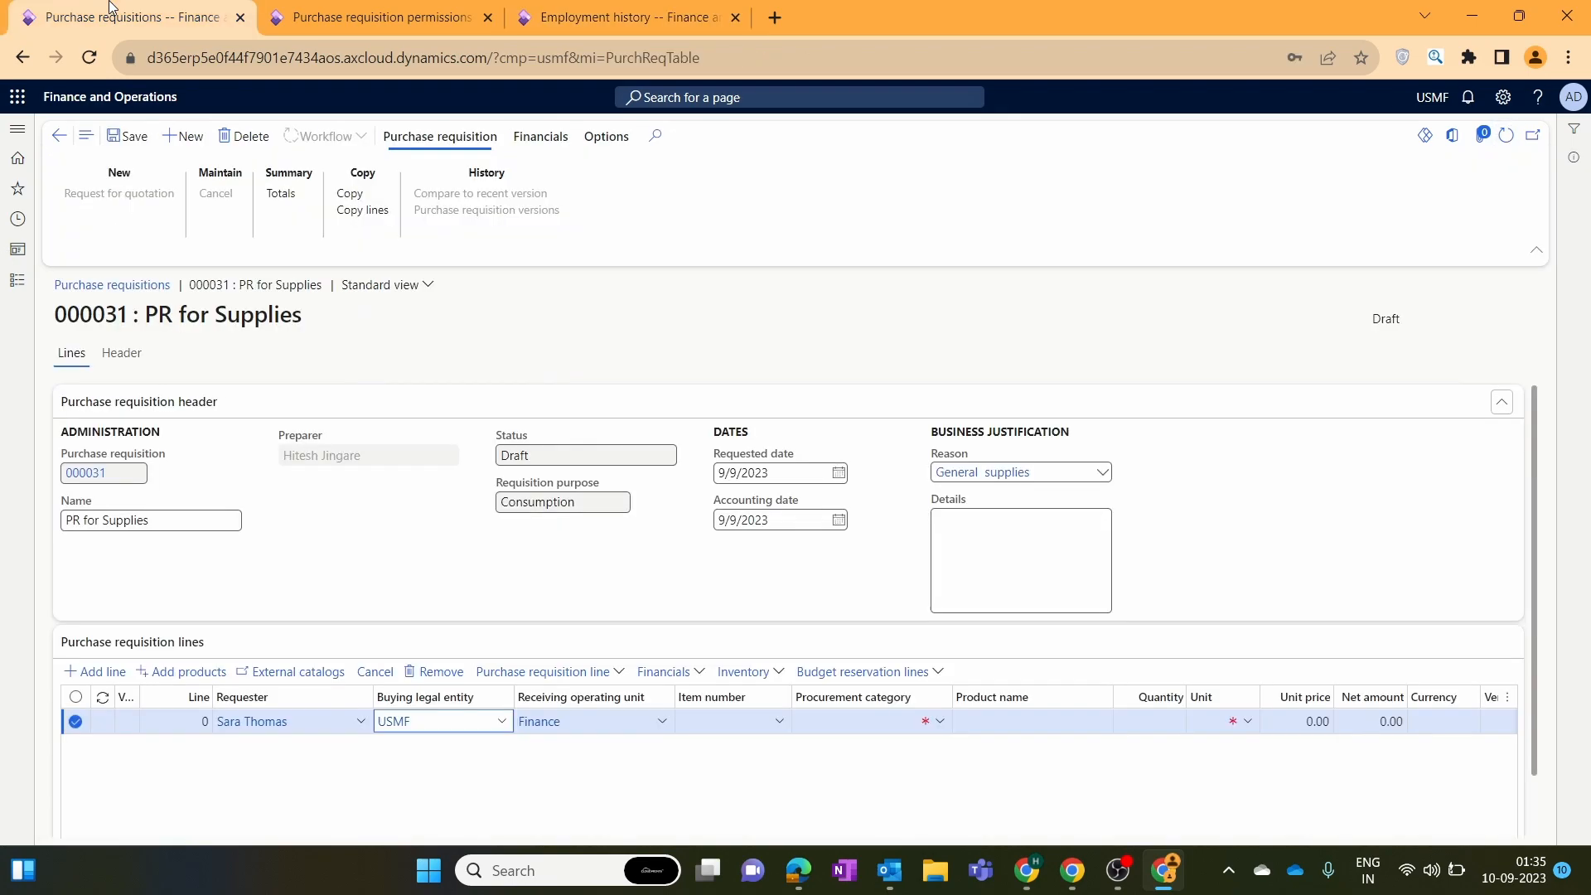
{"action": "left_click", "coordinate": [1507, 139]}
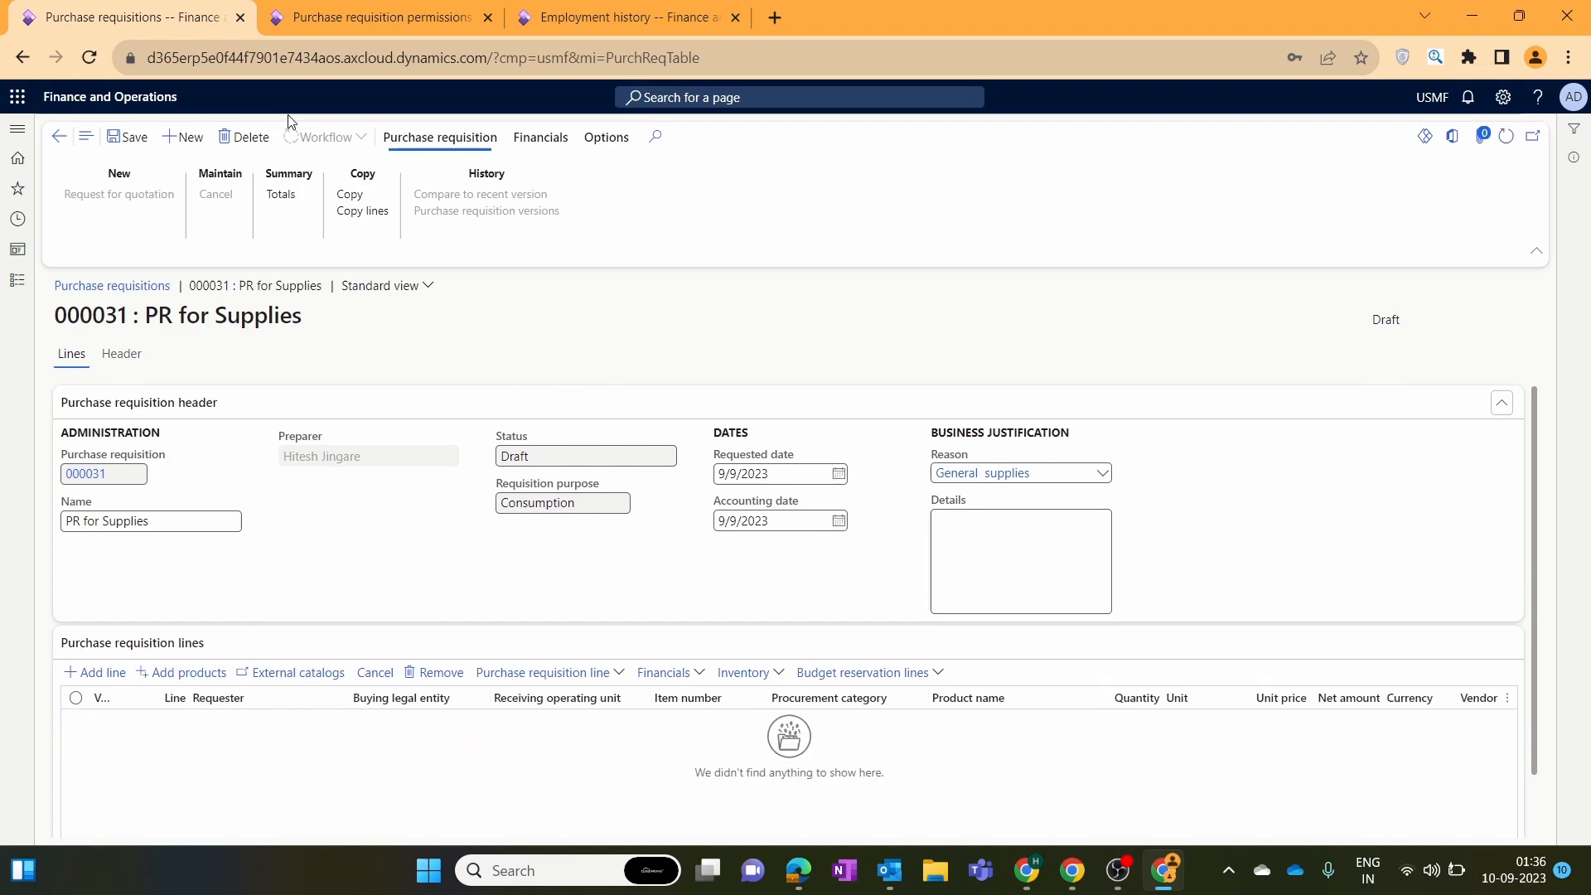
{"action": "left_click", "coordinate": [244, 137]}
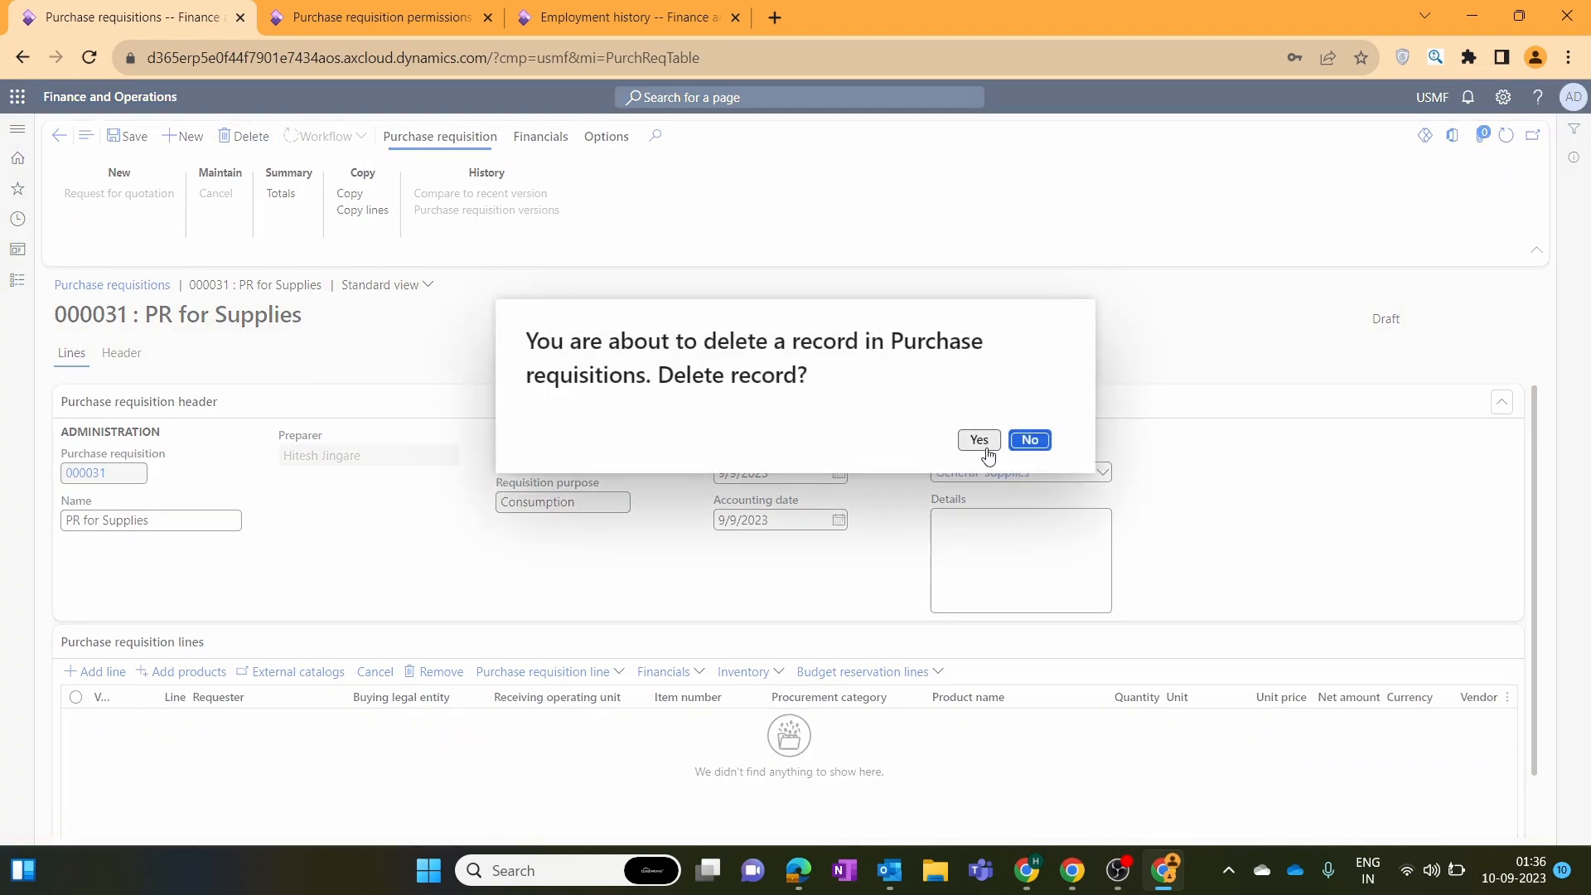
{"action": "left_click", "coordinate": [987, 454]}
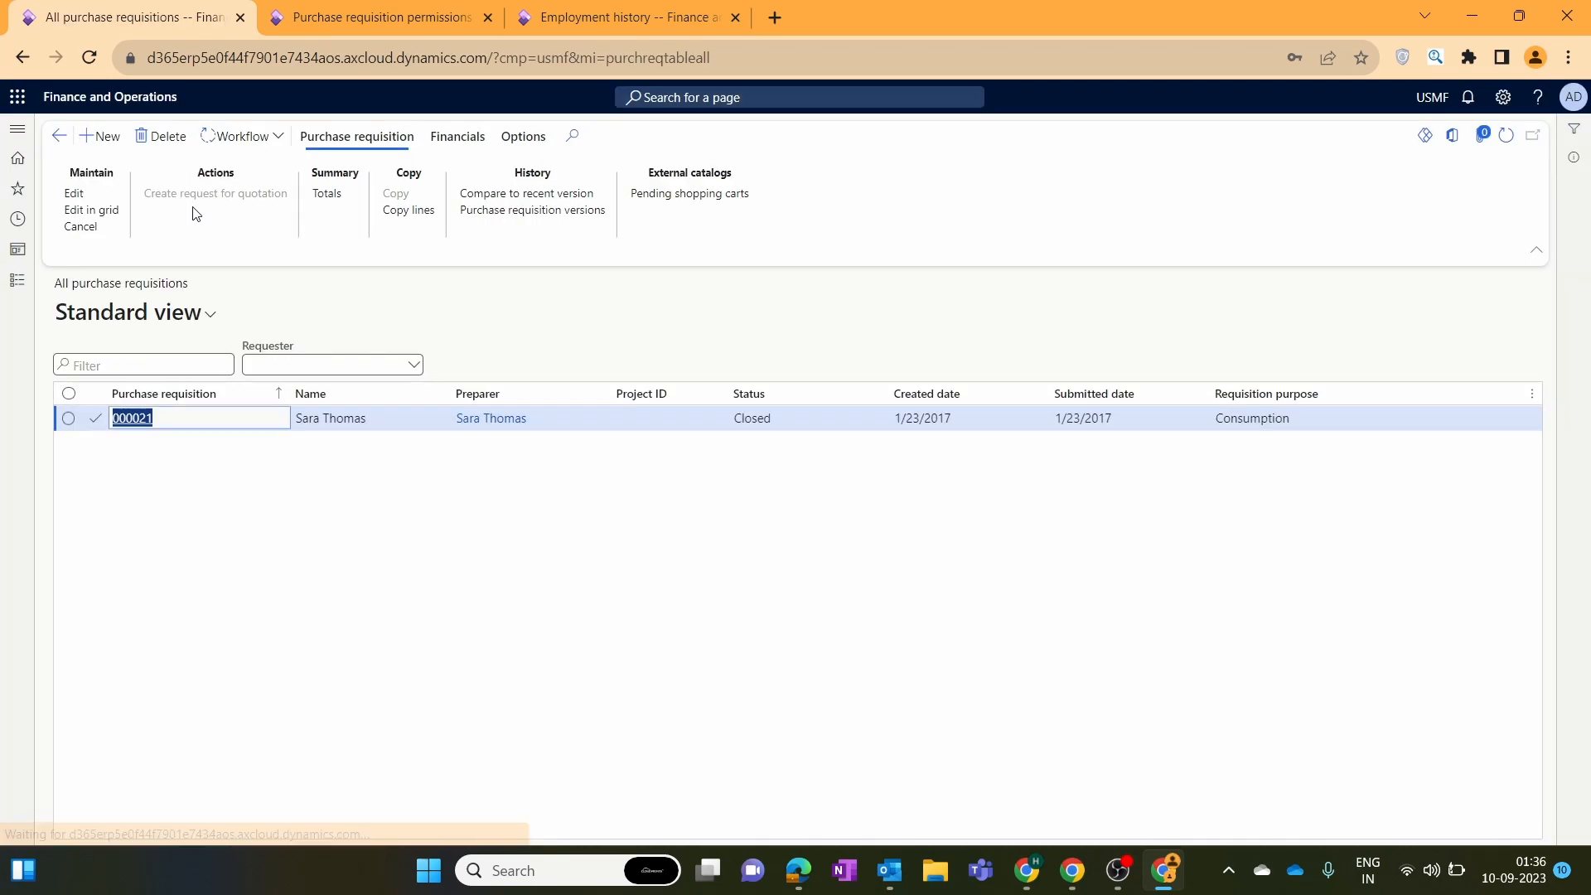
Create new requisition 000032 named 'PR for Supplies'.
{"action": "left_click", "coordinate": [100, 137]}
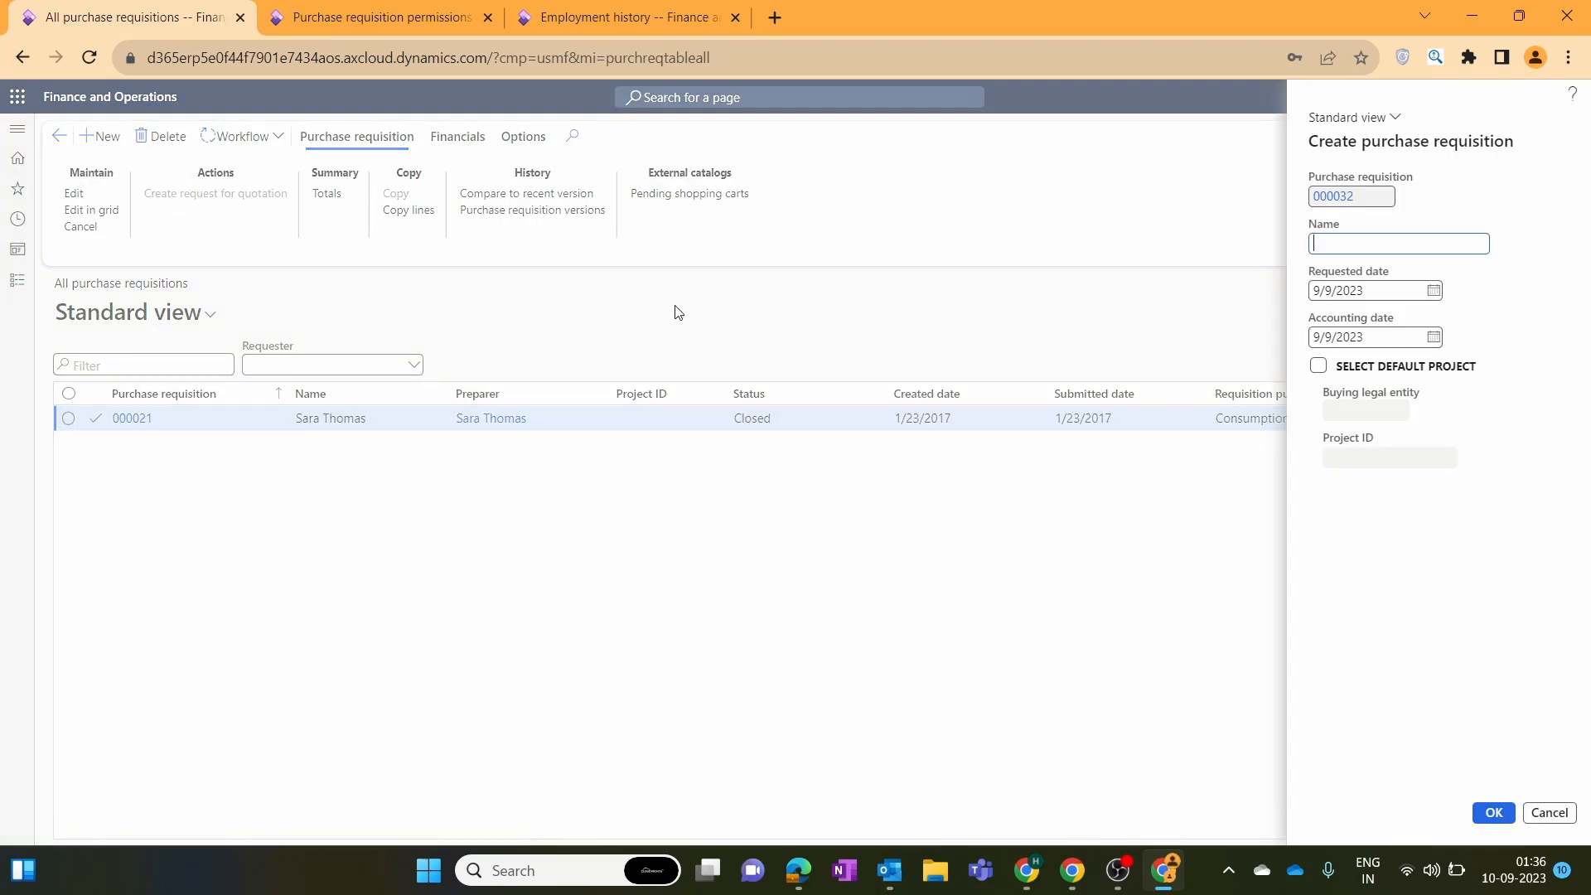
{"action": "type", "text": "PR for Supplies"}
{"action": "left_click", "coordinate": [1495, 814]}
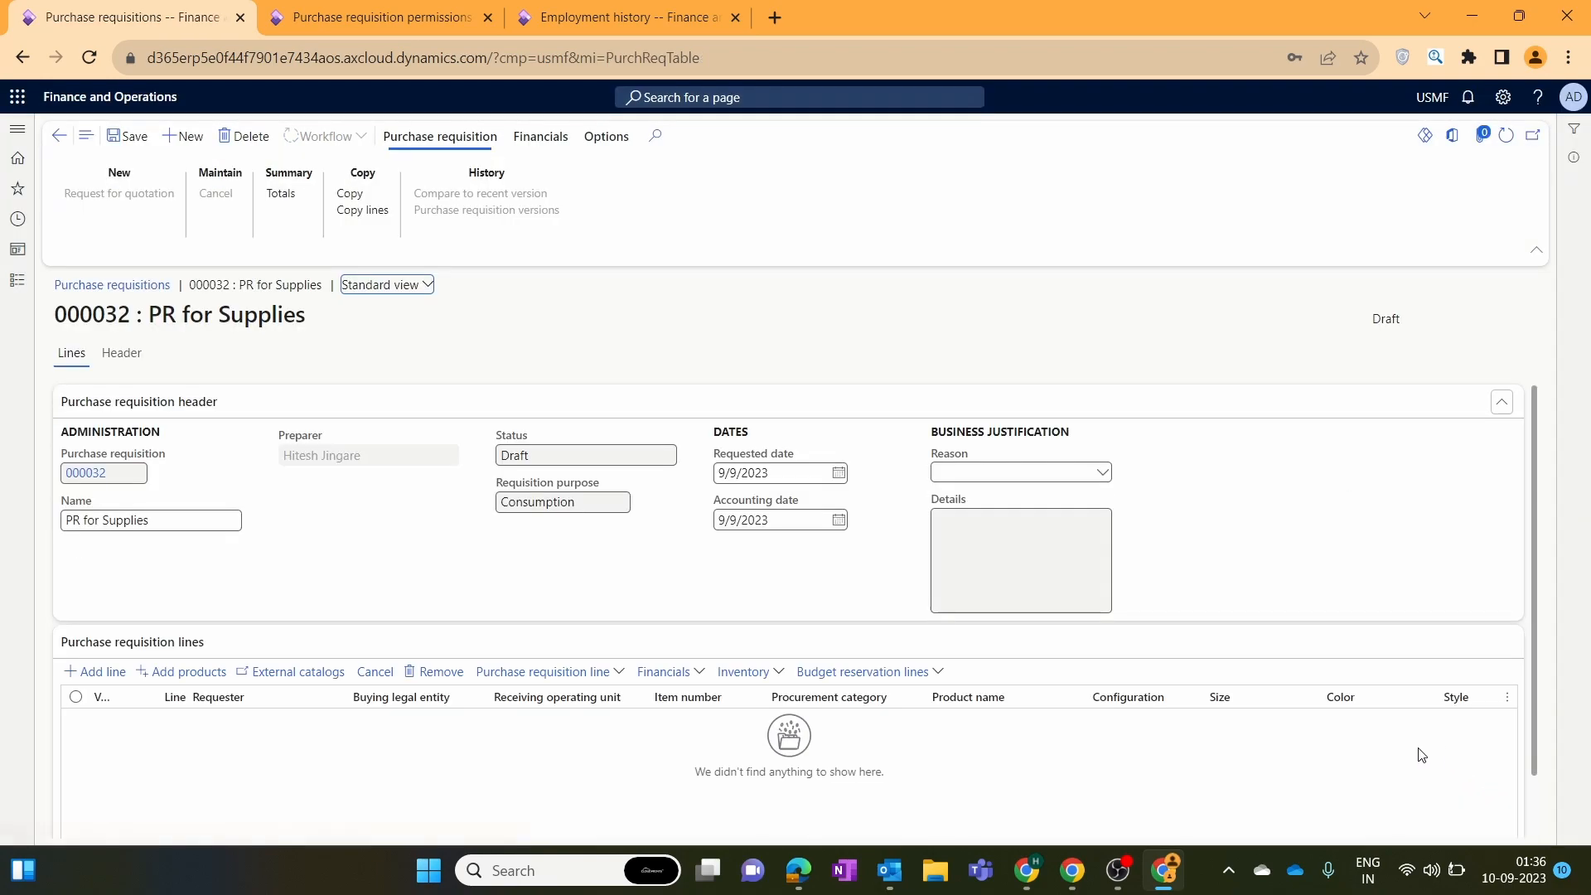
Add a requisition line and pick a different worker as its requester.
{"action": "left_click", "coordinate": [94, 672]}
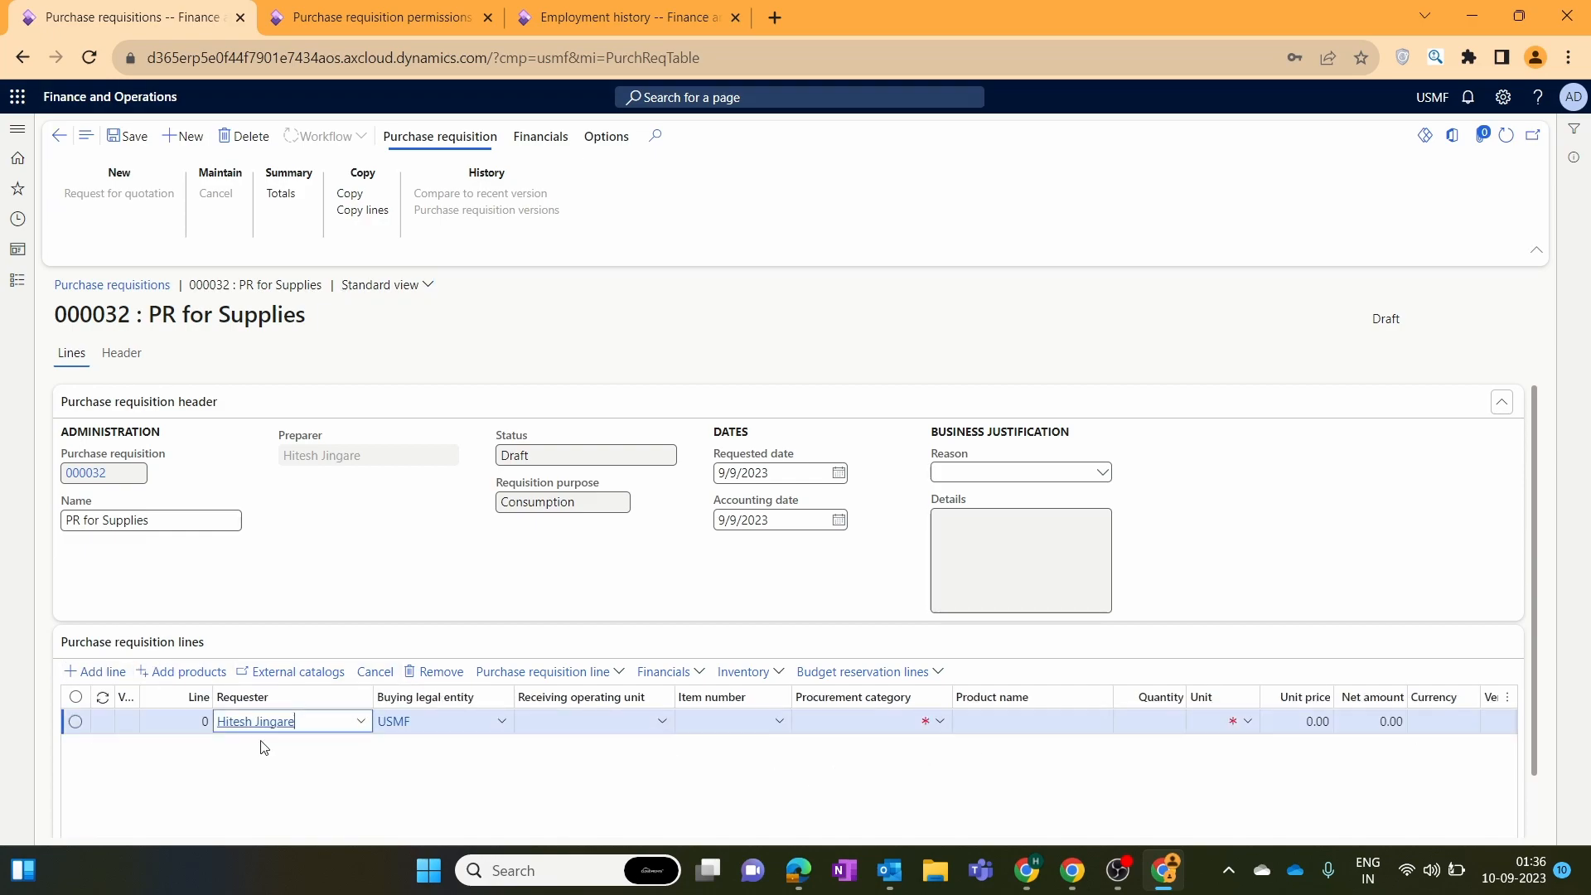
{"action": "left_click", "coordinate": [360, 723]}
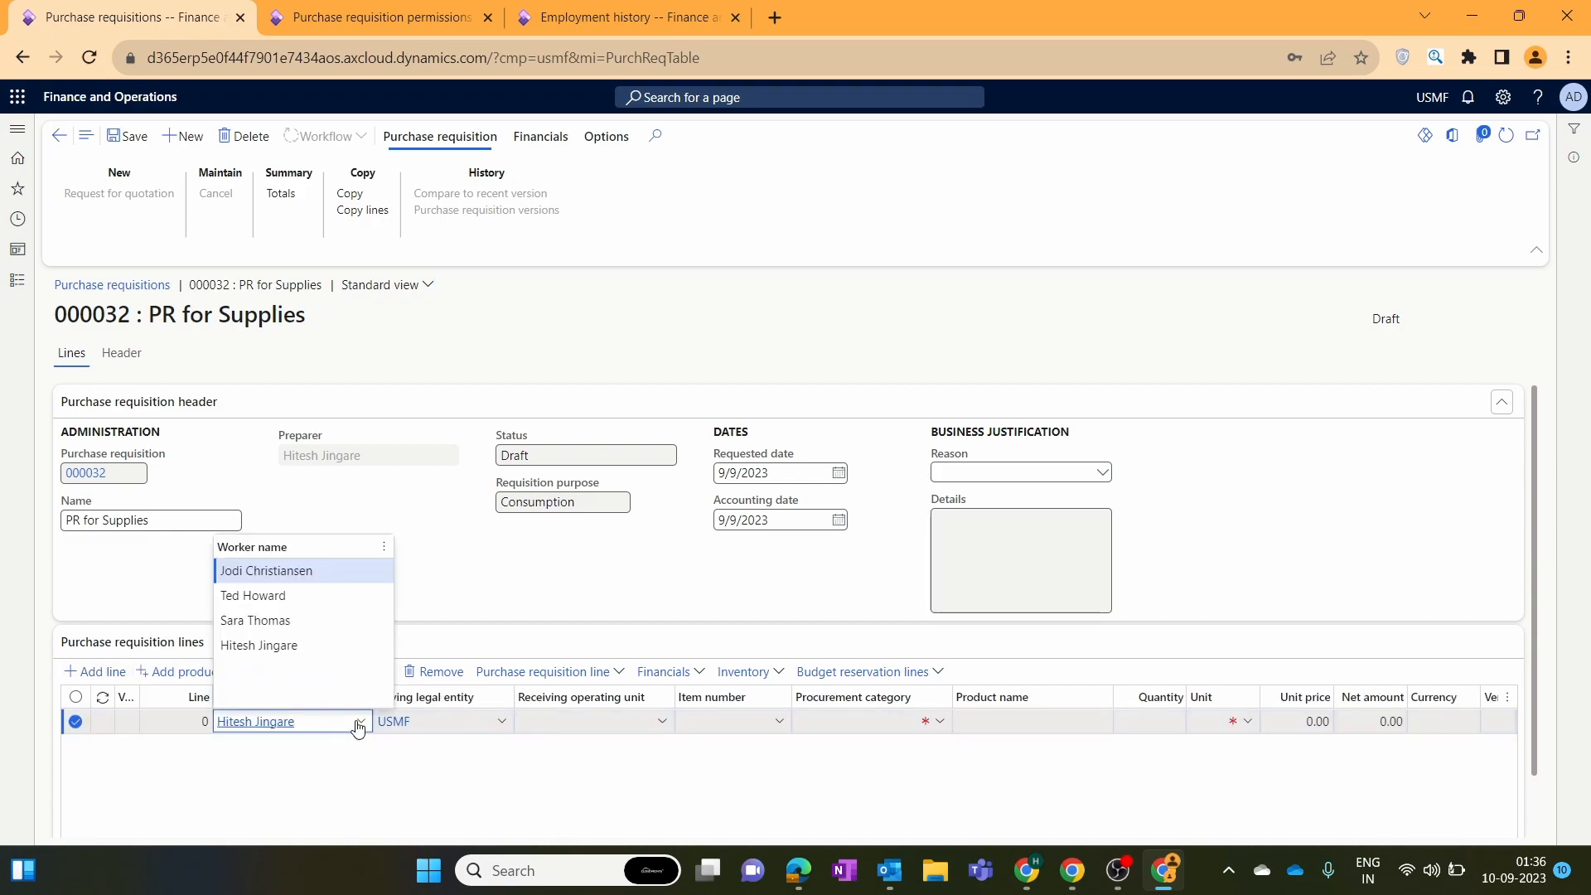
{"action": "left_click", "coordinate": [330, 621]}
Switch the line's buying legal entity to USRT, then back to USMF.
{"action": "left_click", "coordinate": [501, 724]}
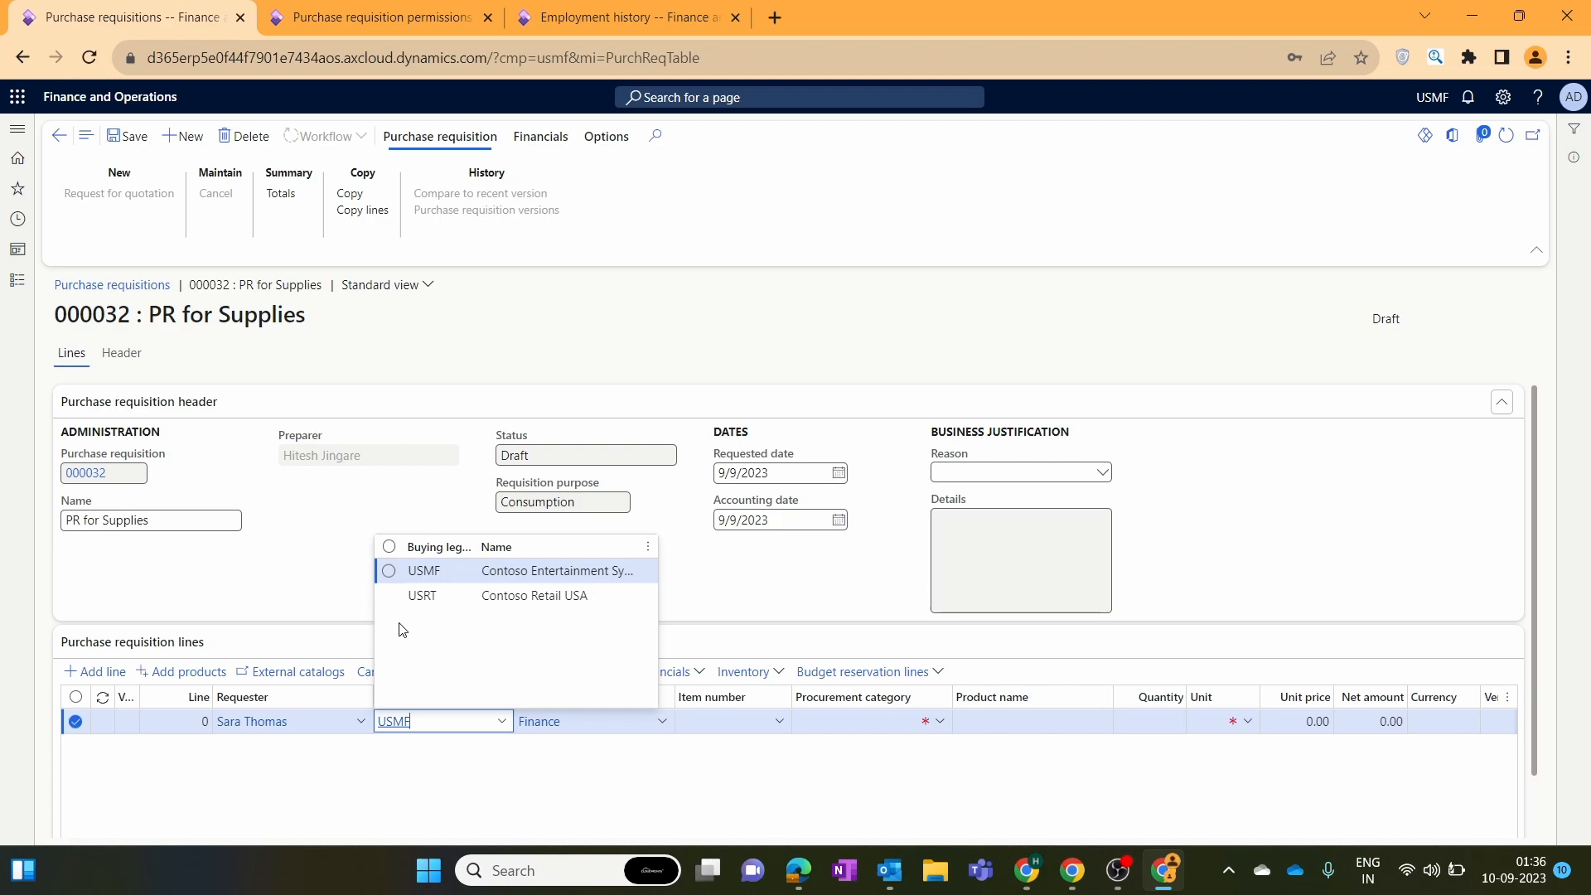
{"action": "left_click", "coordinate": [474, 603]}
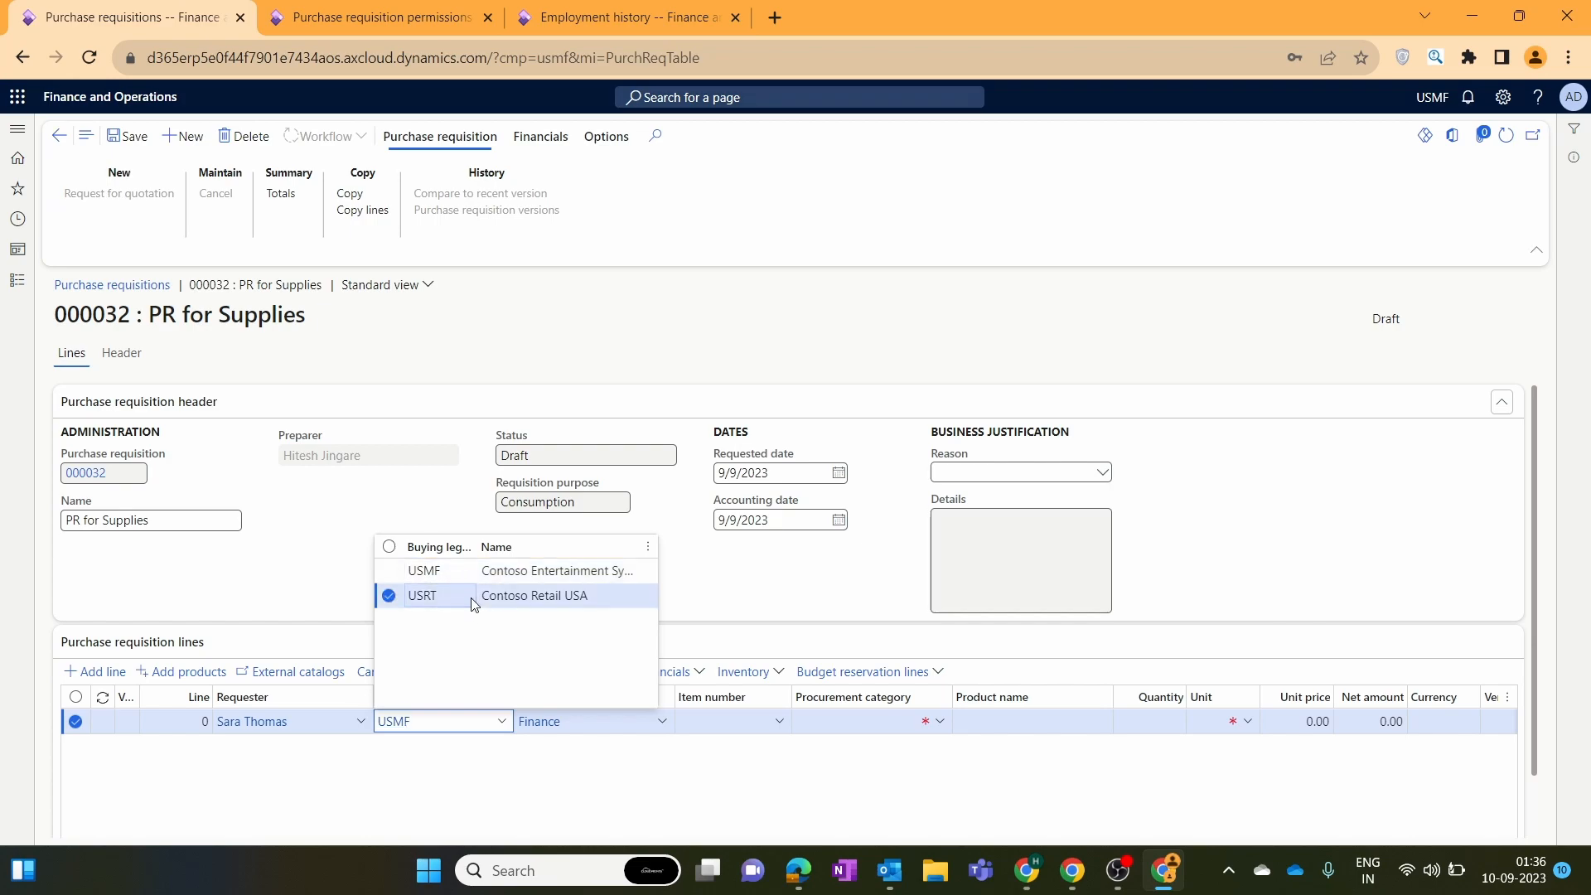
{"action": "left_click", "coordinate": [501, 721]}
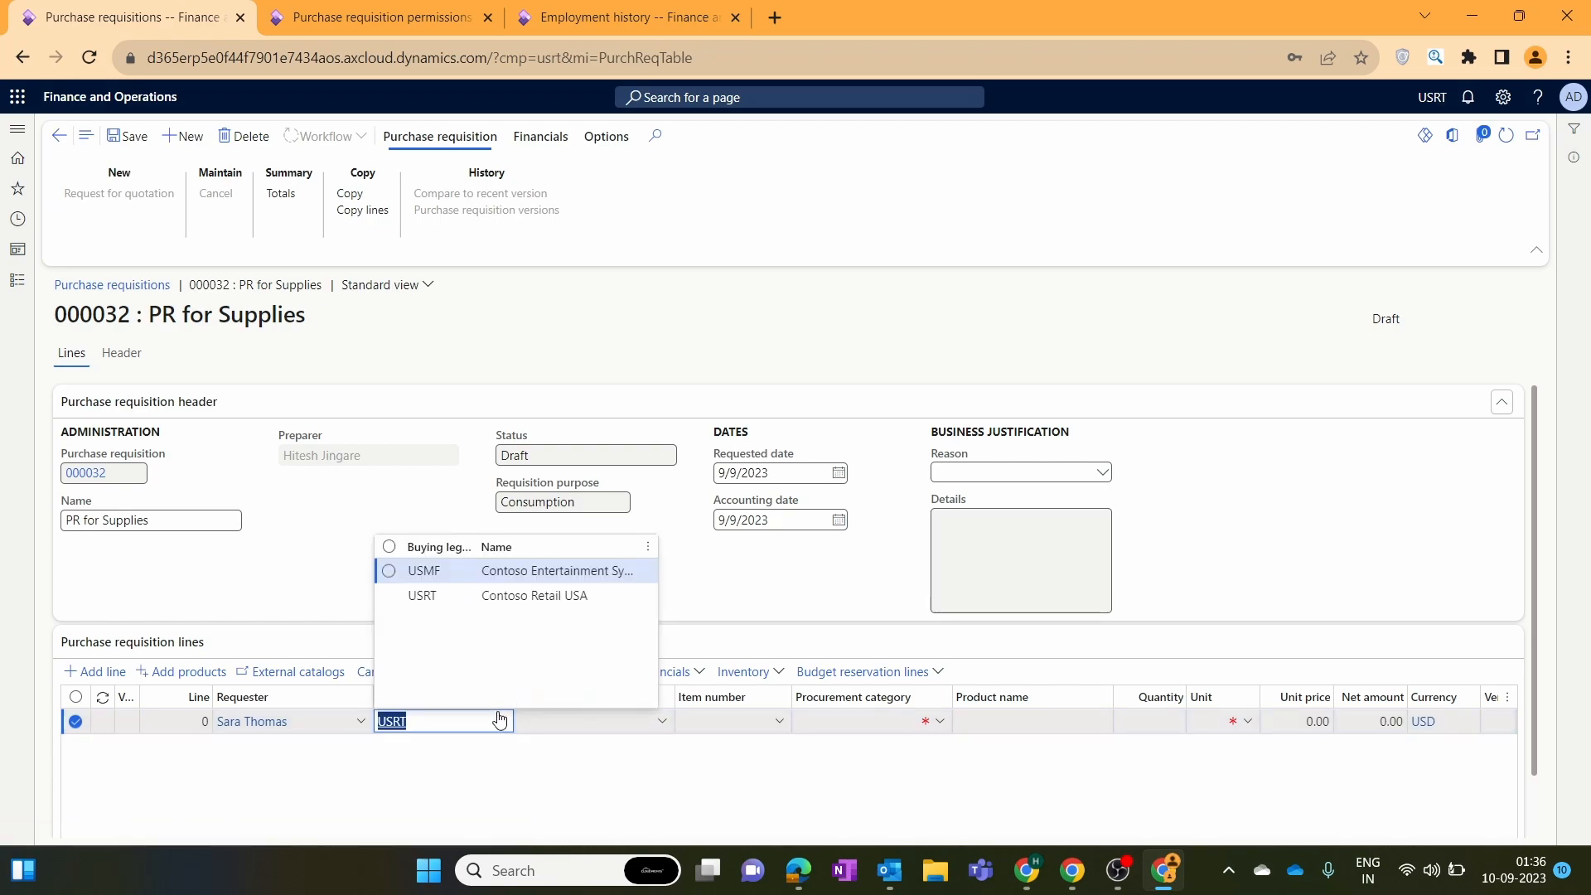
{"action": "left_click", "coordinate": [497, 572]}
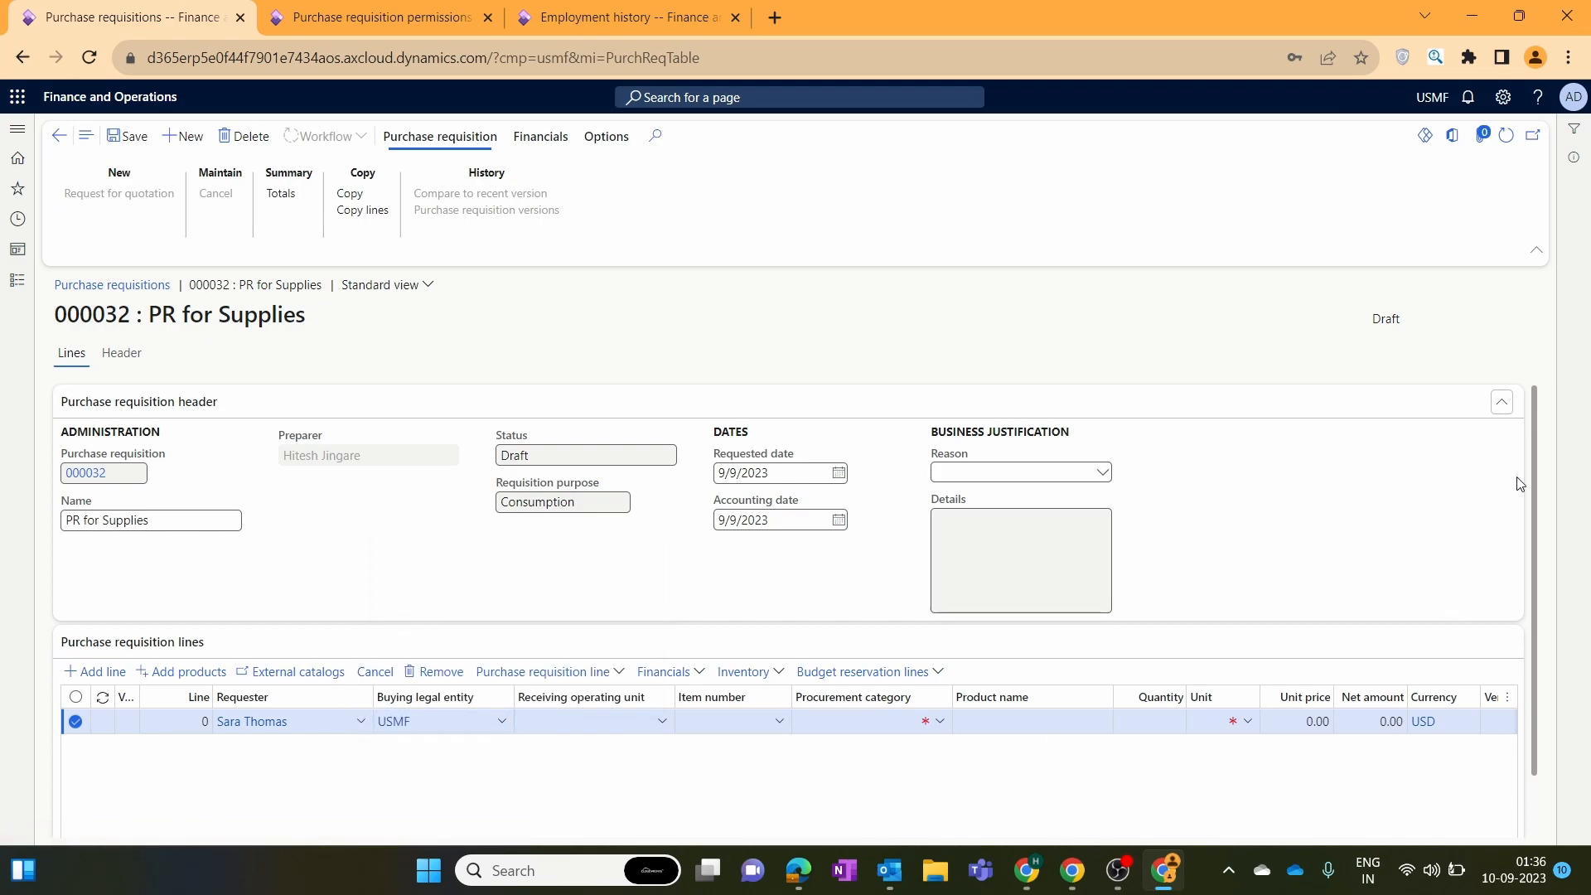
{"action": "scroll", "coordinate": [1534, 481], "scroll_direction": "down", "scroll_amount": 2}
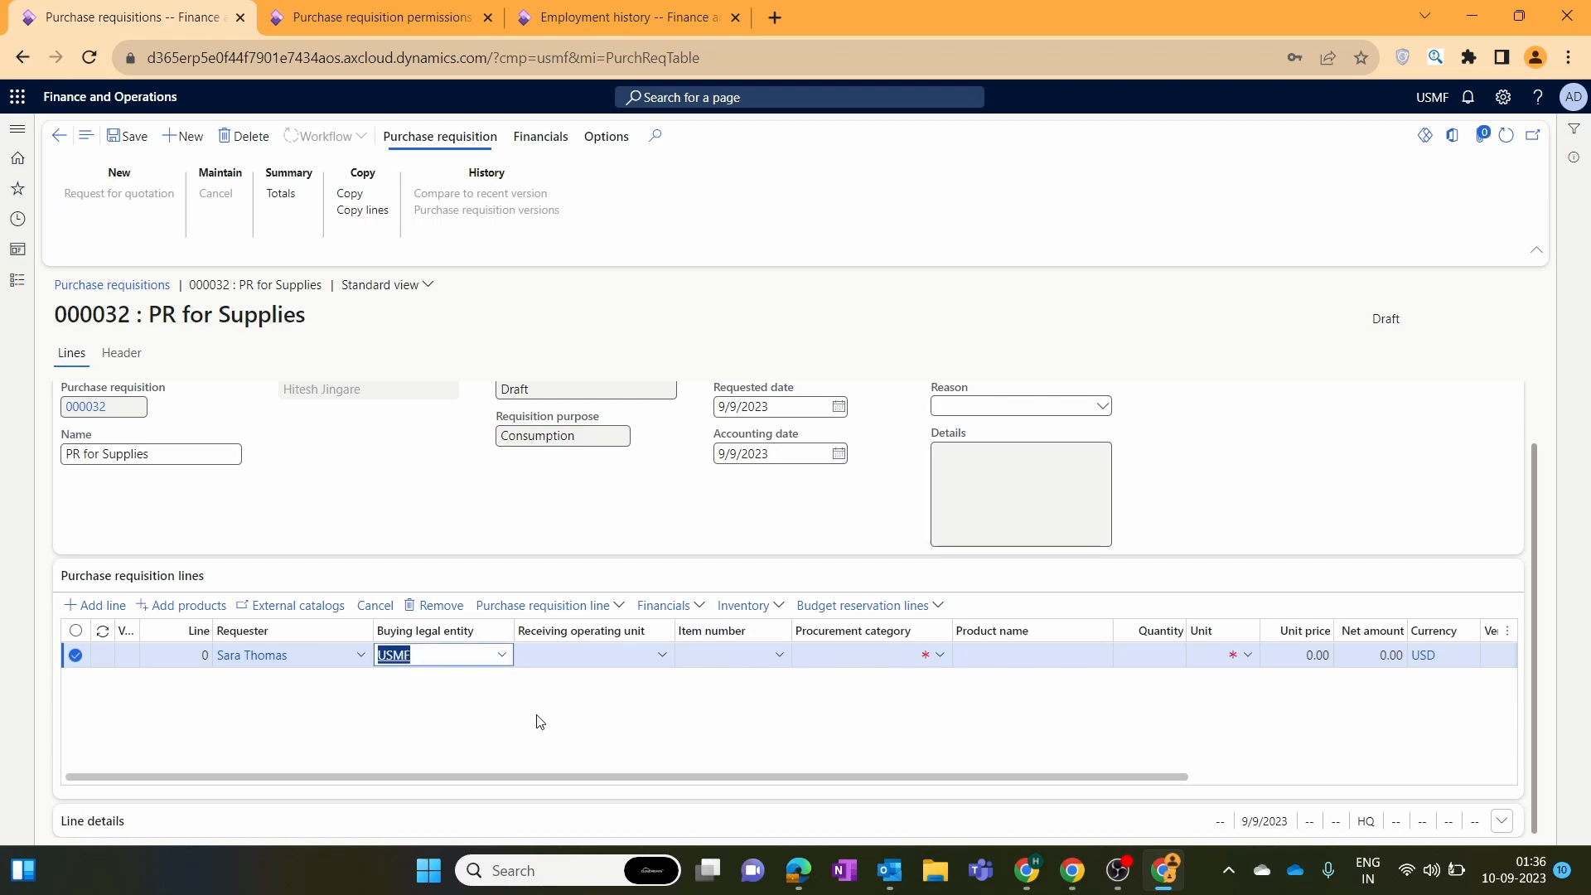
{"action": "left_click", "coordinate": [547, 725]}
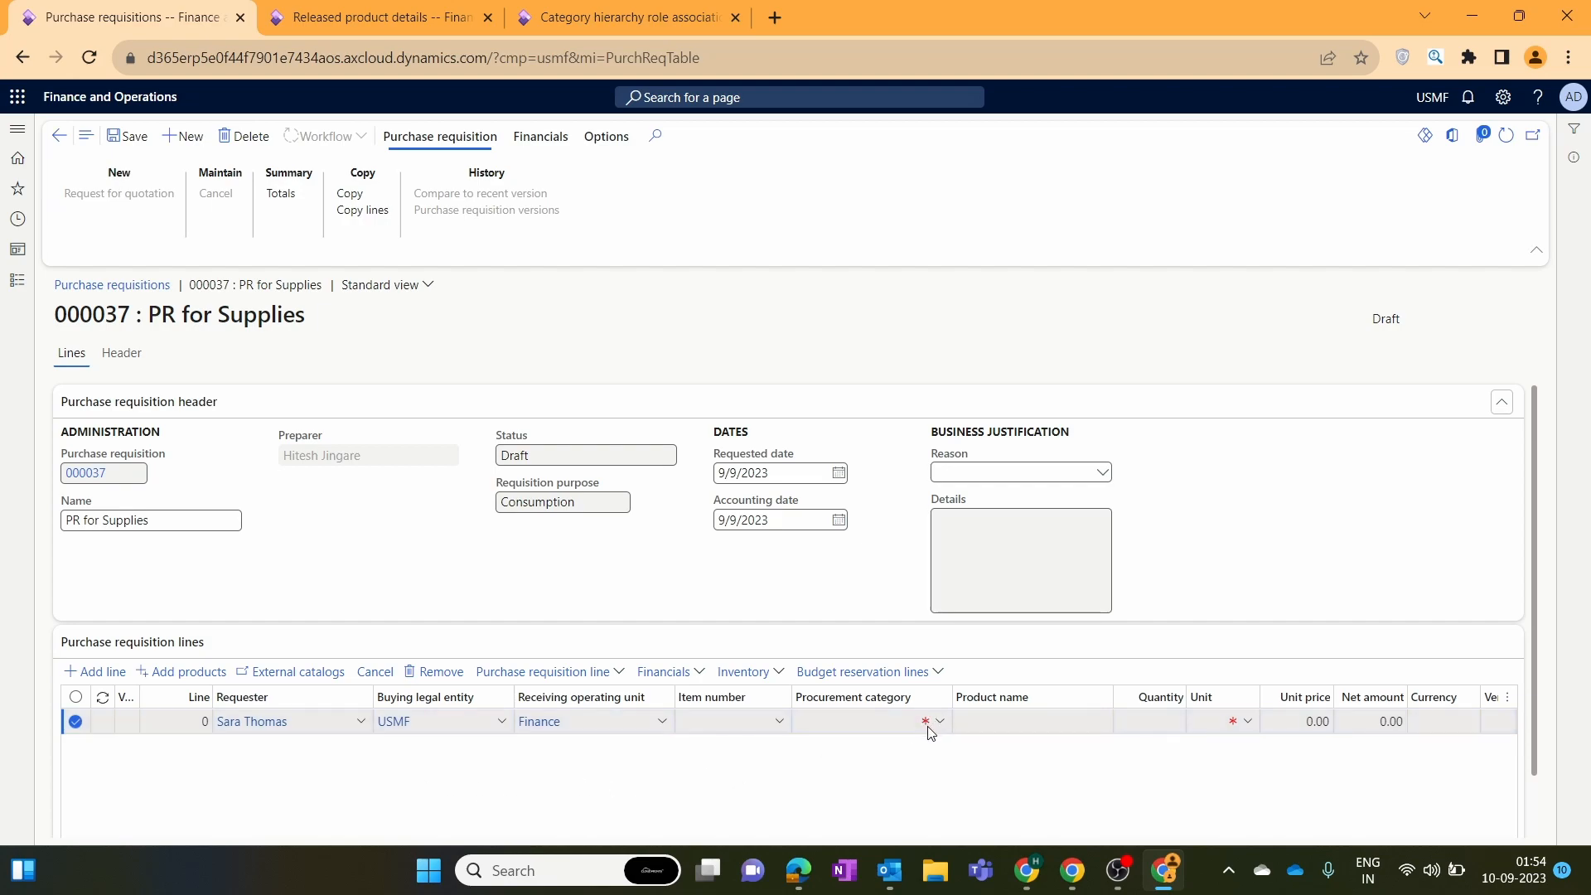
Check the line's Item number lookup (no products listed) and close the Released product details tab.
{"action": "left_click", "coordinate": [780, 727]}
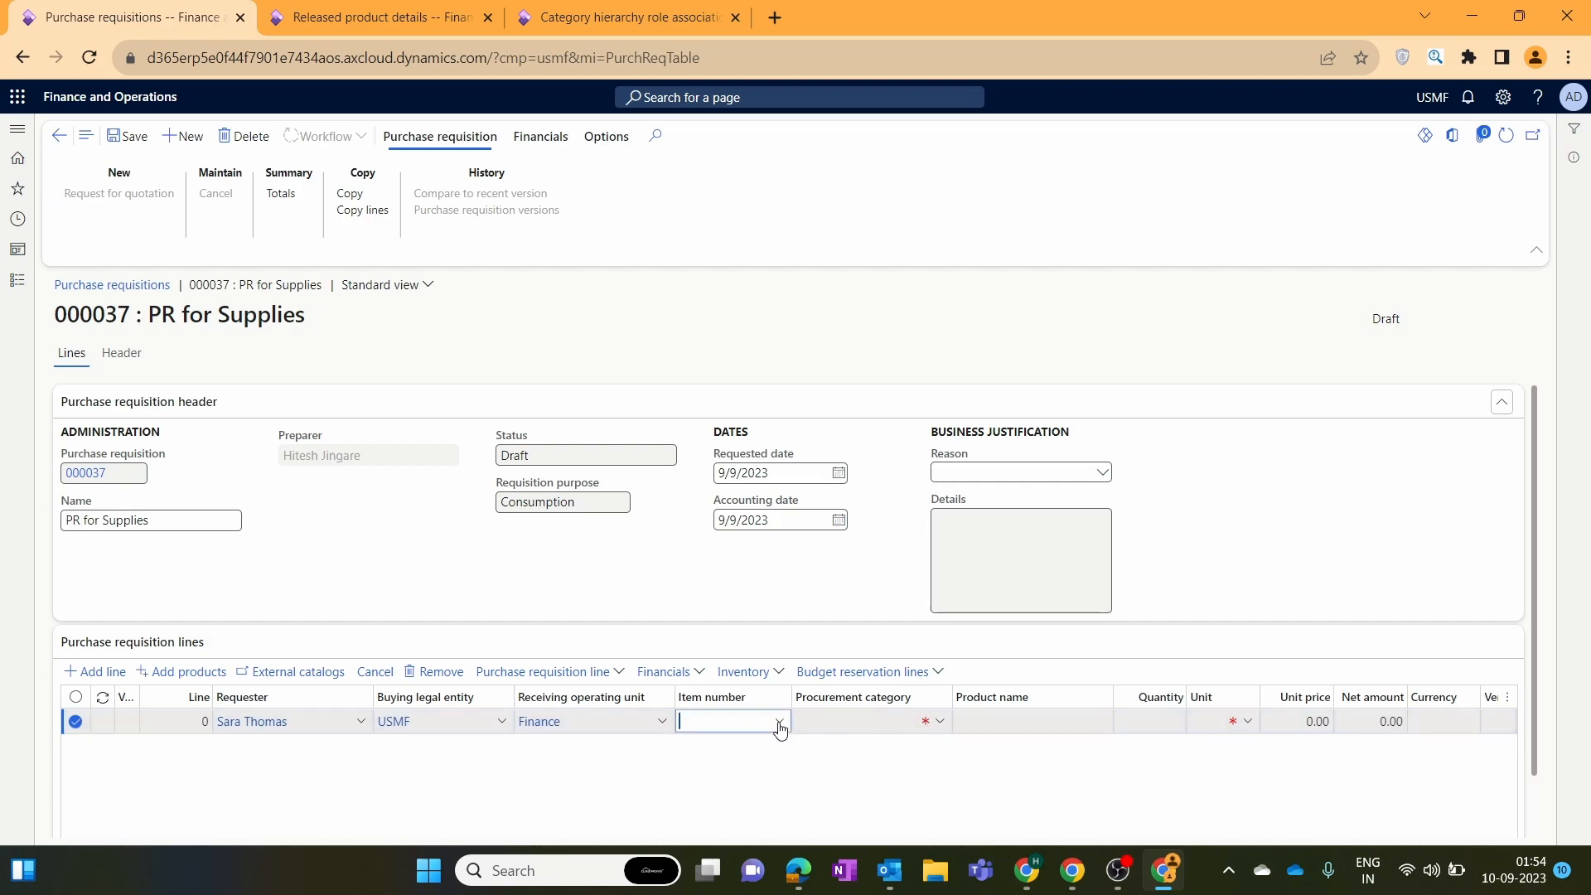
{"action": "left_click", "coordinate": [780, 727]}
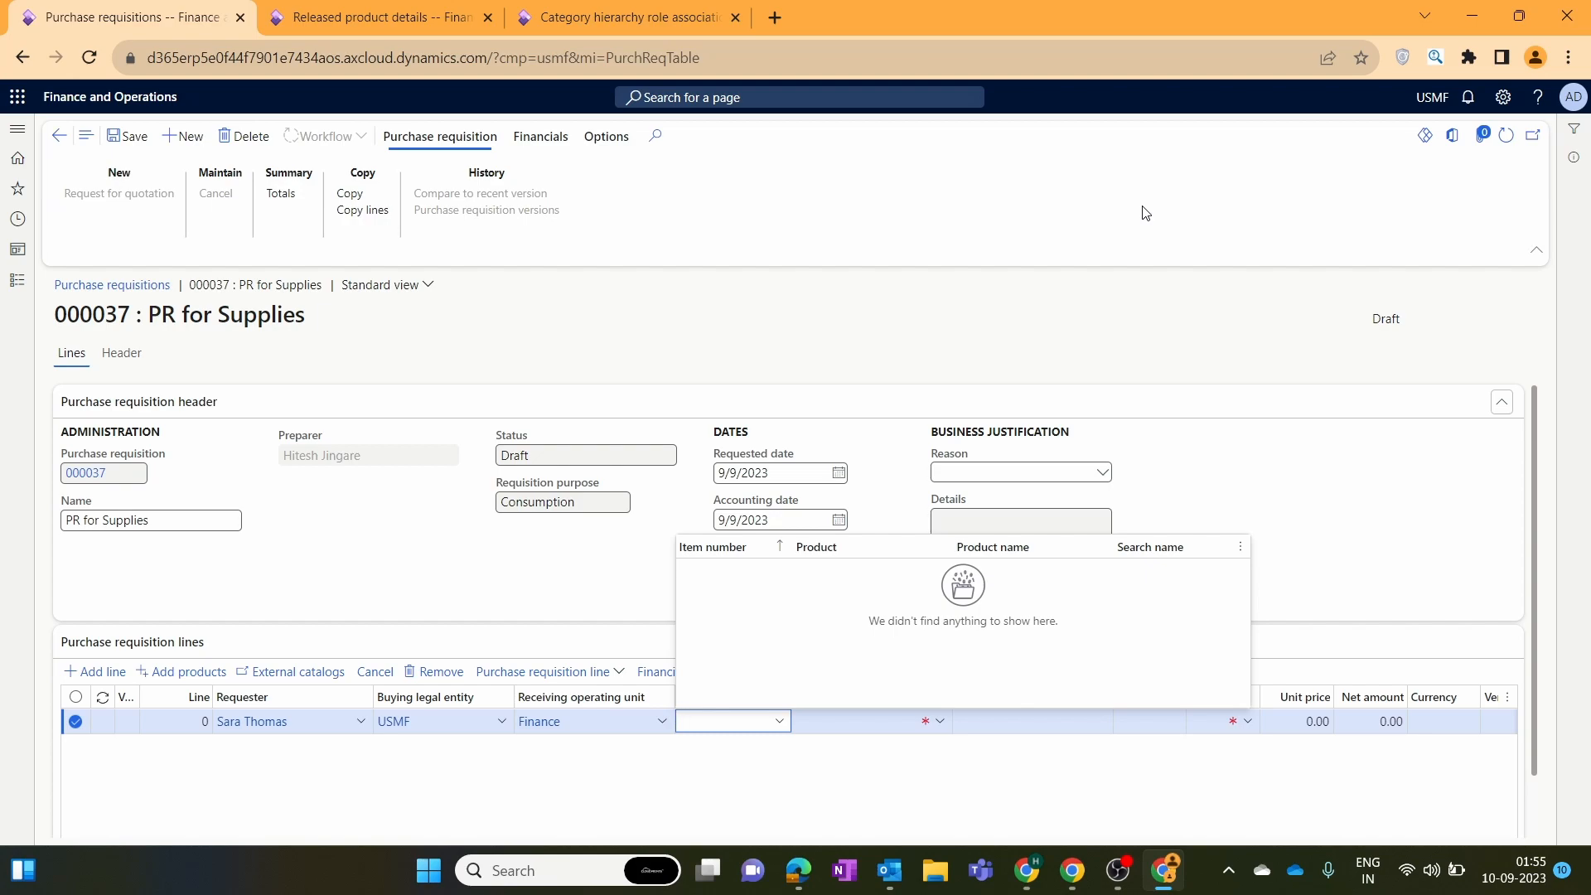
{"action": "left_click", "coordinate": [488, 17]}
Go to Released products and open product categories for C0001 Microsoft Natural Keyboard Elite.
{"action": "left_click", "coordinate": [415, 17]}
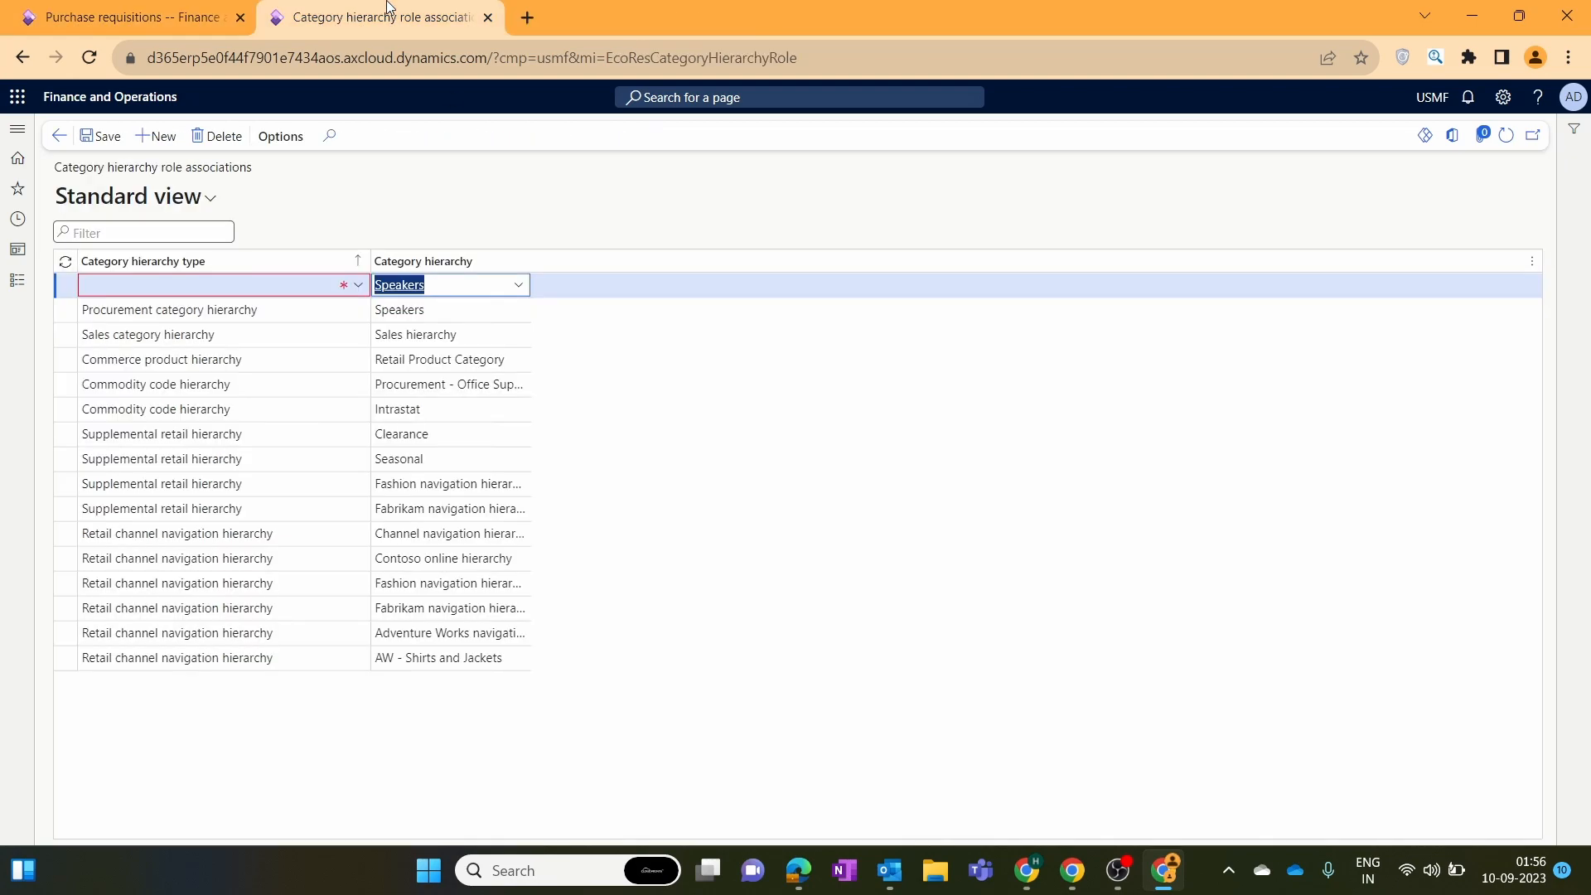
{"action": "left_click", "coordinate": [17, 281]}
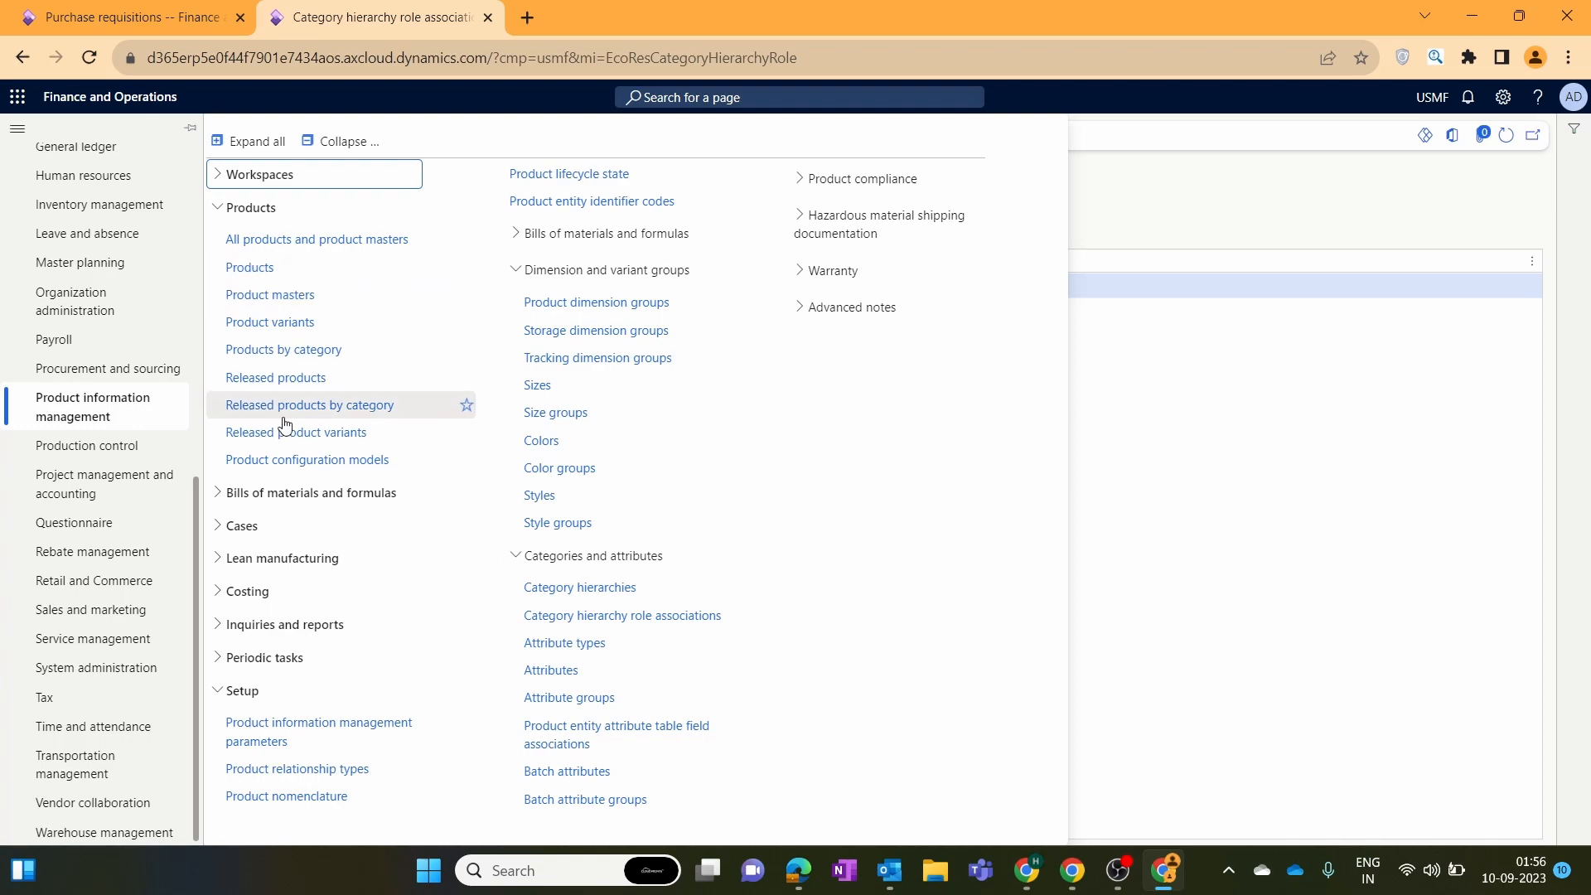
{"action": "left_click", "coordinate": [287, 381]}
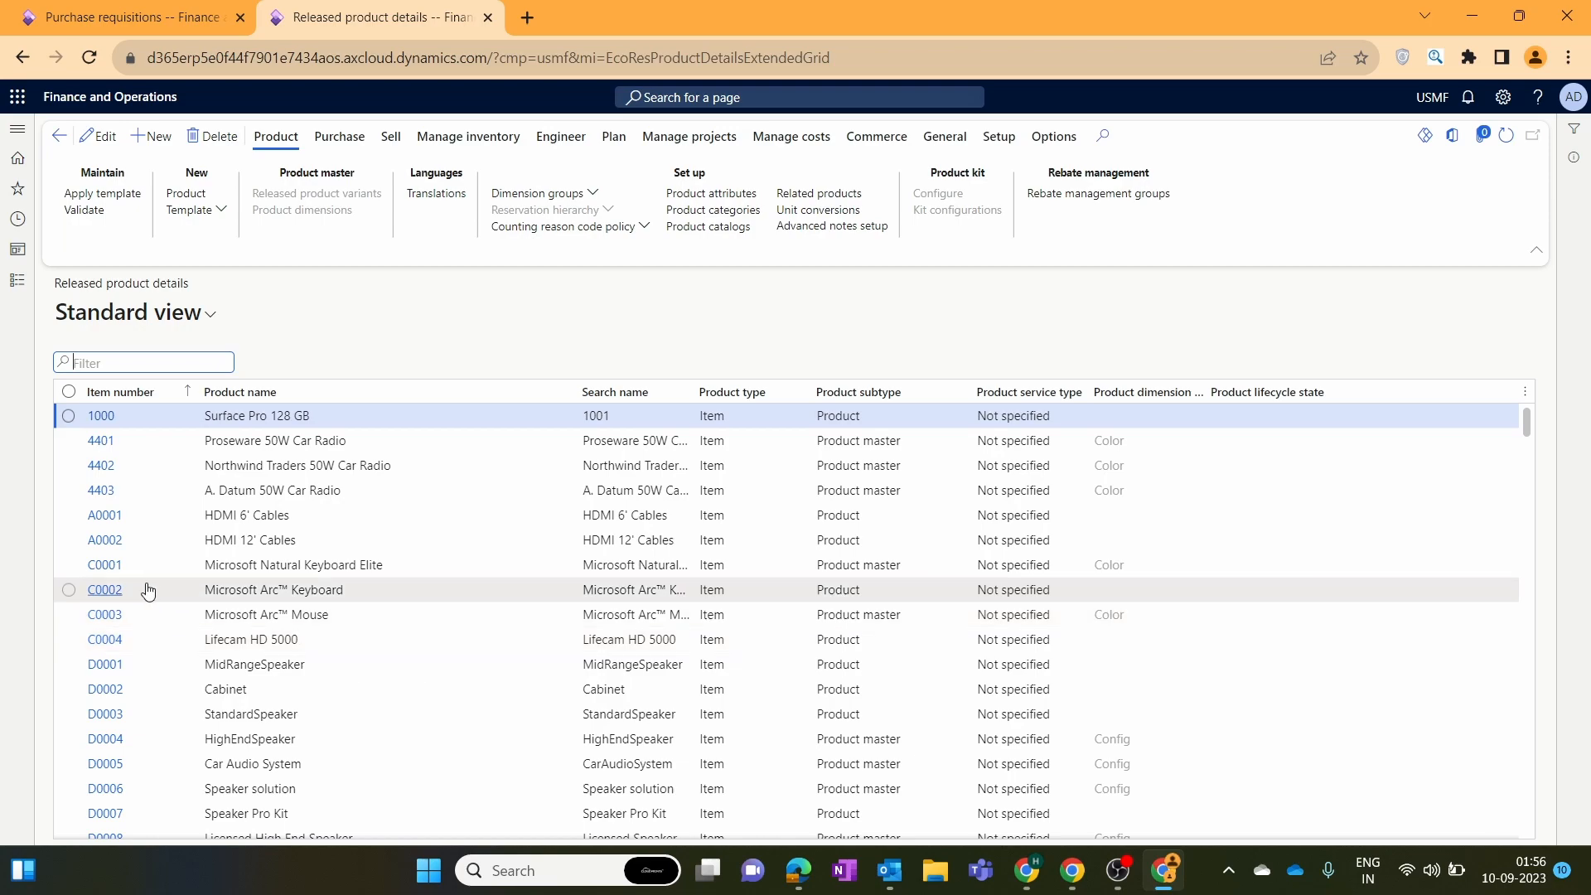
{"action": "left_click", "coordinate": [69, 564]}
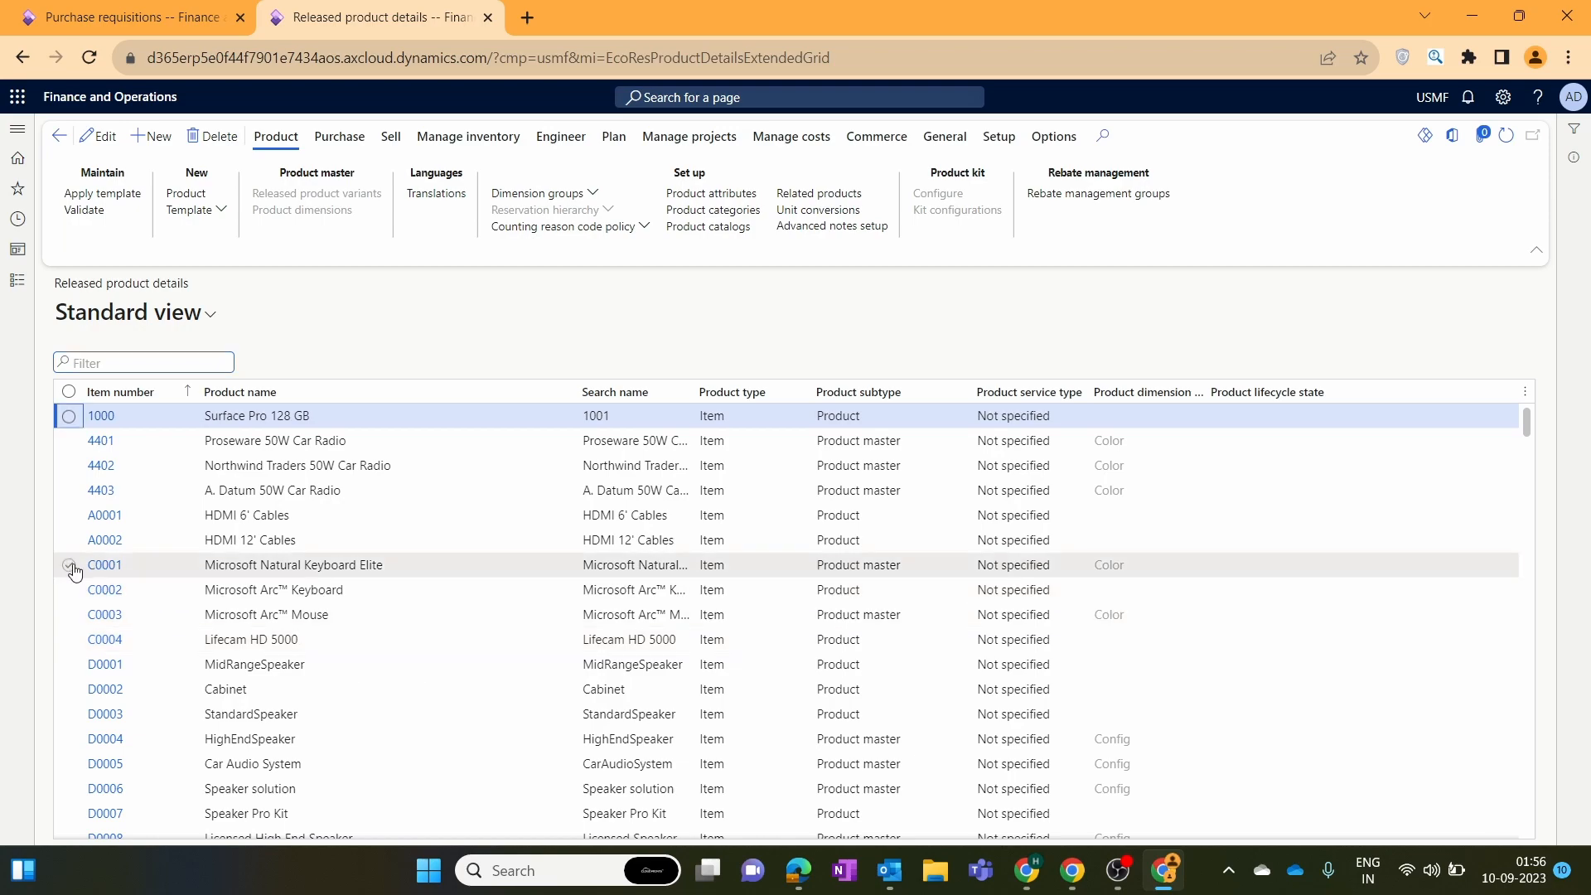
{"action": "left_click", "coordinate": [704, 212]}
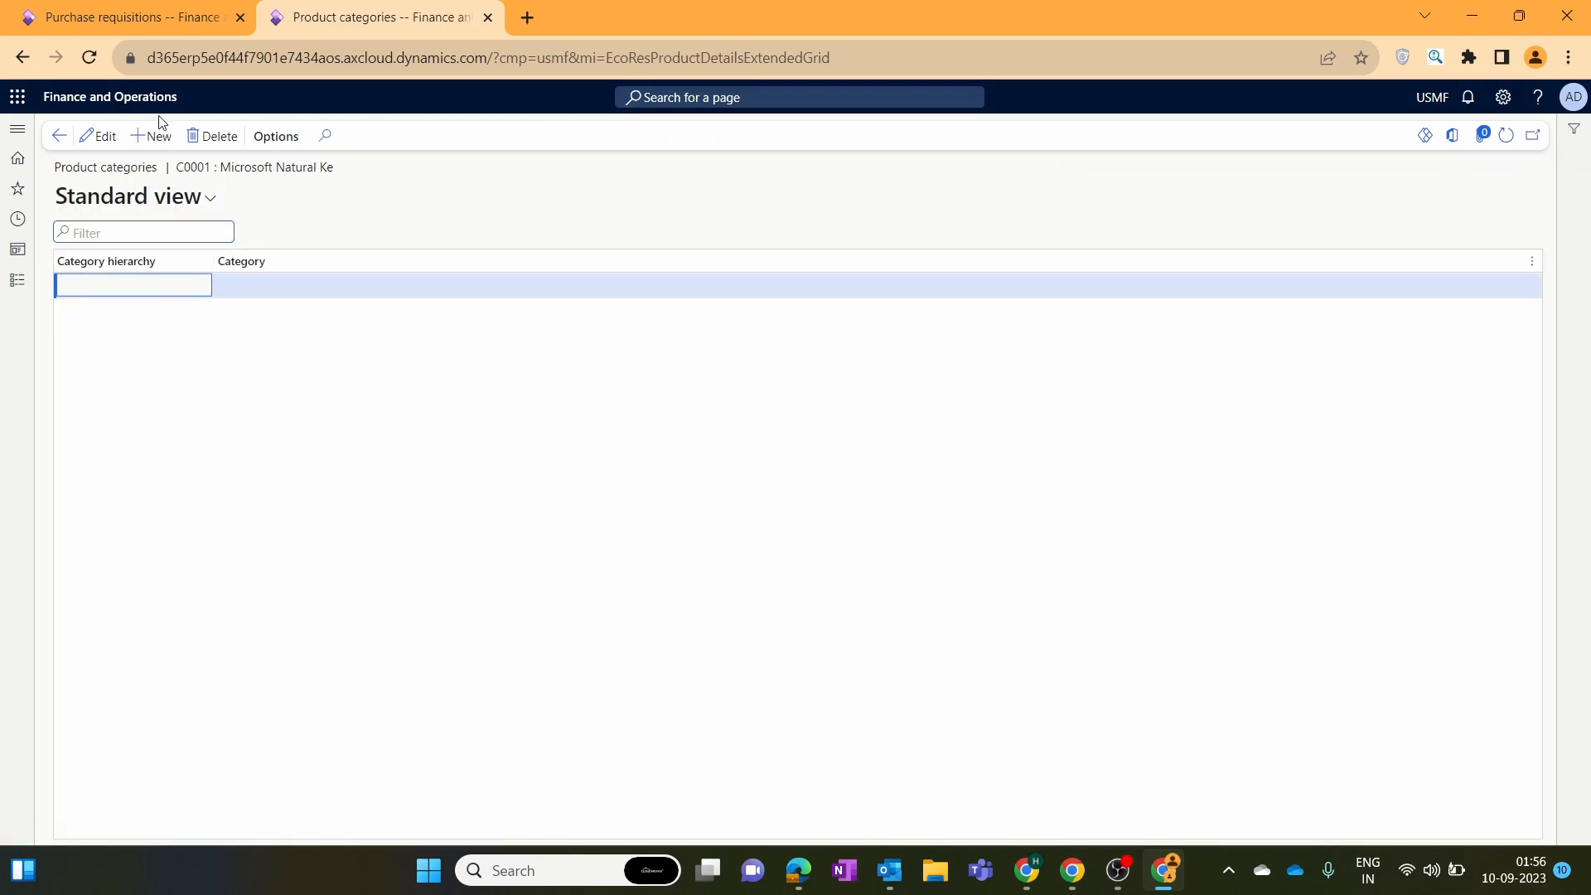
Add a category row for C0001 using the Procurement - Office Supplies hierarchy.
{"action": "left_click", "coordinate": [153, 136]}
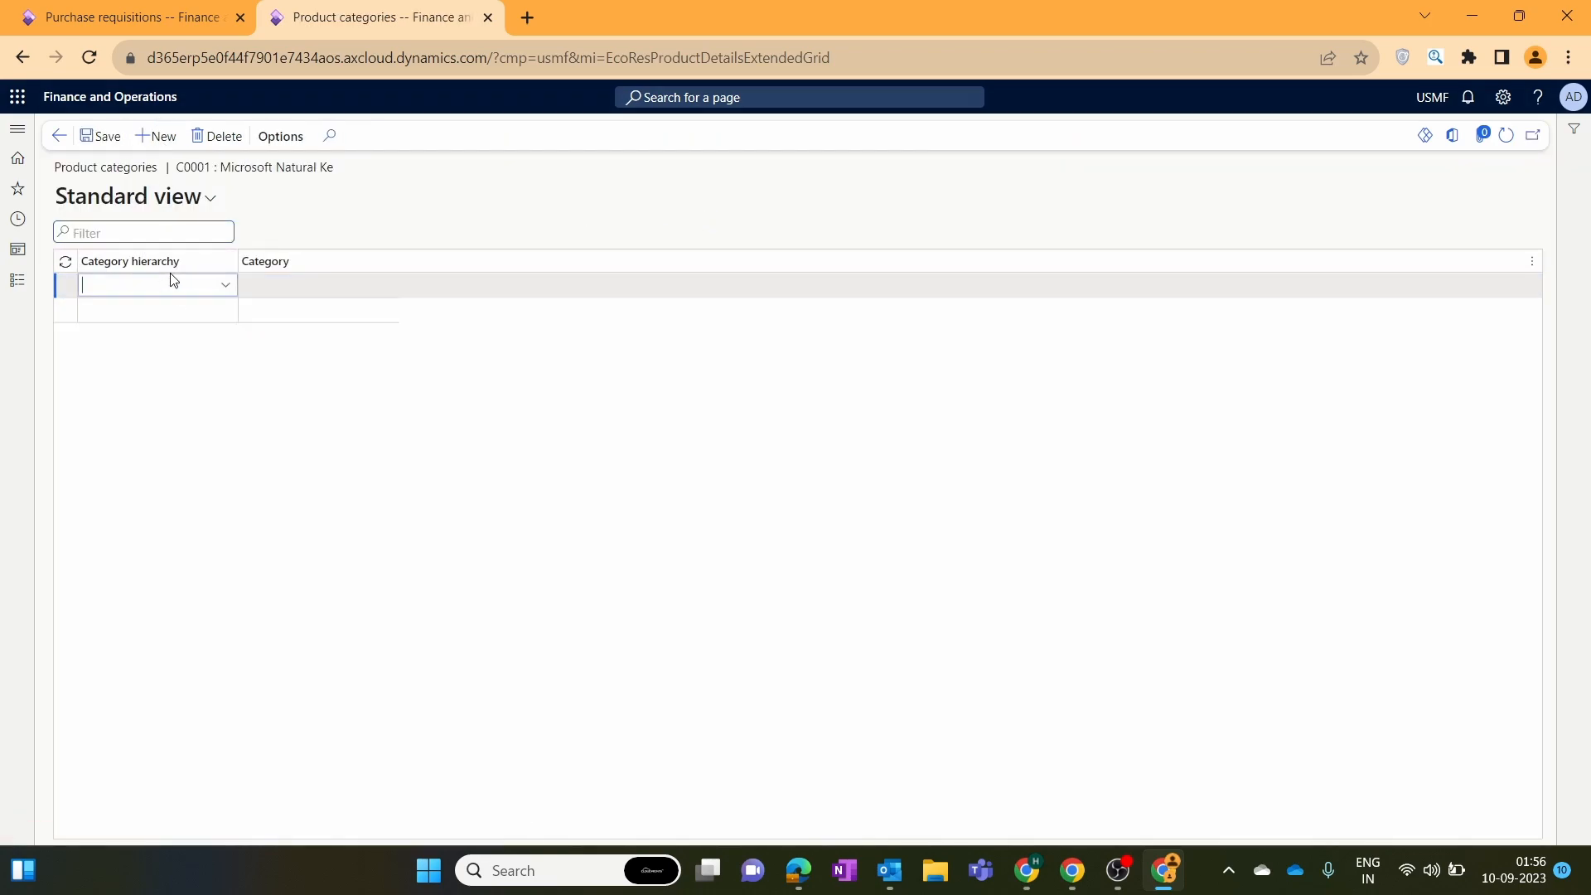
{"action": "left_click", "coordinate": [221, 287]}
{"action": "scroll", "coordinate": [217, 441], "scroll_direction": "down", "scroll_amount": 5}
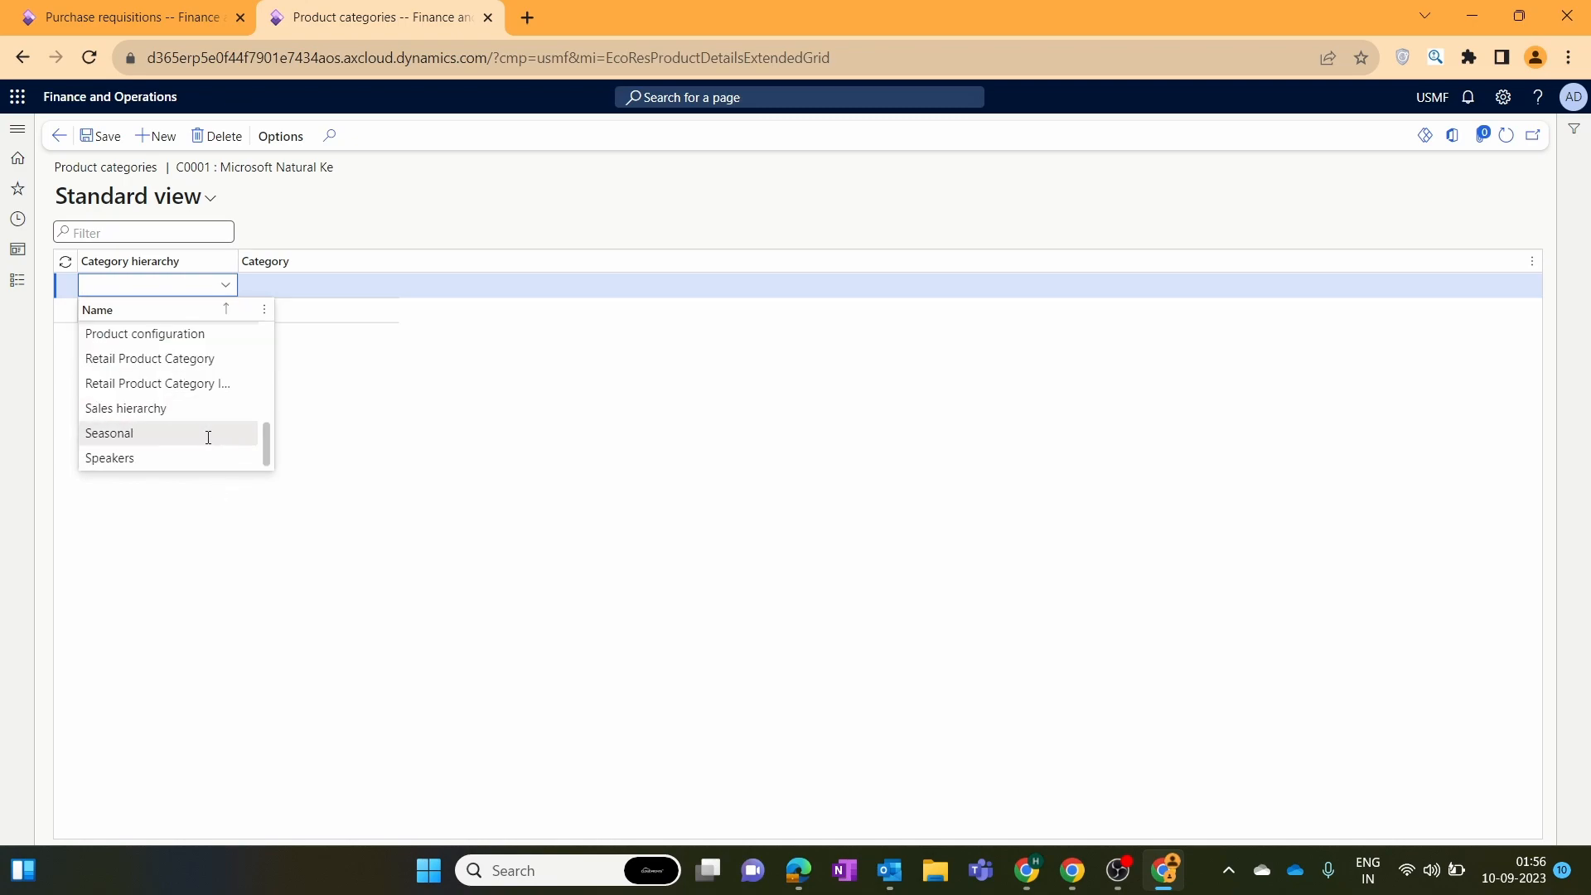
{"action": "scroll", "coordinate": [213, 431], "scroll_direction": "up", "scroll_amount": 5}
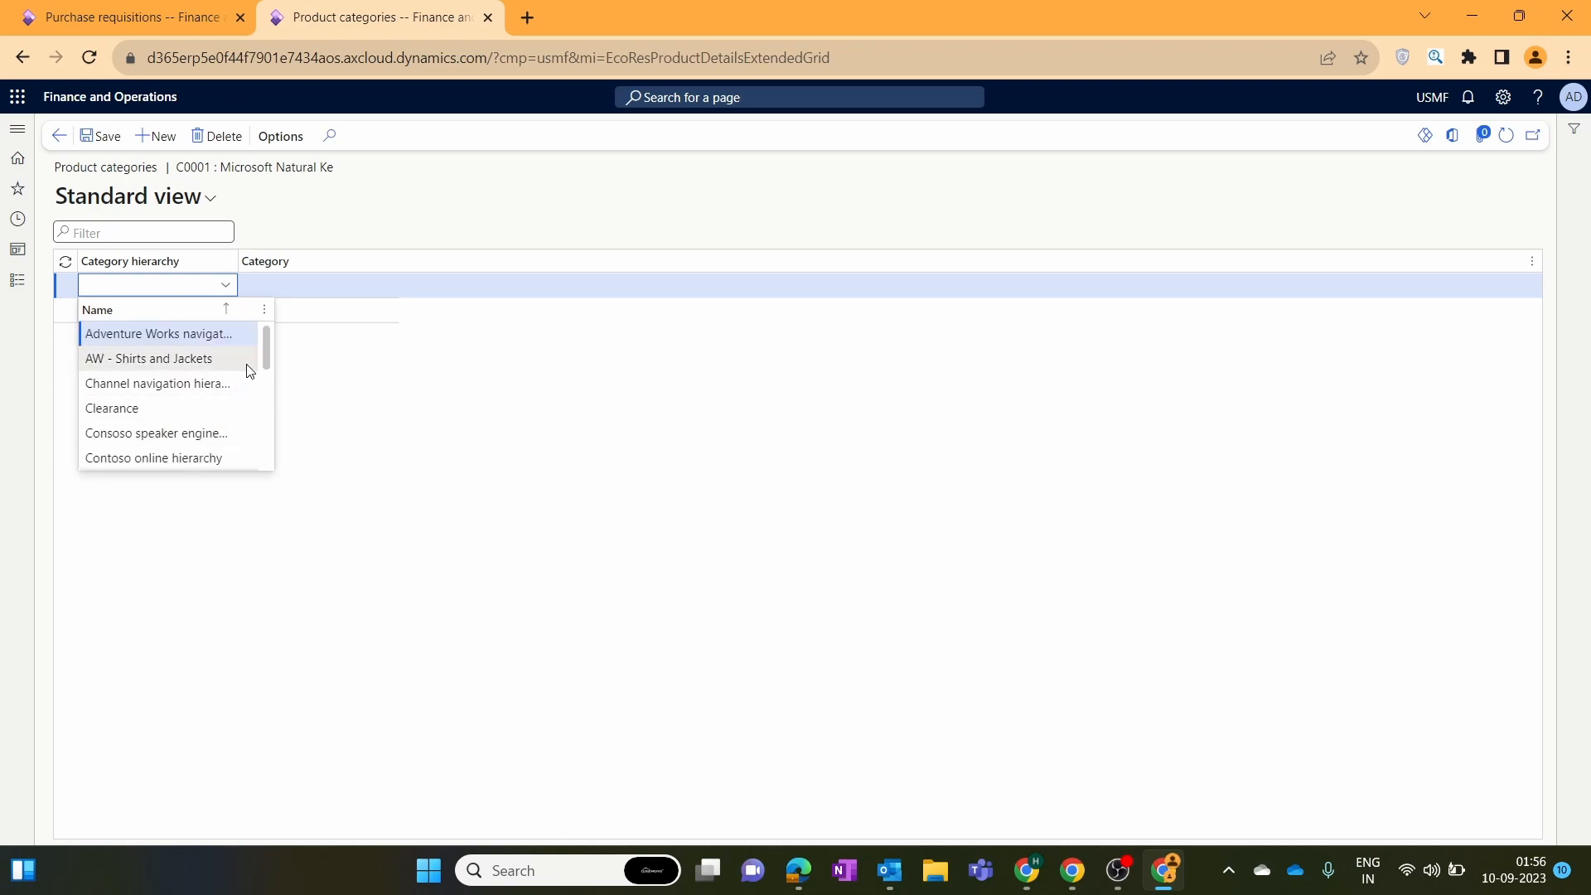
{"action": "left_click_drag", "start_coordinate": [265, 347], "coordinate": [256, 387]}
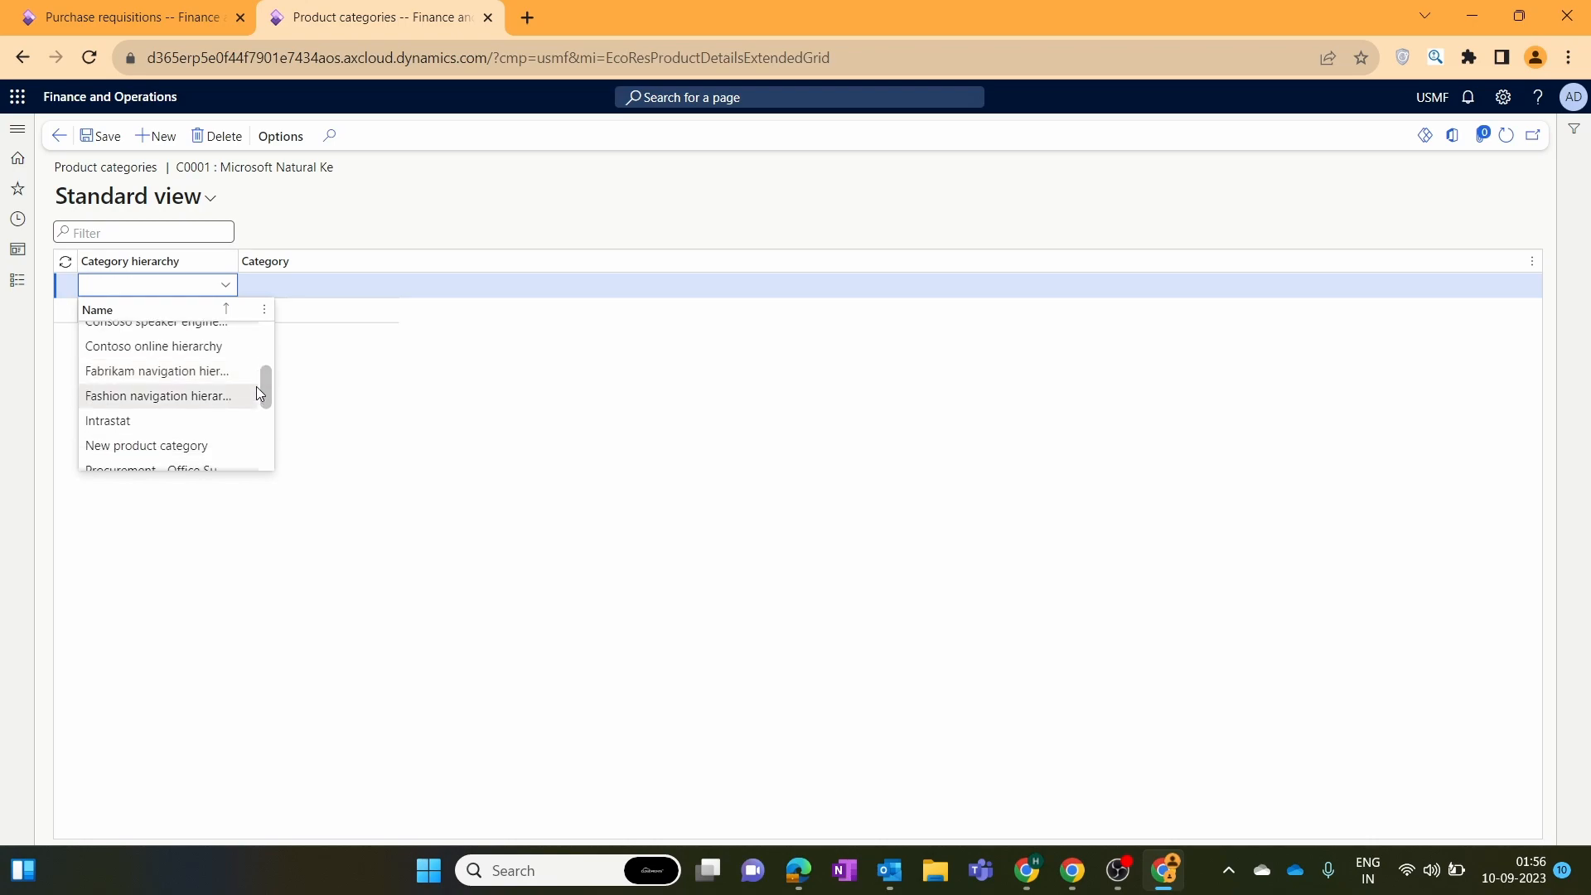
{"action": "left_click", "coordinate": [256, 393]}
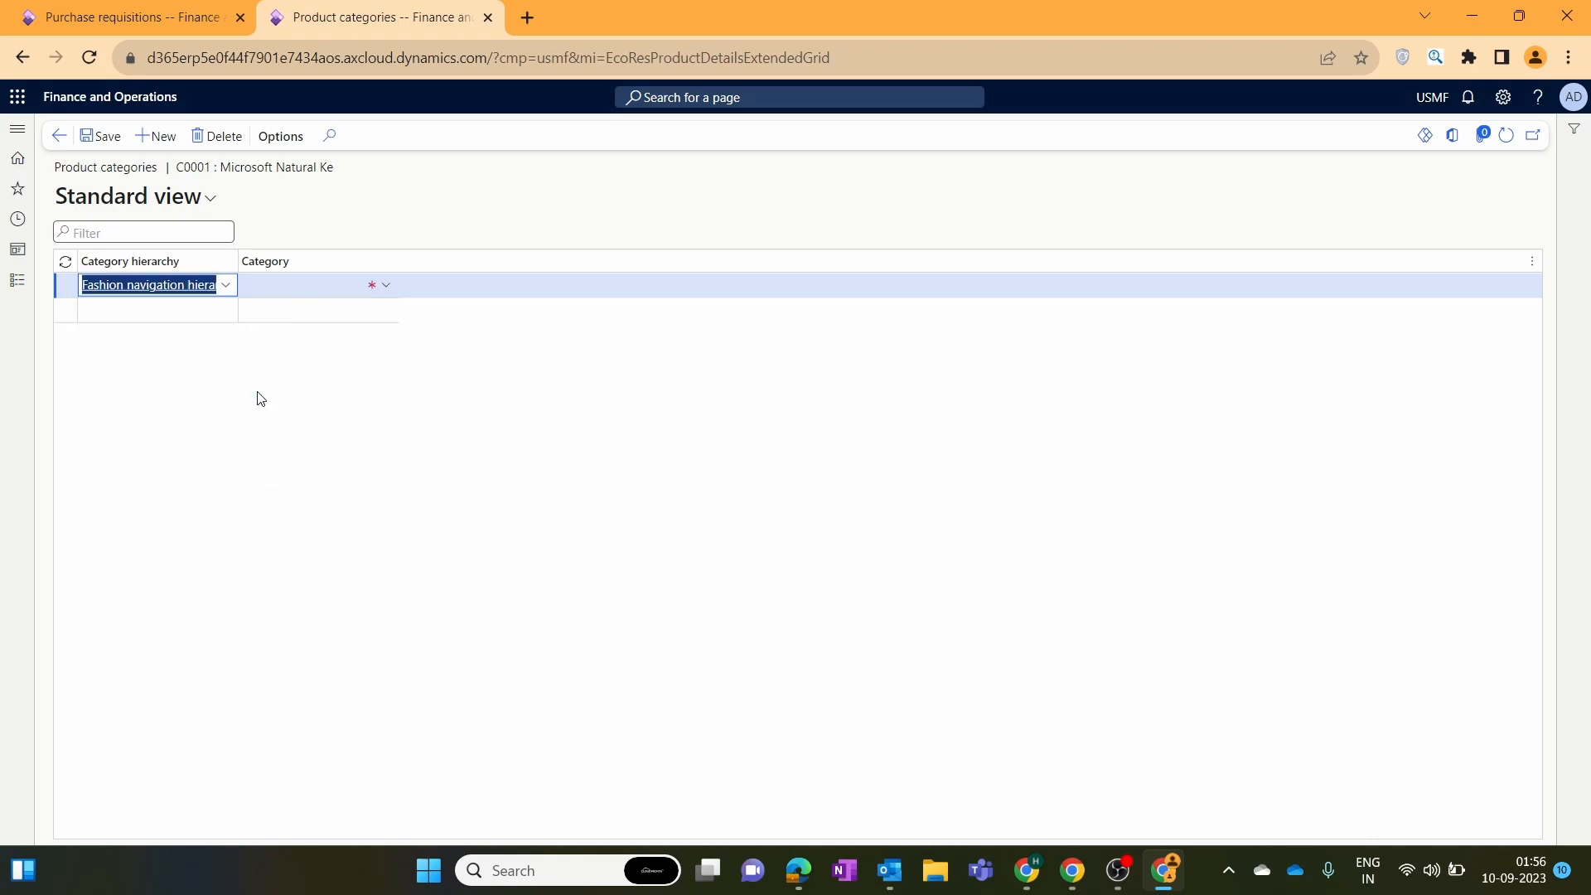
{"action": "left_click", "coordinate": [225, 285]}
{"action": "left_click", "coordinate": [252, 411]}
{"action": "left_click", "coordinate": [383, 287]}
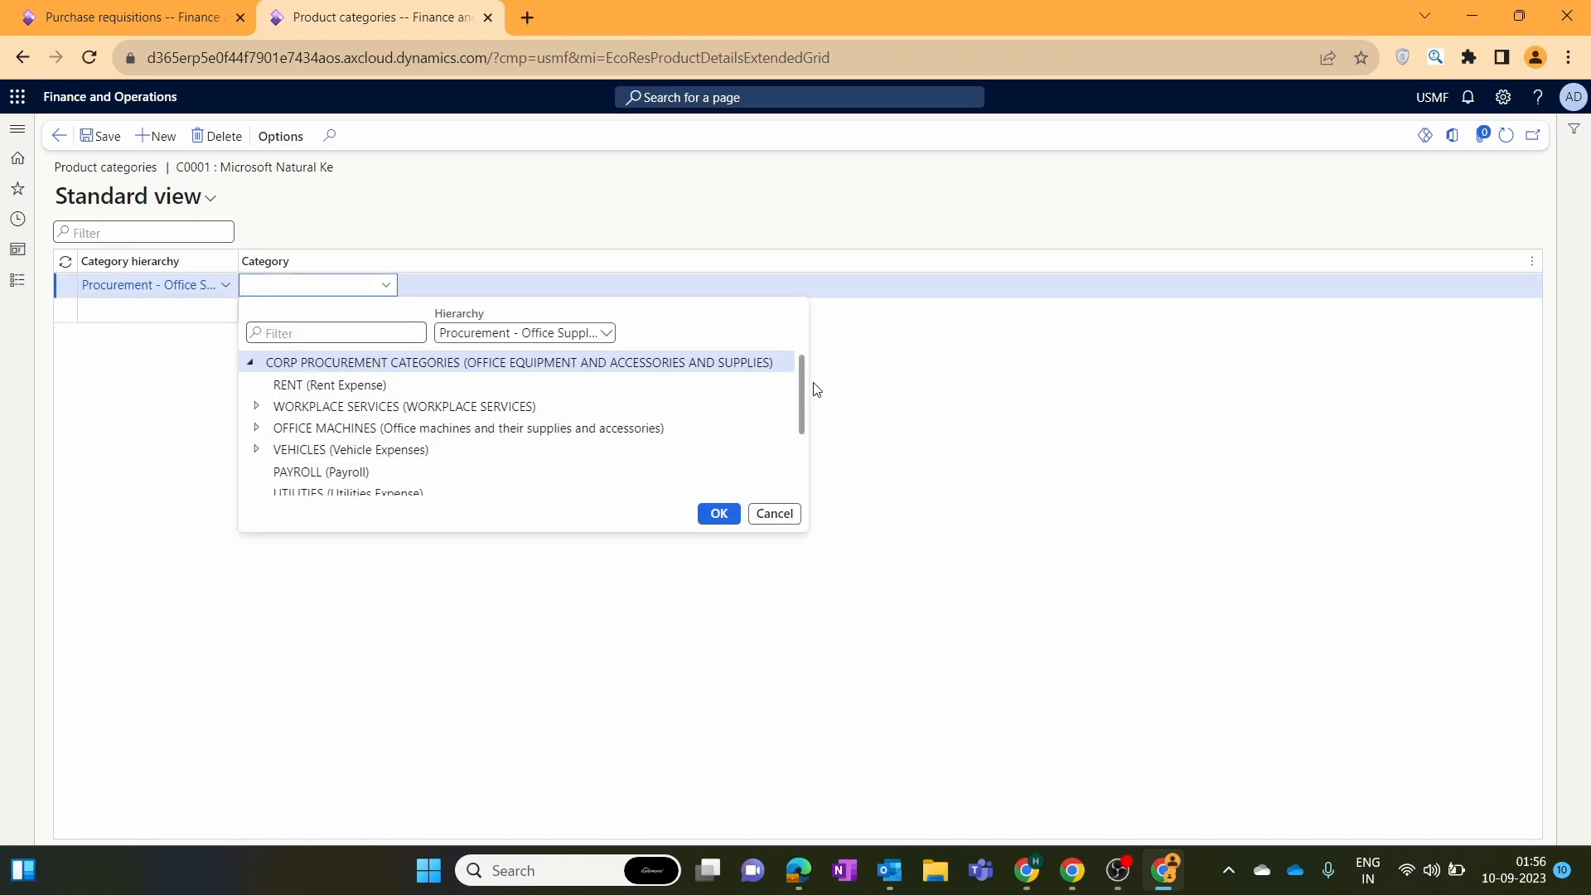
{"action": "left_click_drag", "start_coordinate": [802, 395], "coordinate": [803, 443]}
Enter Computers as the category, save, and return to the released products list.
{"action": "left_click", "coordinate": [288, 286]}
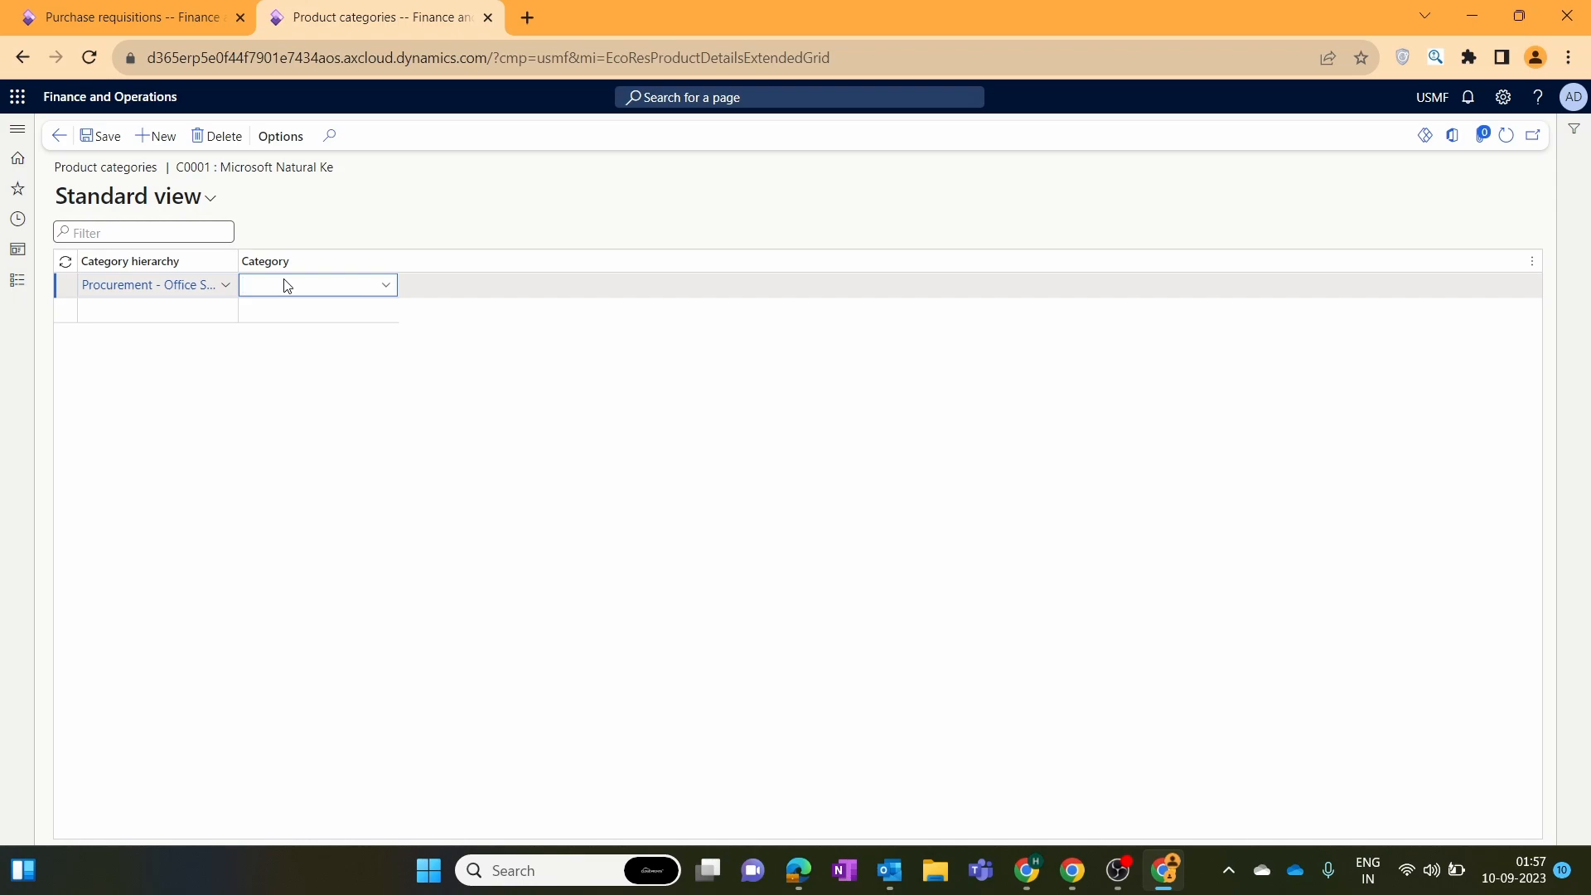
{"action": "type", "text": "co"}
{"action": "left_click", "coordinate": [100, 136]}
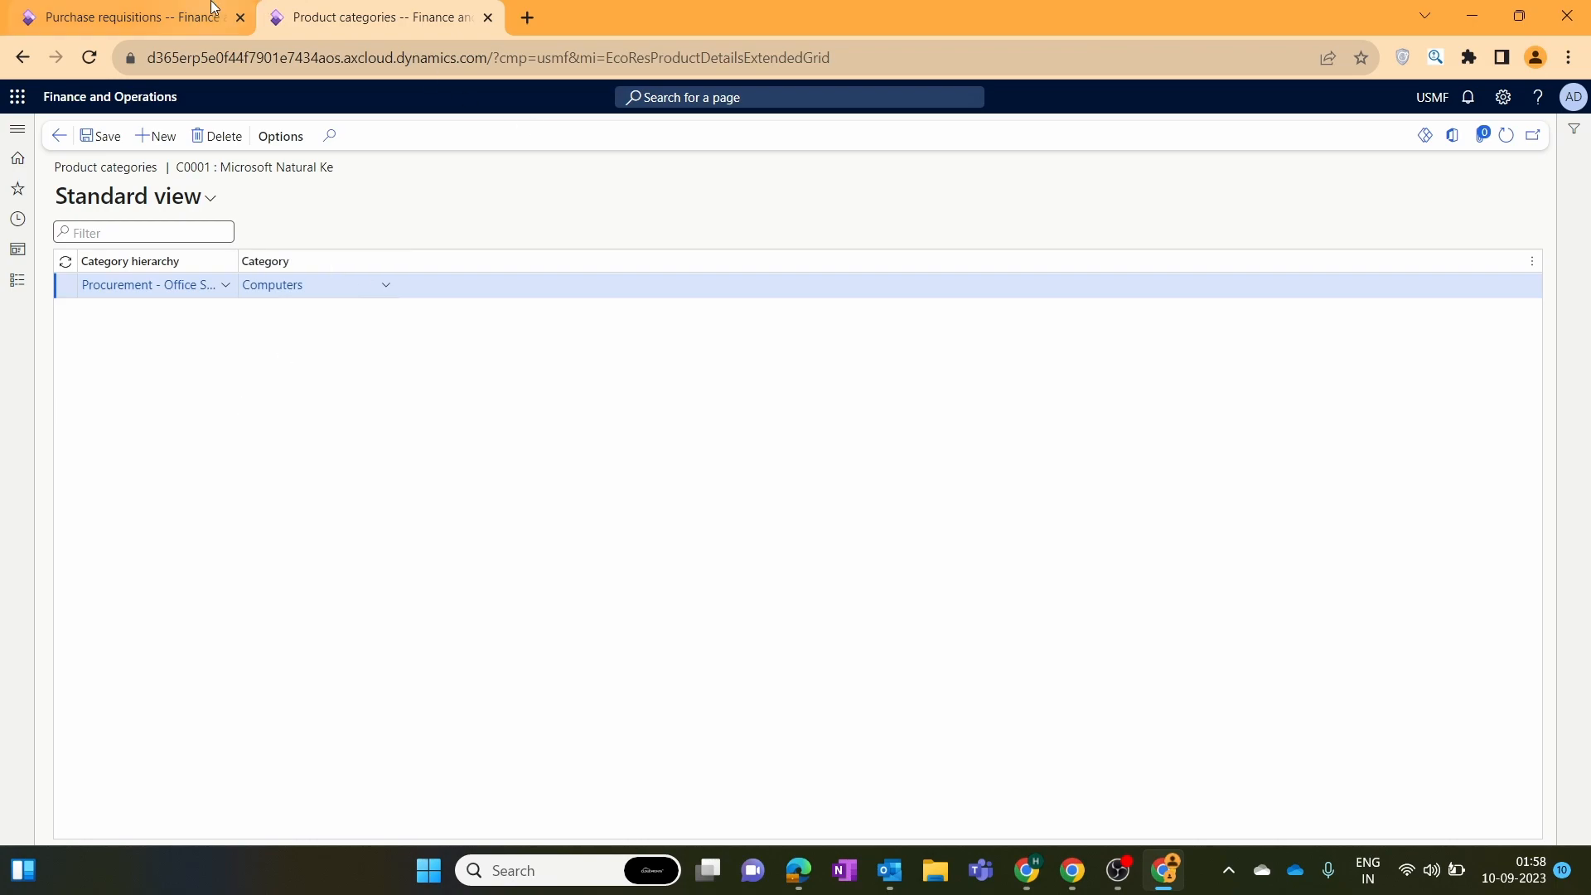
{"action": "left_click", "coordinate": [58, 135]}
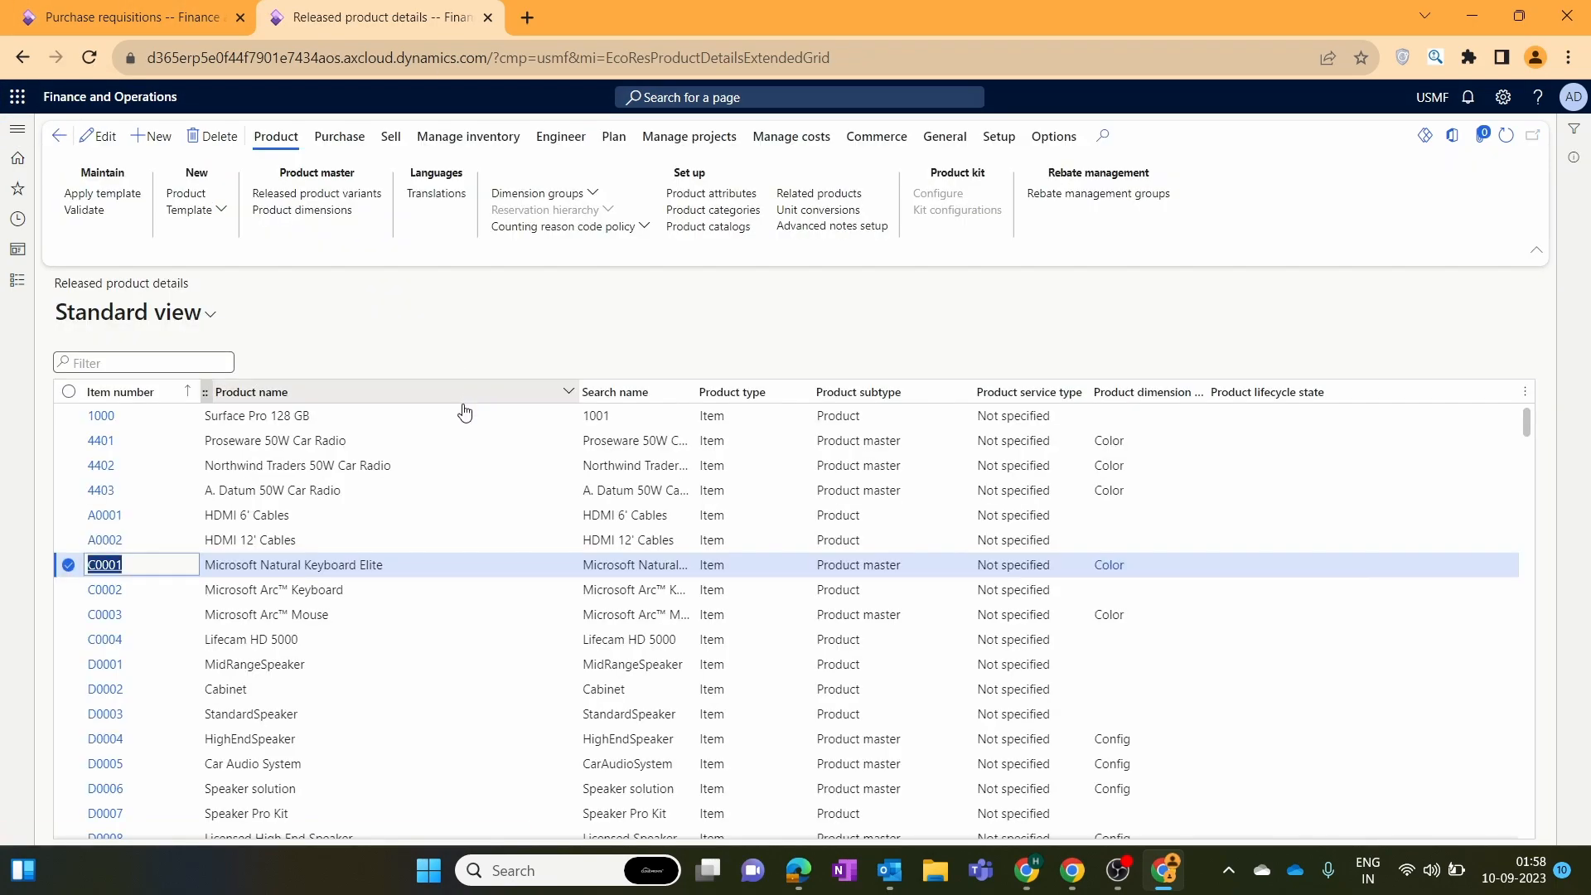
Open product categories for C0002 and choose the Procurement - Office Supplies hierarchy.
{"action": "left_click", "coordinate": [69, 590]}
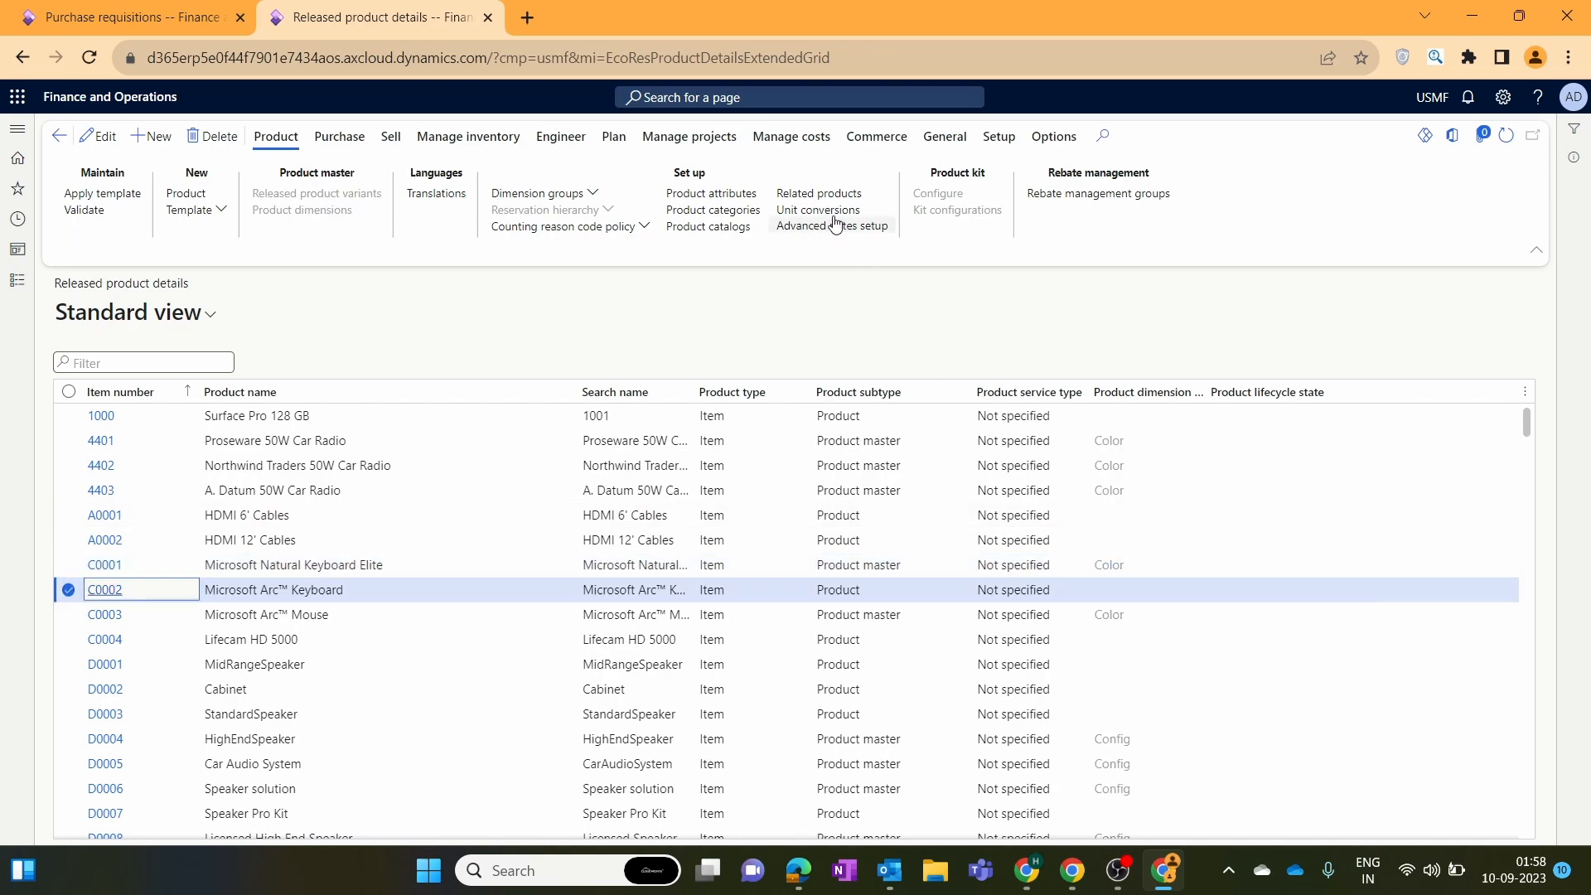
{"action": "left_click", "coordinate": [713, 210]}
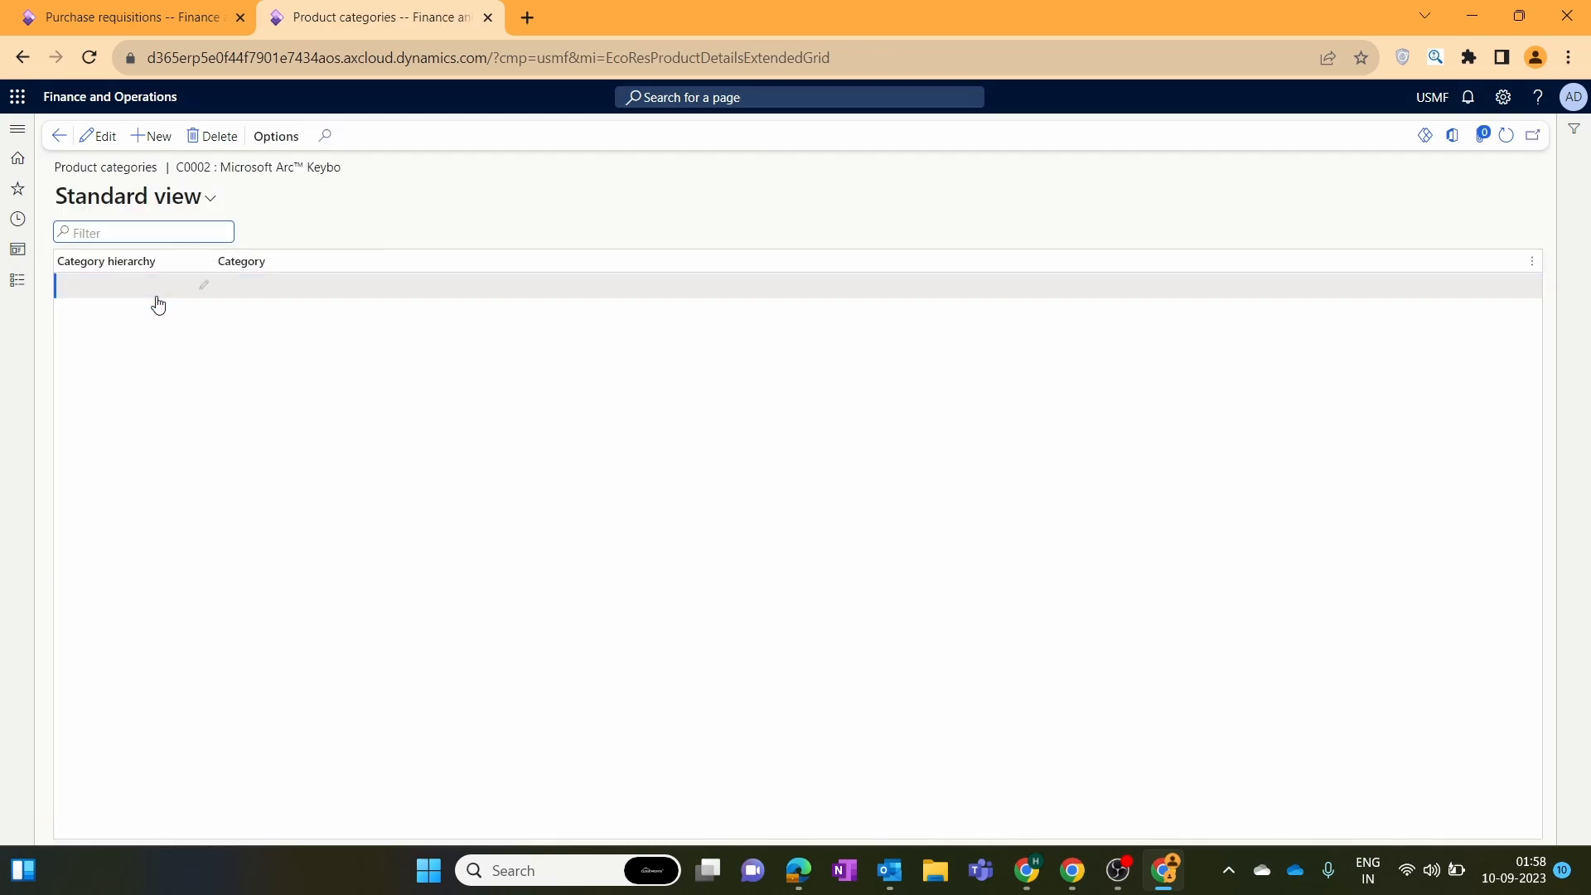
{"action": "left_click", "coordinate": [209, 282]}
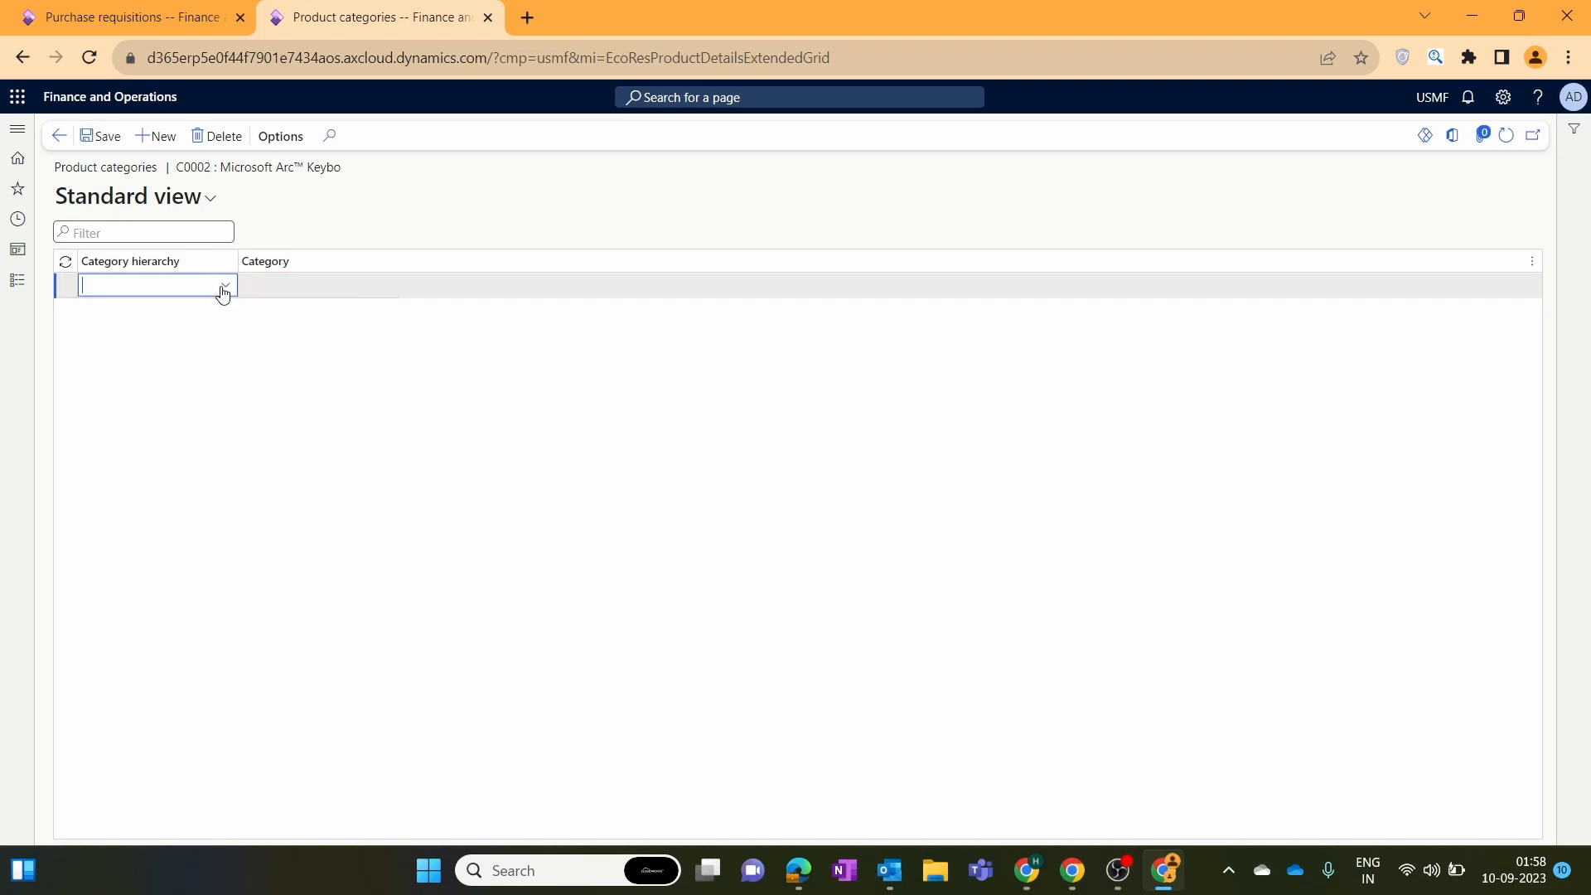
{"action": "left_click", "coordinate": [223, 286]}
{"action": "scroll", "coordinate": [208, 420], "scroll_direction": "down", "scroll_amount": 5}
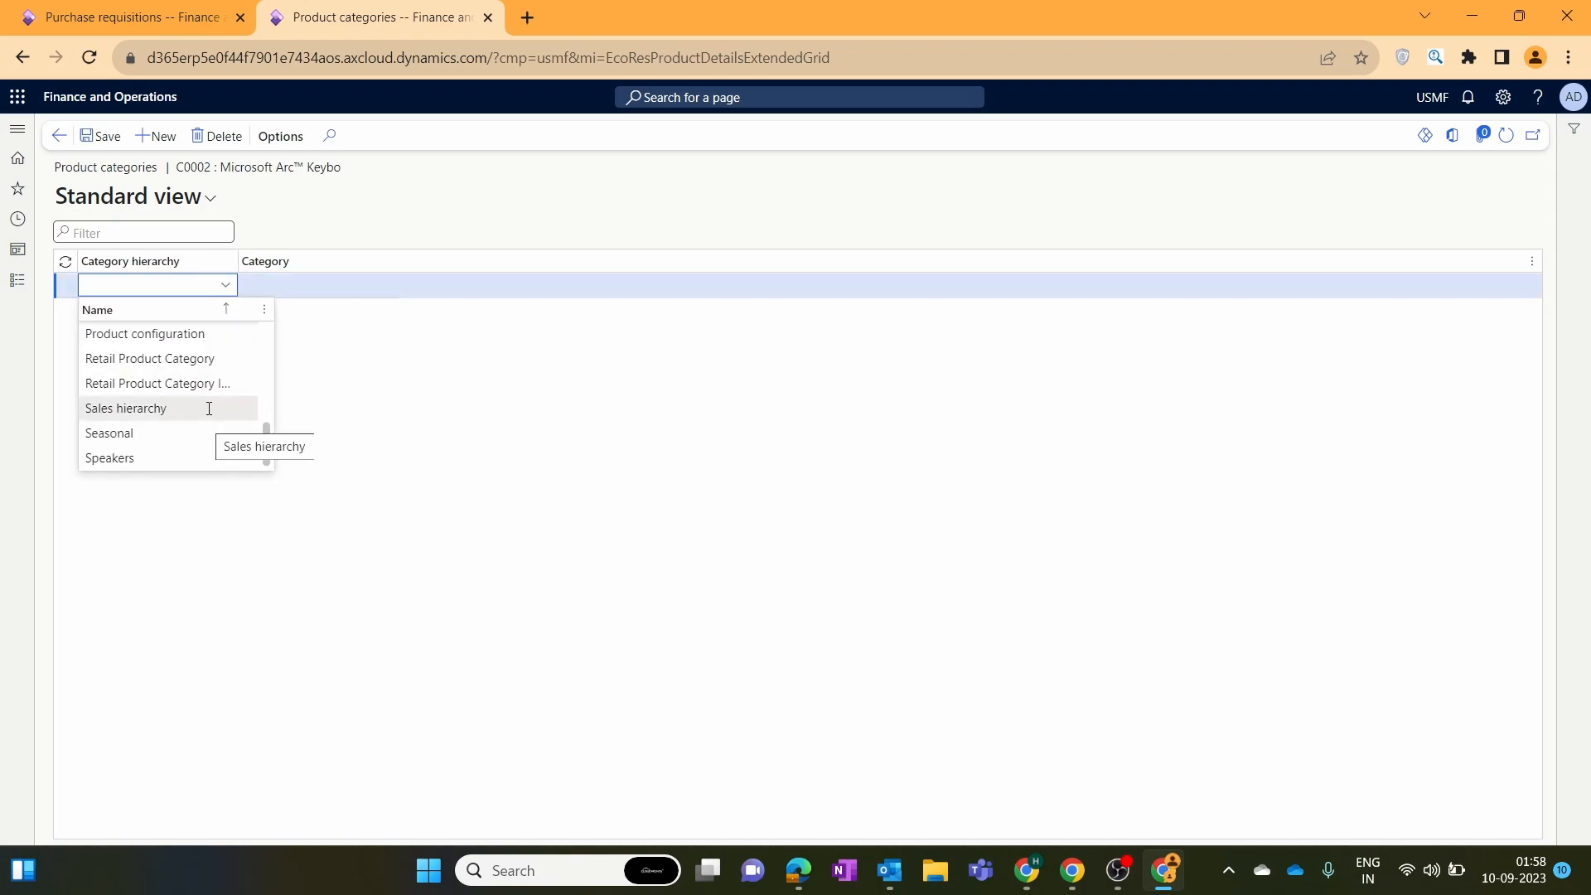
{"action": "left_click_drag", "start_coordinate": [264, 437], "coordinate": [262, 396]}
{"action": "left_click", "coordinate": [220, 409]}
Pick Computers under Office Machines, save, and return to the released products list.
{"action": "left_click", "coordinate": [388, 290]}
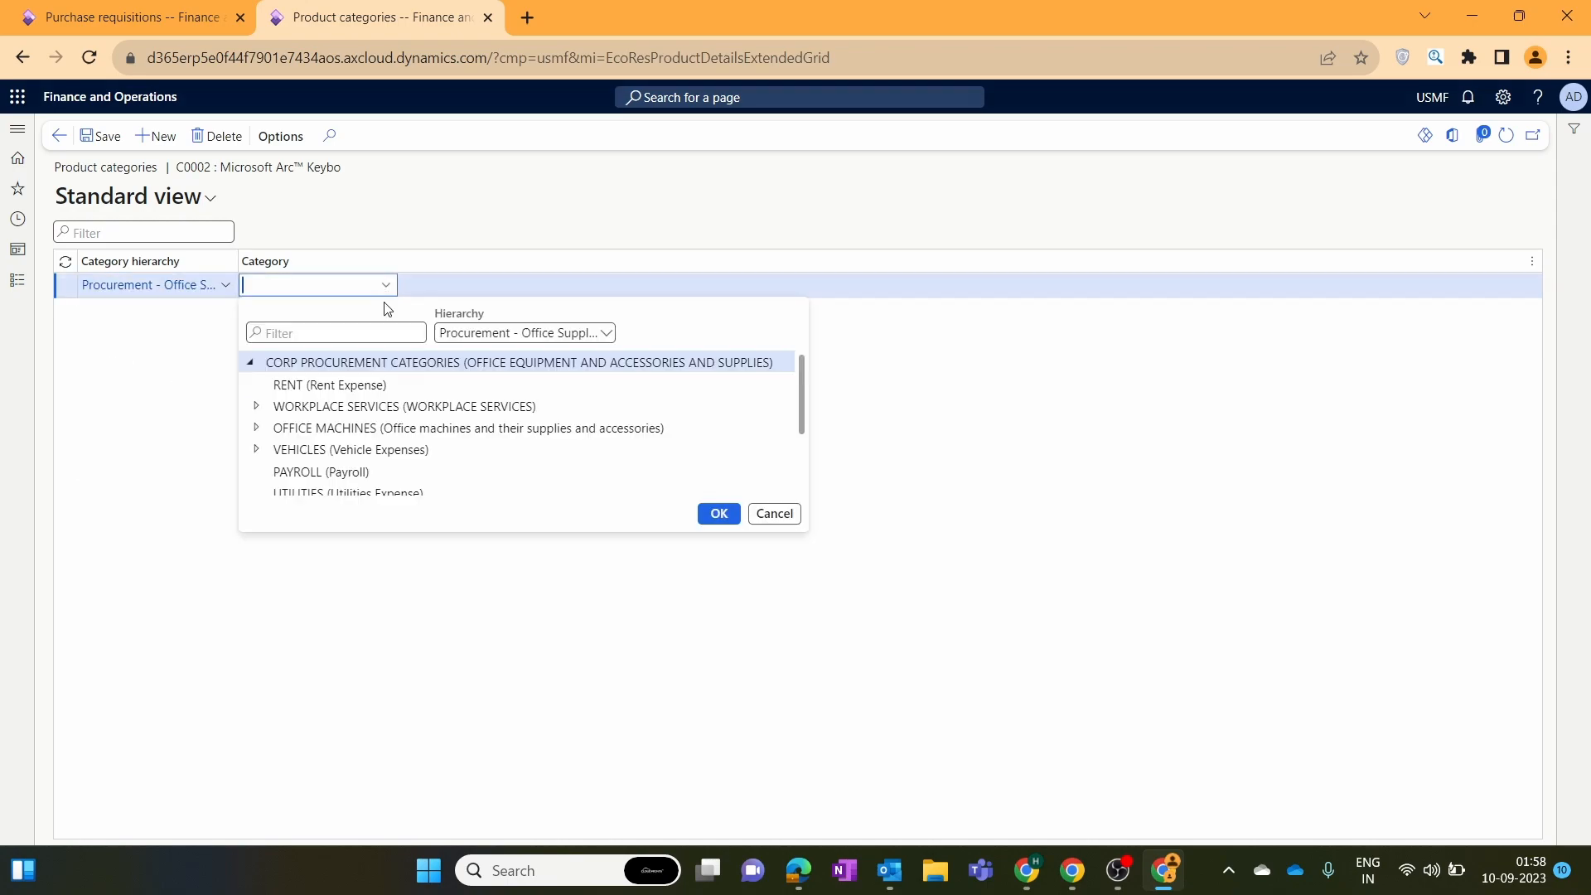
{"action": "left_click", "coordinate": [257, 427]}
{"action": "scroll", "coordinate": [431, 448], "scroll_direction": "down", "scroll_amount": 3}
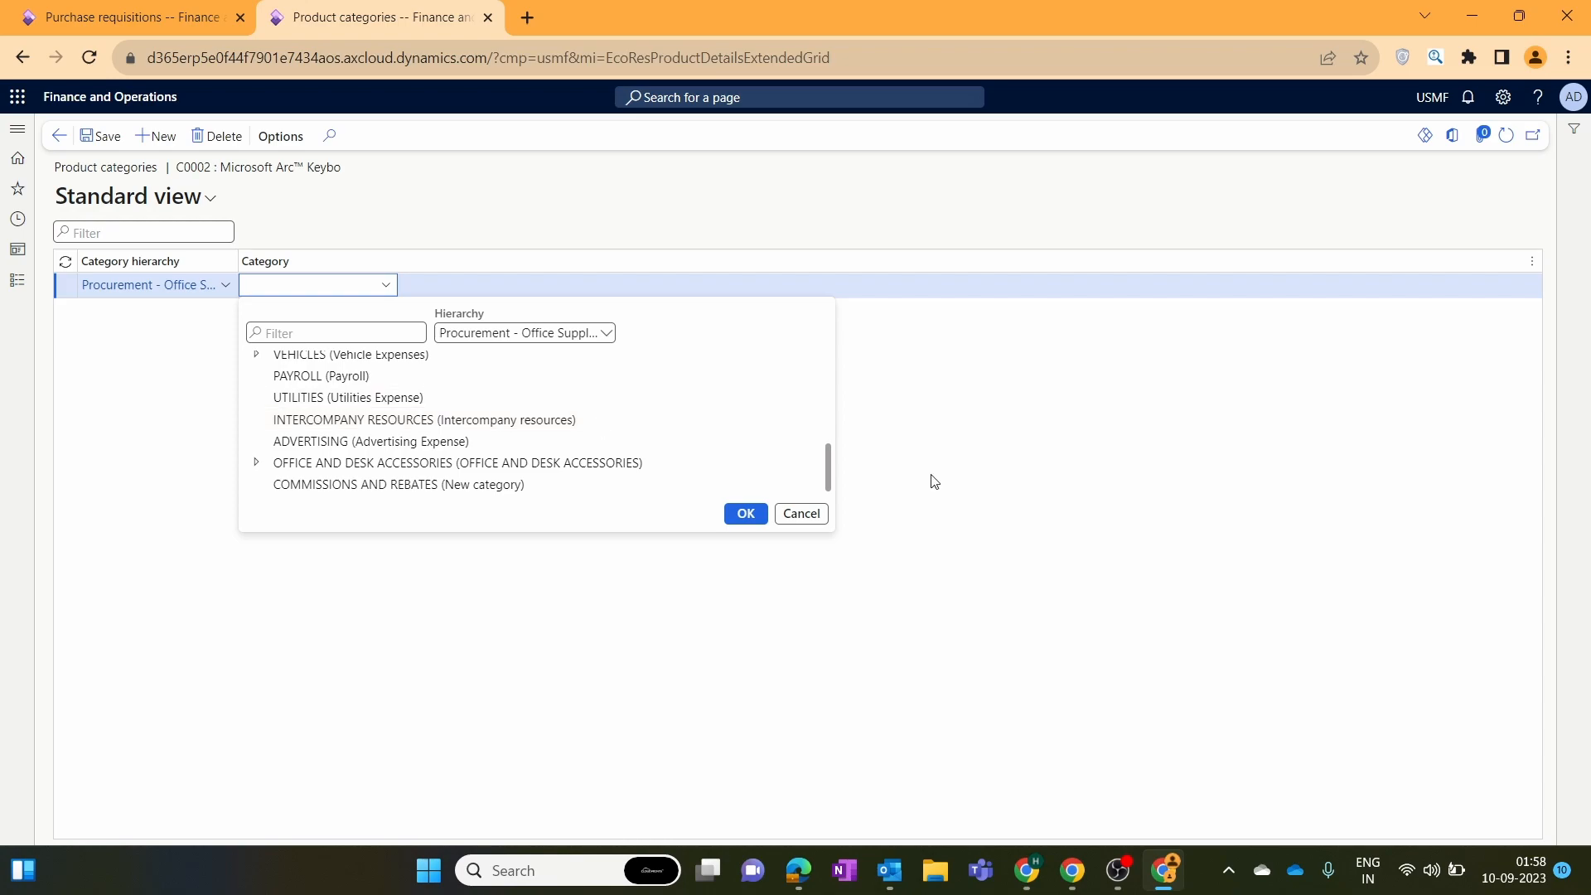
{"action": "left_click_drag", "start_coordinate": [823, 473], "coordinate": [827, 426]}
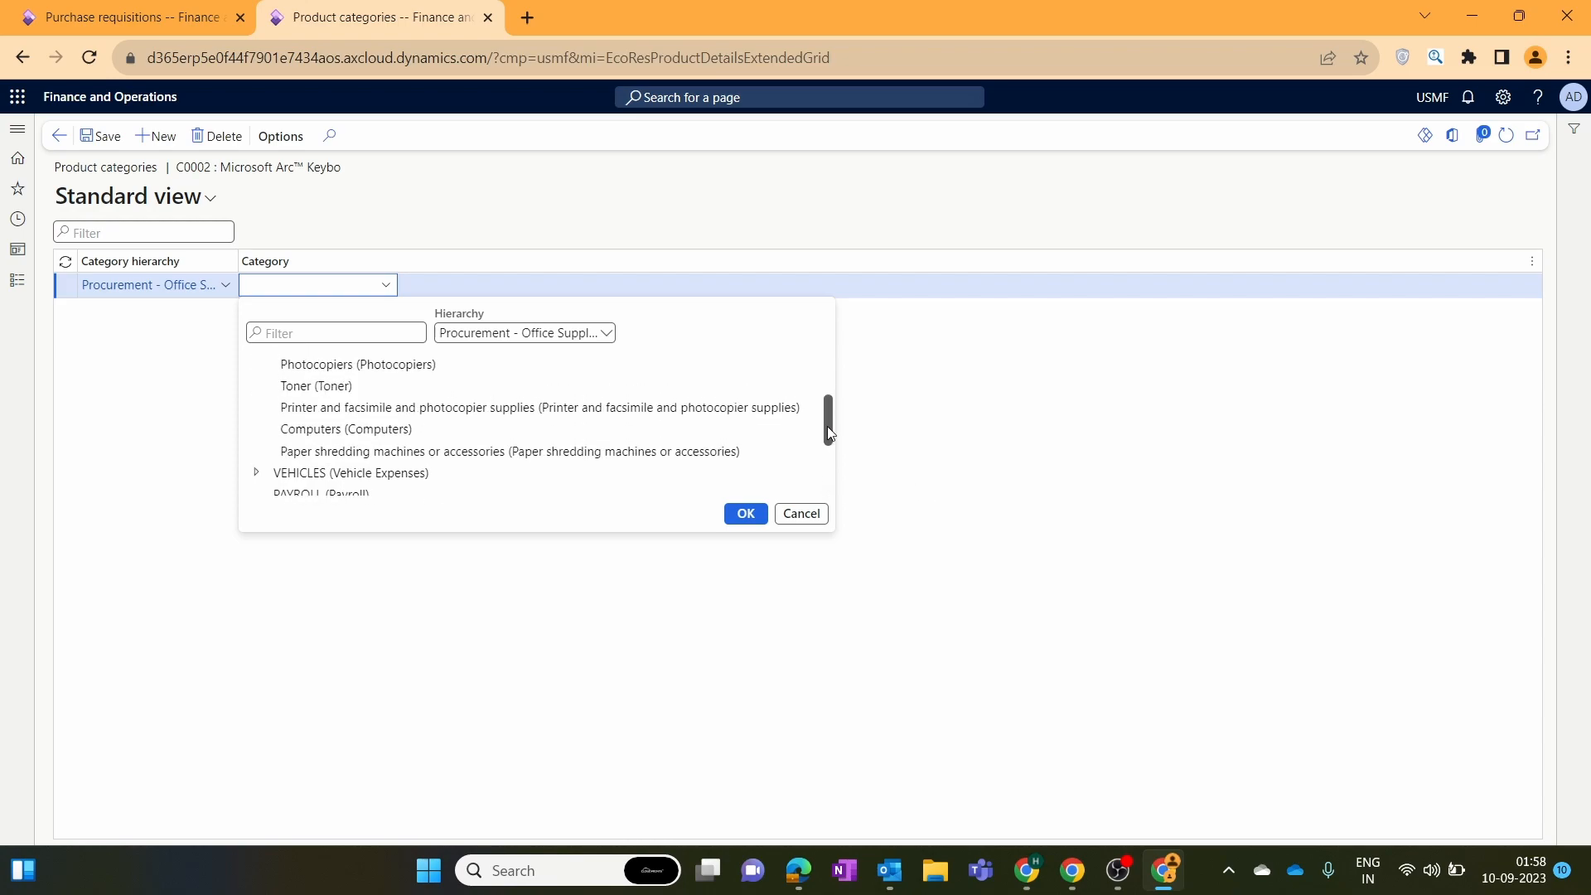
{"action": "left_click", "coordinate": [514, 430]}
{"action": "left_click", "coordinate": [746, 513]}
{"action": "key", "text": "ctrl+c"}
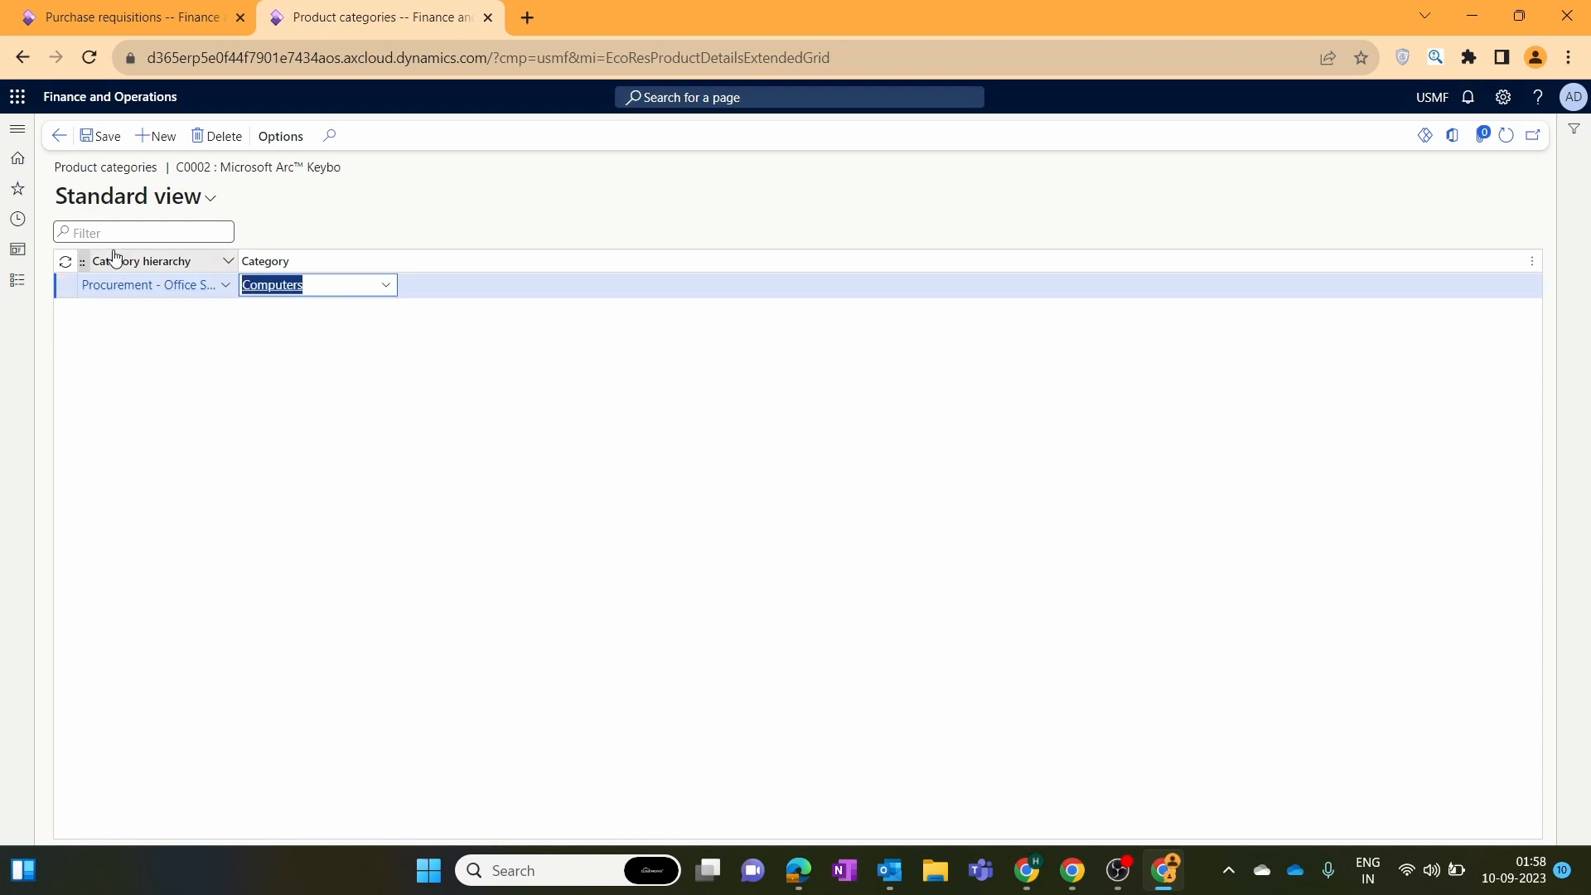
{"action": "left_click", "coordinate": [100, 136]}
{"action": "left_click", "coordinate": [58, 136]}
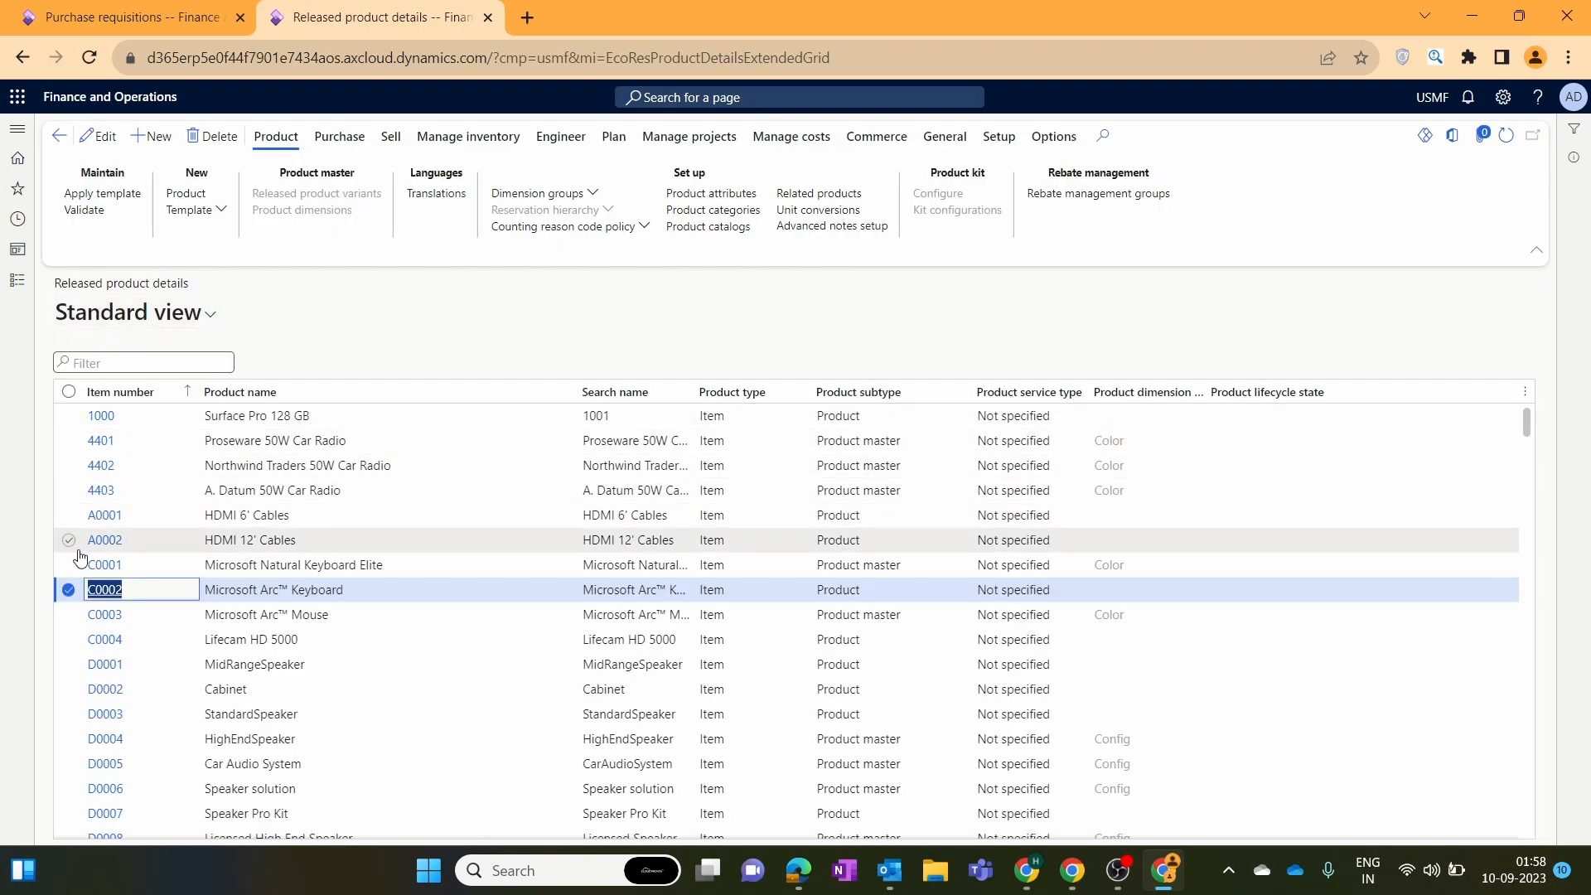
Assign C0003 Microsoft Arc Mouse the Computers category in Procurement - Office Supplies and save.
{"action": "left_click", "coordinate": [69, 615]}
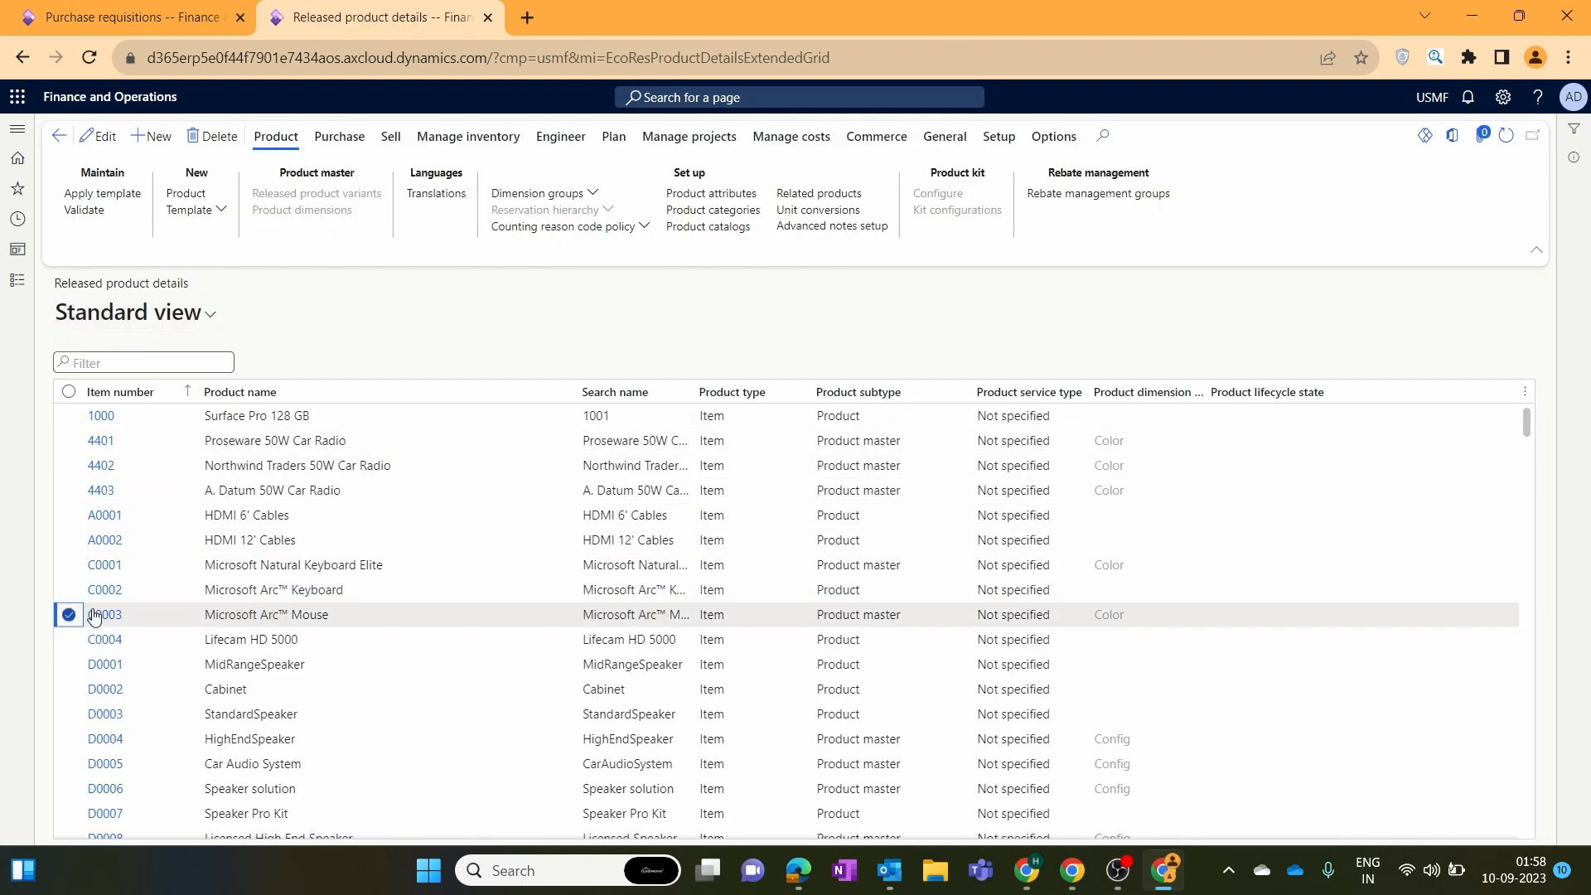
{"action": "left_click", "coordinate": [705, 210]}
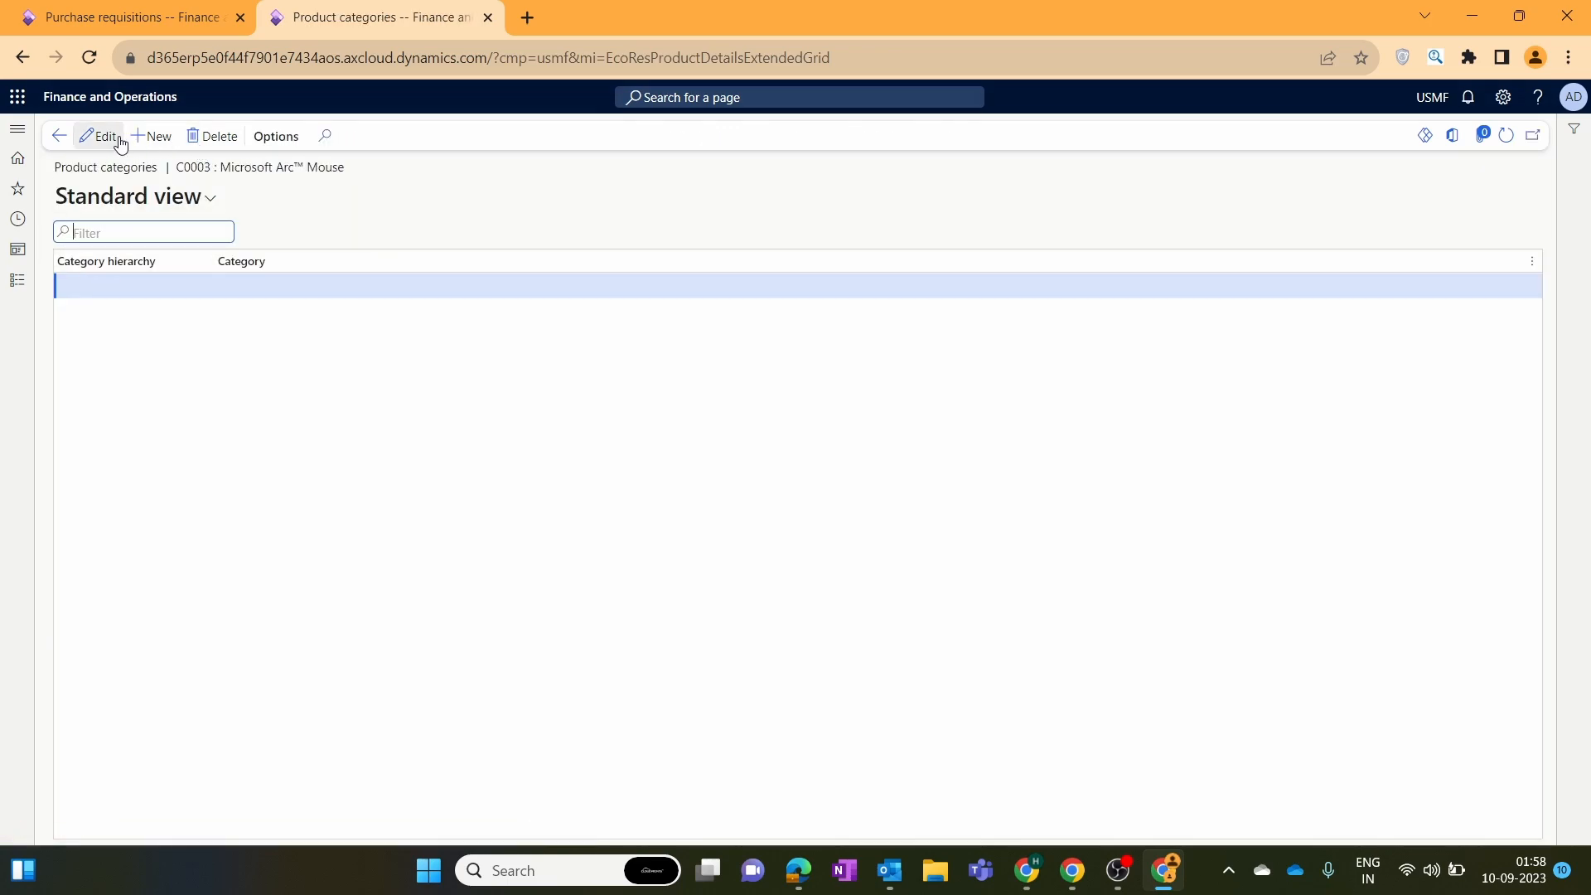
{"action": "left_click", "coordinate": [153, 136]}
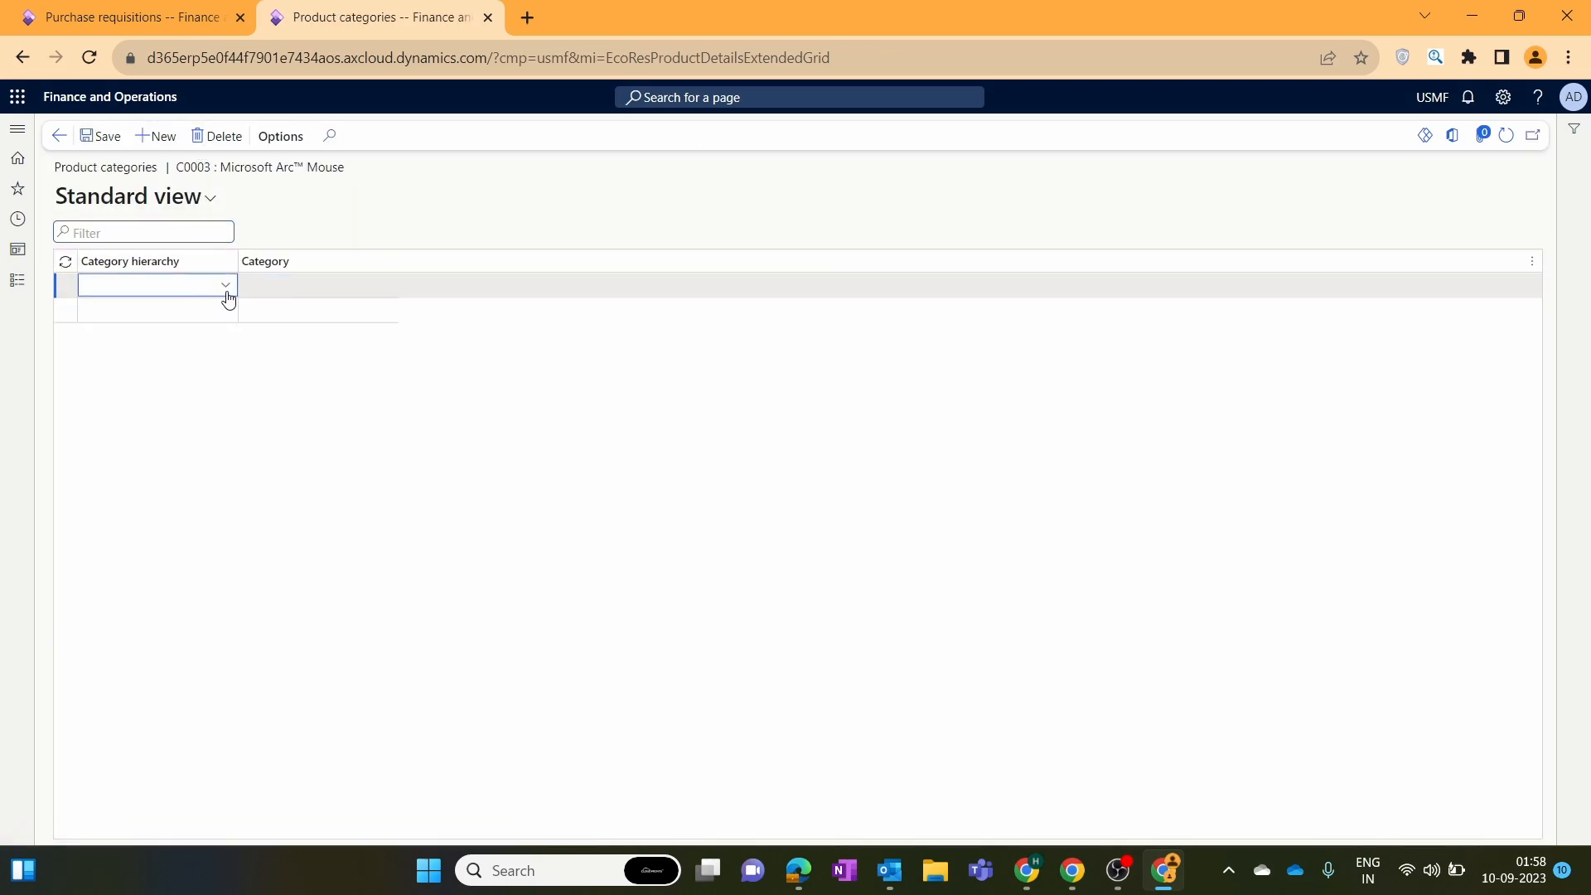
{"action": "left_click", "coordinate": [226, 290]}
{"action": "left_click_drag", "start_coordinate": [268, 340], "coordinate": [267, 409]}
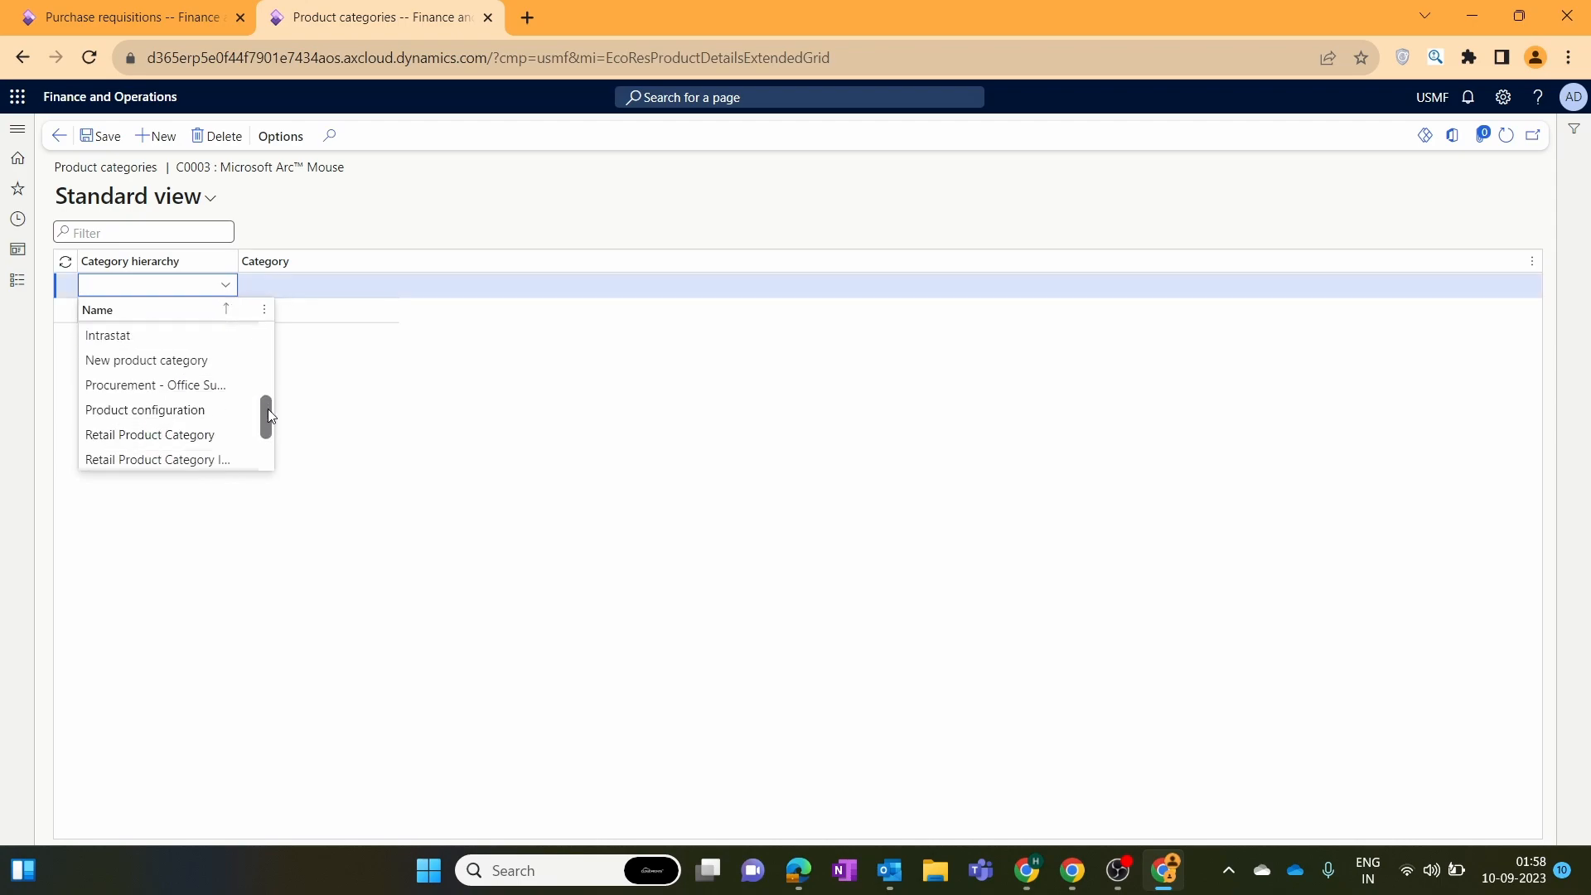
{"action": "left_click", "coordinate": [196, 375]}
{"action": "left_click", "coordinate": [296, 284]}
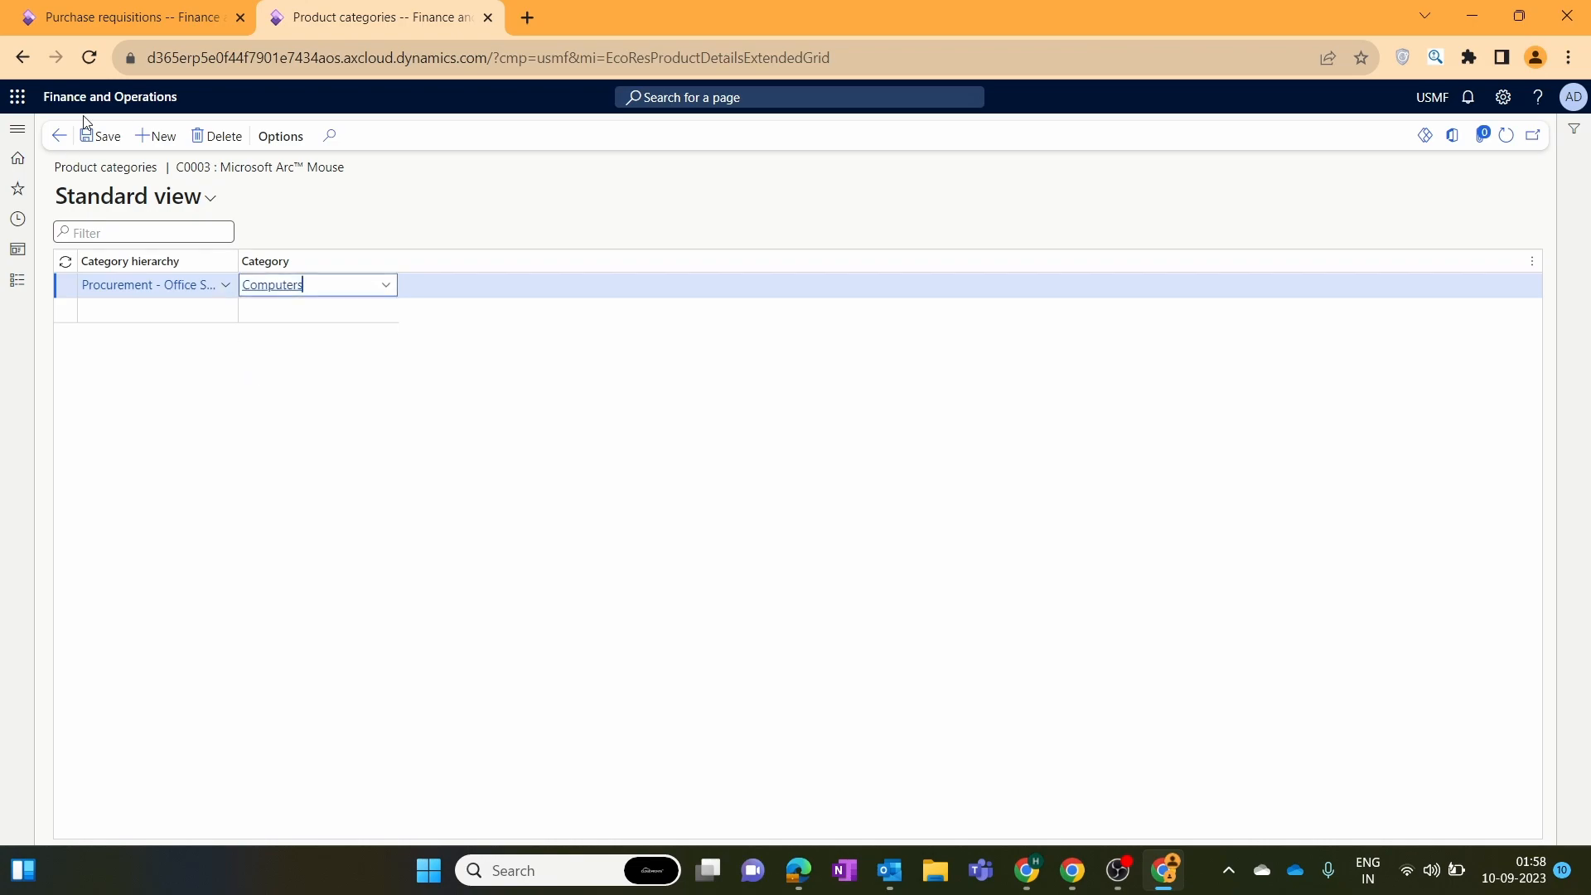
{"action": "left_click", "coordinate": [102, 136]}
{"action": "left_click", "coordinate": [59, 136]}
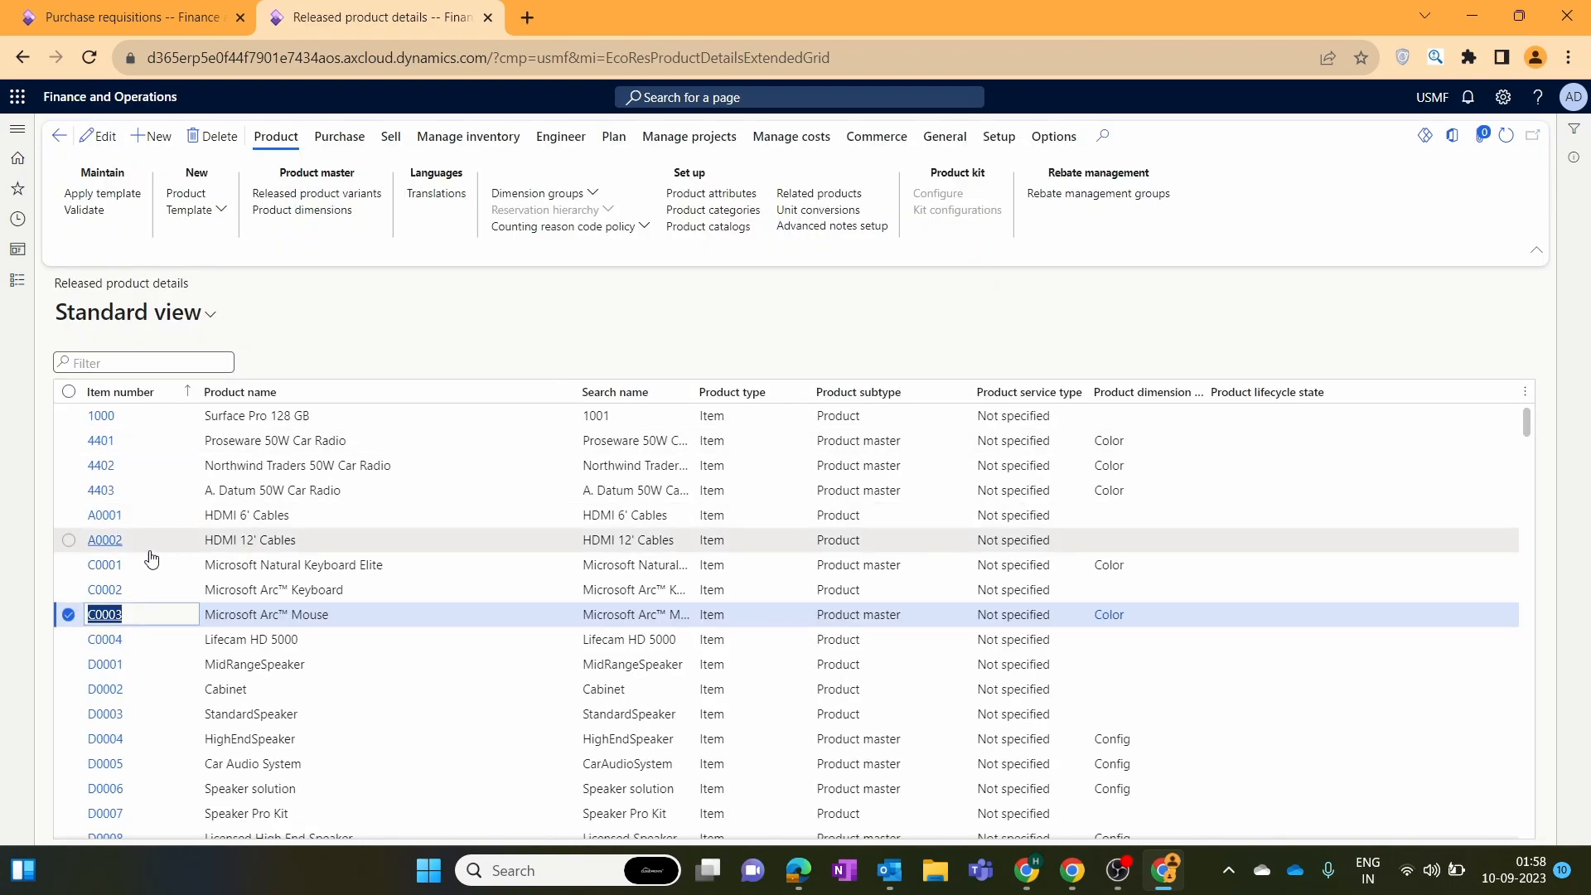
Add a Procurement - Office Supplies category row for C0004 Lifecam HD 5000.
{"action": "left_click", "coordinate": [70, 640]}
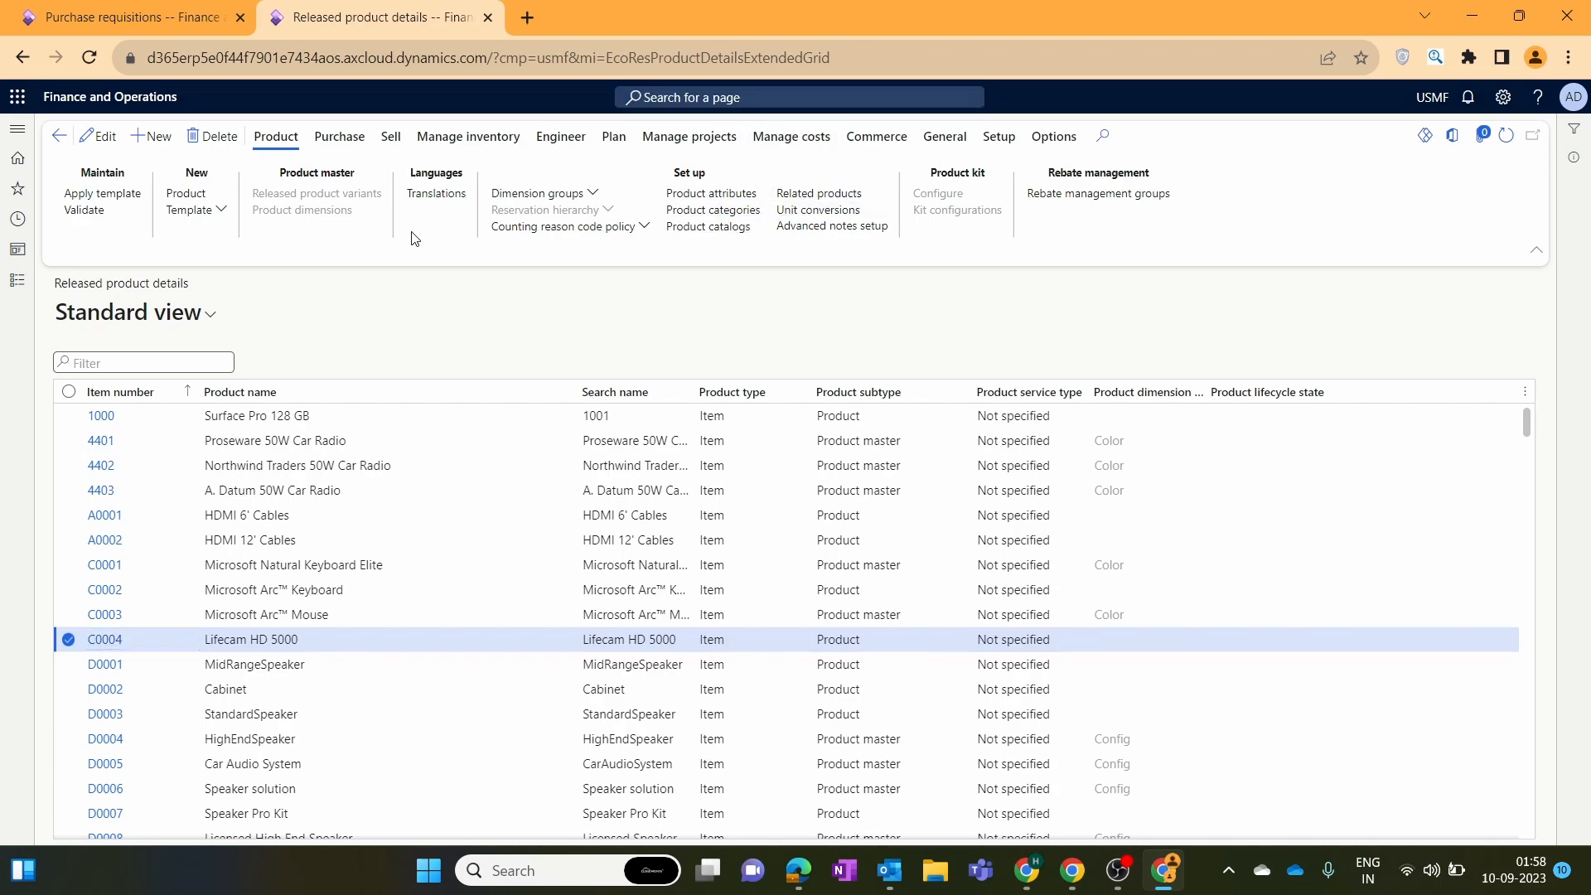
{"action": "left_click", "coordinate": [713, 210]}
{"action": "left_click", "coordinate": [155, 136]}
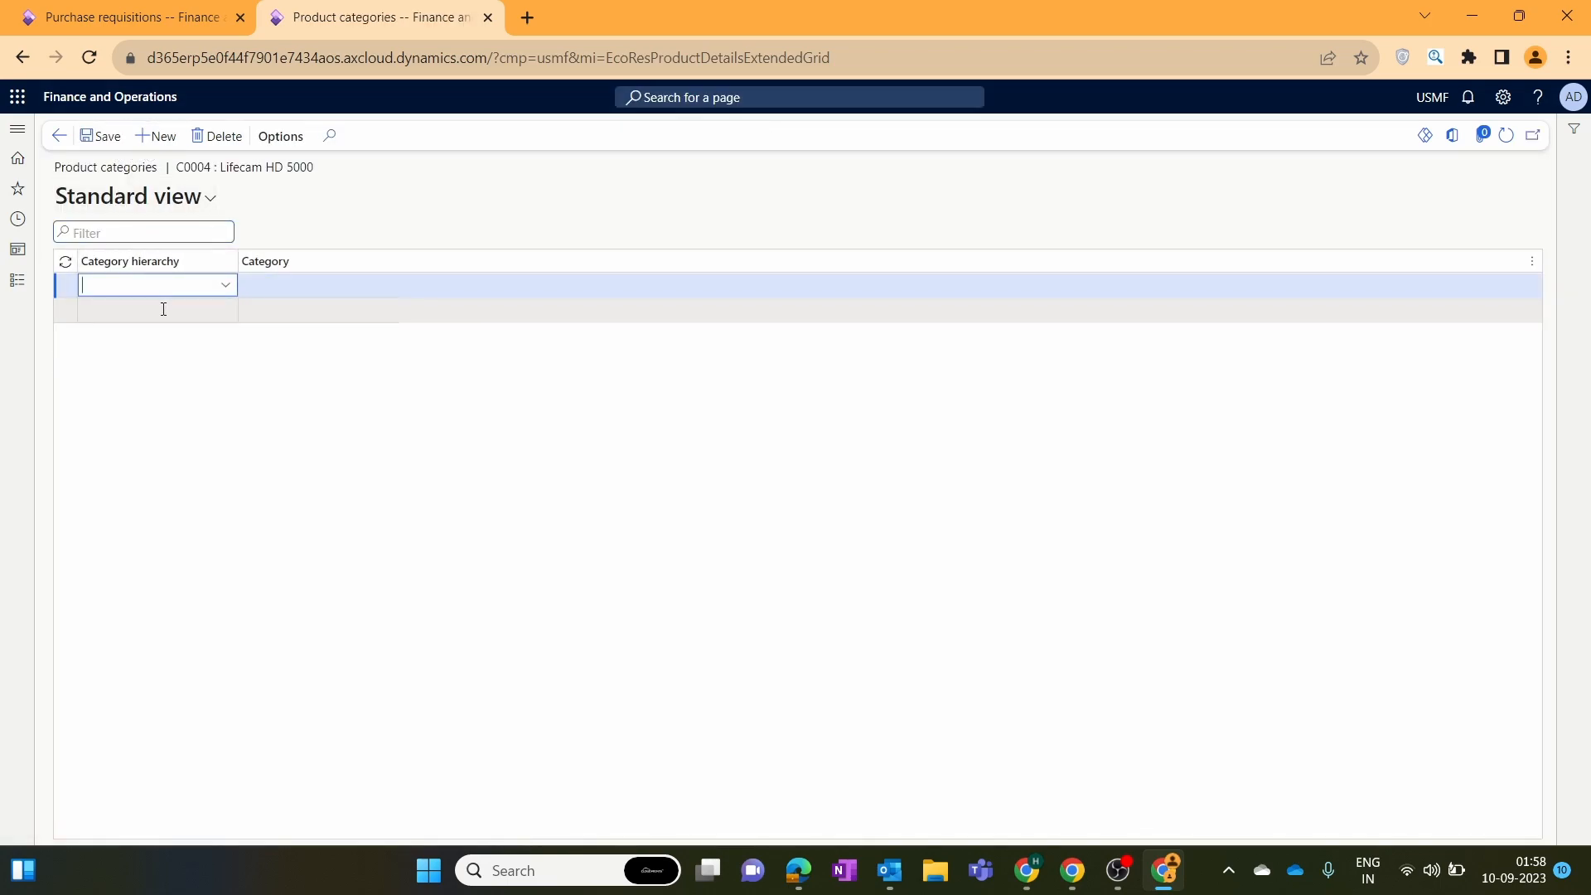
{"action": "left_click", "coordinate": [224, 285]}
{"action": "left_click_drag", "start_coordinate": [266, 348], "coordinate": [262, 406]}
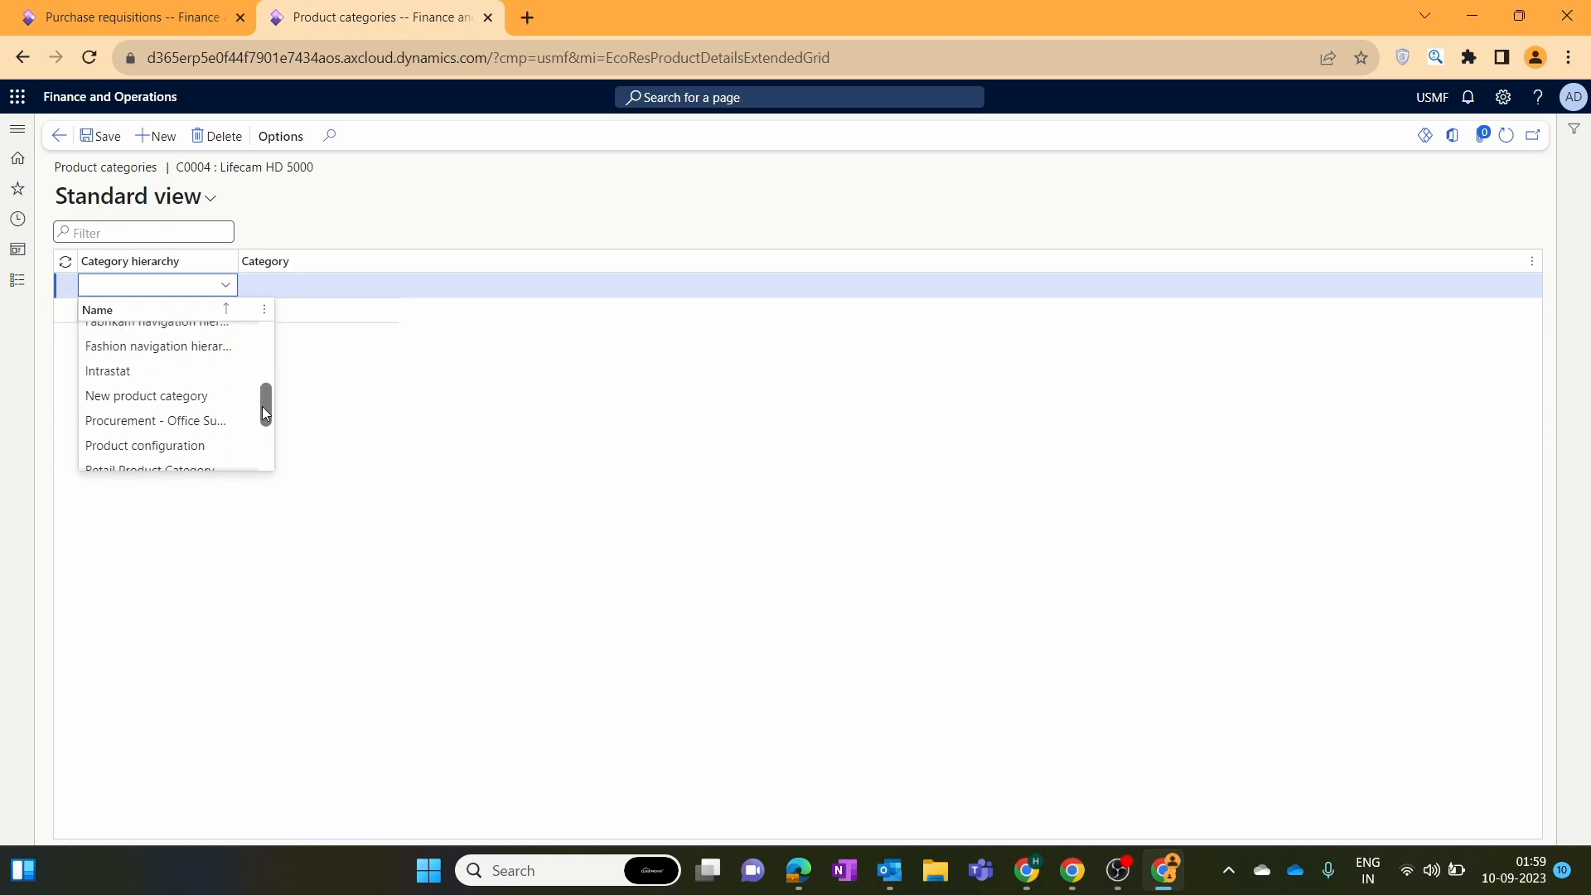
{"action": "left_click", "coordinate": [249, 420]}
Set and correct C0004's category to Computers, save, and return to the requisitions page.
{"action": "left_click", "coordinate": [384, 286]}
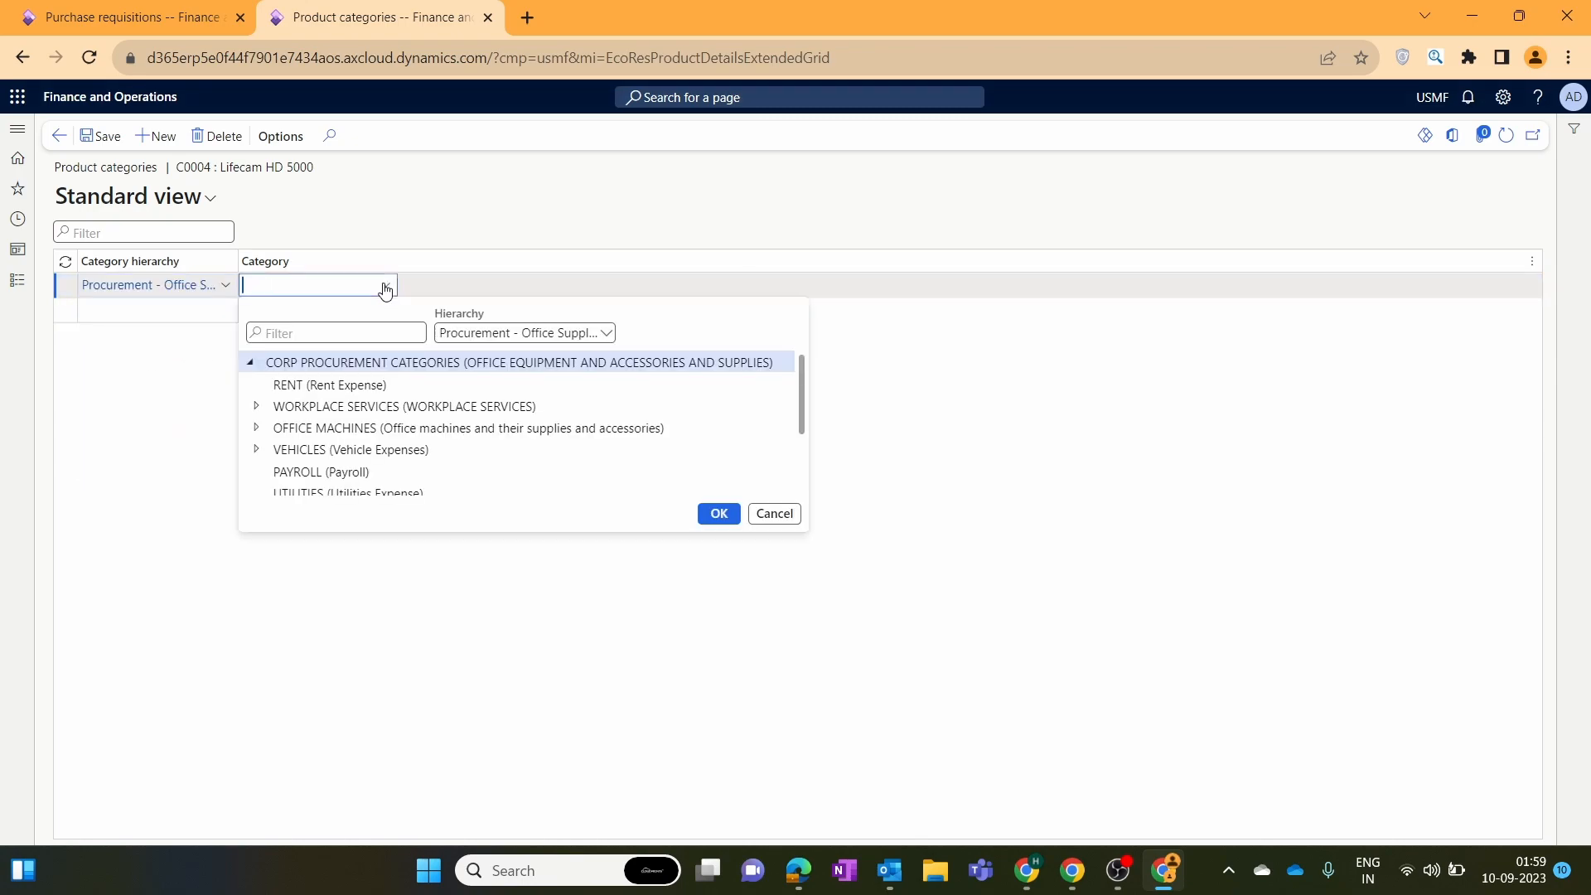
{"action": "key", "text": "ctrl+v"}
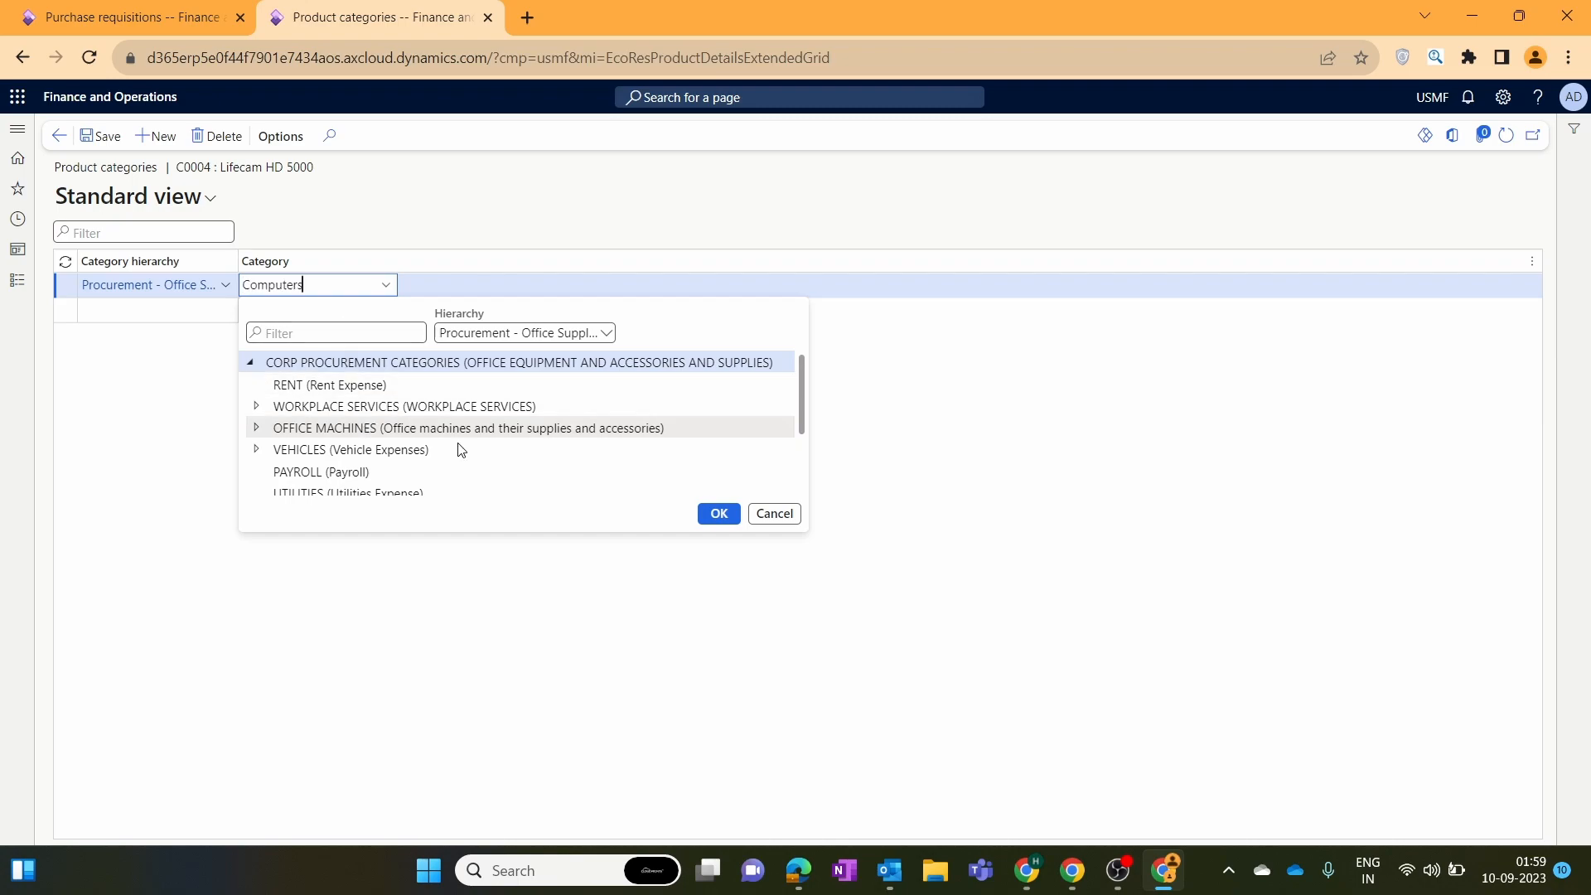
{"action": "left_click", "coordinate": [718, 514]}
{"action": "left_click_drag", "start_coordinate": [356, 281], "coordinate": [231, 282]}
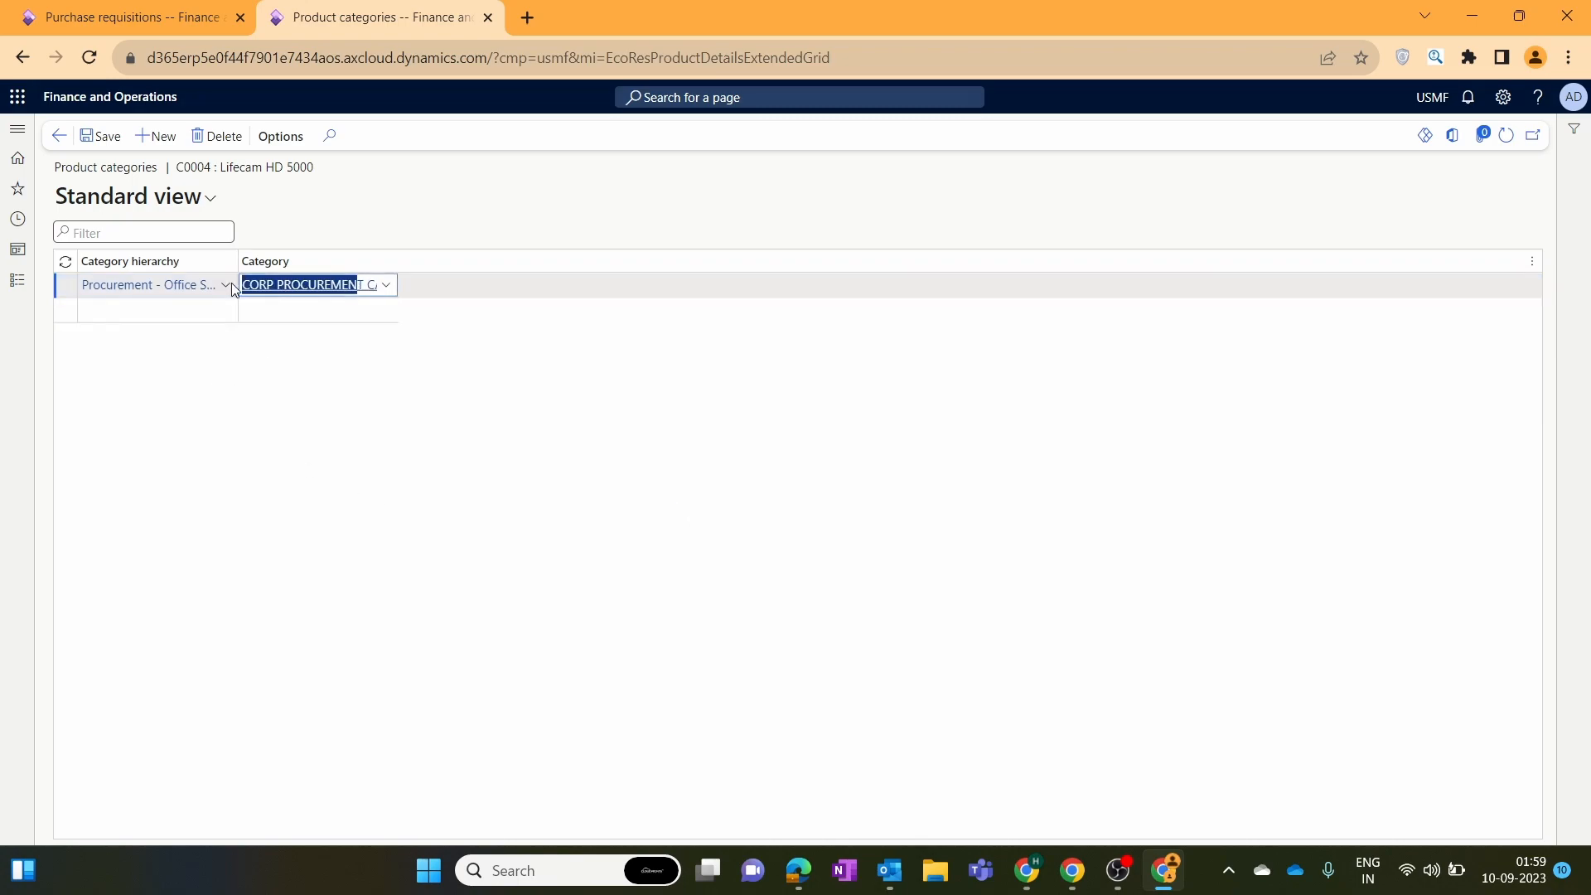
{"action": "key", "text": "BackSpace"}
{"action": "key", "text": "ctrl+v"}
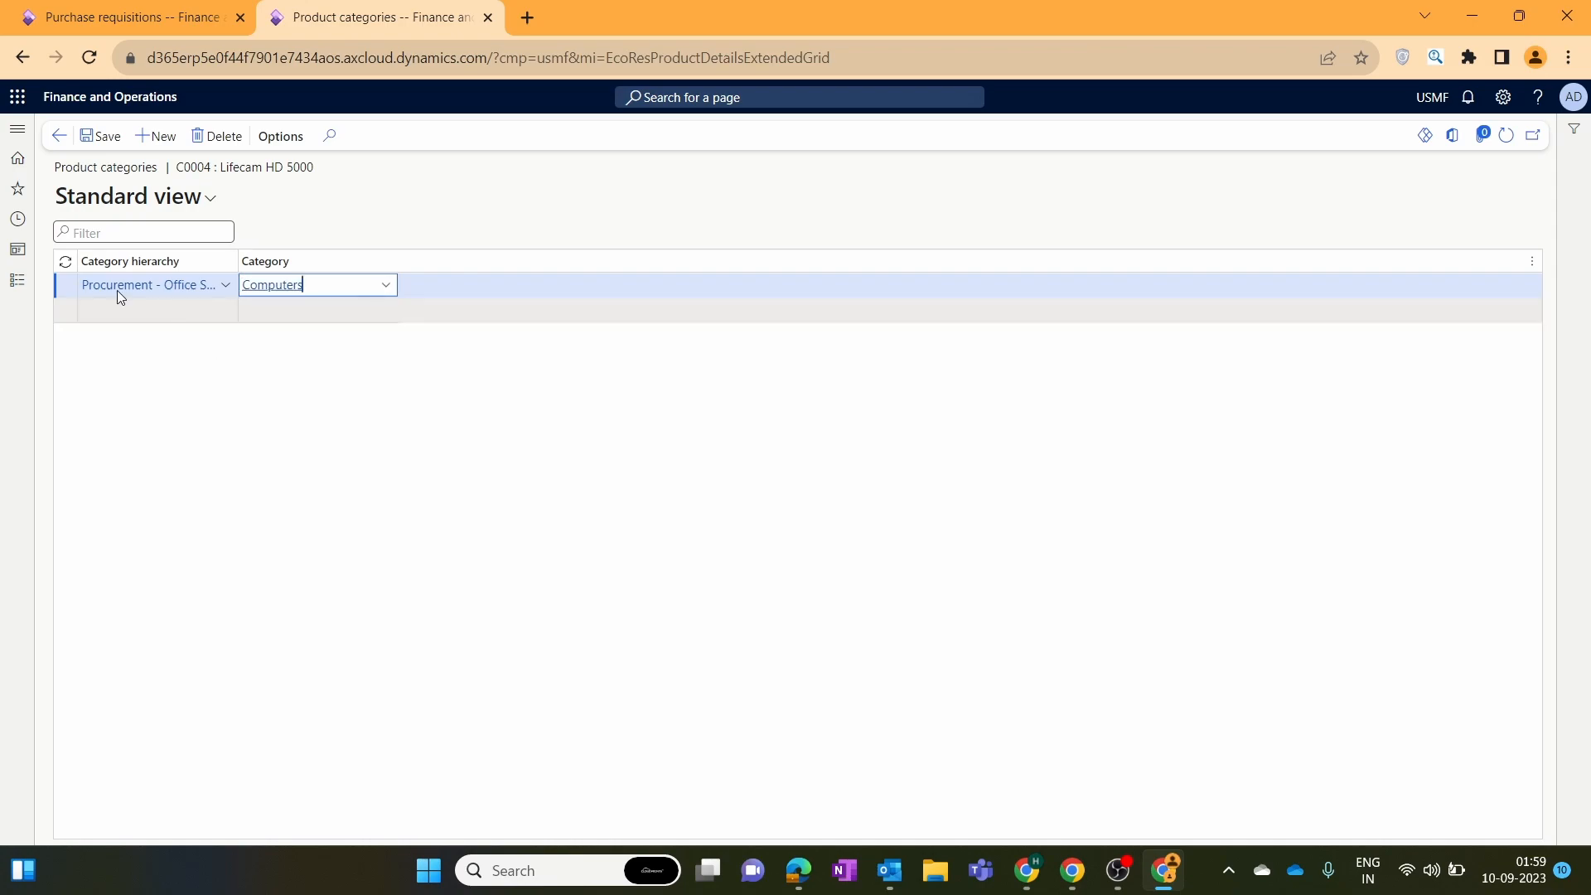
{"action": "left_click", "coordinate": [101, 136]}
{"action": "left_click", "coordinate": [59, 136]}
{"action": "left_click", "coordinate": [152, 13]}
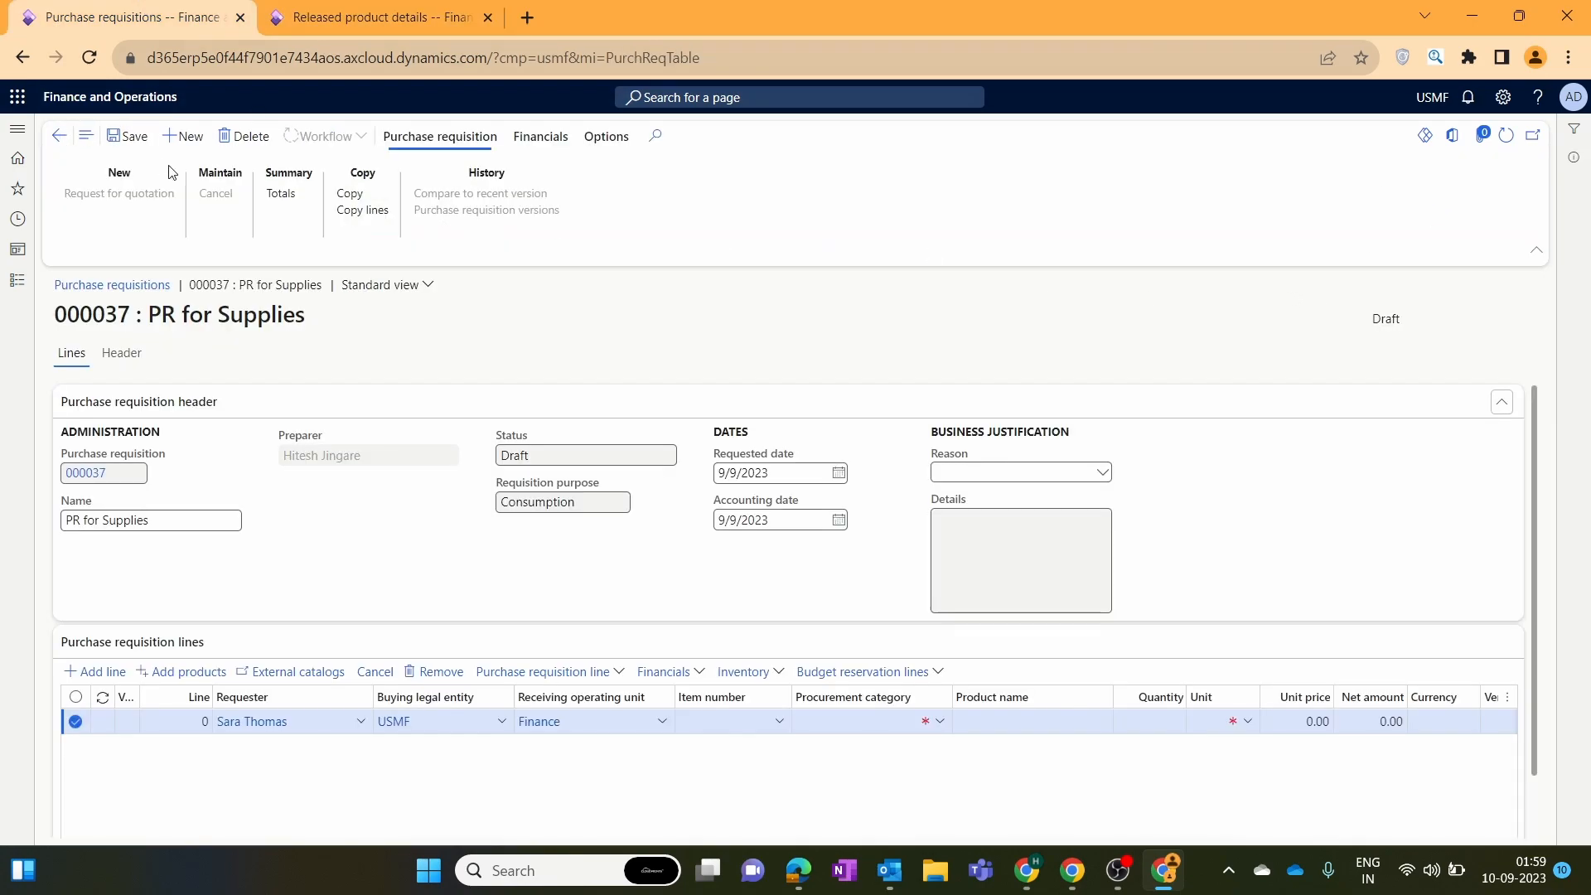
Remove the only line from requisition 000037 and delete the requisition.
{"action": "left_click", "coordinate": [424, 673]}
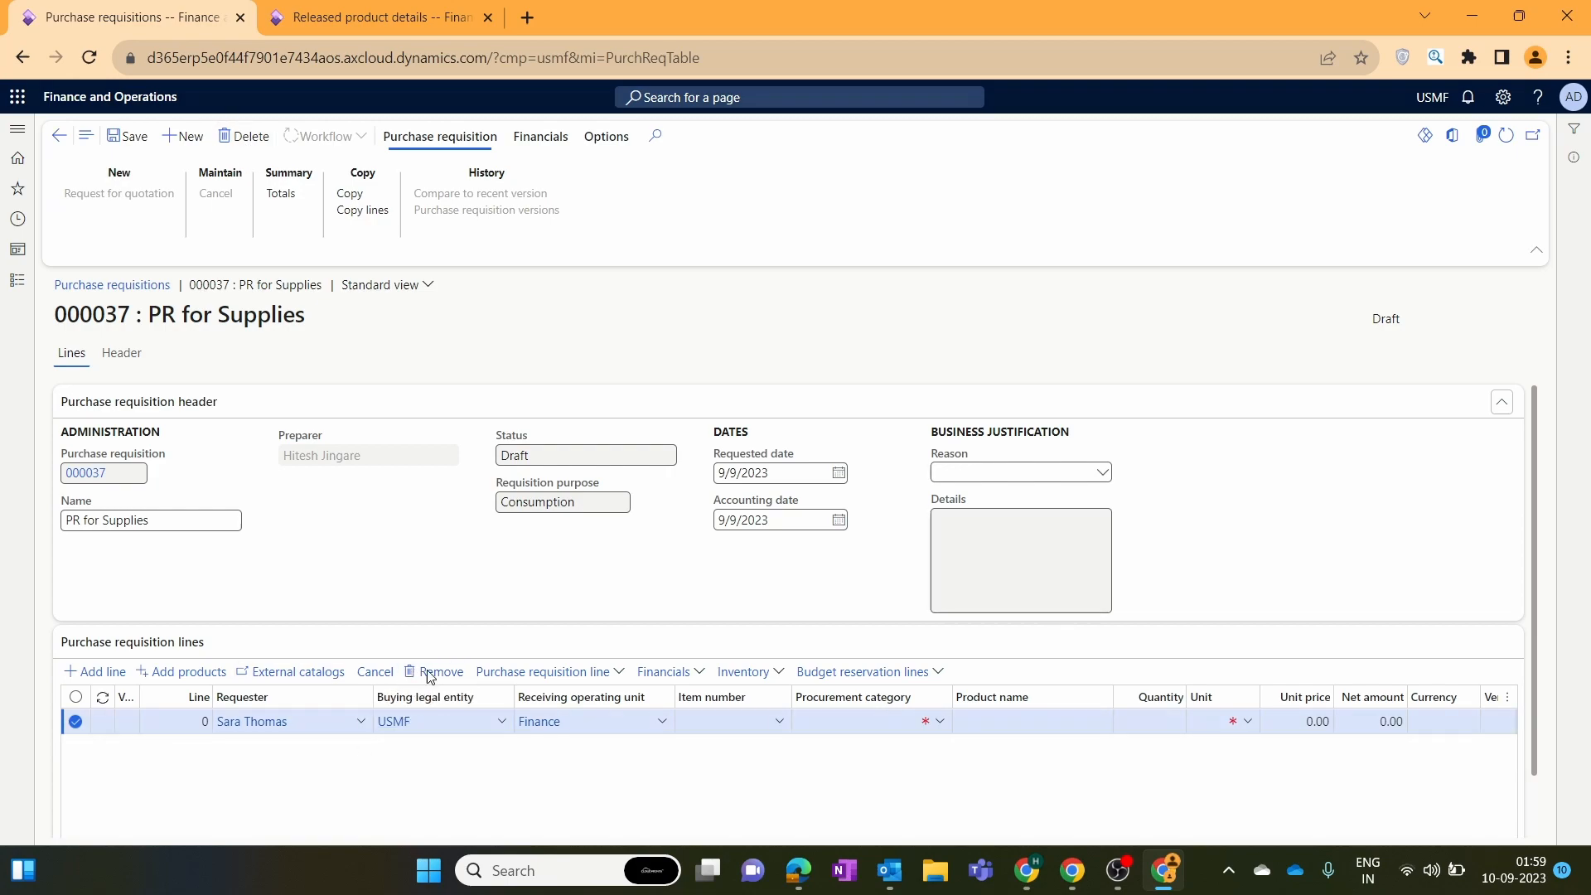
{"action": "left_click", "coordinate": [246, 136]}
{"action": "left_click", "coordinate": [978, 440]}
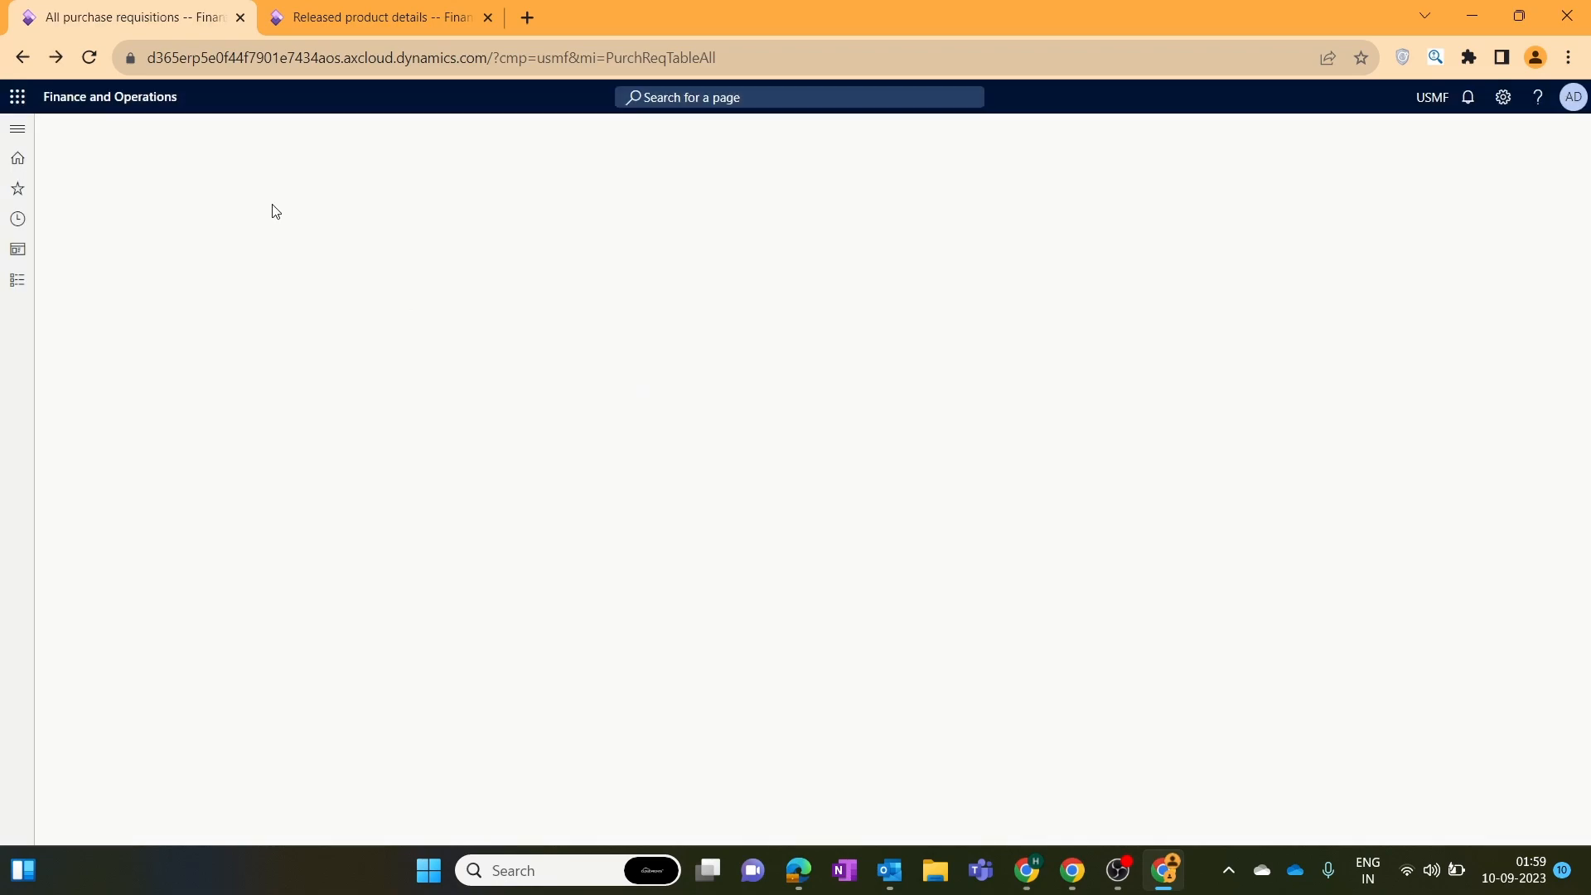
Create a new requisition and add a line with a different requester.
{"action": "left_click", "coordinate": [100, 136]}
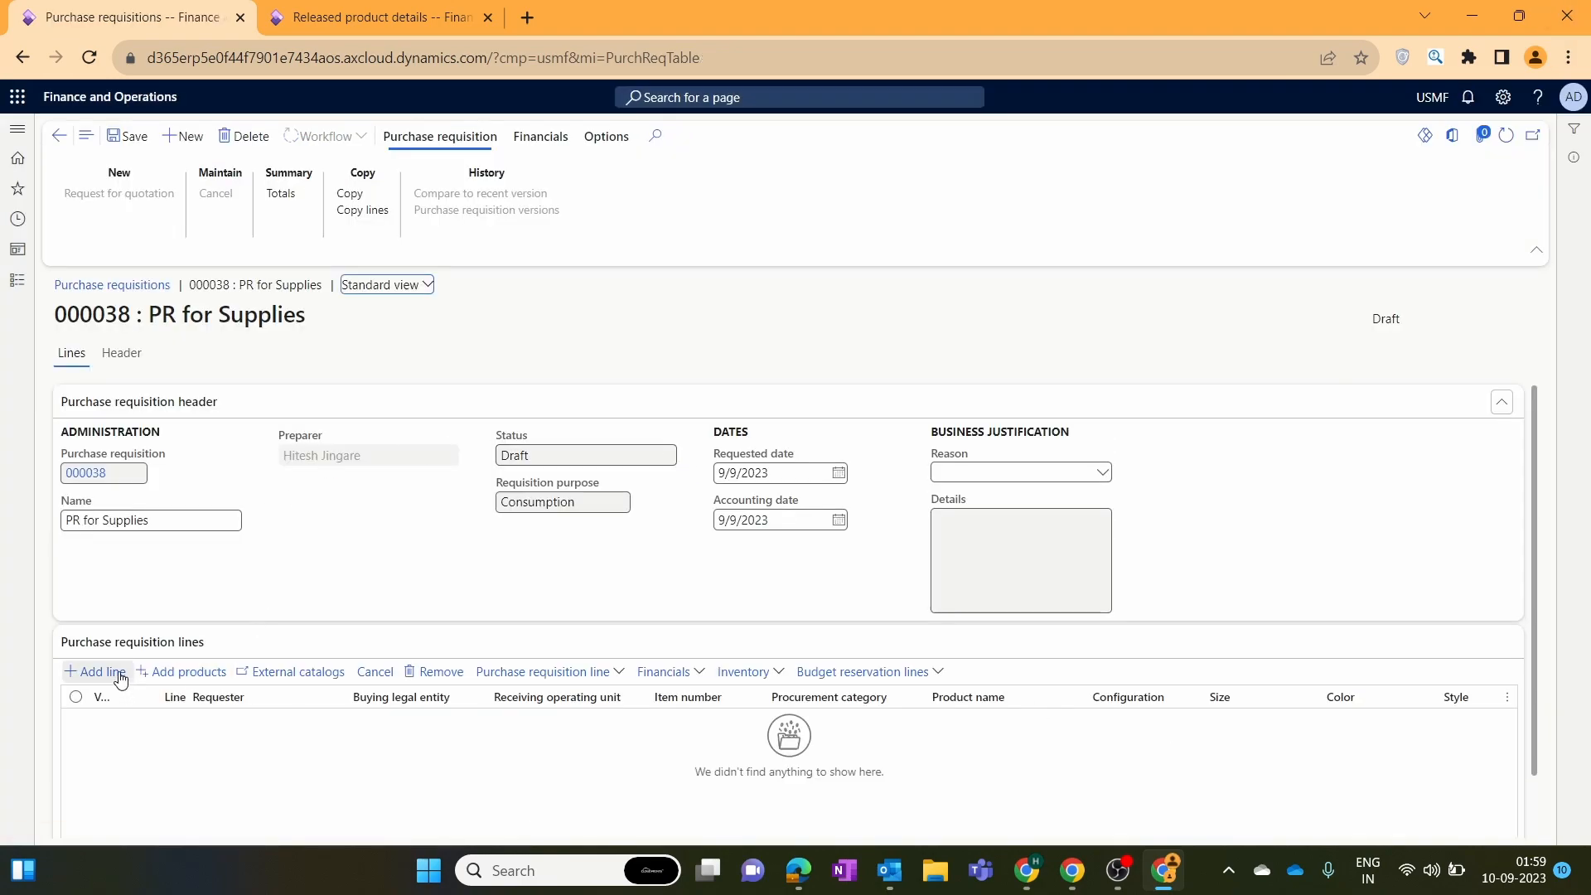
{"action": "left_click", "coordinate": [116, 675]}
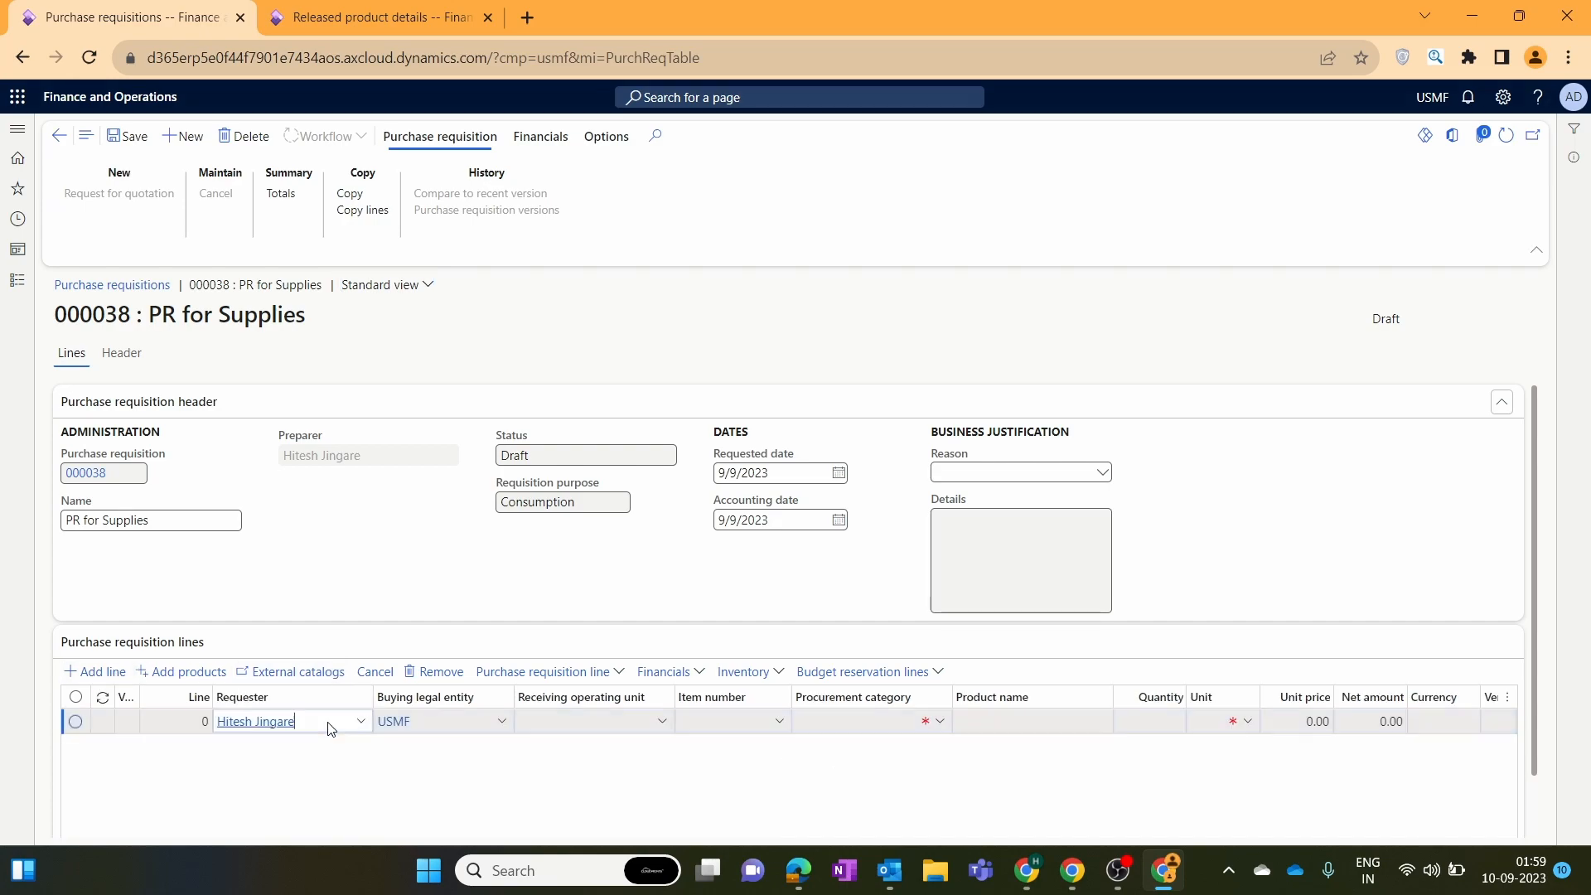
{"action": "left_click", "coordinate": [360, 721]}
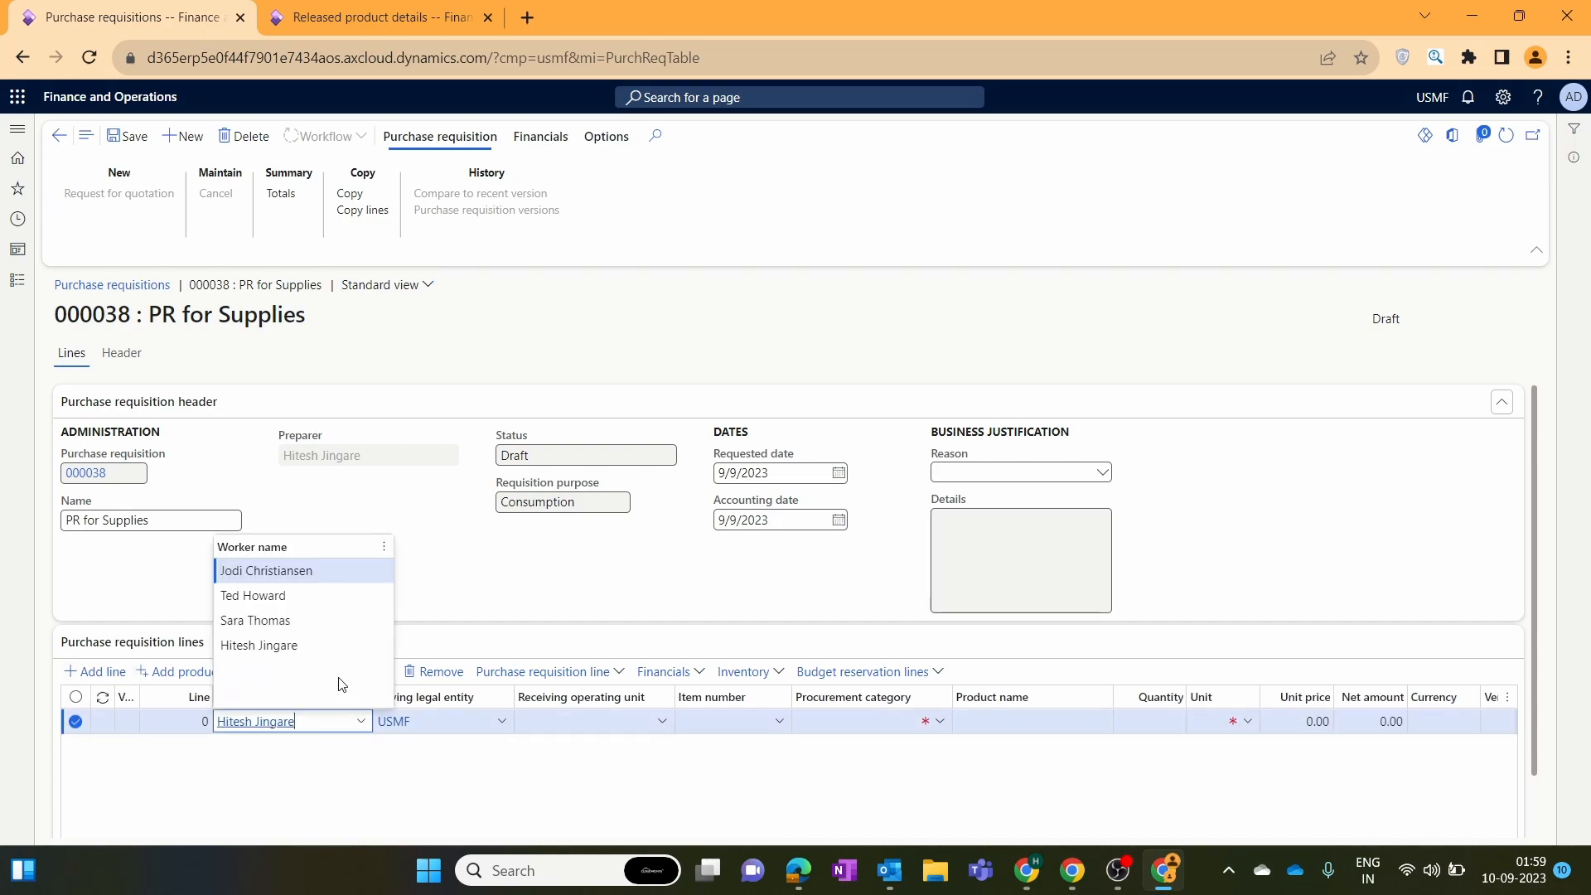
{"action": "left_click", "coordinate": [332, 619]}
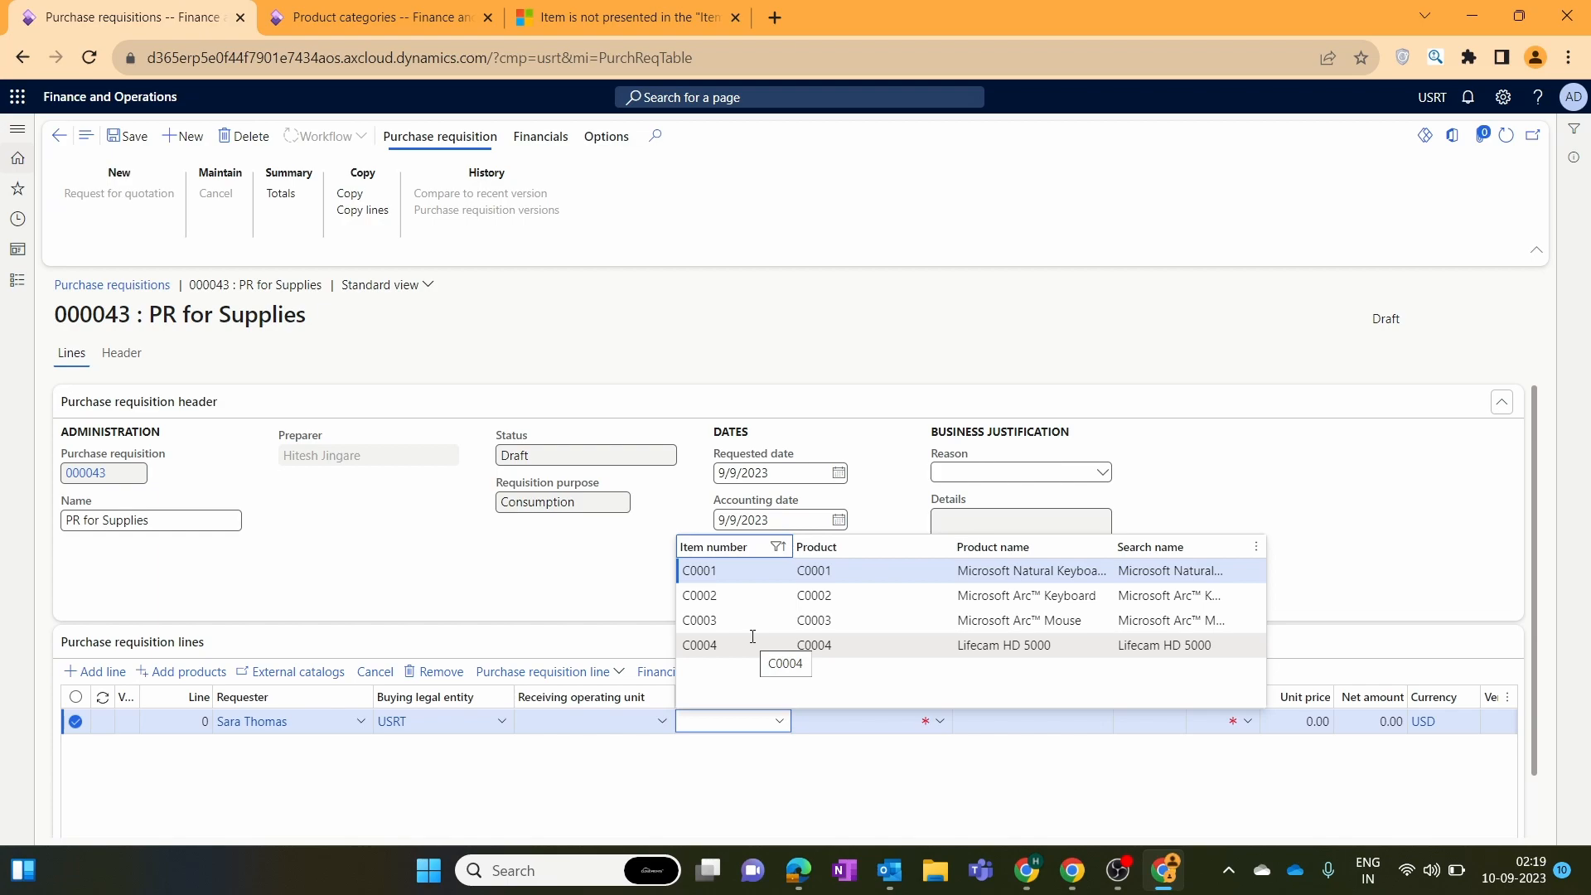
Set the line's item to C0001, filling in the Microsoft Natural Keyboard product name.
{"action": "left_click", "coordinate": [773, 580]}
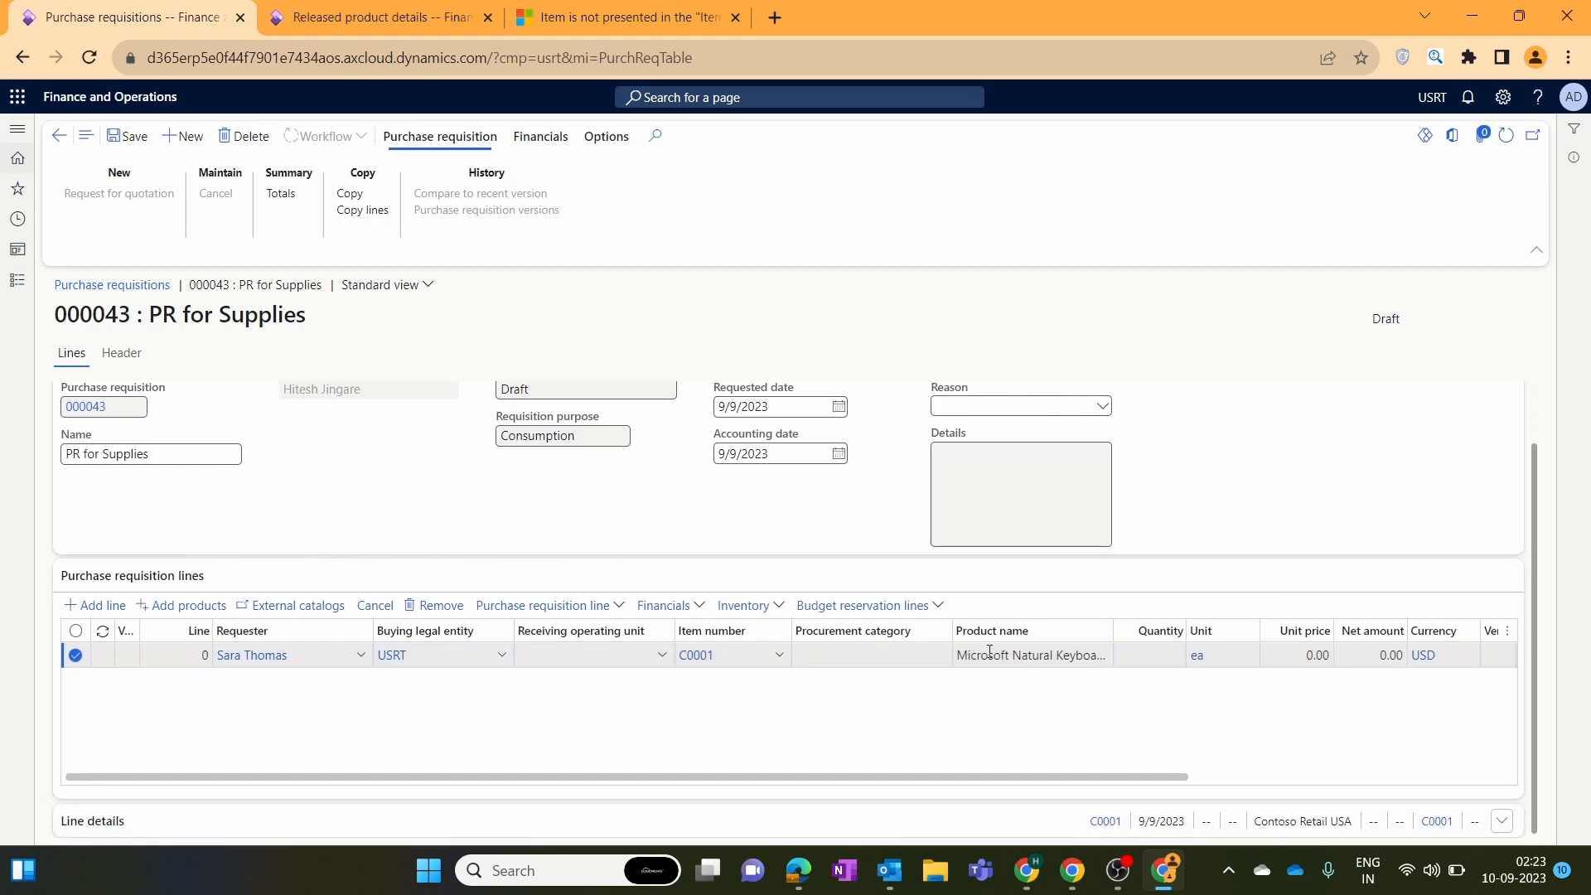
{"action": "left_click_drag", "start_coordinate": [990, 655], "coordinate": [1112, 655]}
{"action": "left_click", "coordinate": [1104, 711]}
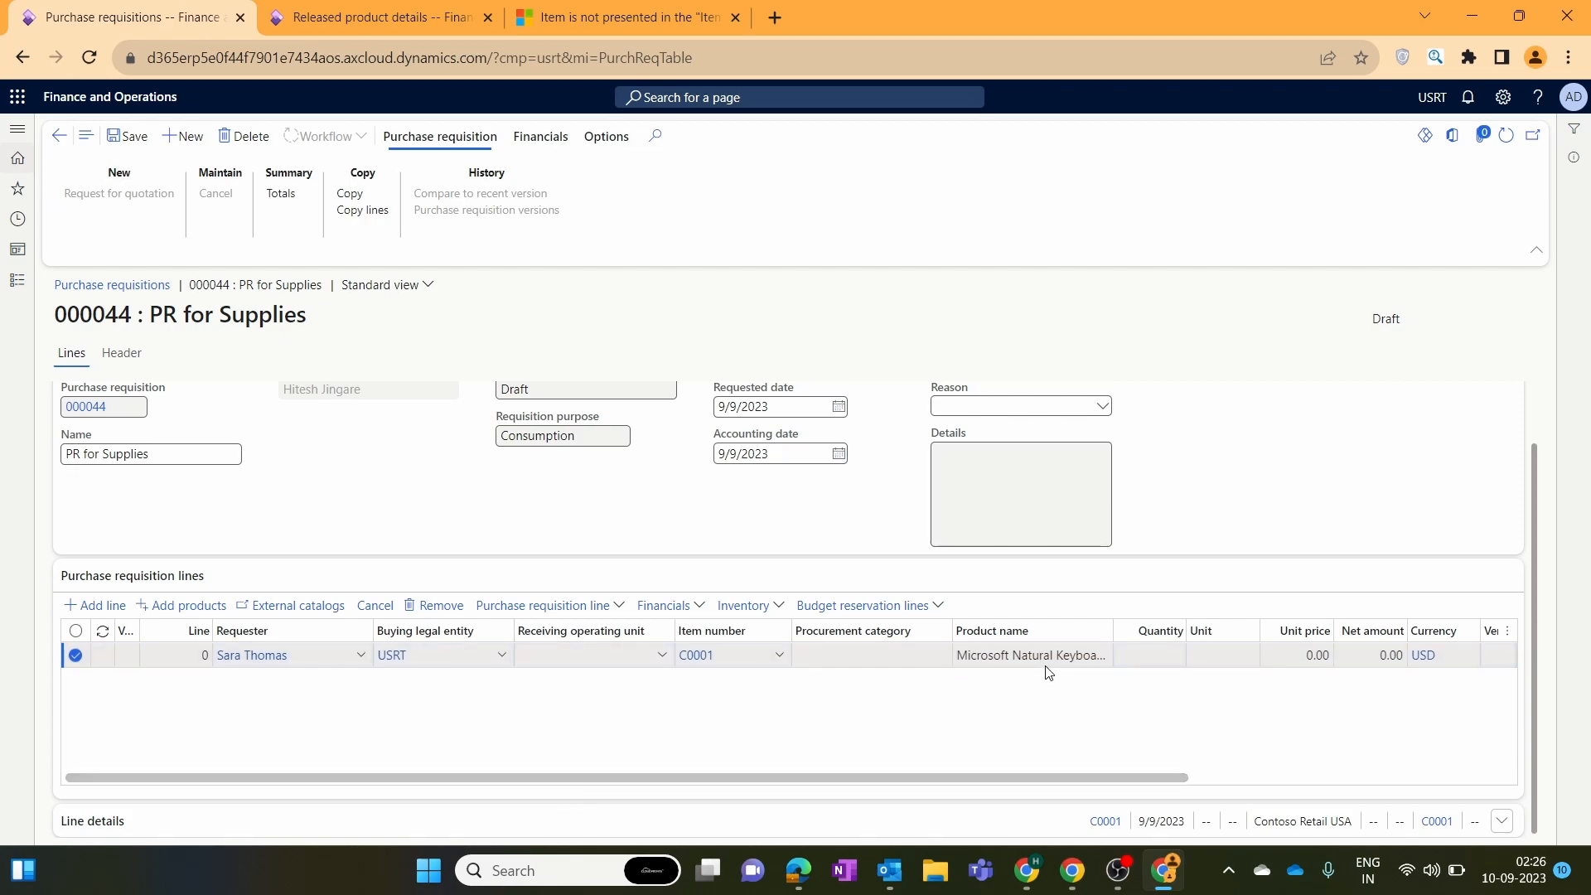
Delete the C0001 line and add a new line bought by USRT.
{"action": "scroll", "coordinate": [1032, 682], "scroll_direction": "up", "scroll_amount": 1}
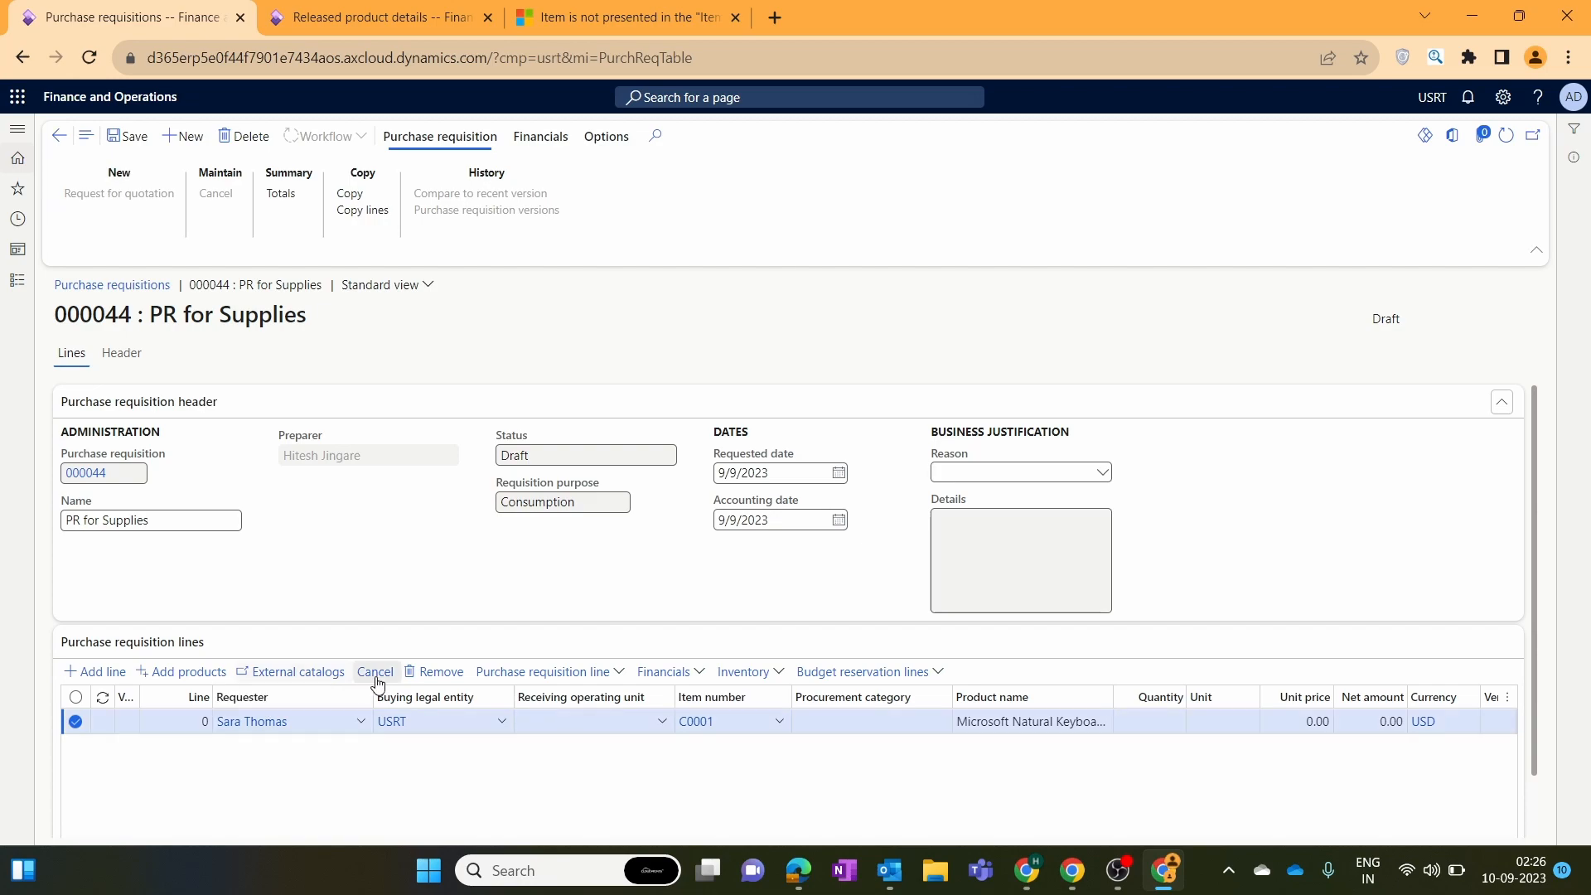
{"action": "key", "text": "alt+F9"}
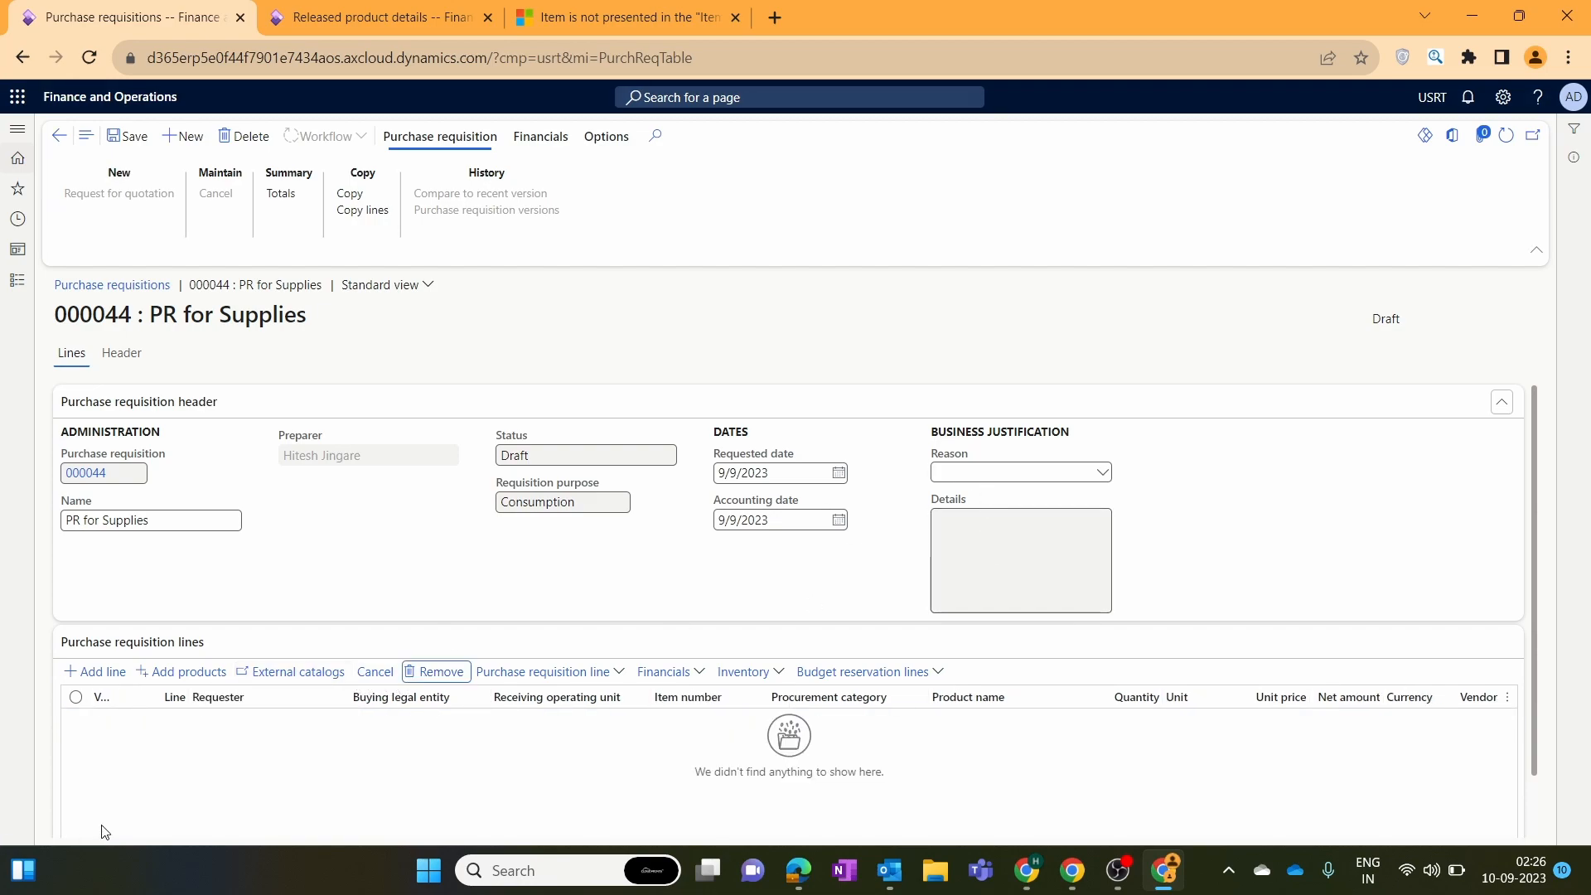
{"action": "left_click", "coordinate": [96, 671]}
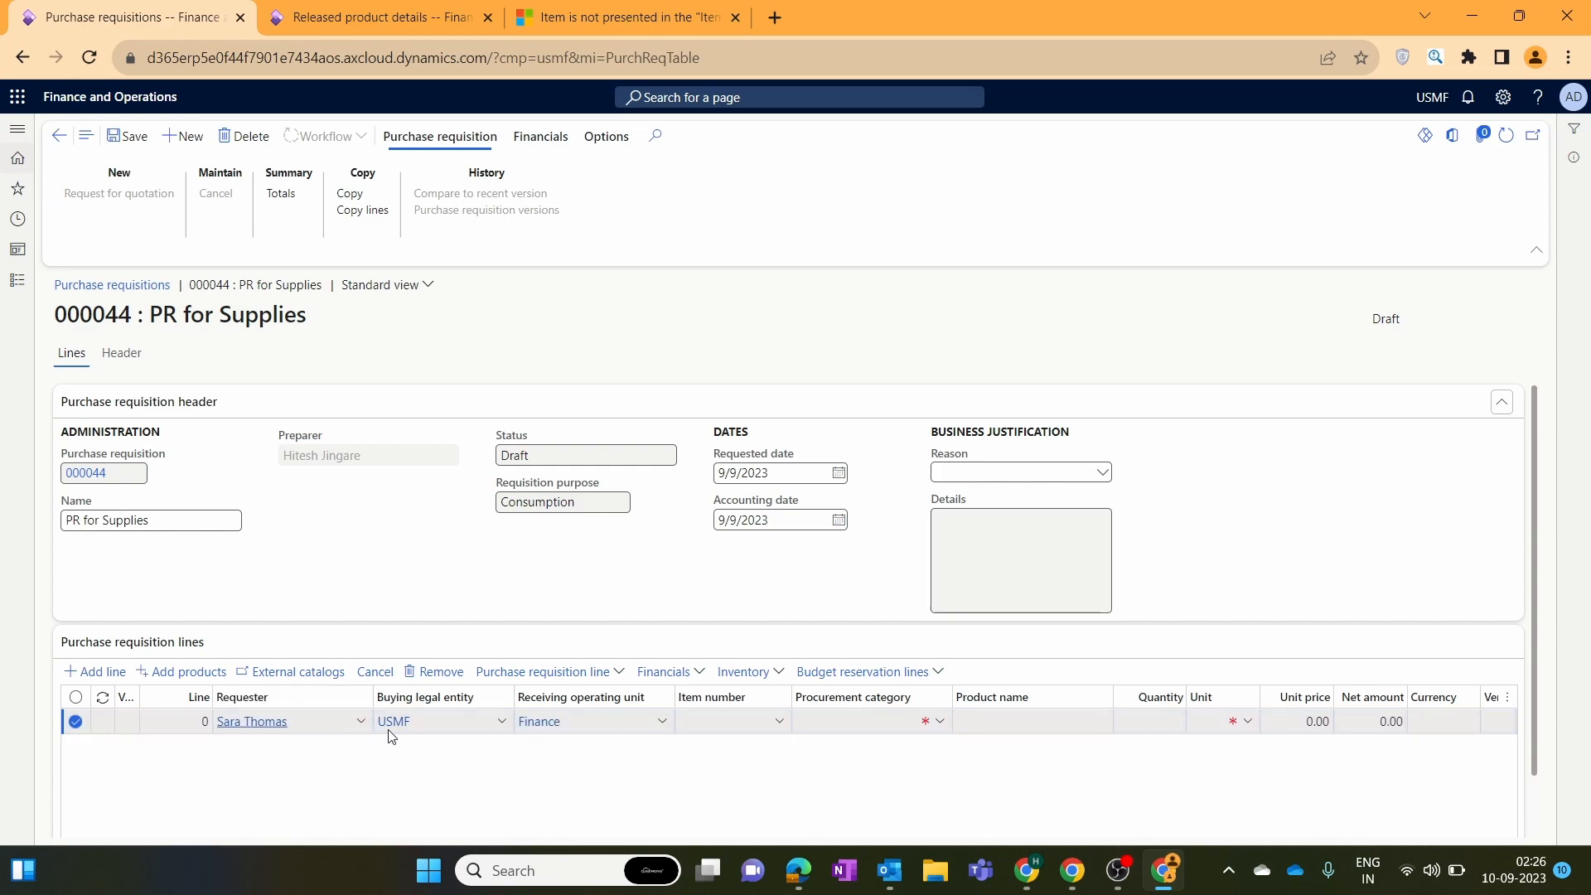
{"action": "left_click", "coordinate": [500, 723]}
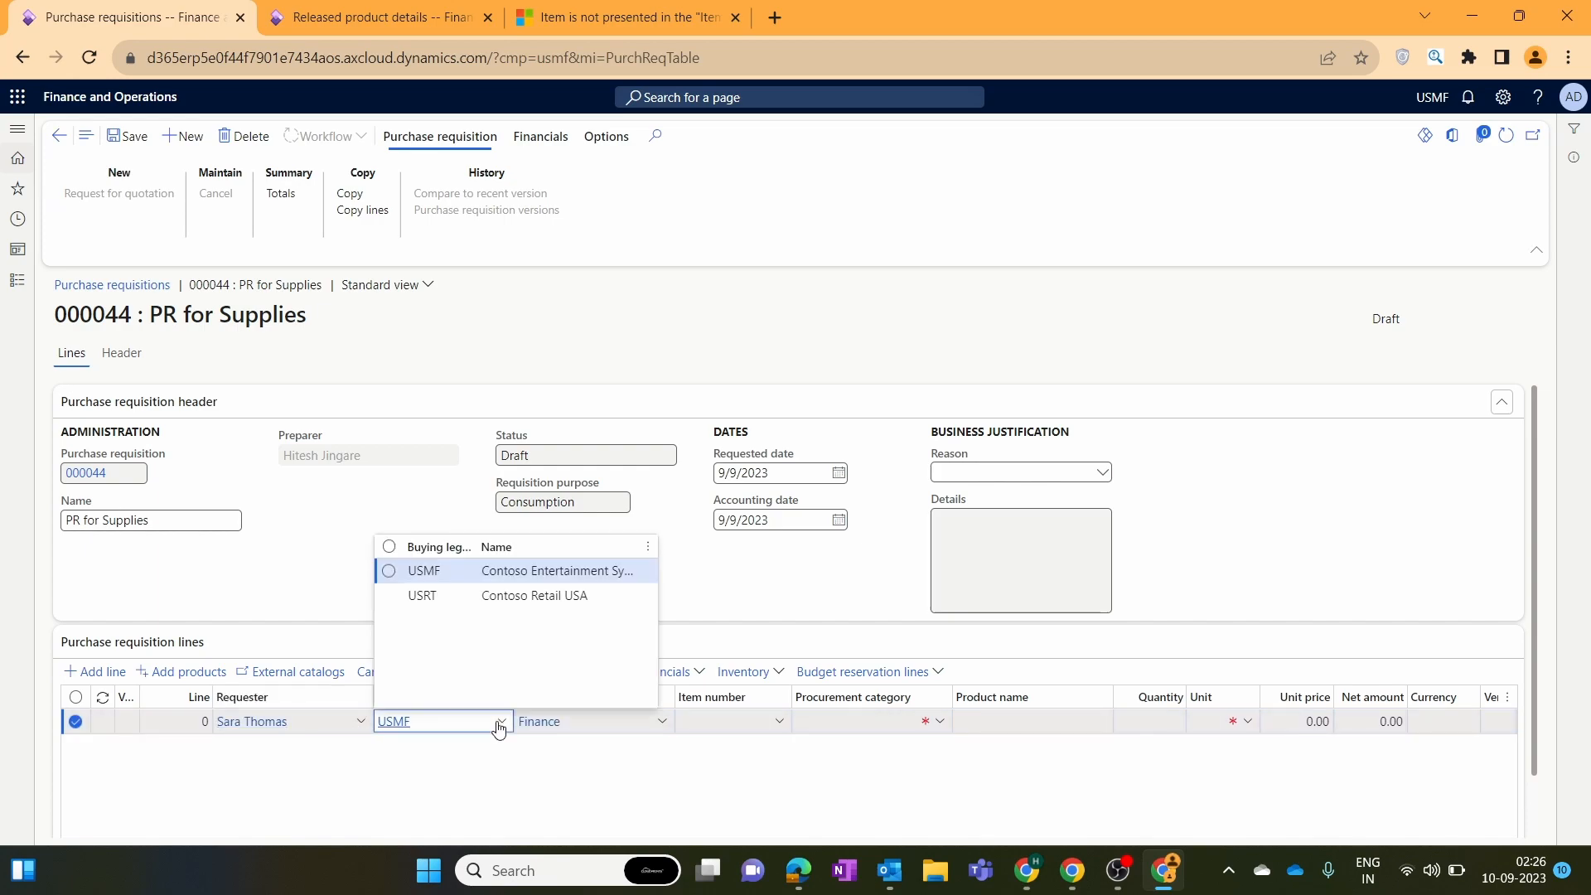
{"action": "left_click", "coordinate": [456, 596]}
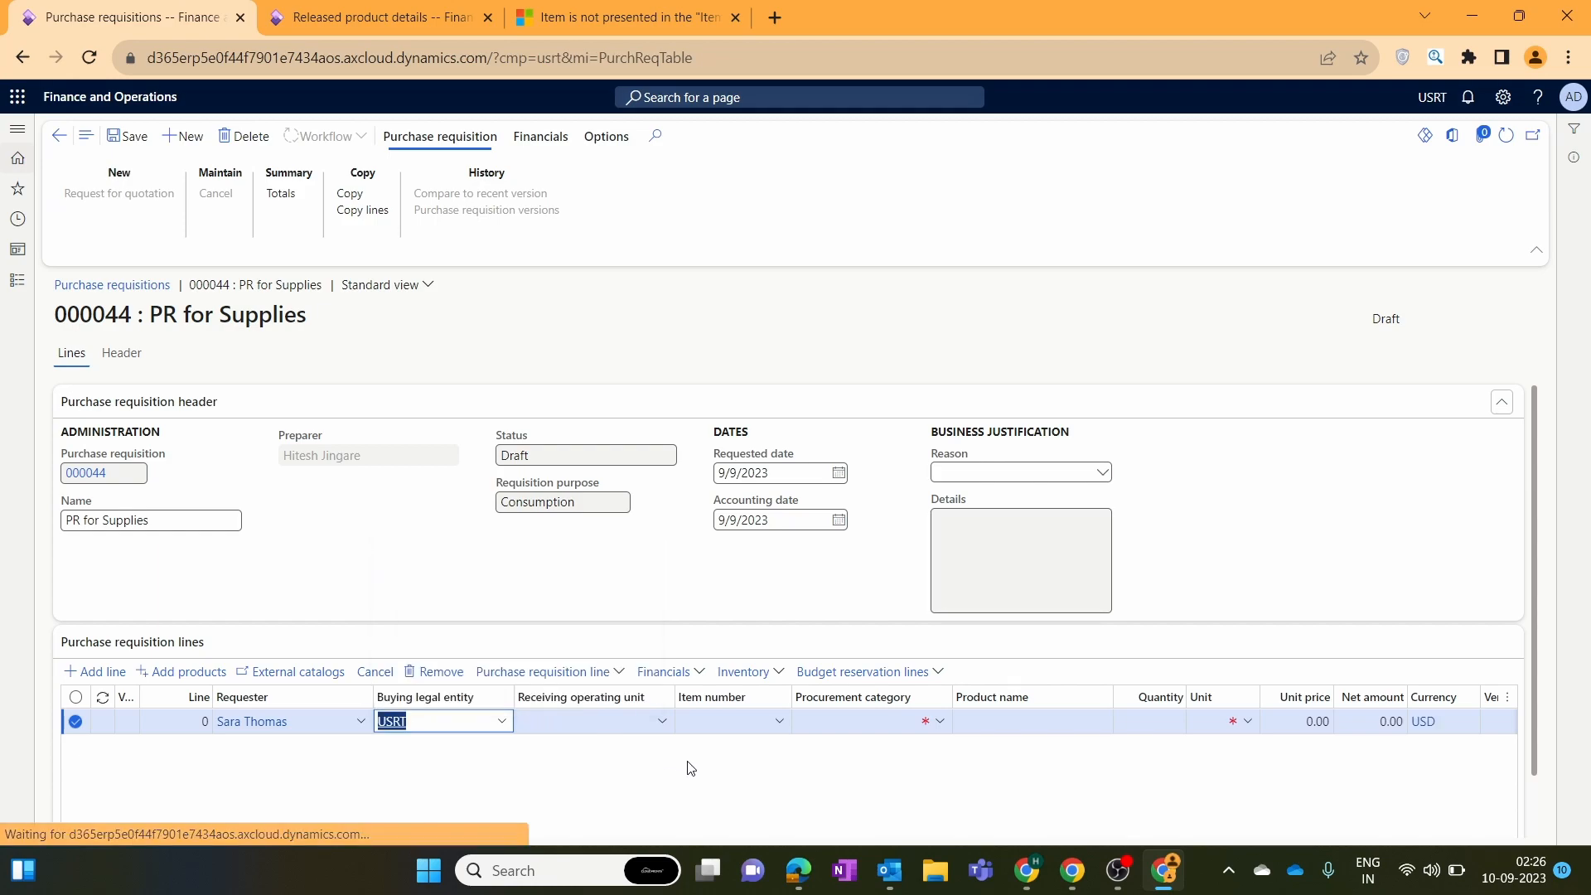
Open the procurement category lookup on the new line, item still blank.
{"action": "left_click", "coordinate": [941, 723]}
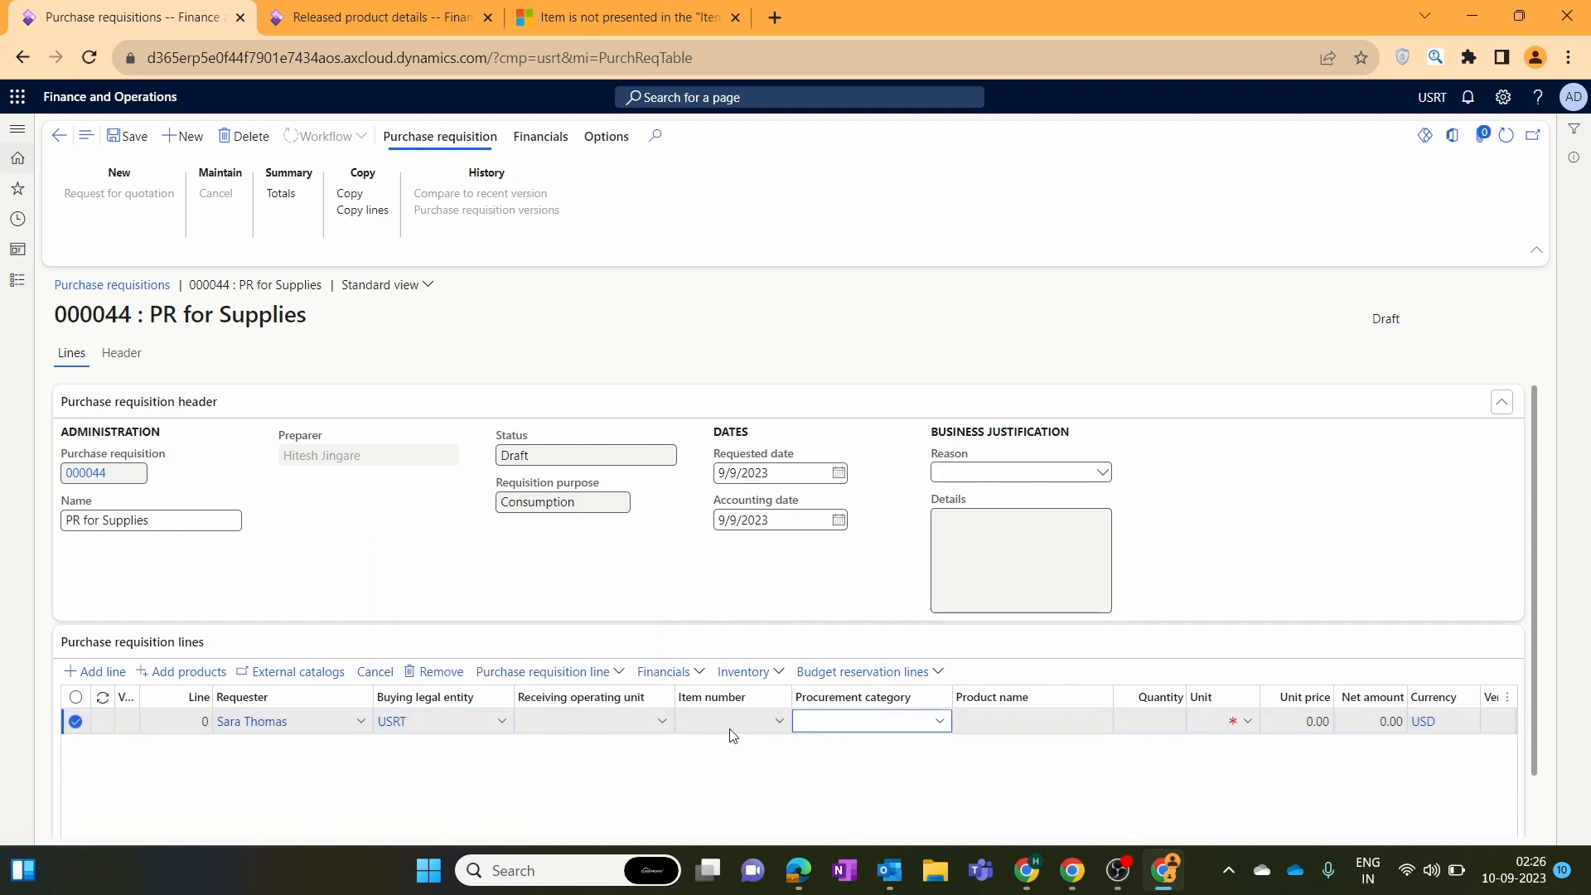
{"action": "left_click", "coordinate": [774, 769]}
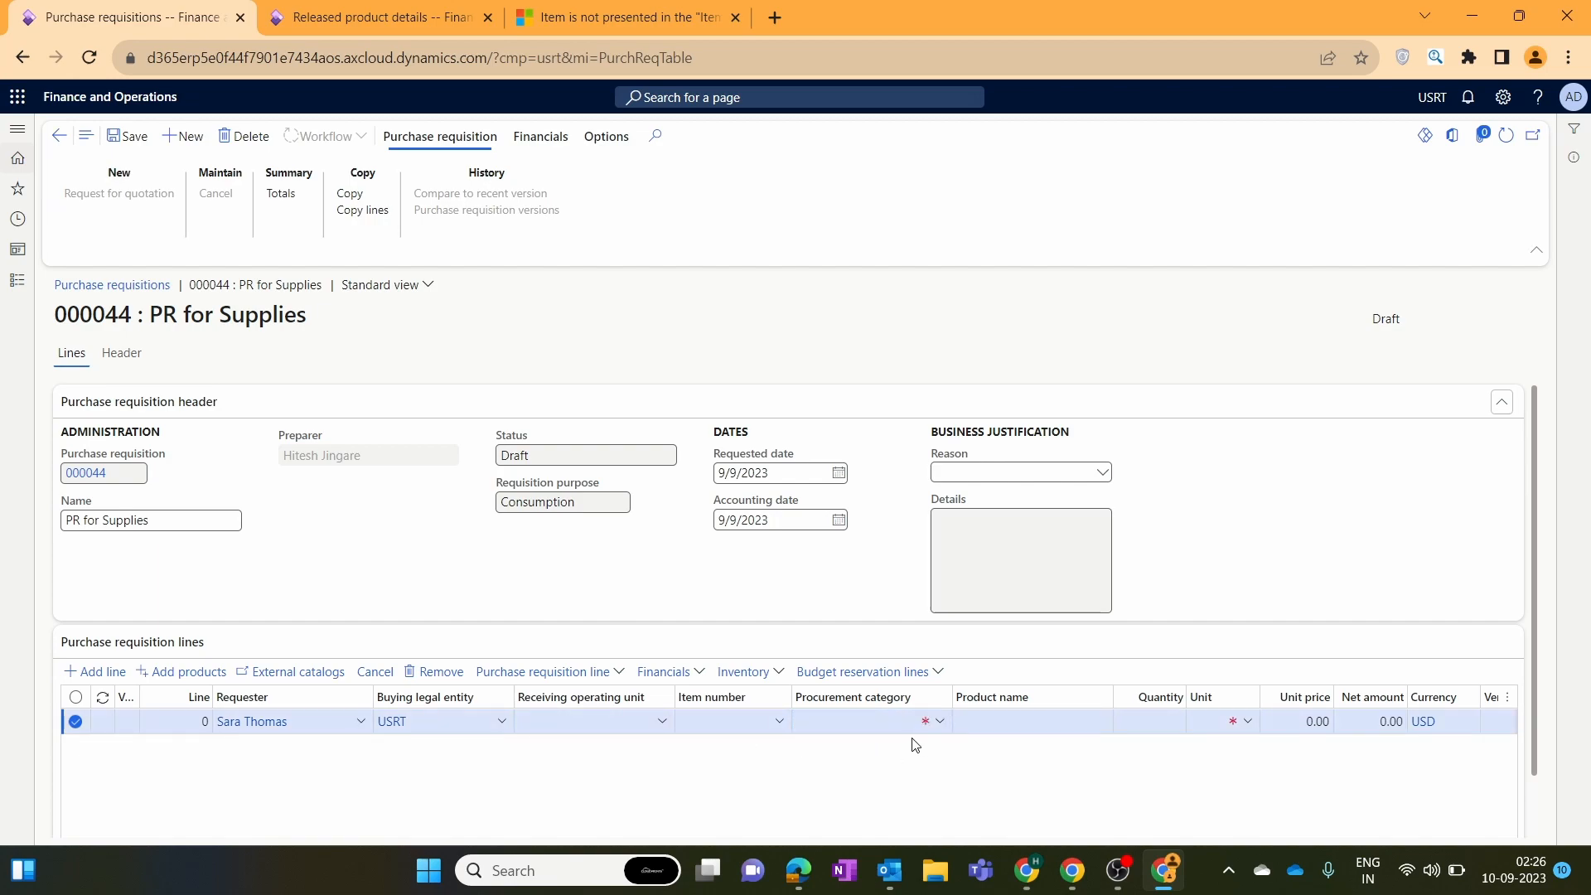
{"action": "left_click_drag", "start_coordinate": [1536, 505], "coordinate": [1545, 585]}
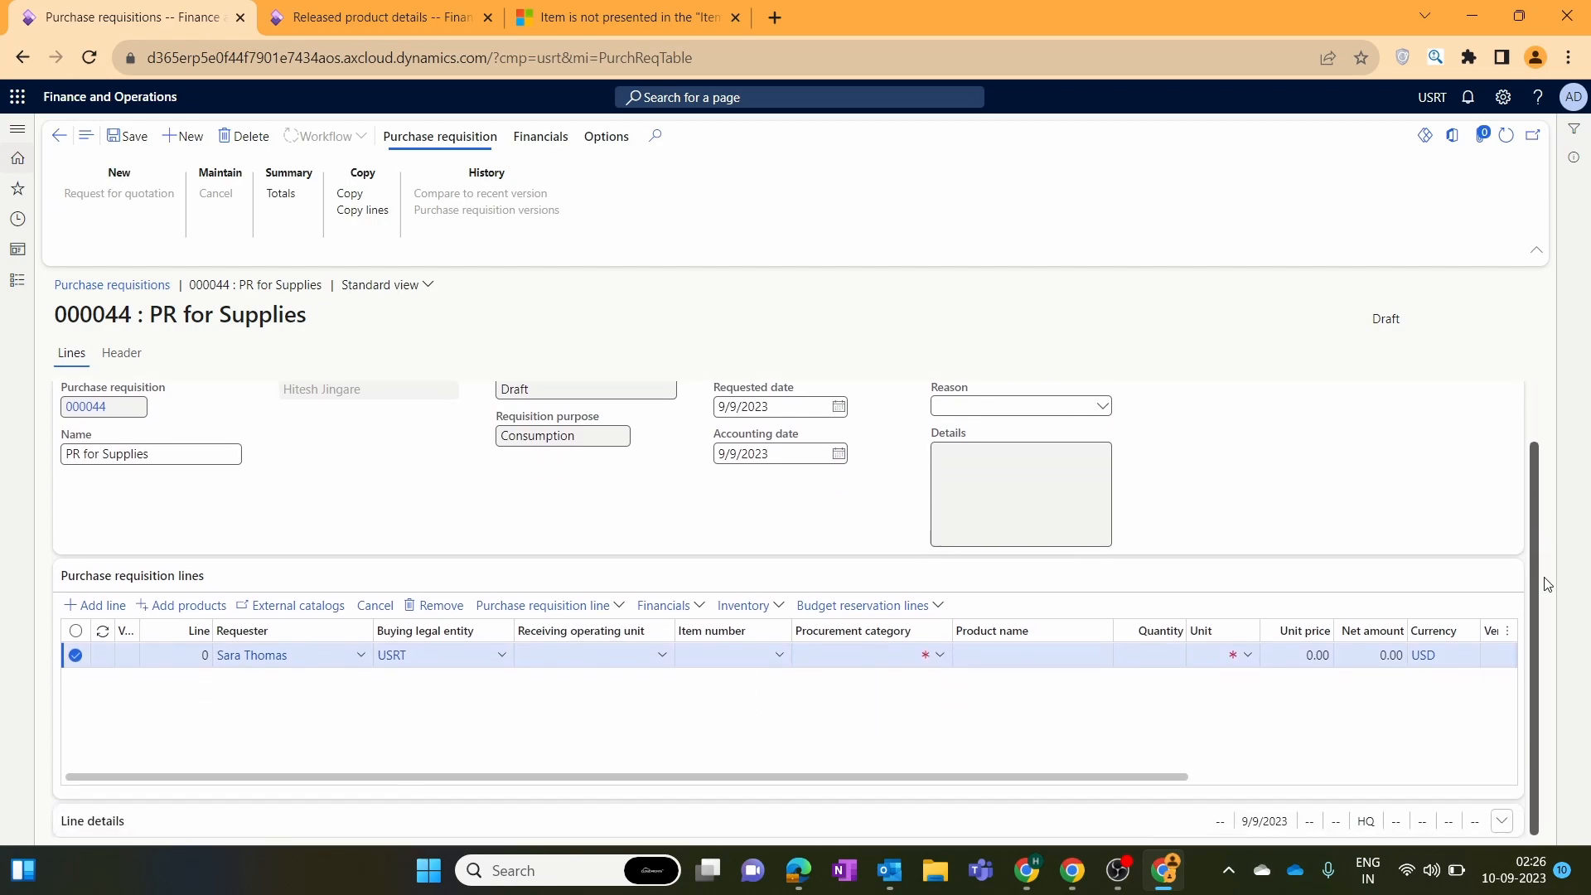
{"action": "left_click", "coordinate": [937, 659]}
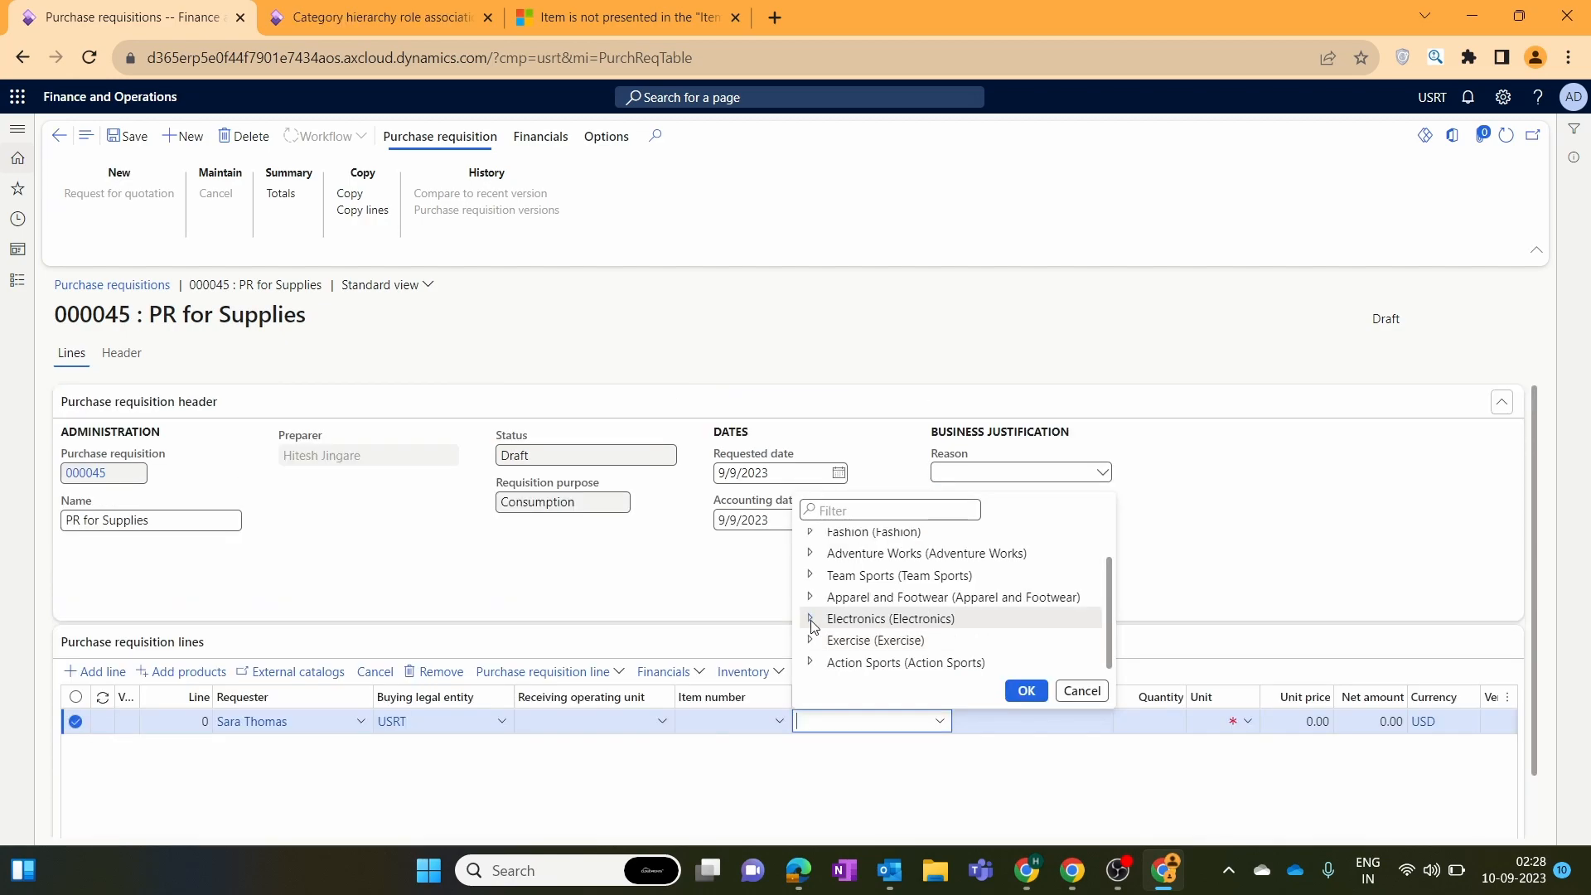
Set the line's procurement category to Electronics > Computers > Computers accessories.
{"action": "left_click", "coordinate": [813, 620]}
{"action": "scroll", "coordinate": [821, 618], "scroll_direction": "down", "scroll_amount": 2}
{"action": "left_click", "coordinate": [827, 603]}
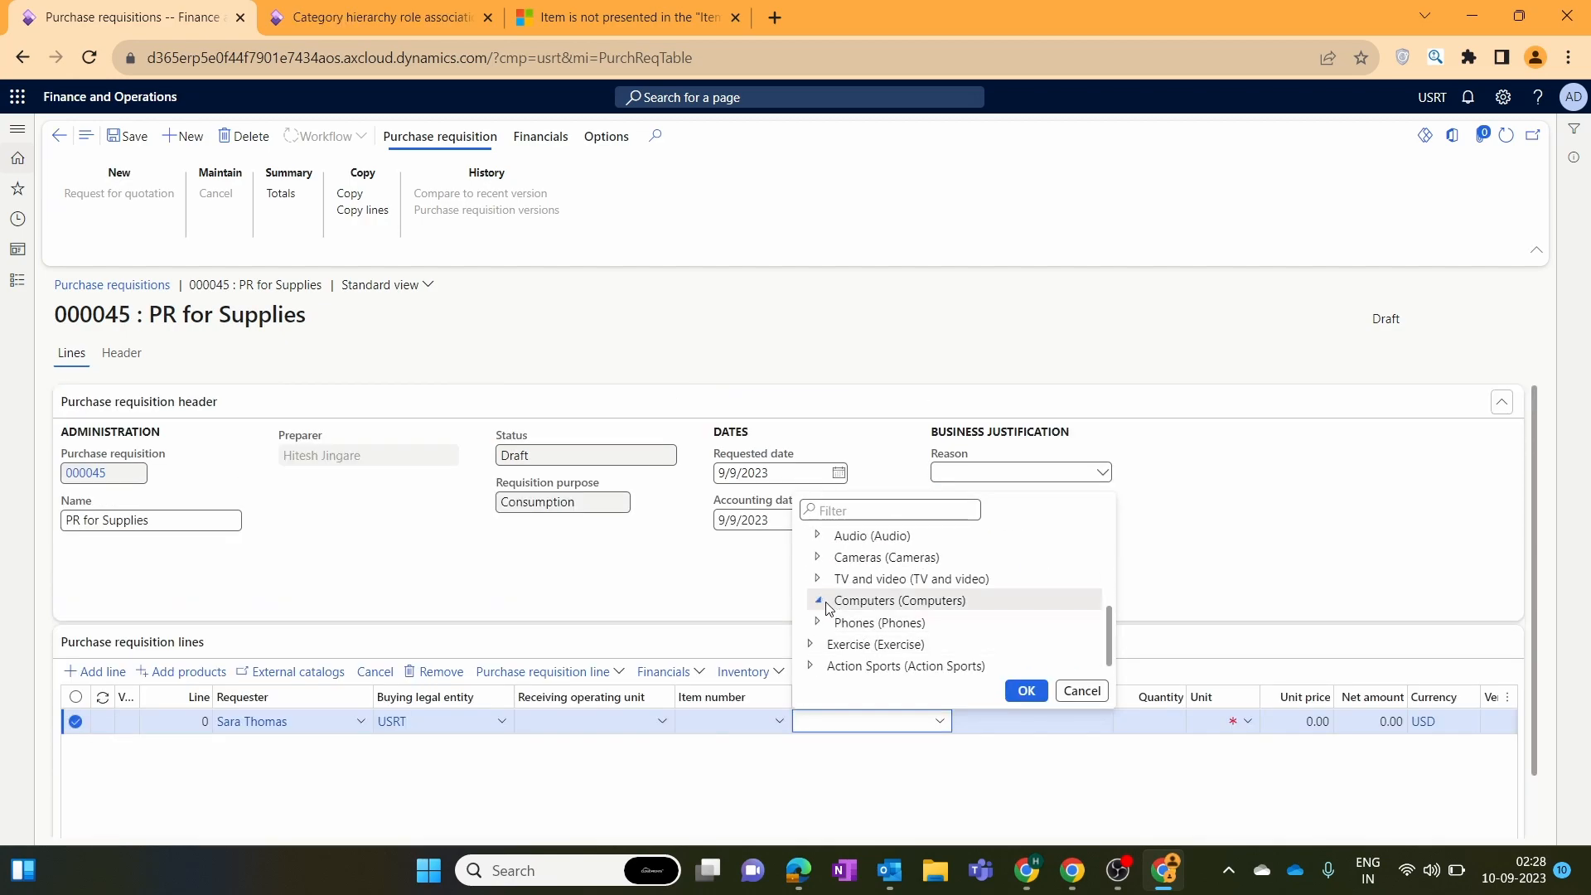
{"action": "scroll", "coordinate": [911, 609], "scroll_direction": "down", "scroll_amount": 1}
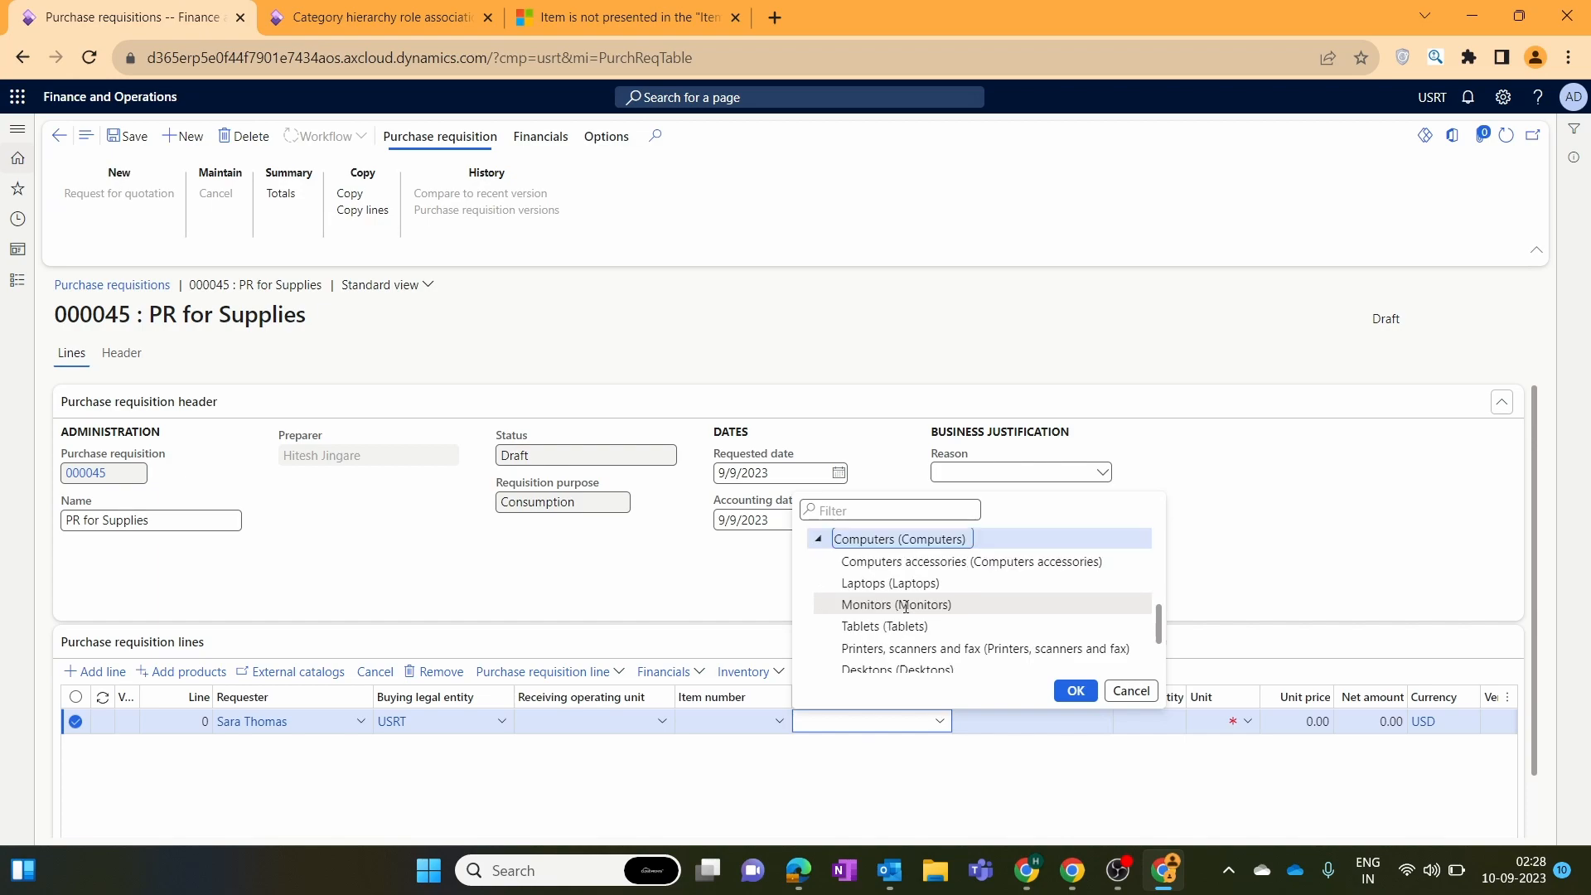
{"action": "left_click", "coordinate": [994, 564]}
{"action": "left_click", "coordinate": [1076, 691]}
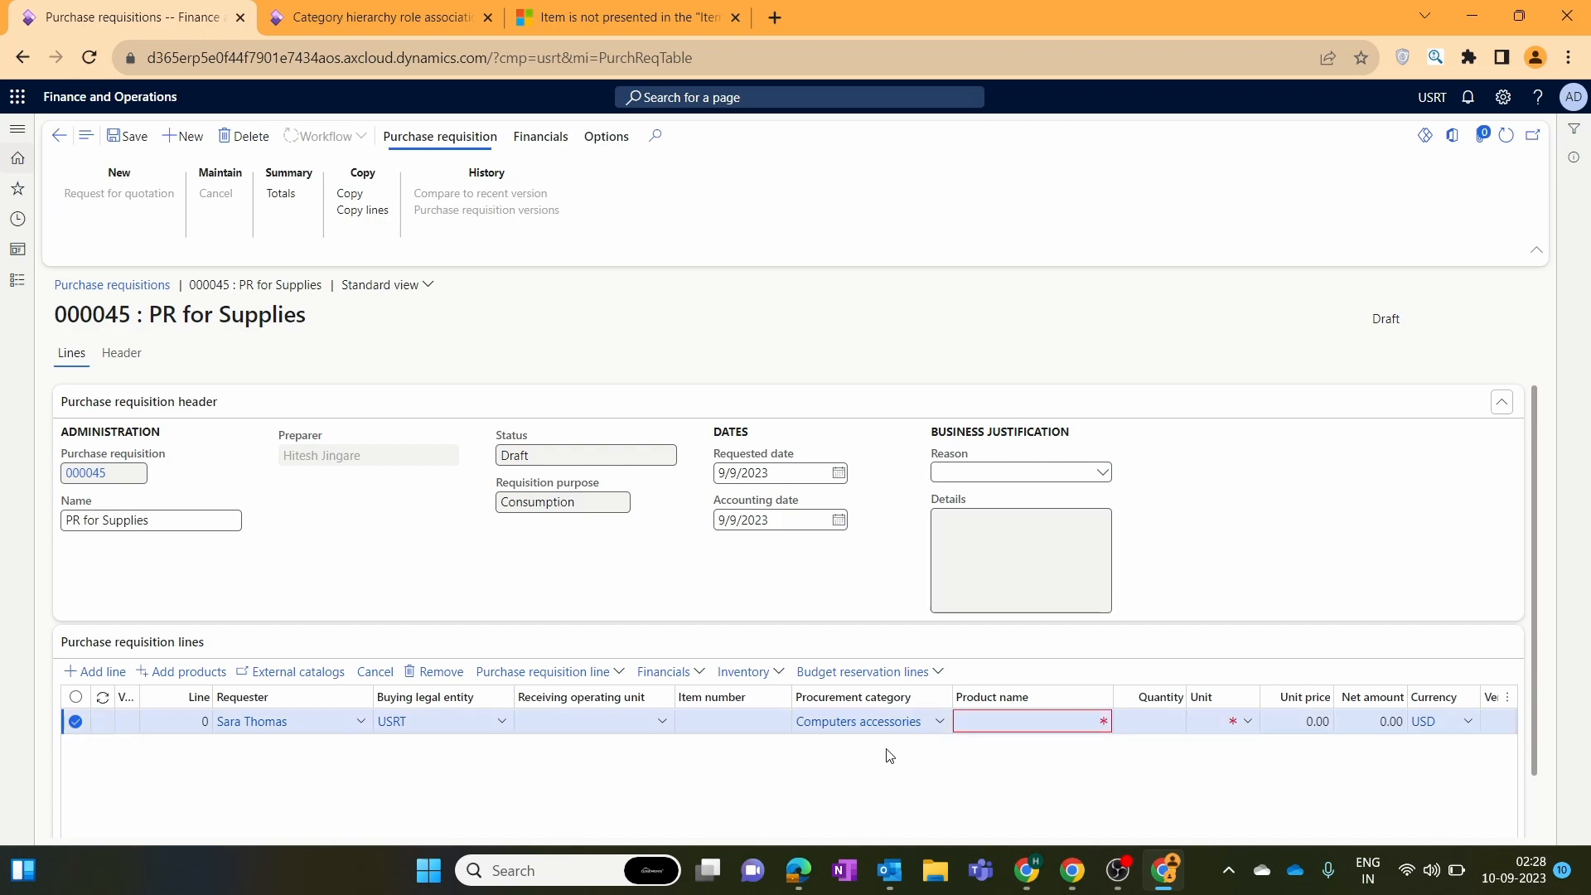
Enter 'keyboard' as the requisition line's product name.
{"action": "left_click", "coordinate": [995, 720]}
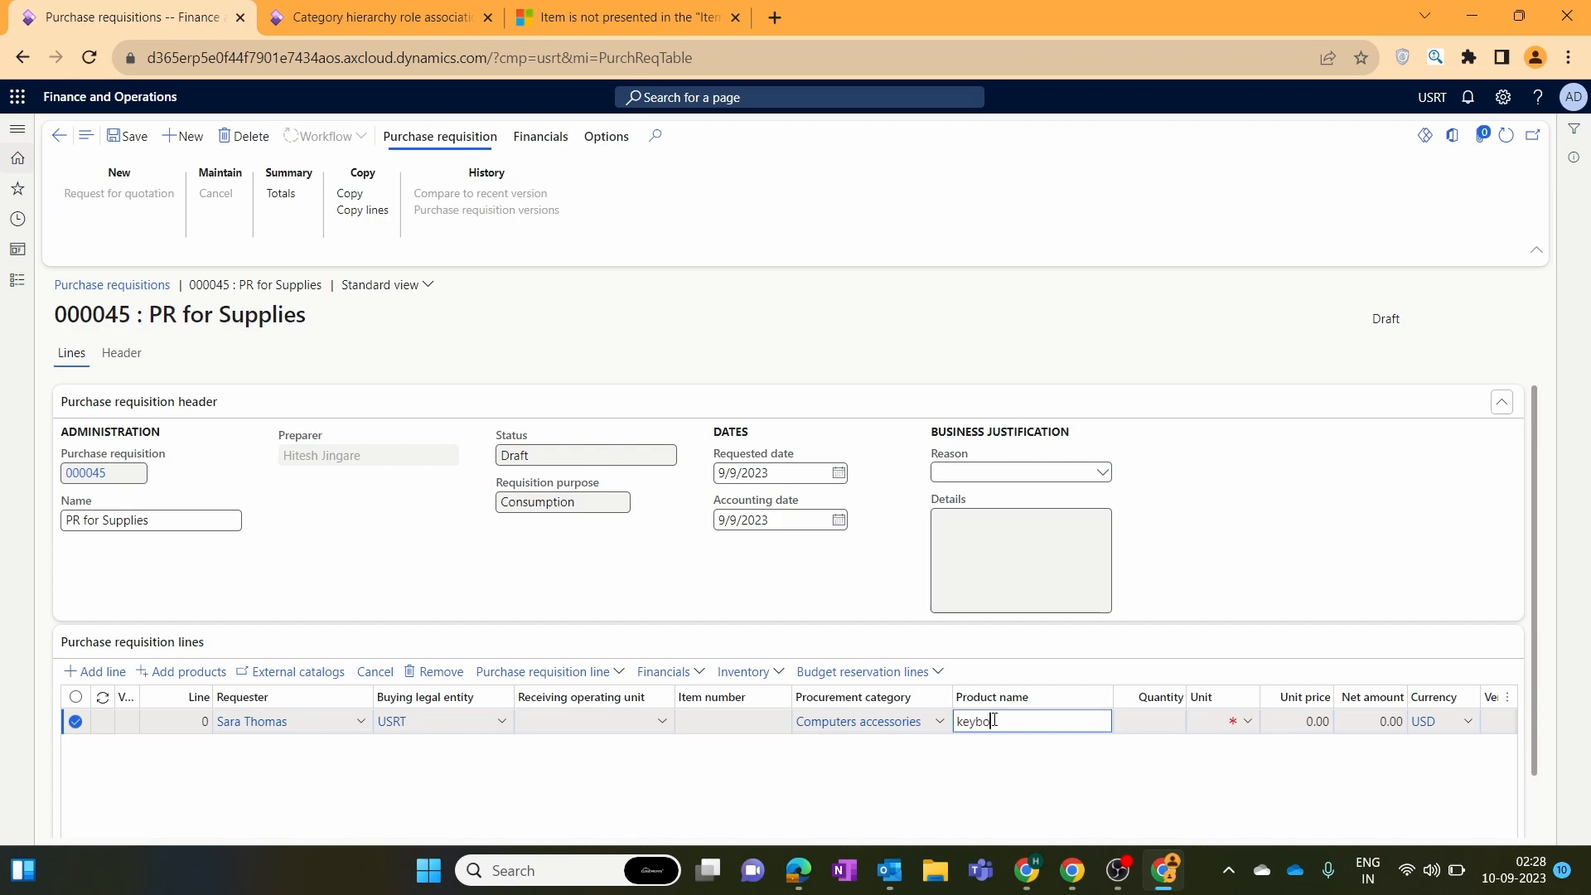
{"action": "type", "text": "keyboar"}
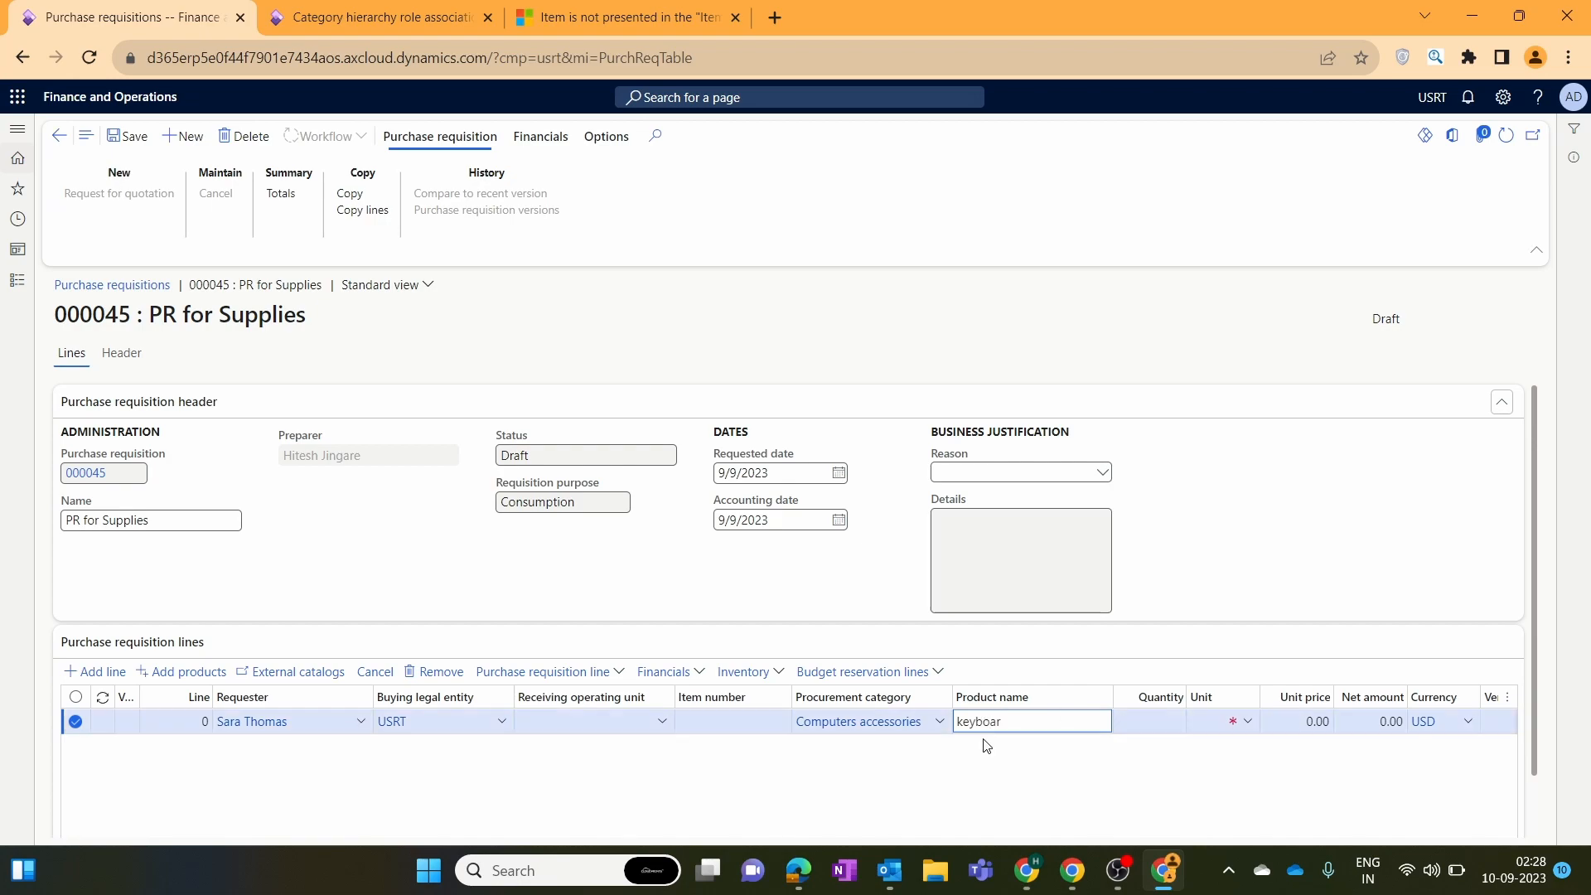
{"action": "type", "text": "d"}
{"action": "left_click", "coordinate": [365, 452]}
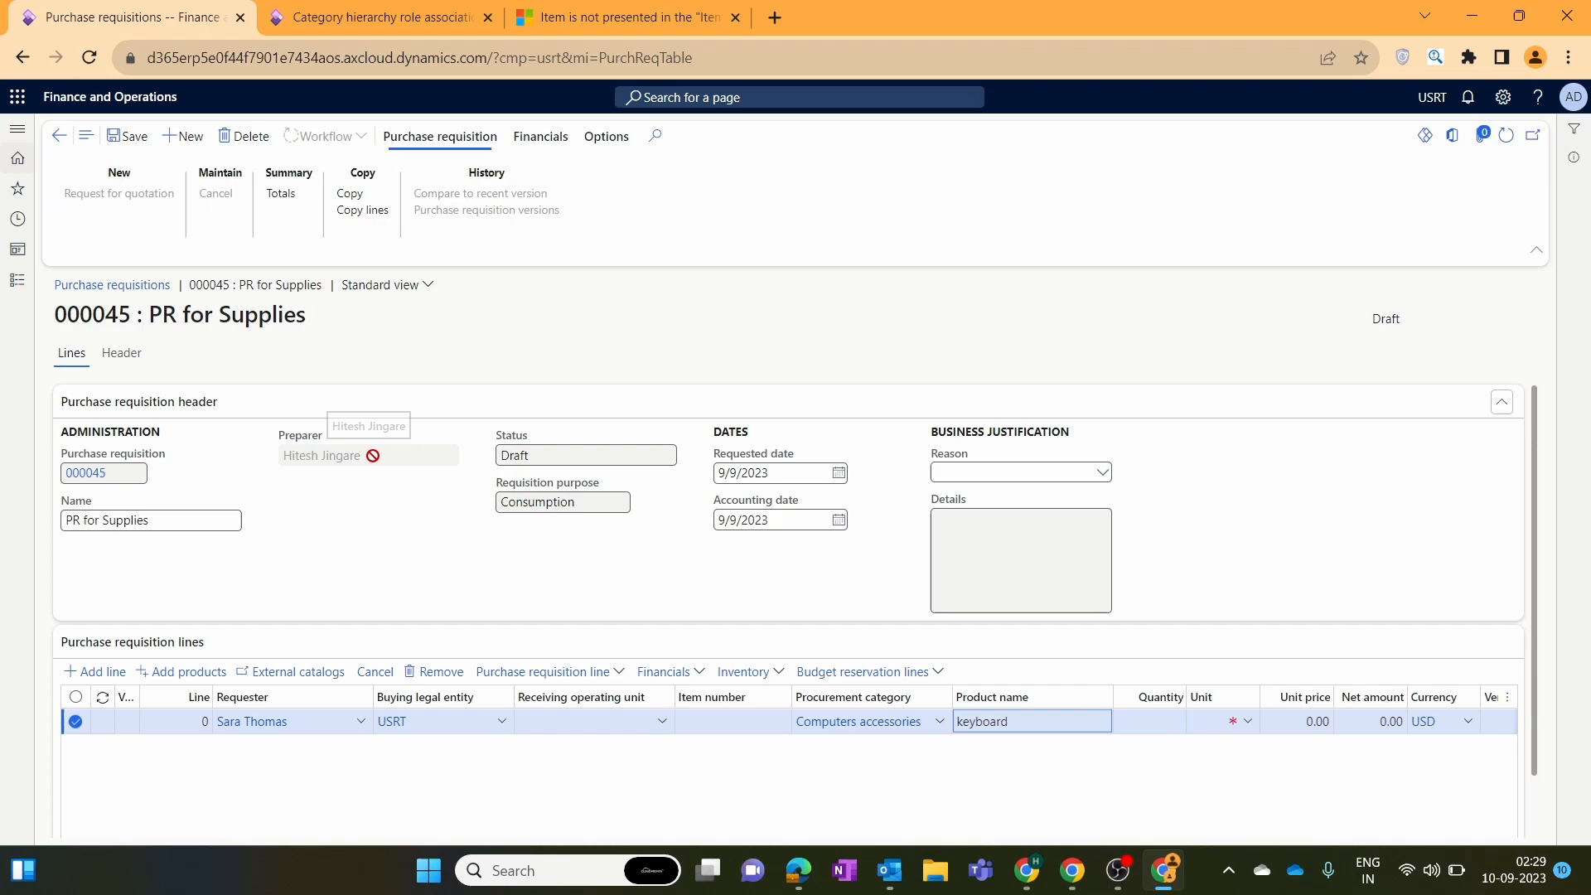
{"action": "left_click", "coordinate": [436, 751]}
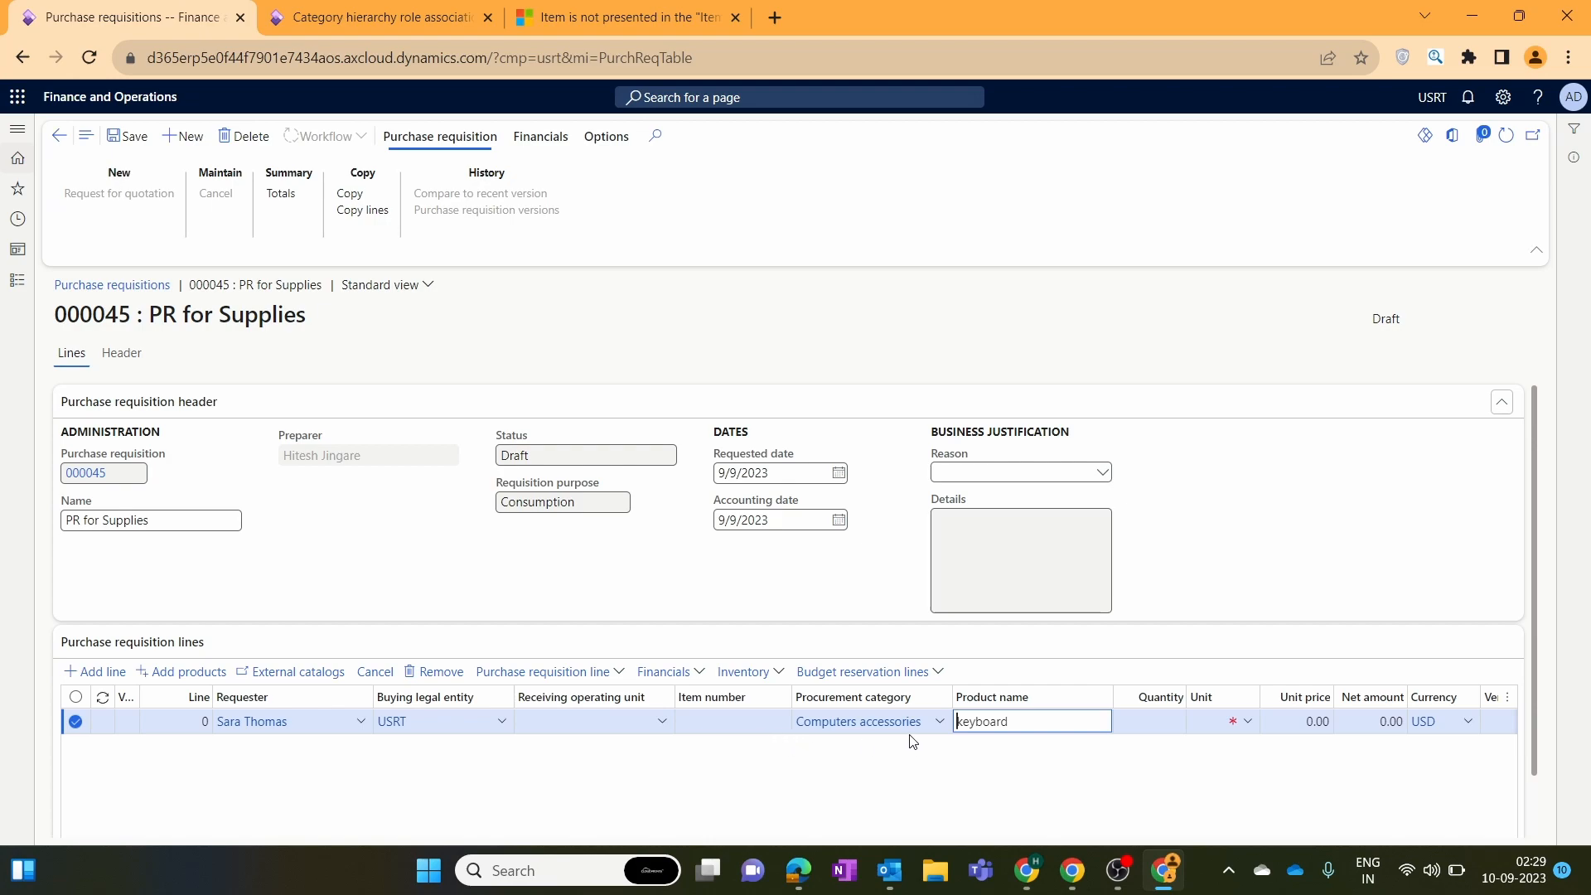
{"action": "left_click", "coordinate": [1056, 749]}
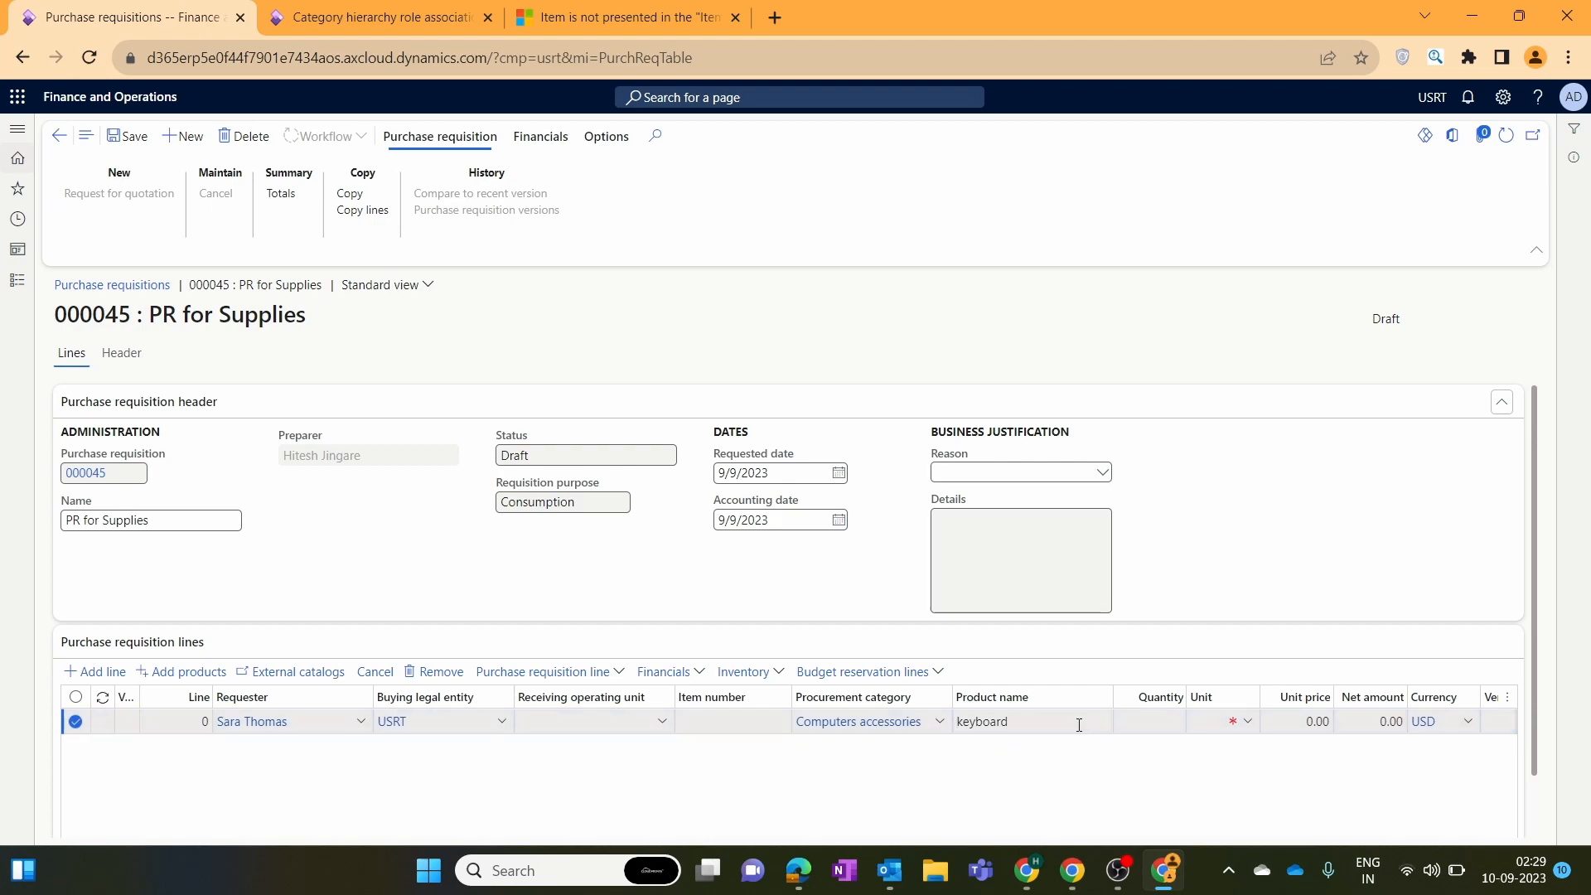
{"action": "left_click_drag", "start_coordinate": [1079, 725], "coordinate": [964, 762]}
{"action": "left_click", "coordinate": [1032, 766]}
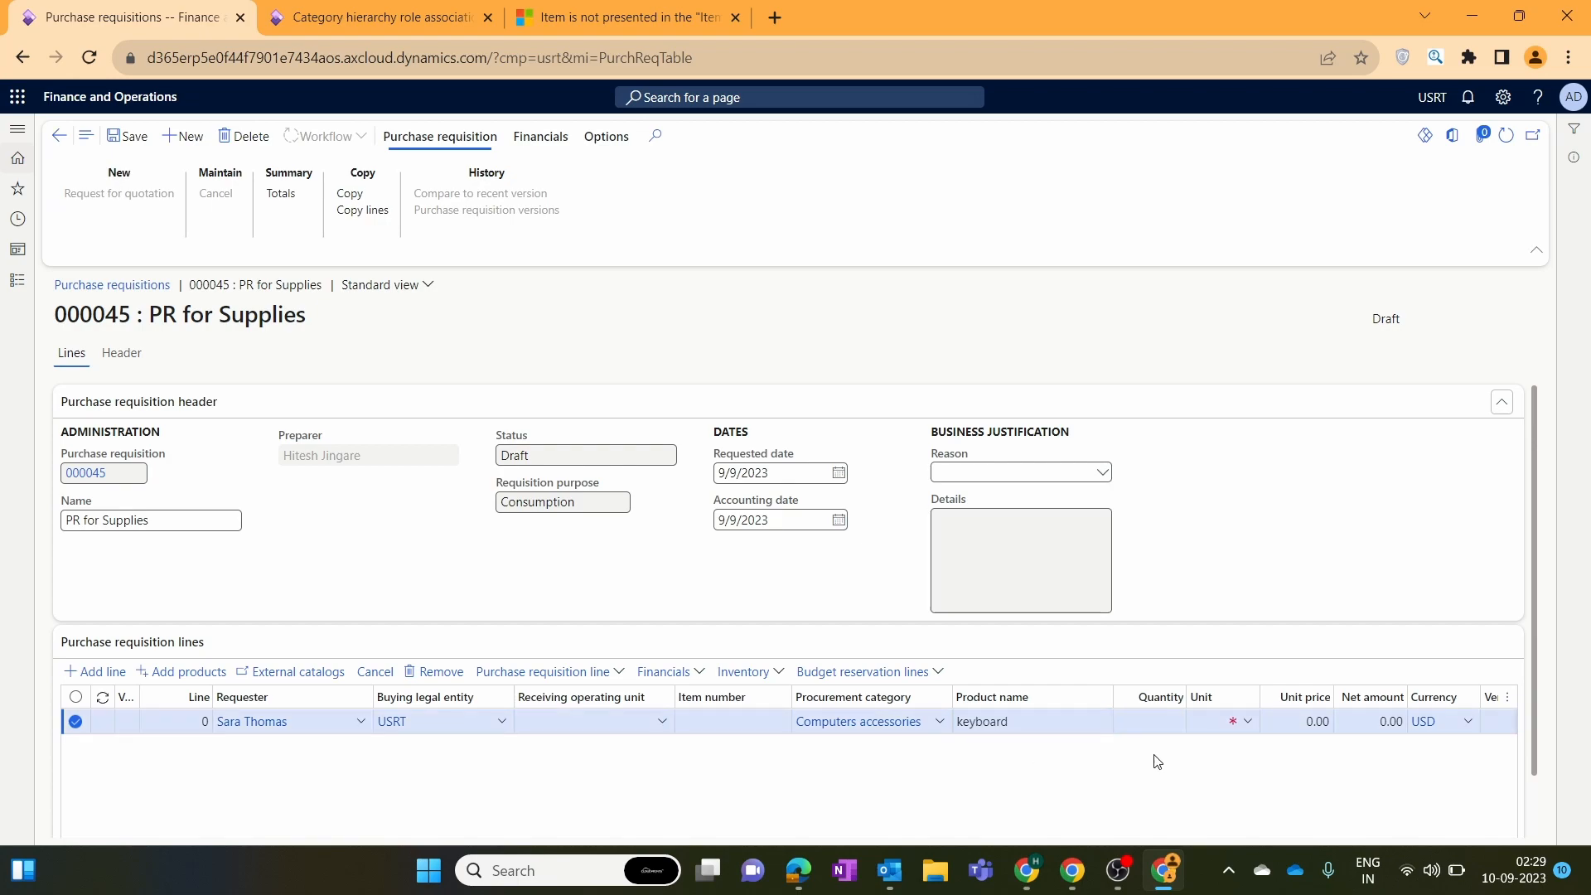
Set the line quantity to 10 with unit of measure ea (Each).
{"action": "left_click", "coordinate": [1149, 722]}
{"action": "type", "text": "10"}
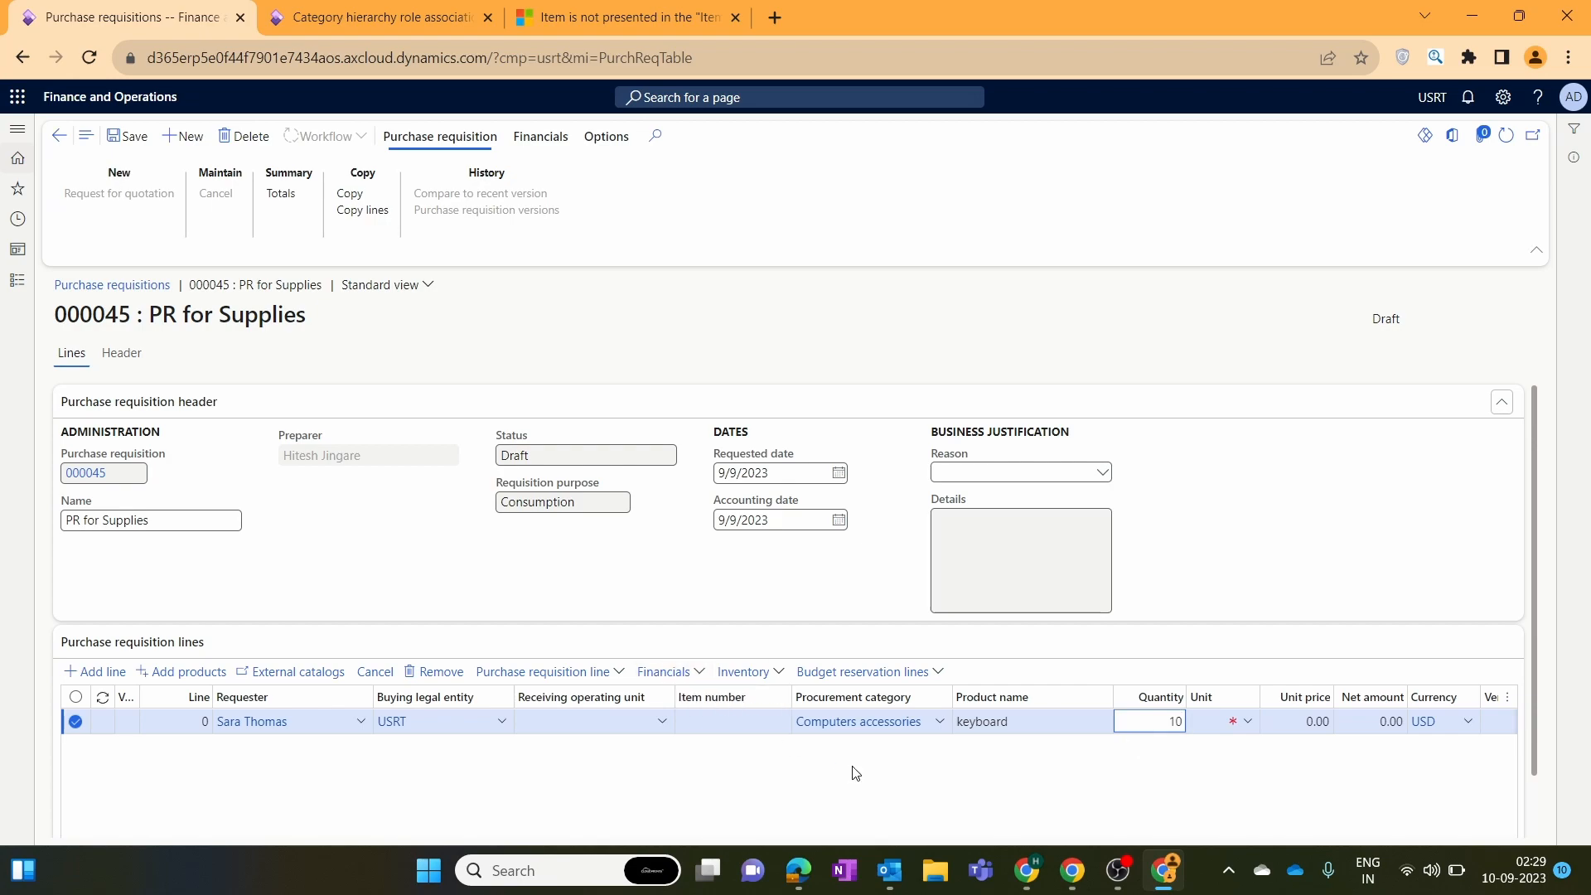
{"action": "left_click", "coordinate": [876, 771]}
{"action": "left_click", "coordinate": [1249, 723]}
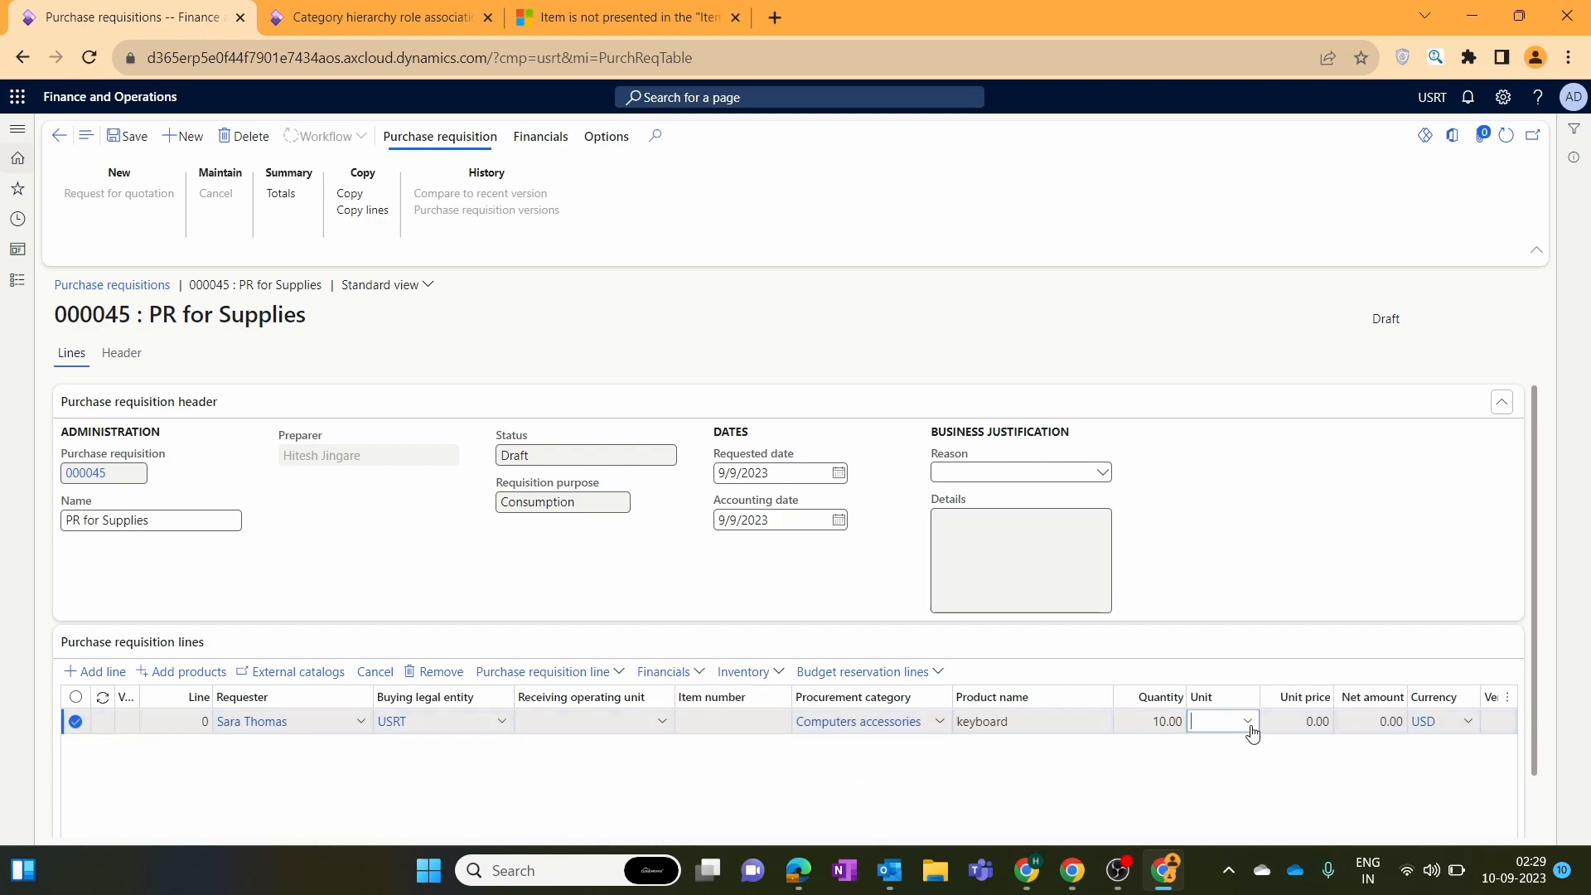
{"action": "scroll", "coordinate": [1074, 656], "scroll_direction": "down", "scroll_amount": 15}
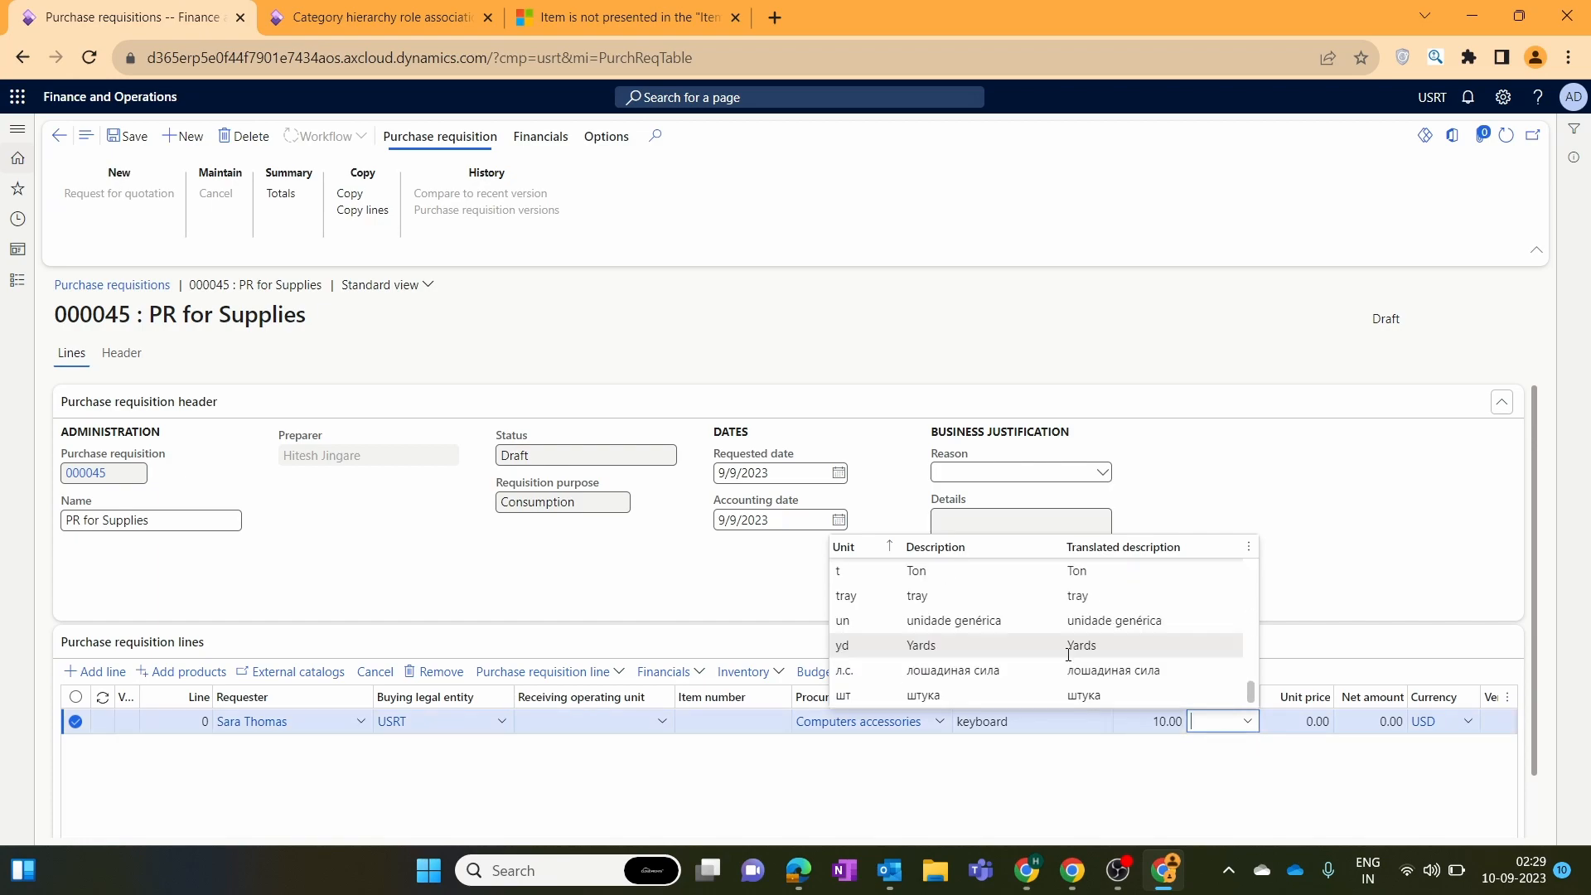
{"action": "type", "text": "ea"}
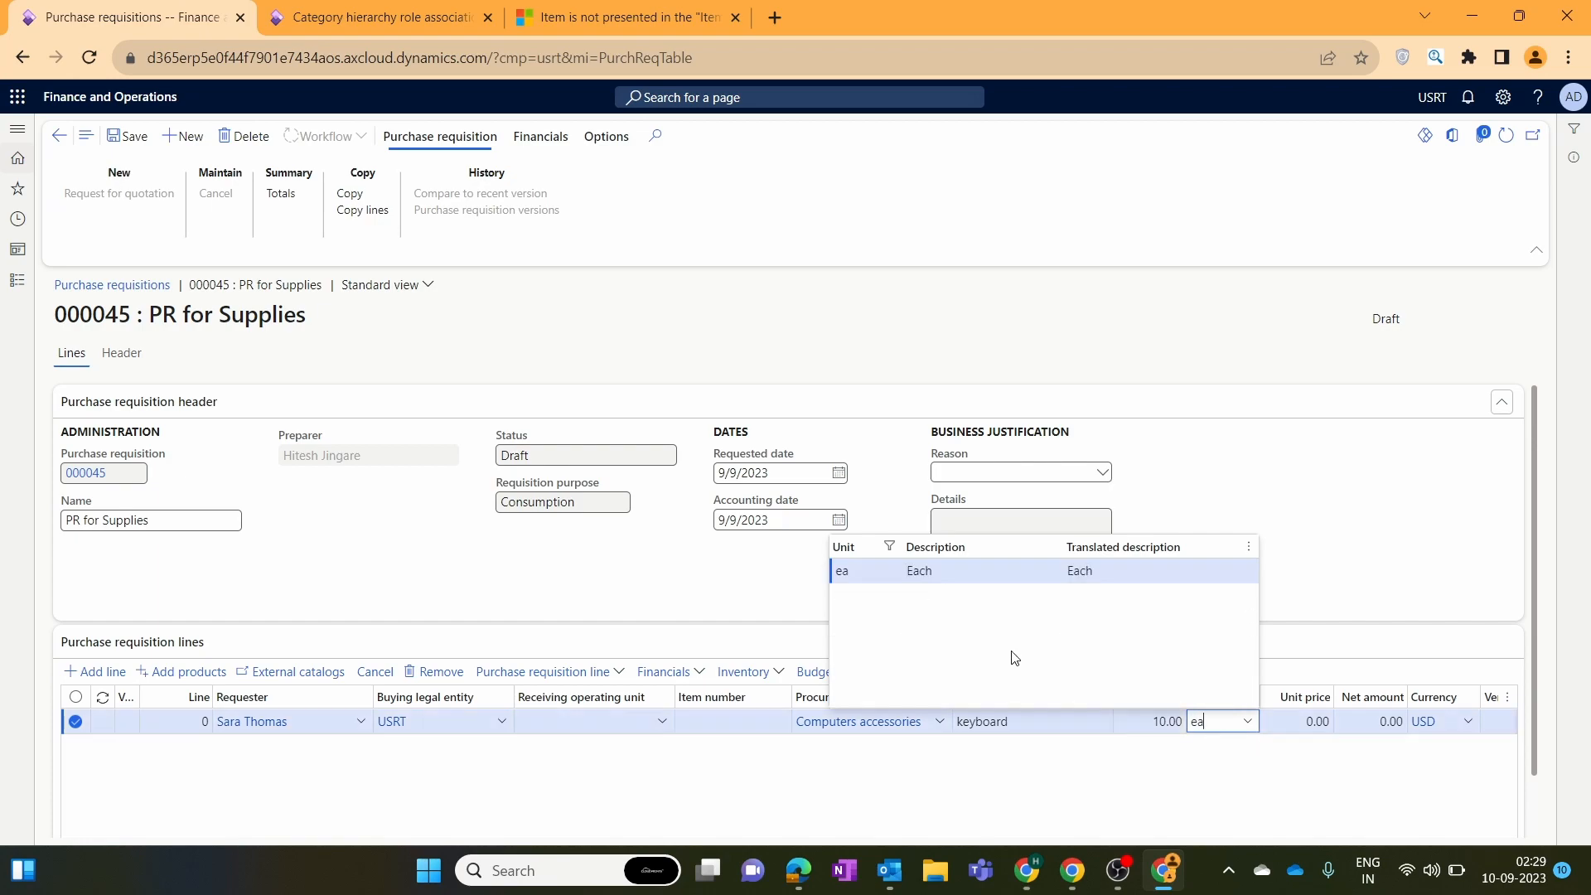
{"action": "left_click", "coordinate": [991, 577]}
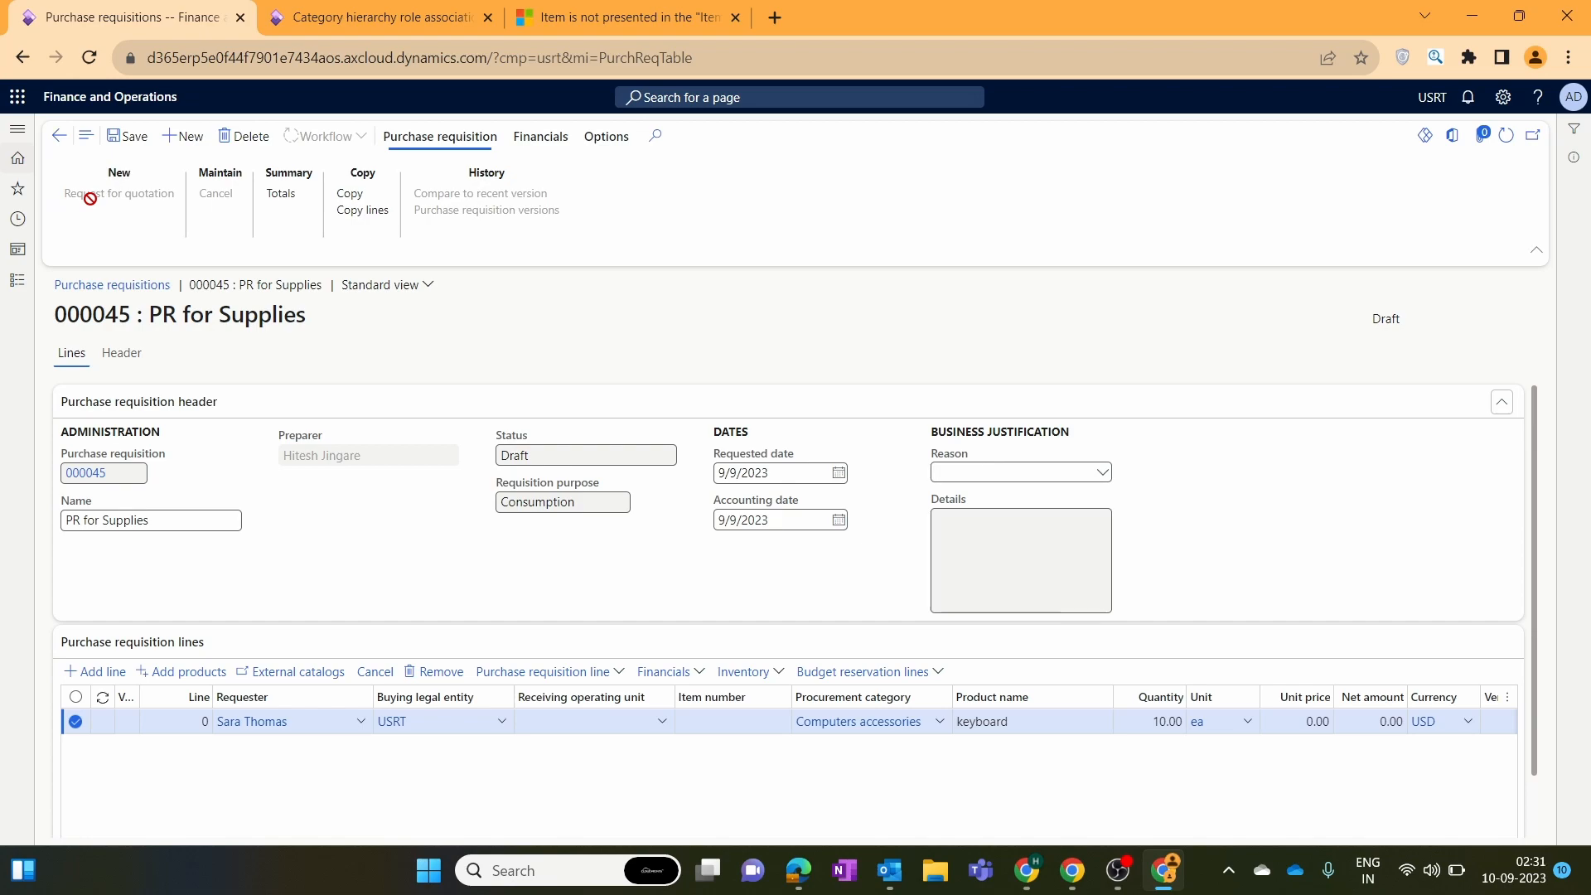
Choose vendor account 1001, A. Datum Corporation, for the keyboard line.
{"action": "scroll", "coordinate": [1527, 635], "scroll_direction": "down", "scroll_amount": 1}
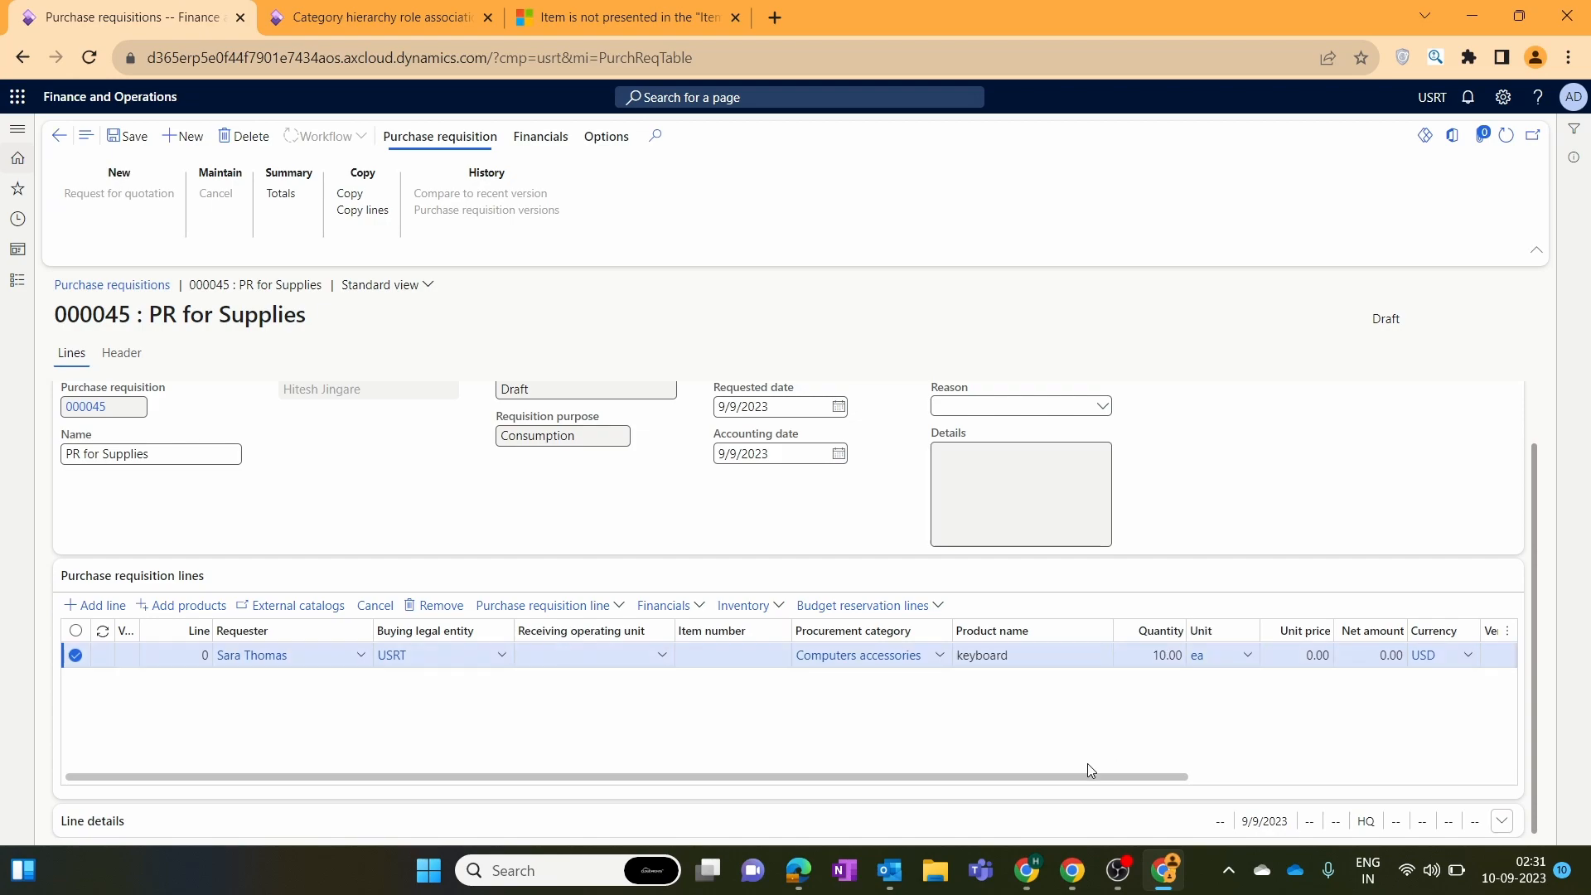
{"action": "scroll", "coordinate": [1083, 774], "scroll_direction": "right", "scroll_amount": 2}
{"action": "left_click_drag", "start_coordinate": [1551, 782], "coordinate": [1554, 782]}
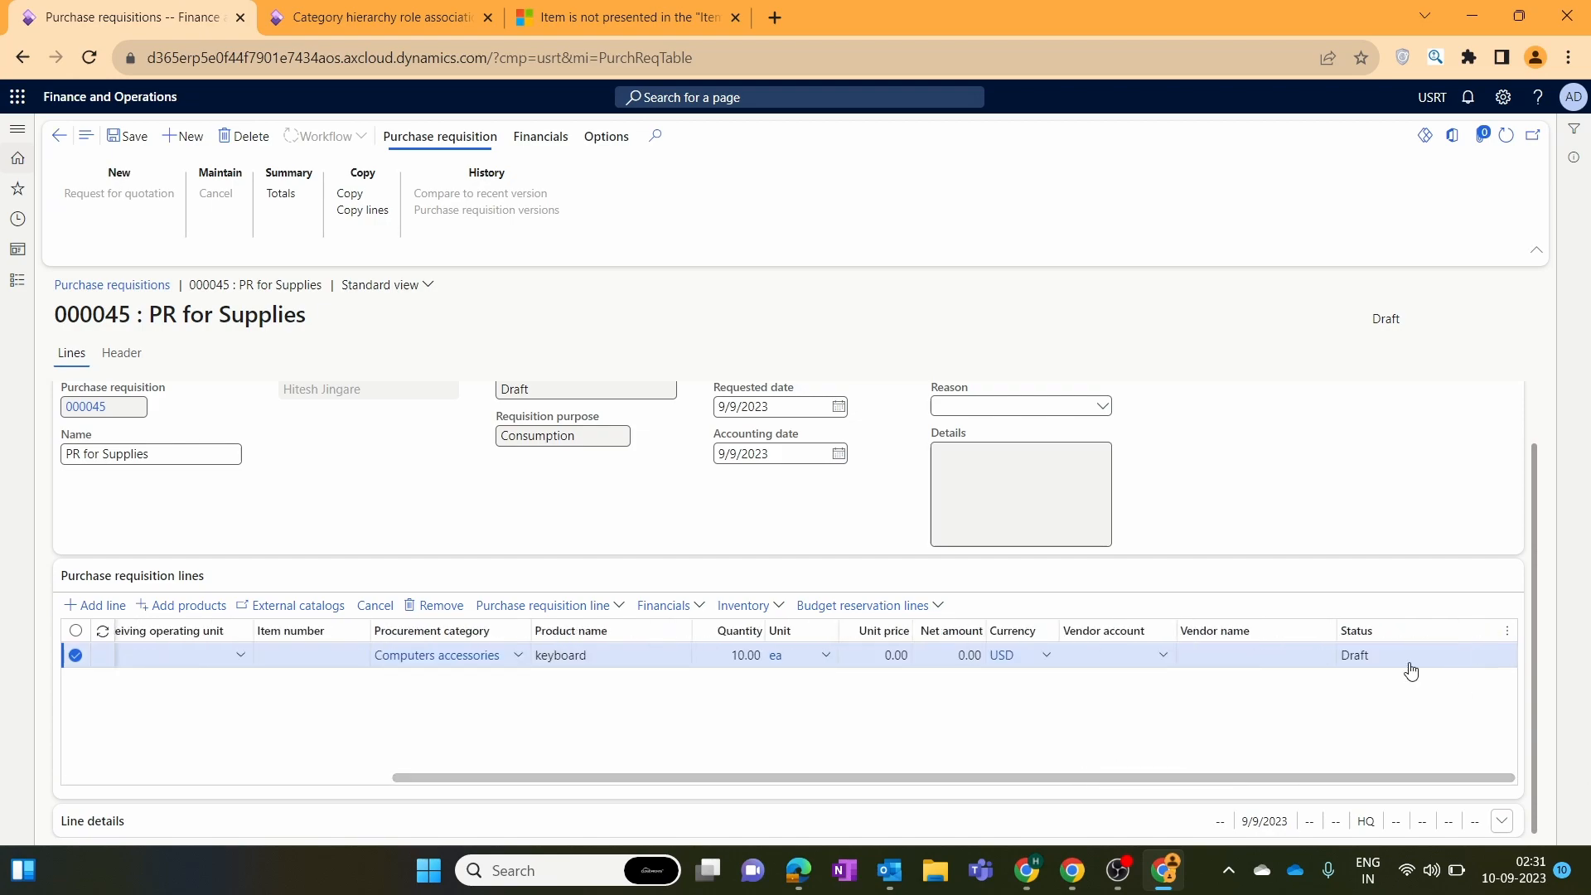
{"action": "left_click", "coordinate": [1289, 660]}
{"action": "left_click", "coordinate": [1160, 661]}
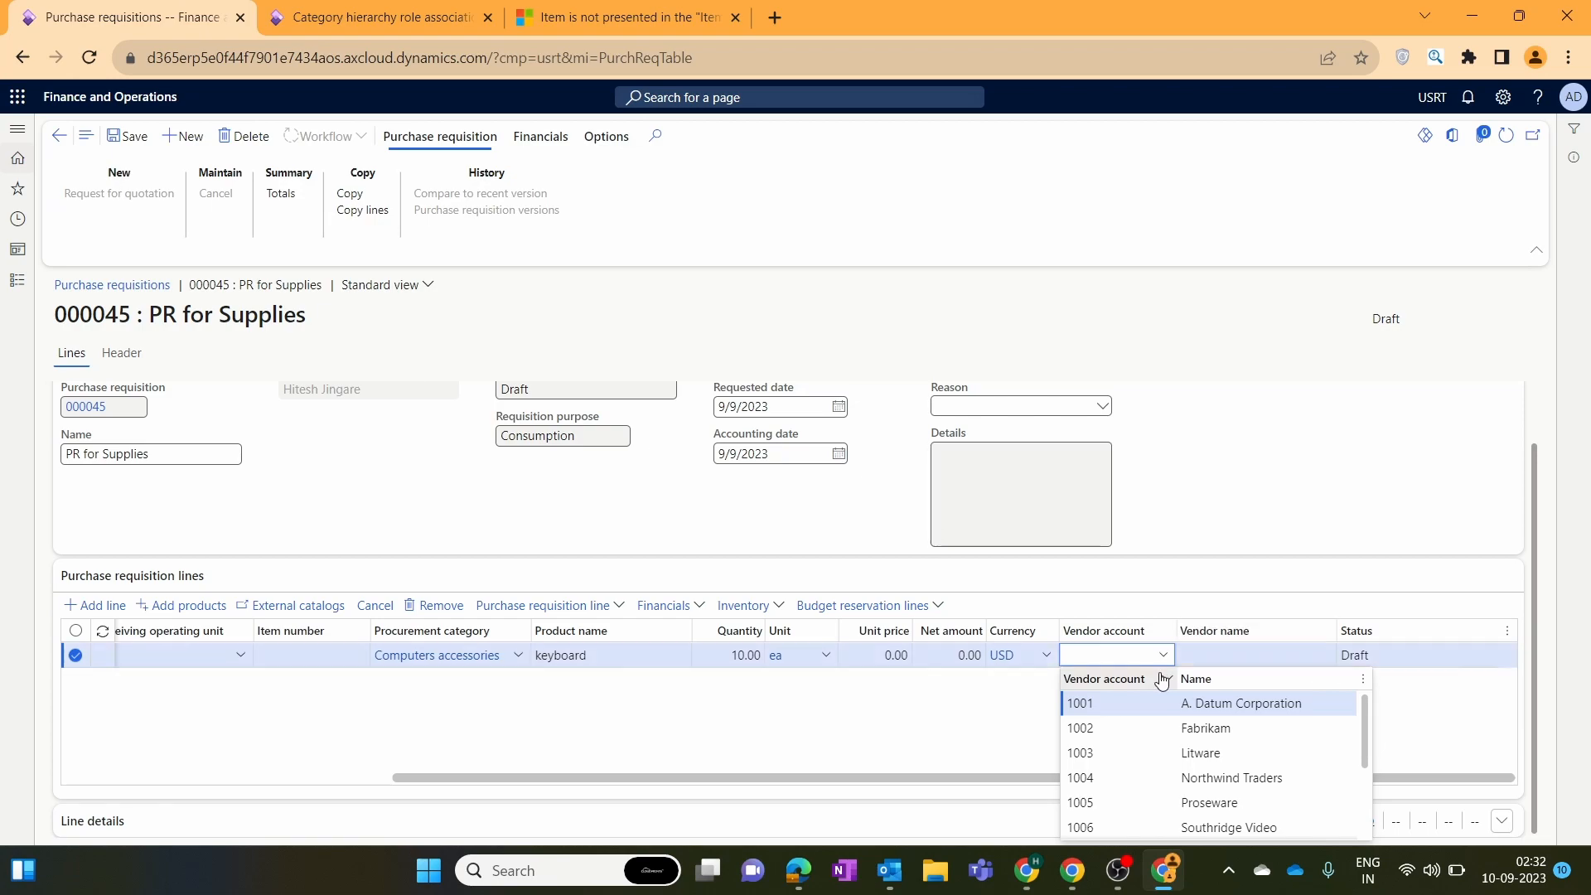
{"action": "left_click", "coordinate": [1133, 705]}
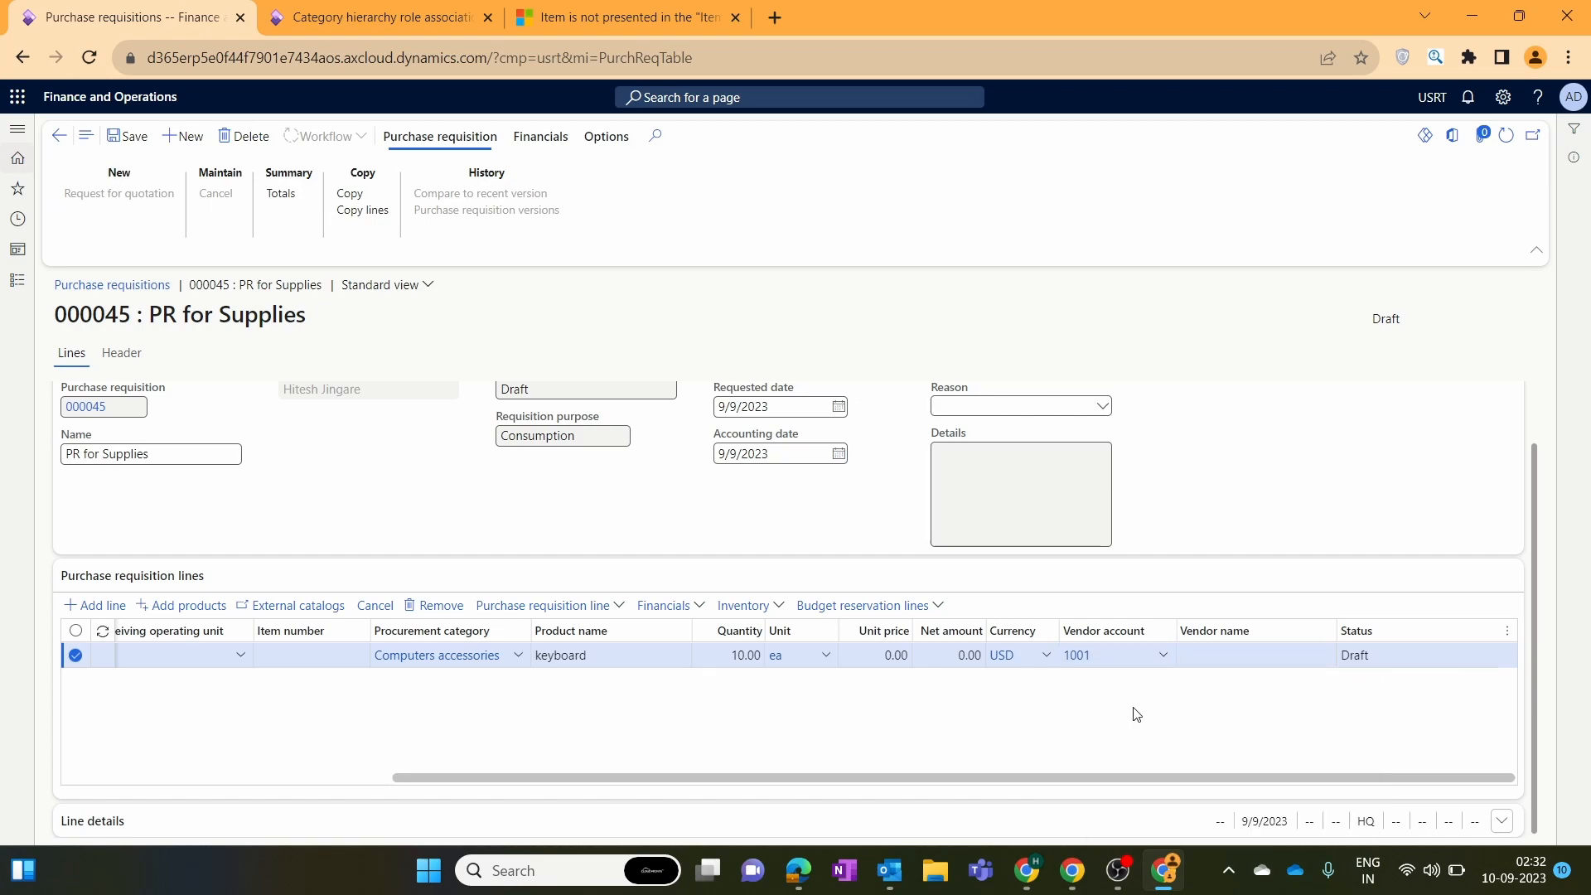
Save the requisition line changes.
{"action": "left_click", "coordinate": [126, 136]}
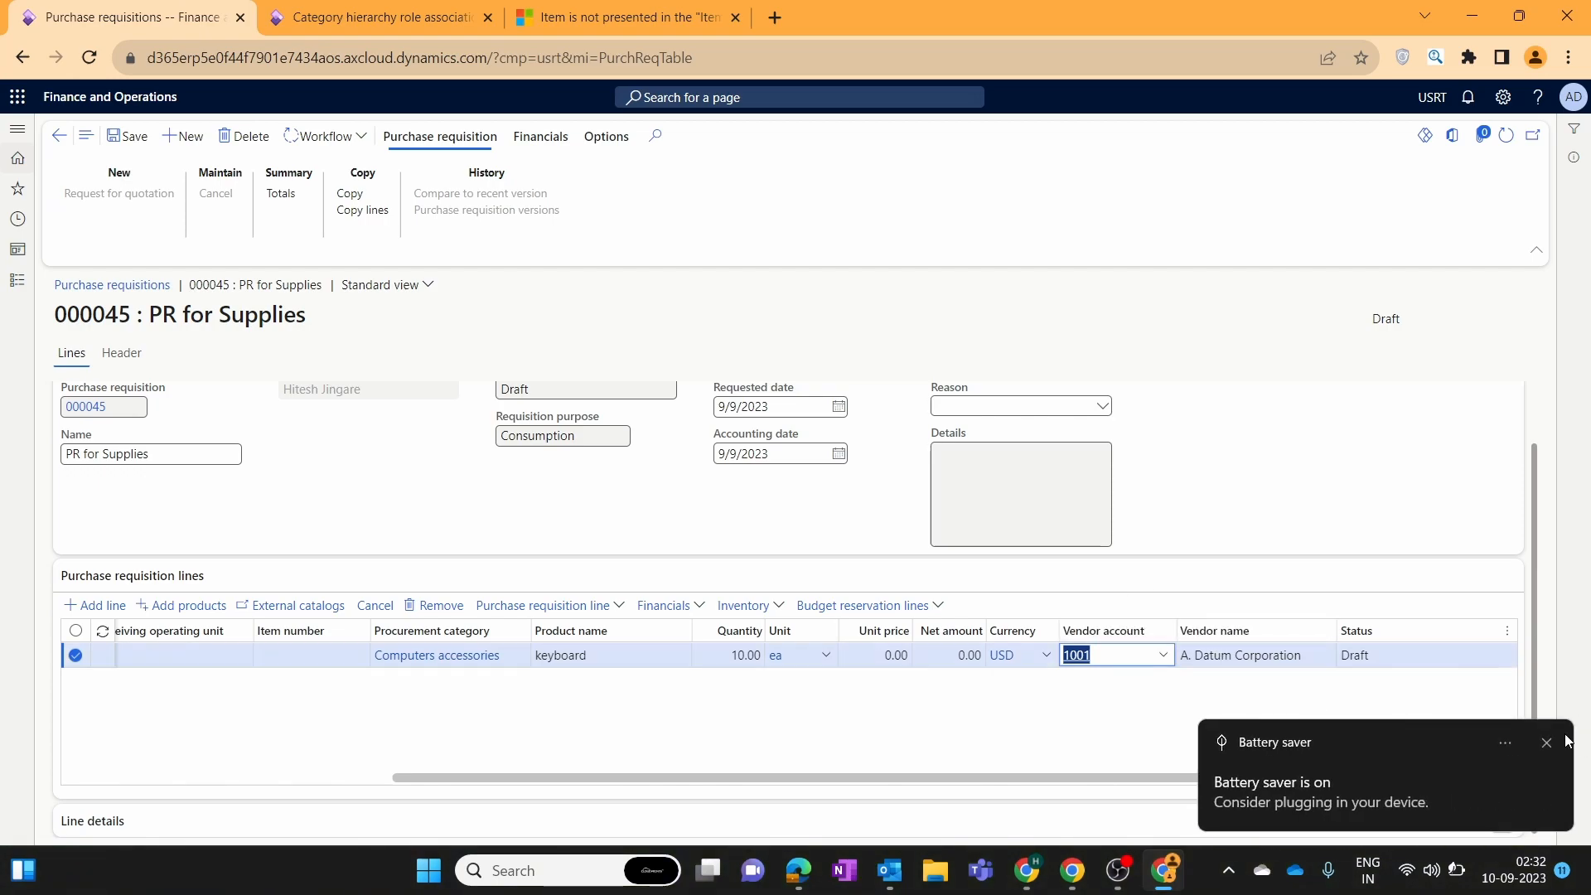
{"action": "left_click", "coordinate": [1560, 743]}
{"action": "left_click", "coordinate": [1109, 663]}
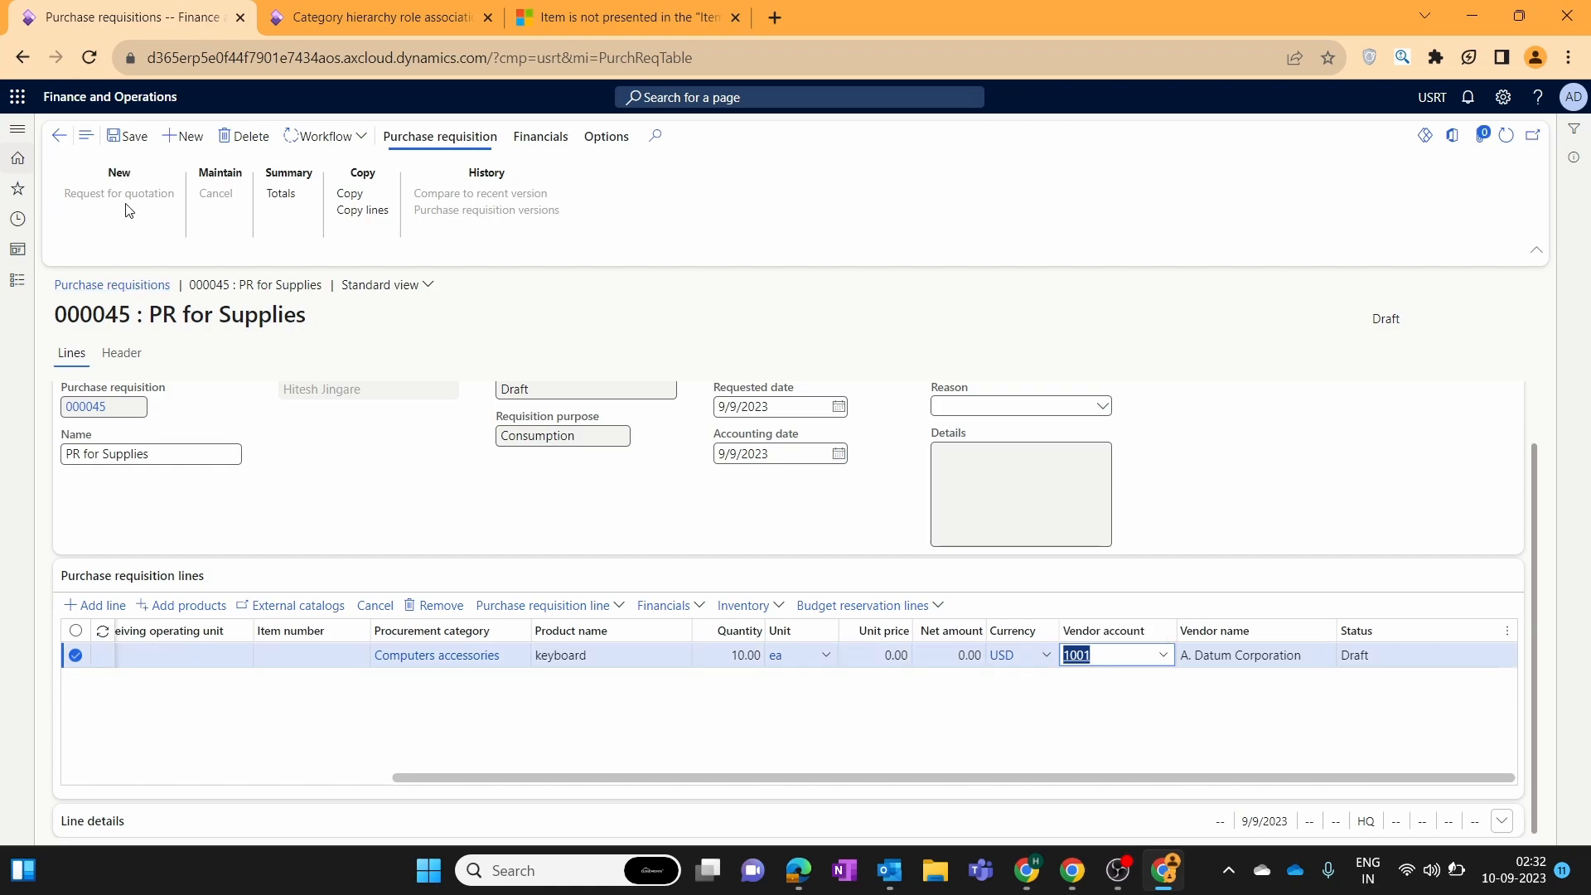
Submit requisition 000045 to workflow with the comment 'Please approve this PR'.
{"action": "left_click", "coordinate": [354, 138]}
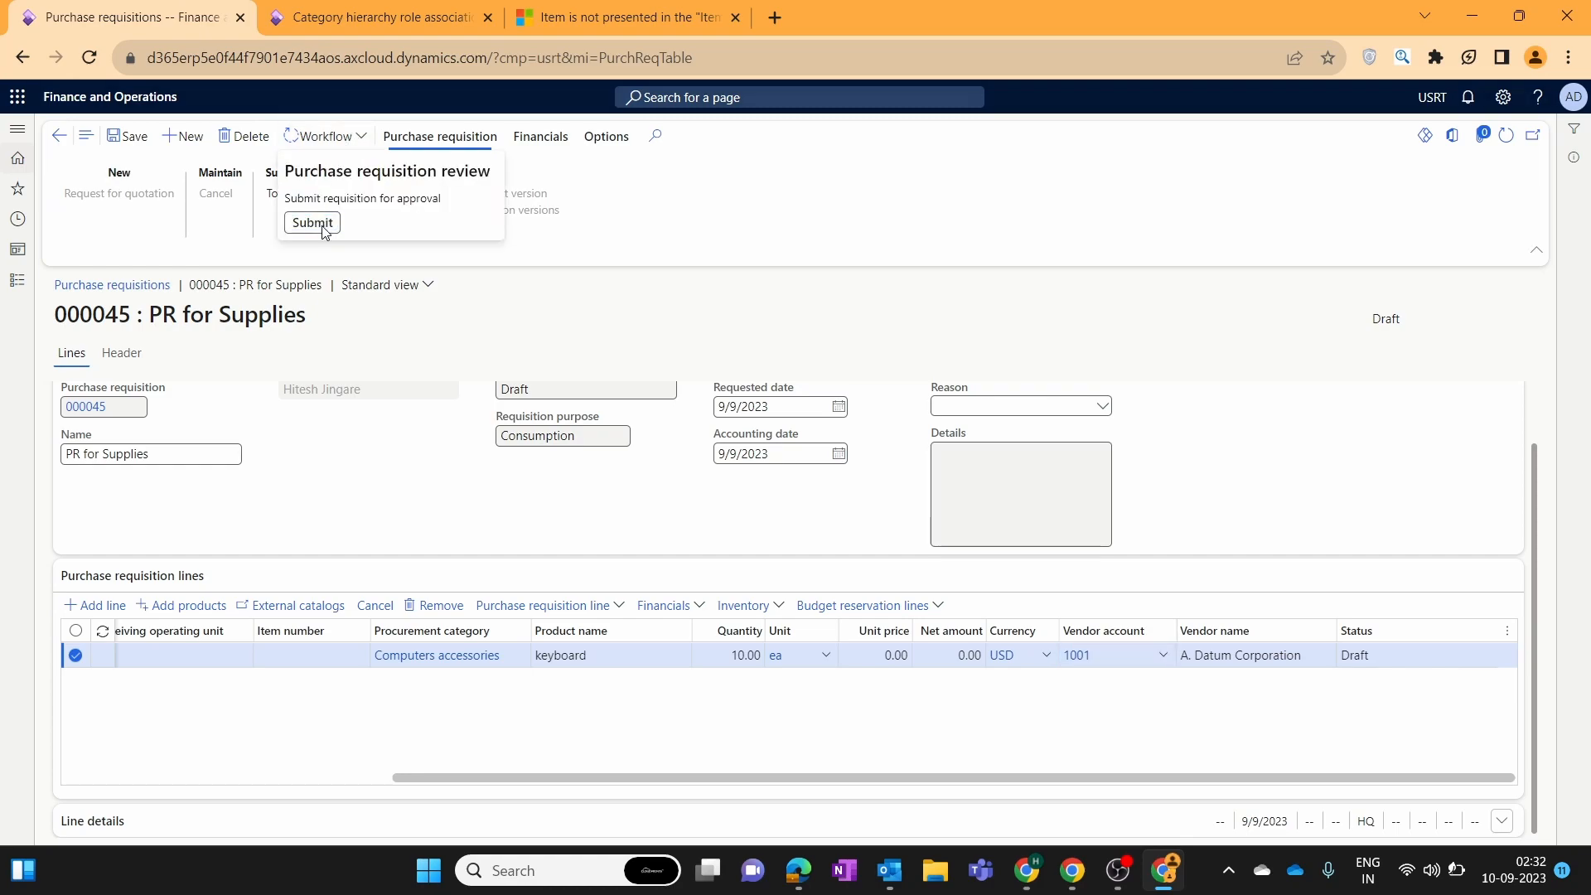
{"action": "left_click", "coordinate": [312, 222]}
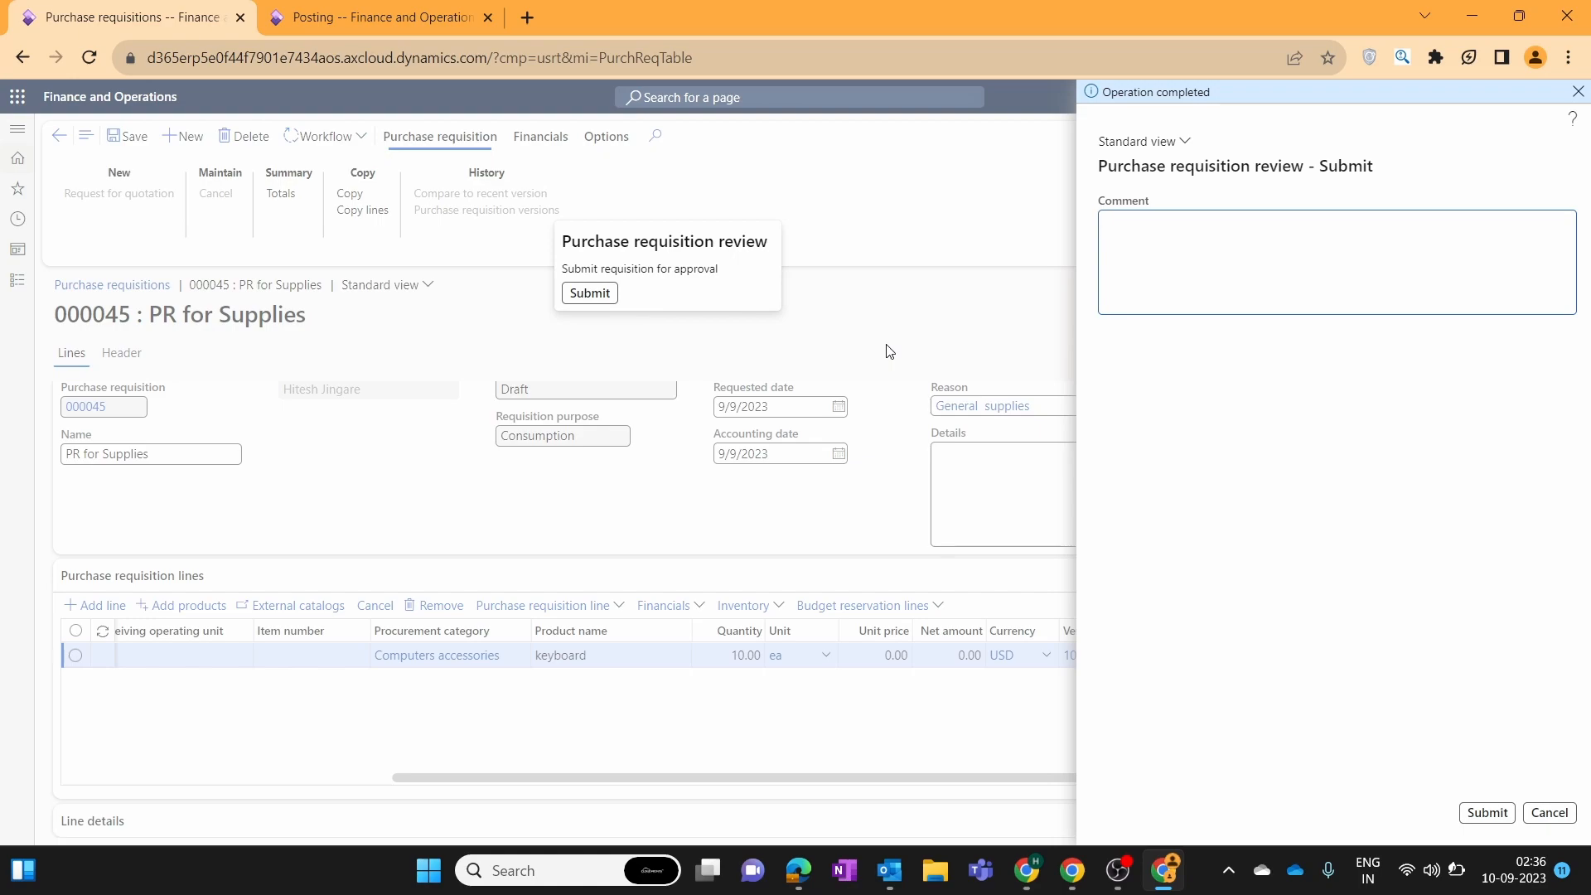
{"action": "type", "text": "Please approve this PR"}
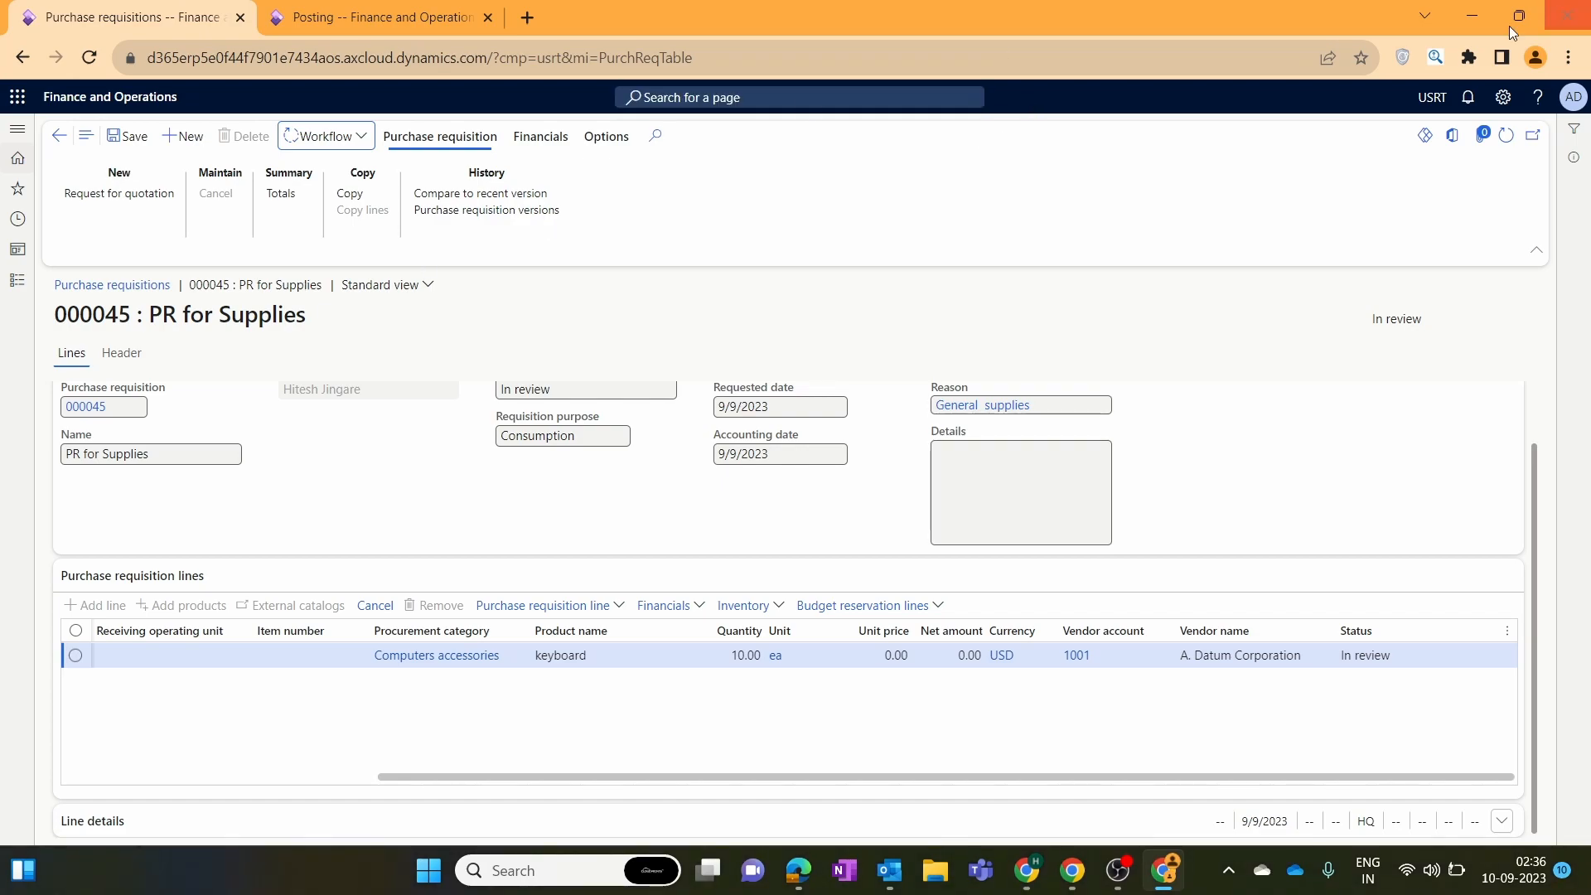
Refresh requisition 000045 and review its workflow history and tracking details.
{"action": "left_click", "coordinate": [1514, 138]}
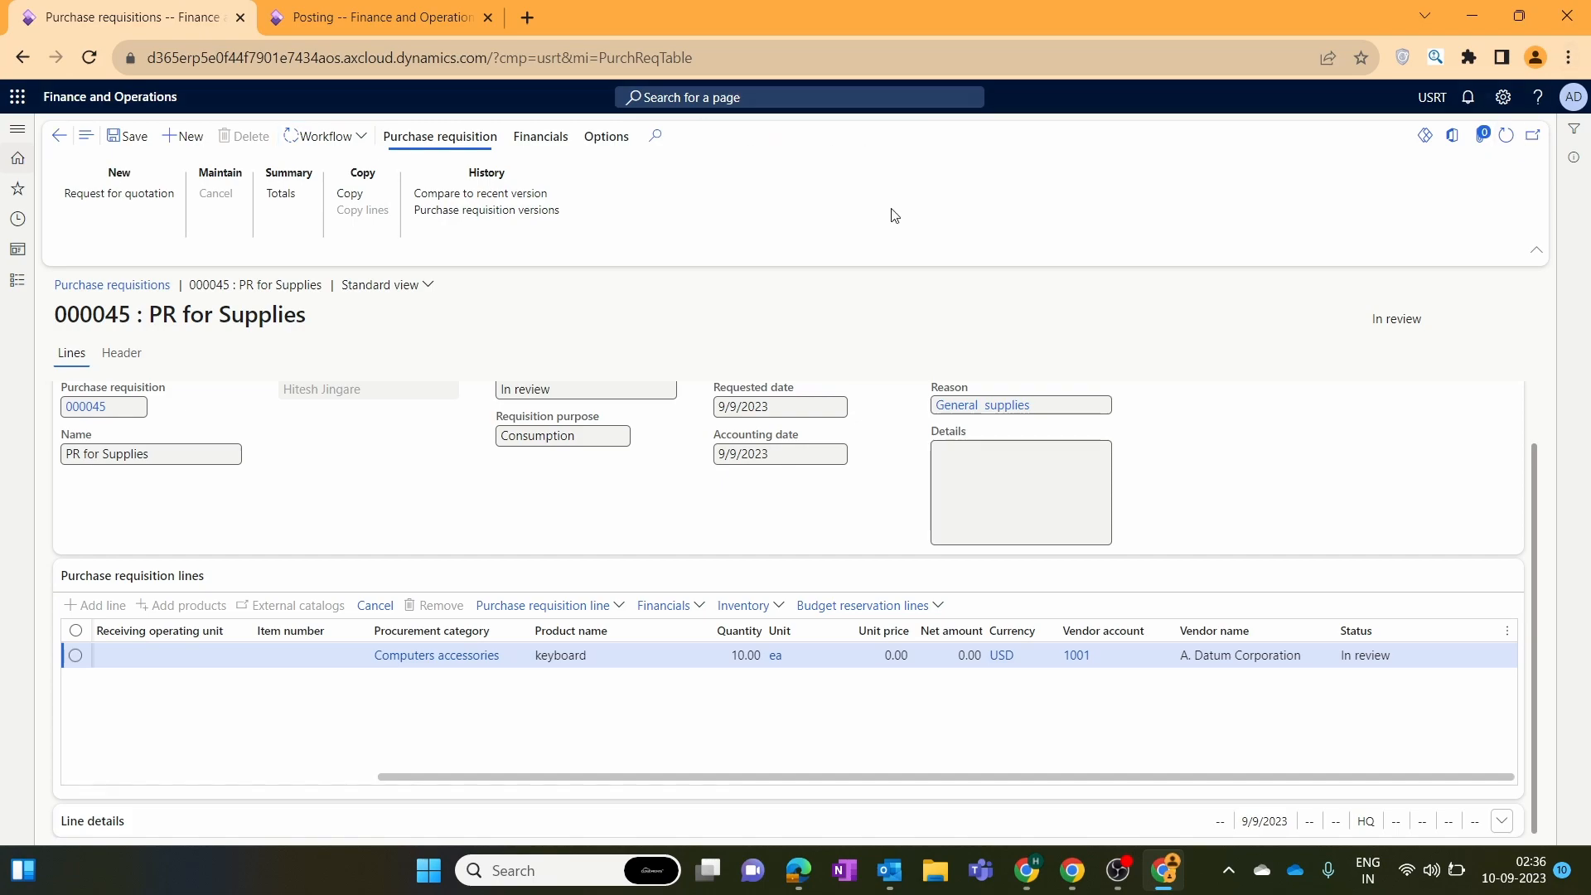
{"action": "left_click", "coordinate": [328, 137]}
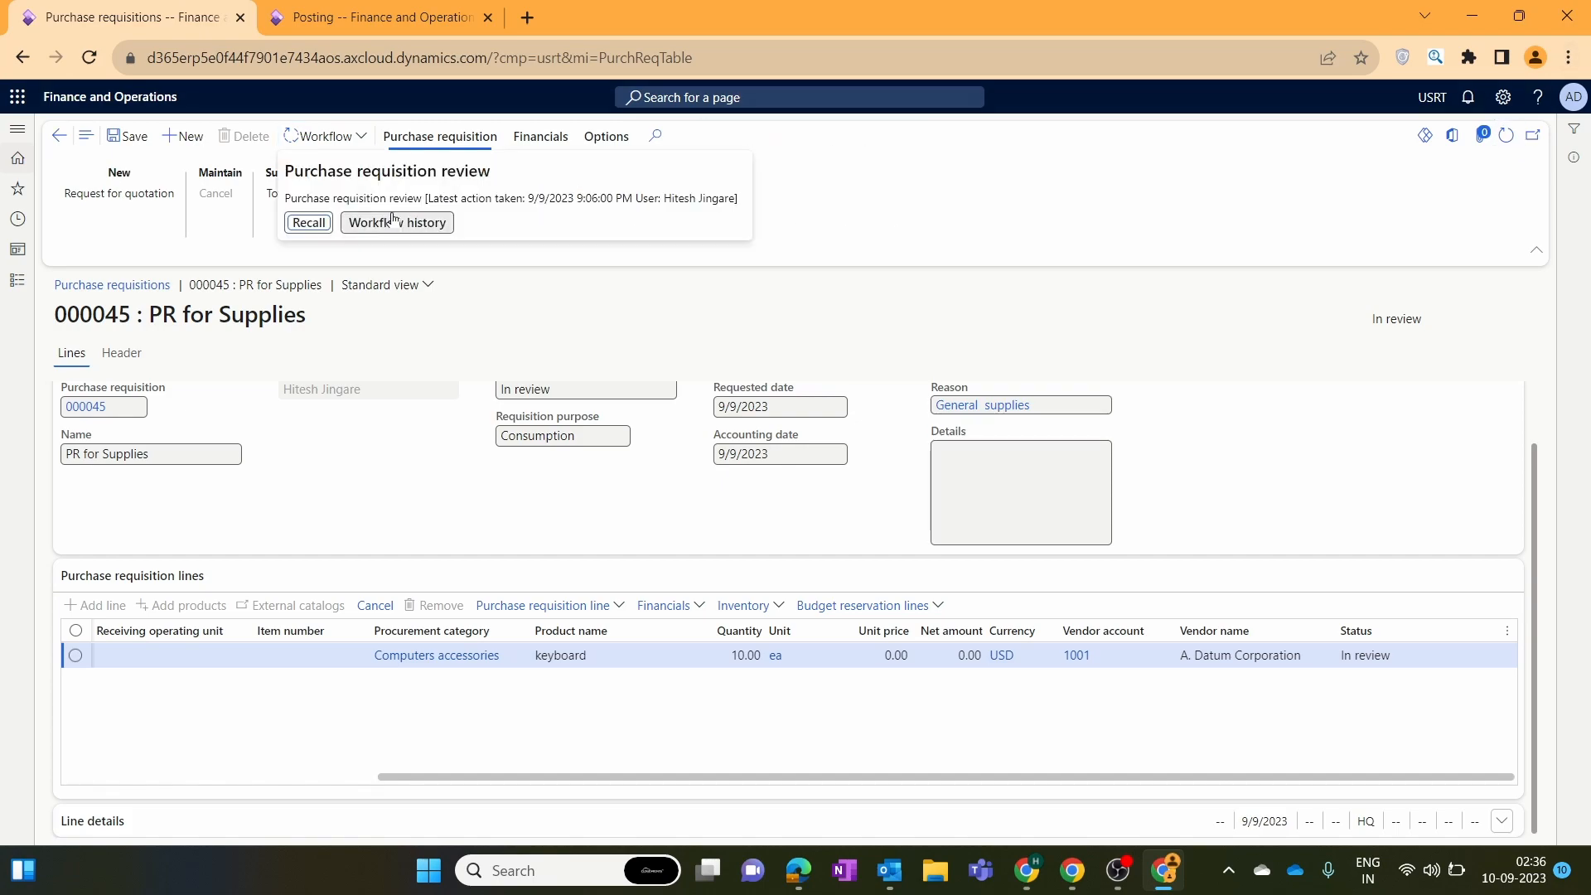
{"action": "left_click", "coordinate": [394, 222]}
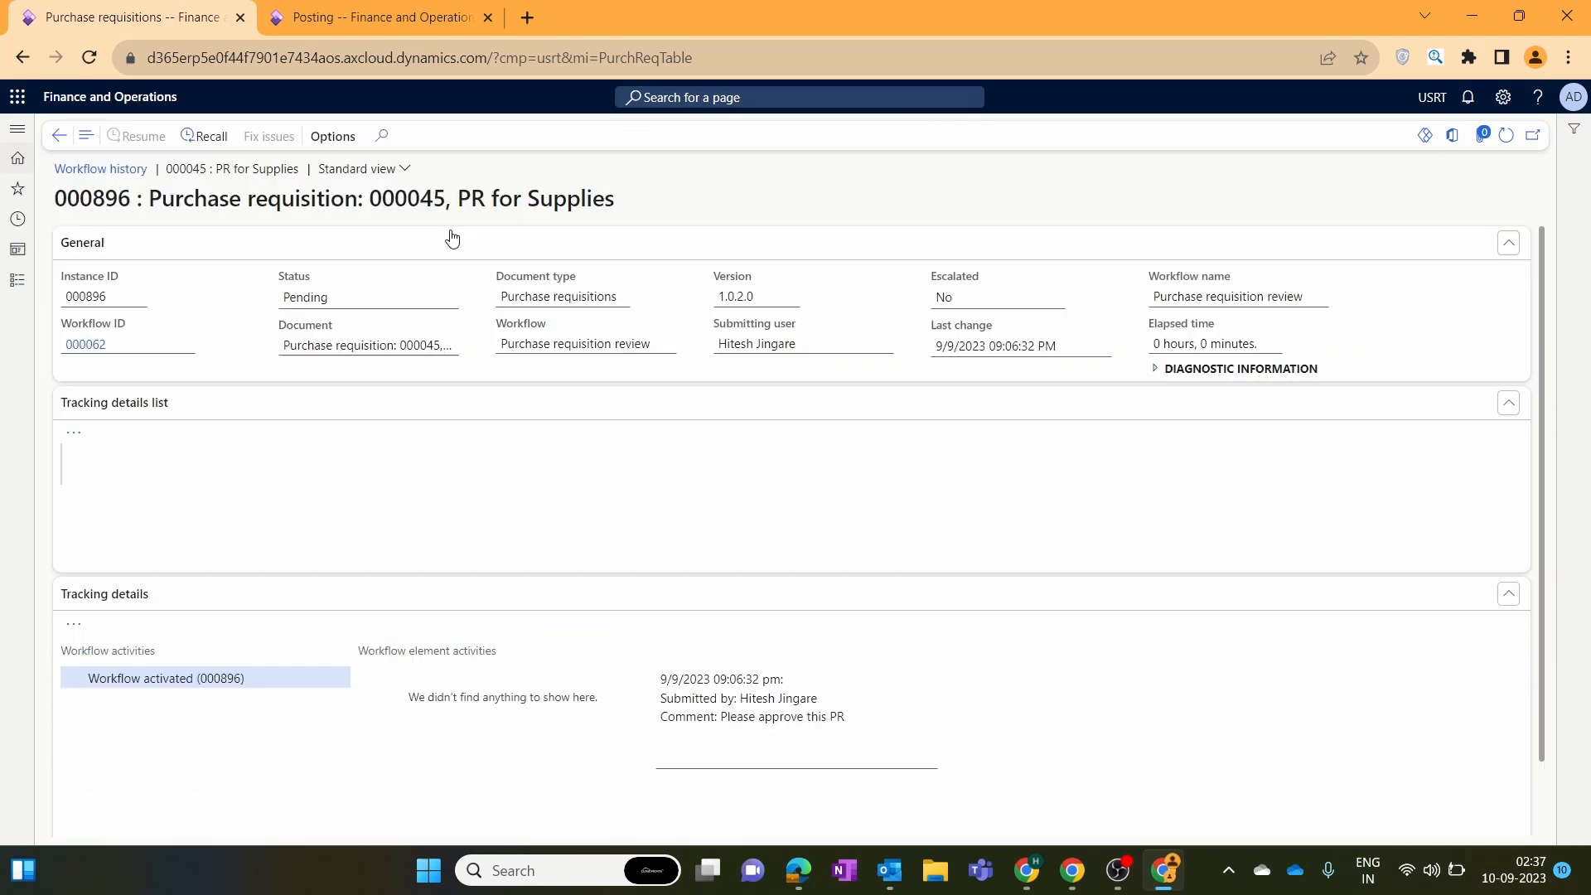
{"action": "left_click", "coordinate": [1507, 136]}
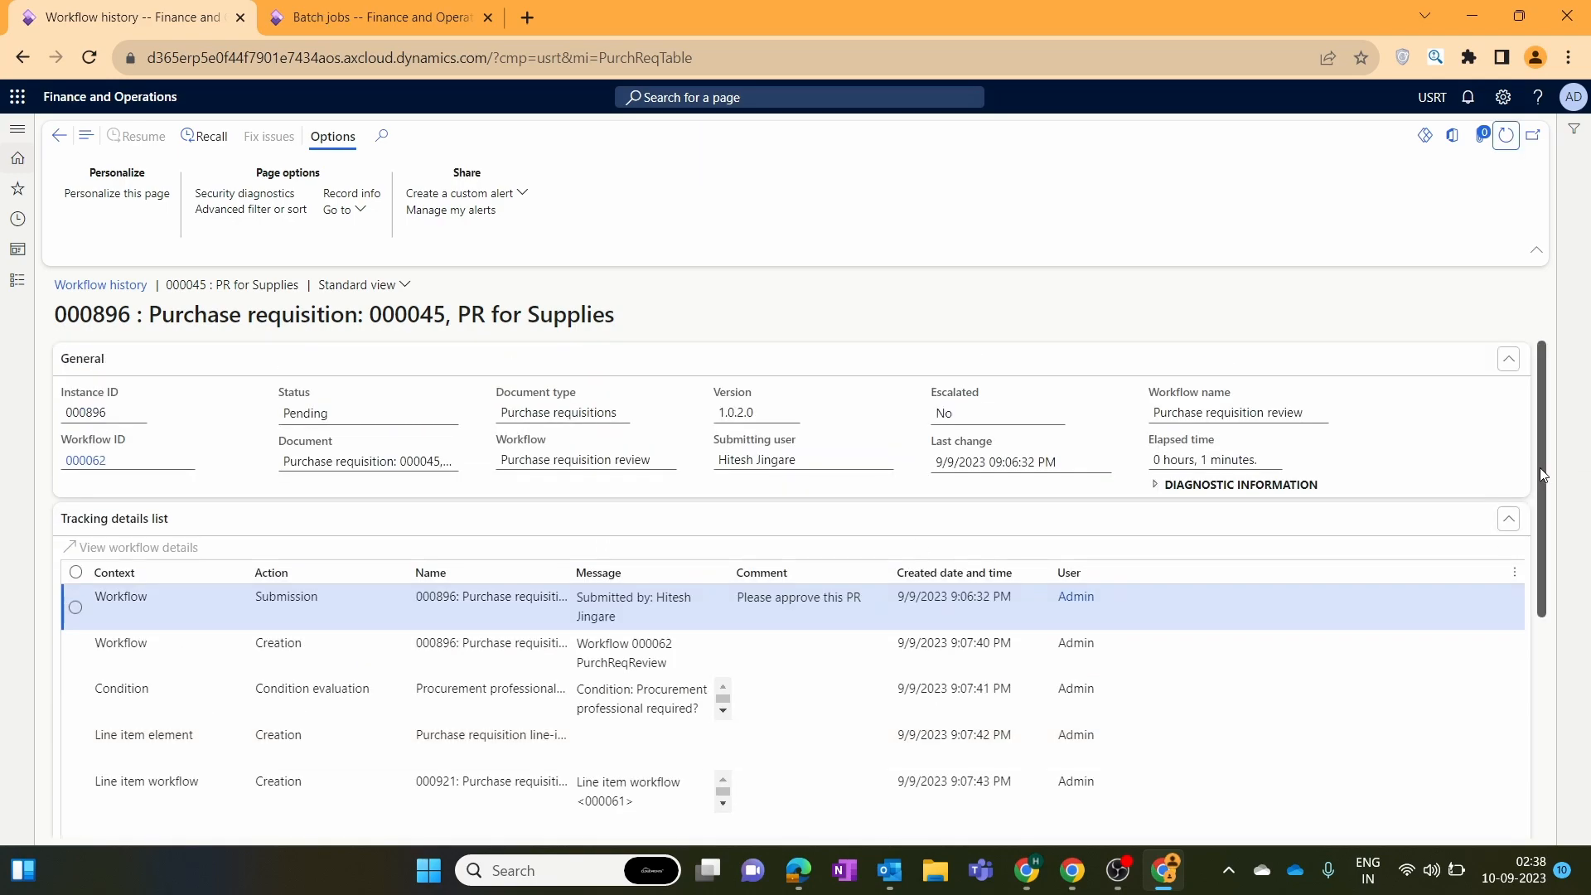
{"action": "left_click_drag", "start_coordinate": [1540, 467], "coordinate": [1540, 575]}
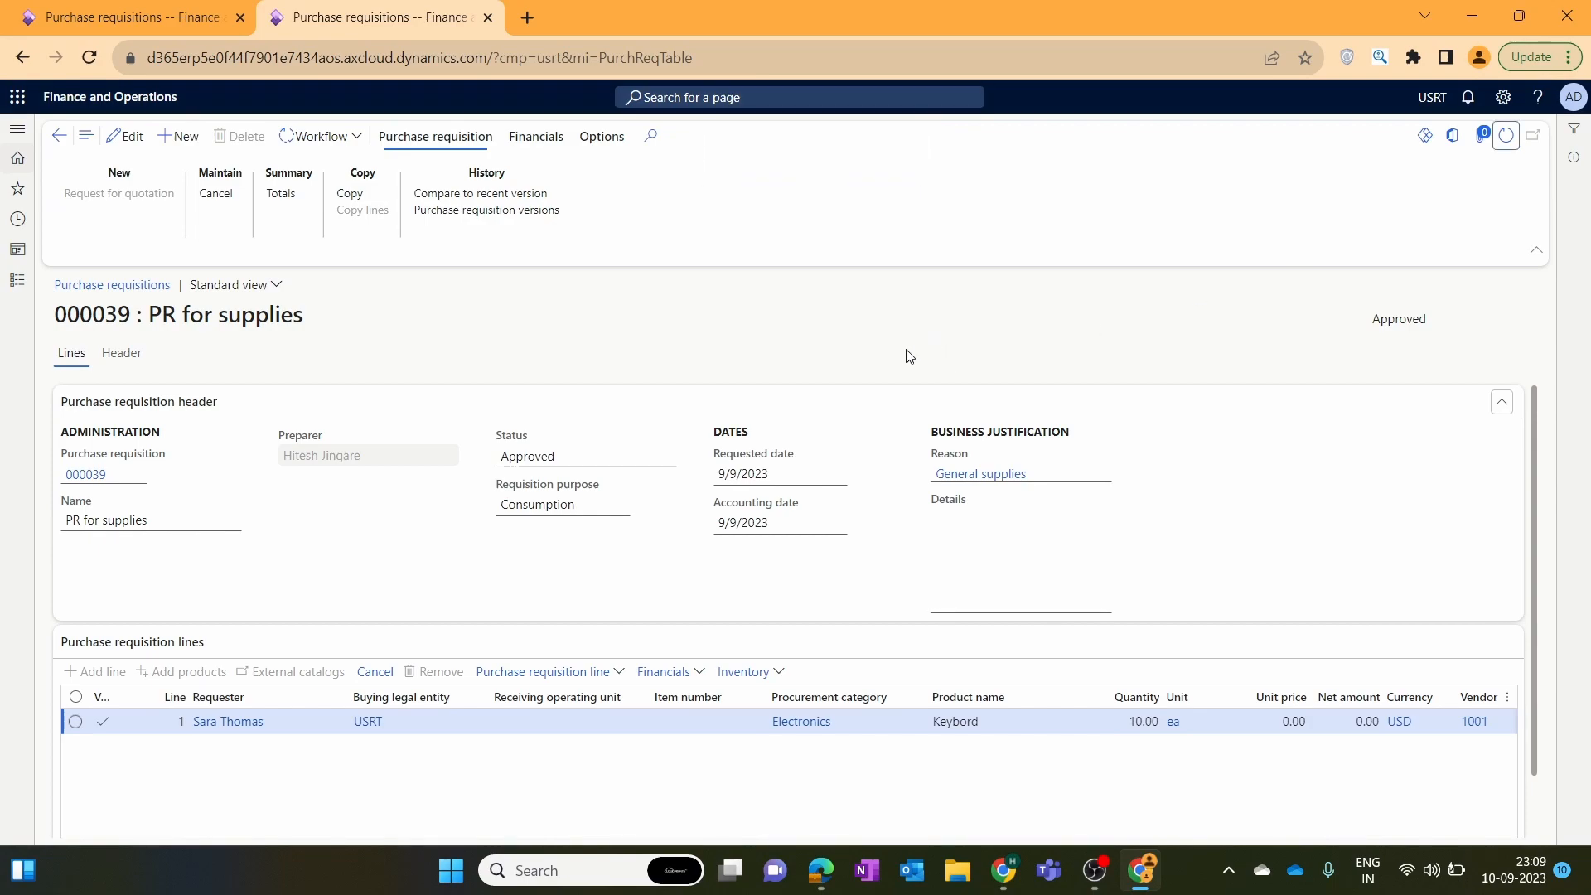
{"action": "double_click", "coordinate": [1380, 319]}
{"action": "left_click", "coordinate": [986, 370]}
{"action": "left_click_drag", "start_coordinate": [582, 451], "coordinate": [509, 456]}
{"action": "left_click", "coordinate": [724, 348]}
{"action": "left_click", "coordinate": [592, 452]}
{"action": "left_click", "coordinate": [574, 331]}
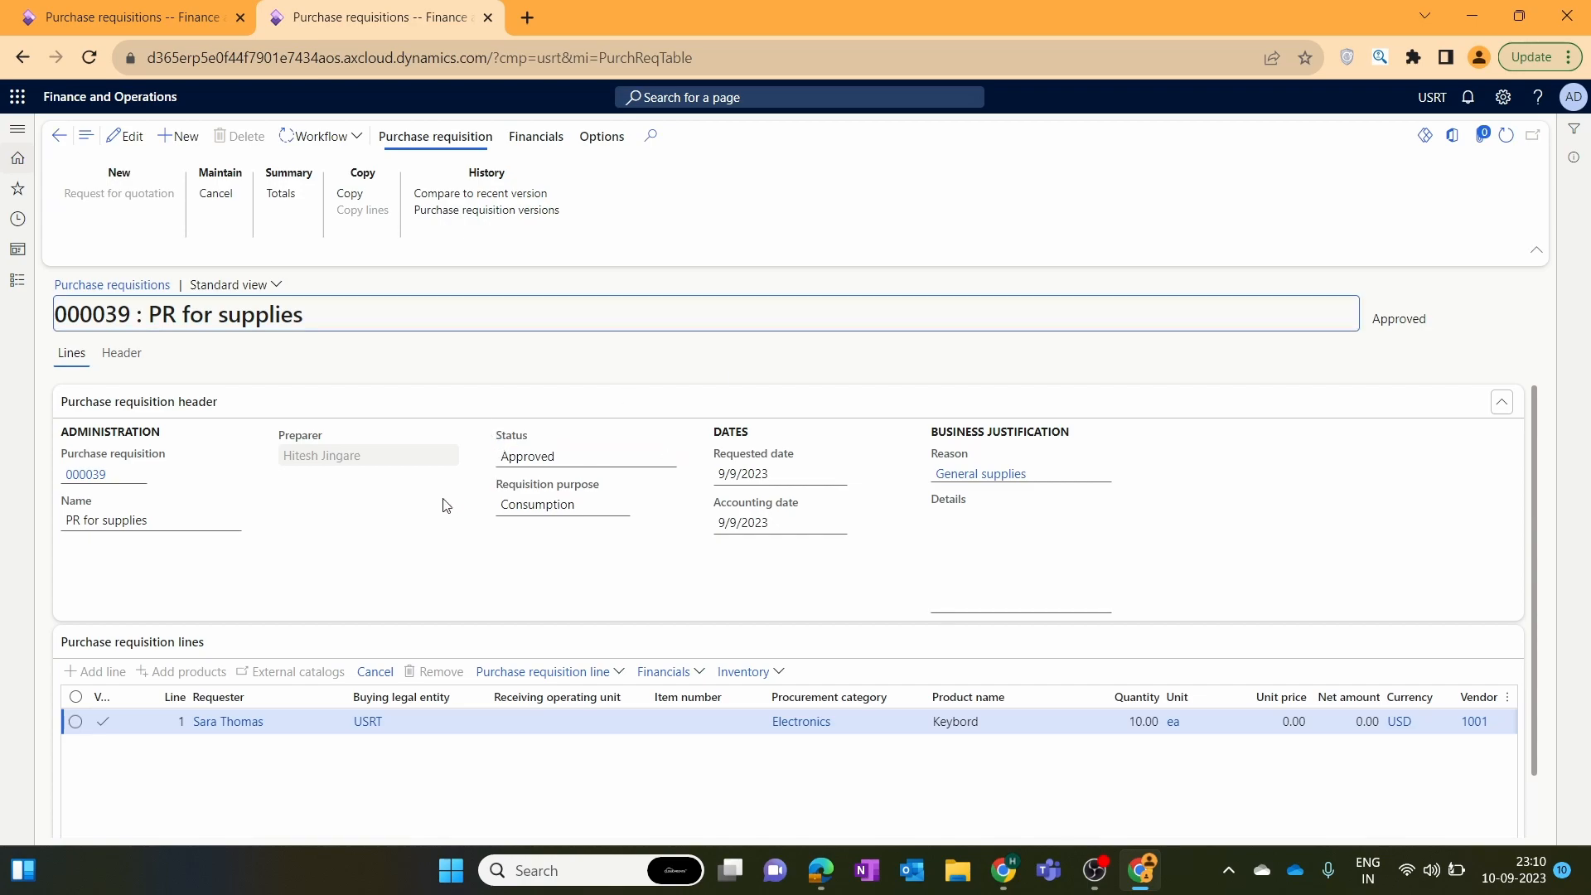
Go to Procurement and sourcing > Release approved purchase requisitions.
{"action": "left_click", "coordinate": [18, 283]}
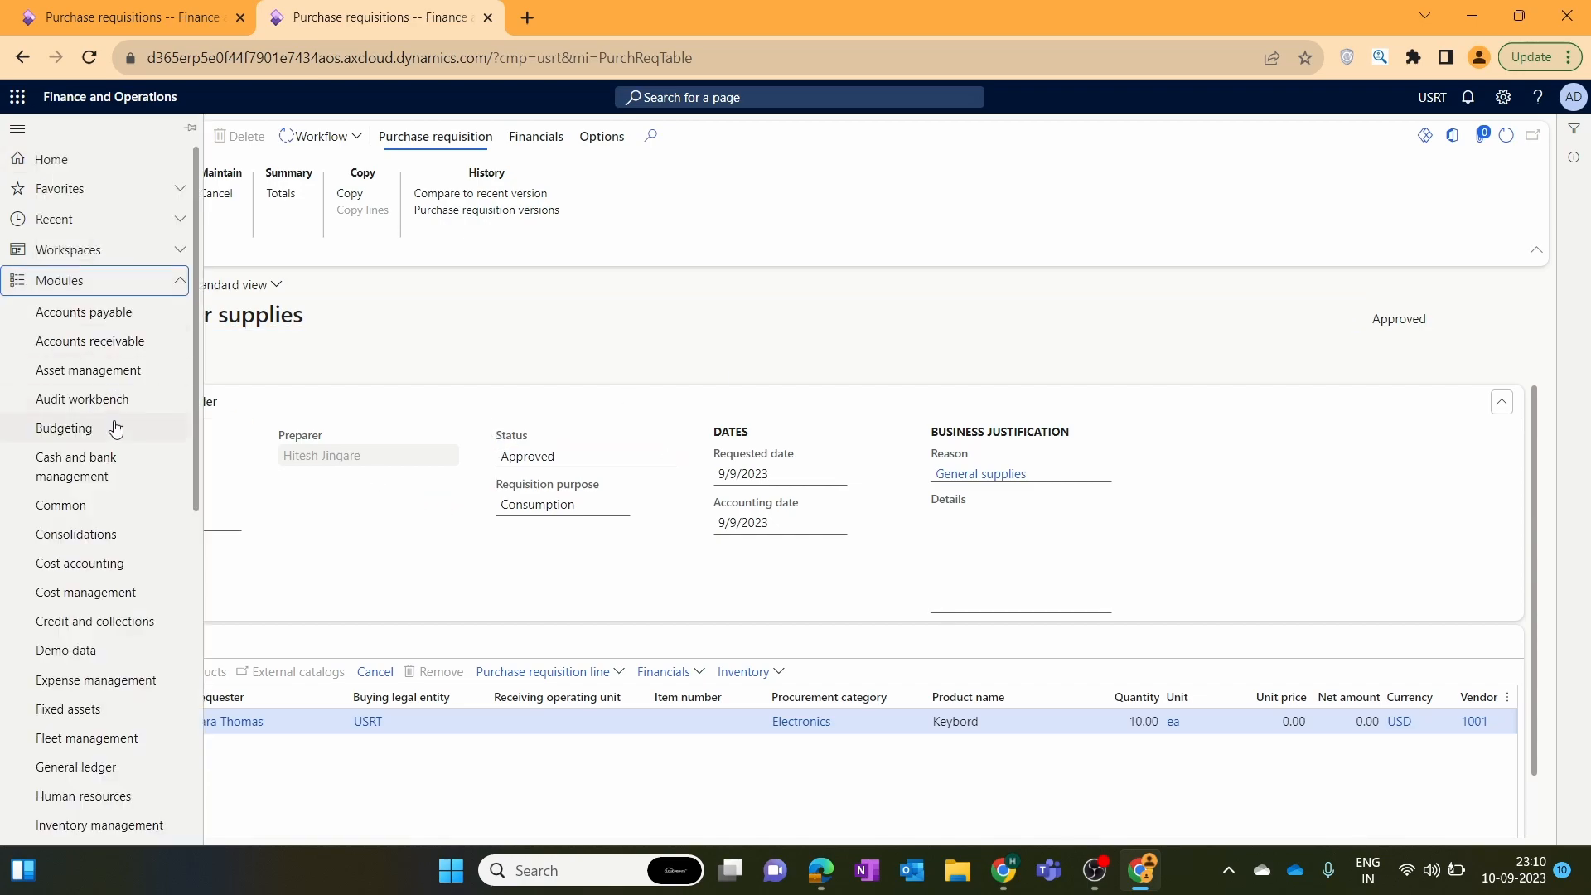
{"action": "scroll", "coordinate": [116, 464], "scroll_direction": "down", "scroll_amount": 5}
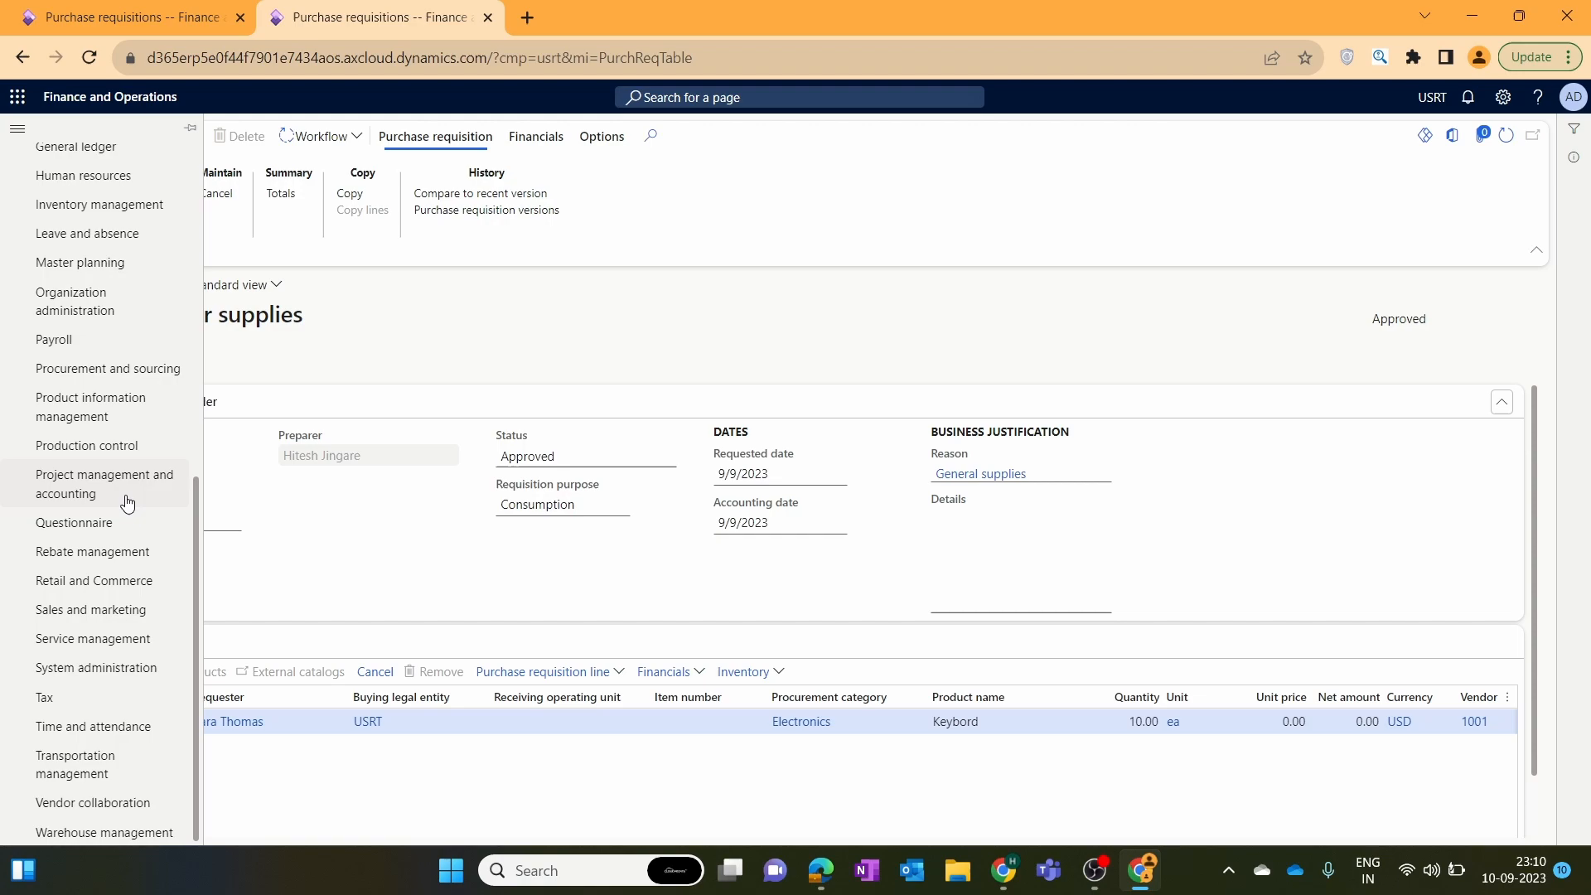
{"action": "left_click", "coordinate": [141, 368]}
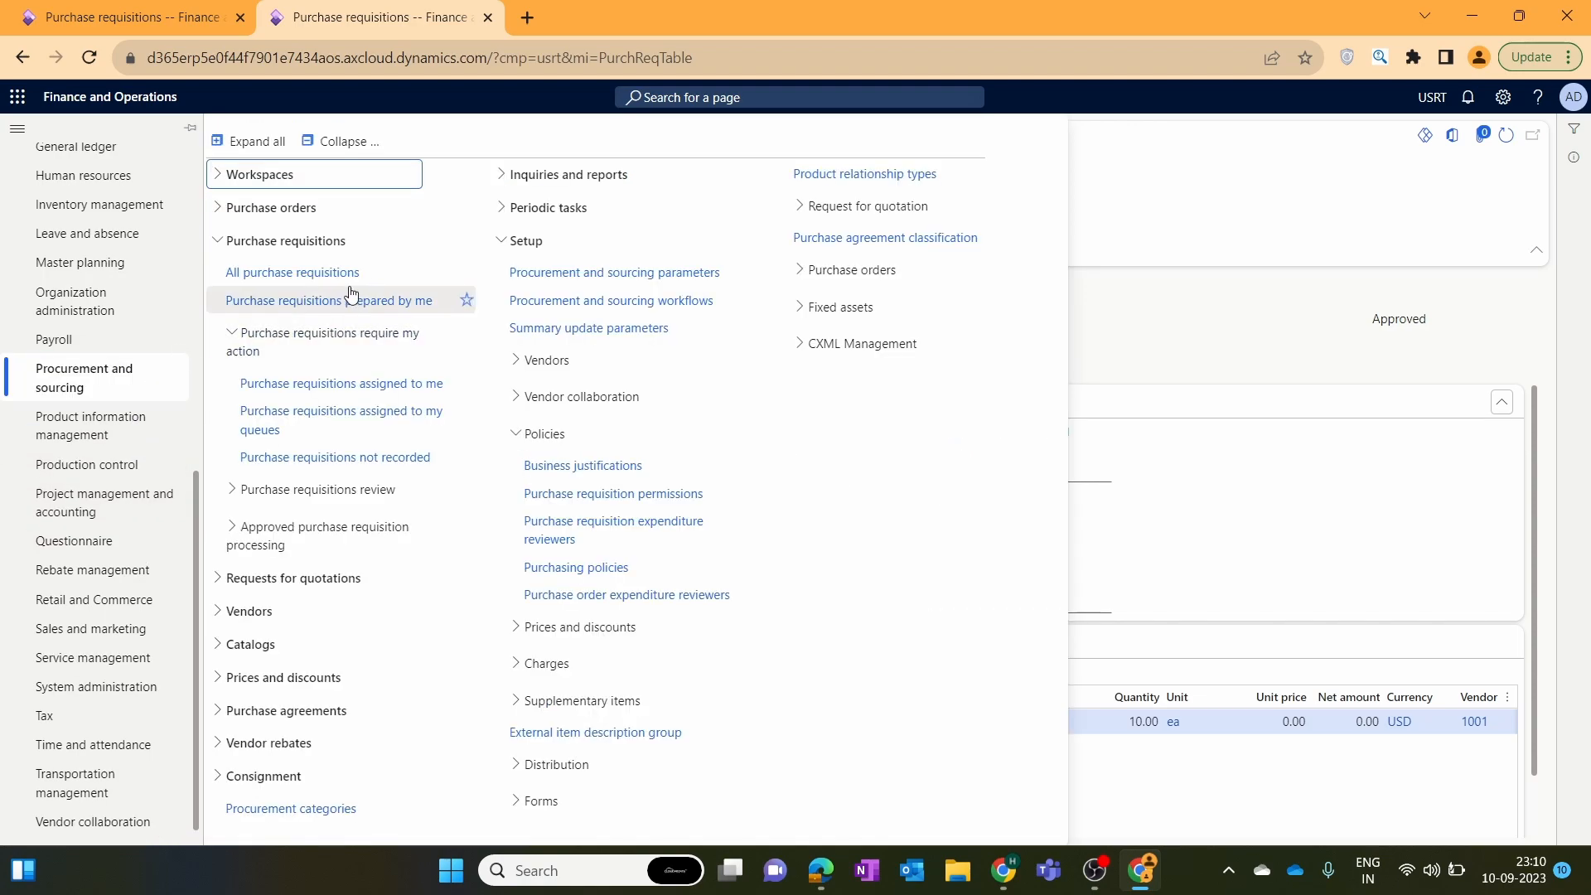
{"action": "left_click", "coordinate": [248, 490]}
{"action": "left_click", "coordinate": [282, 700]}
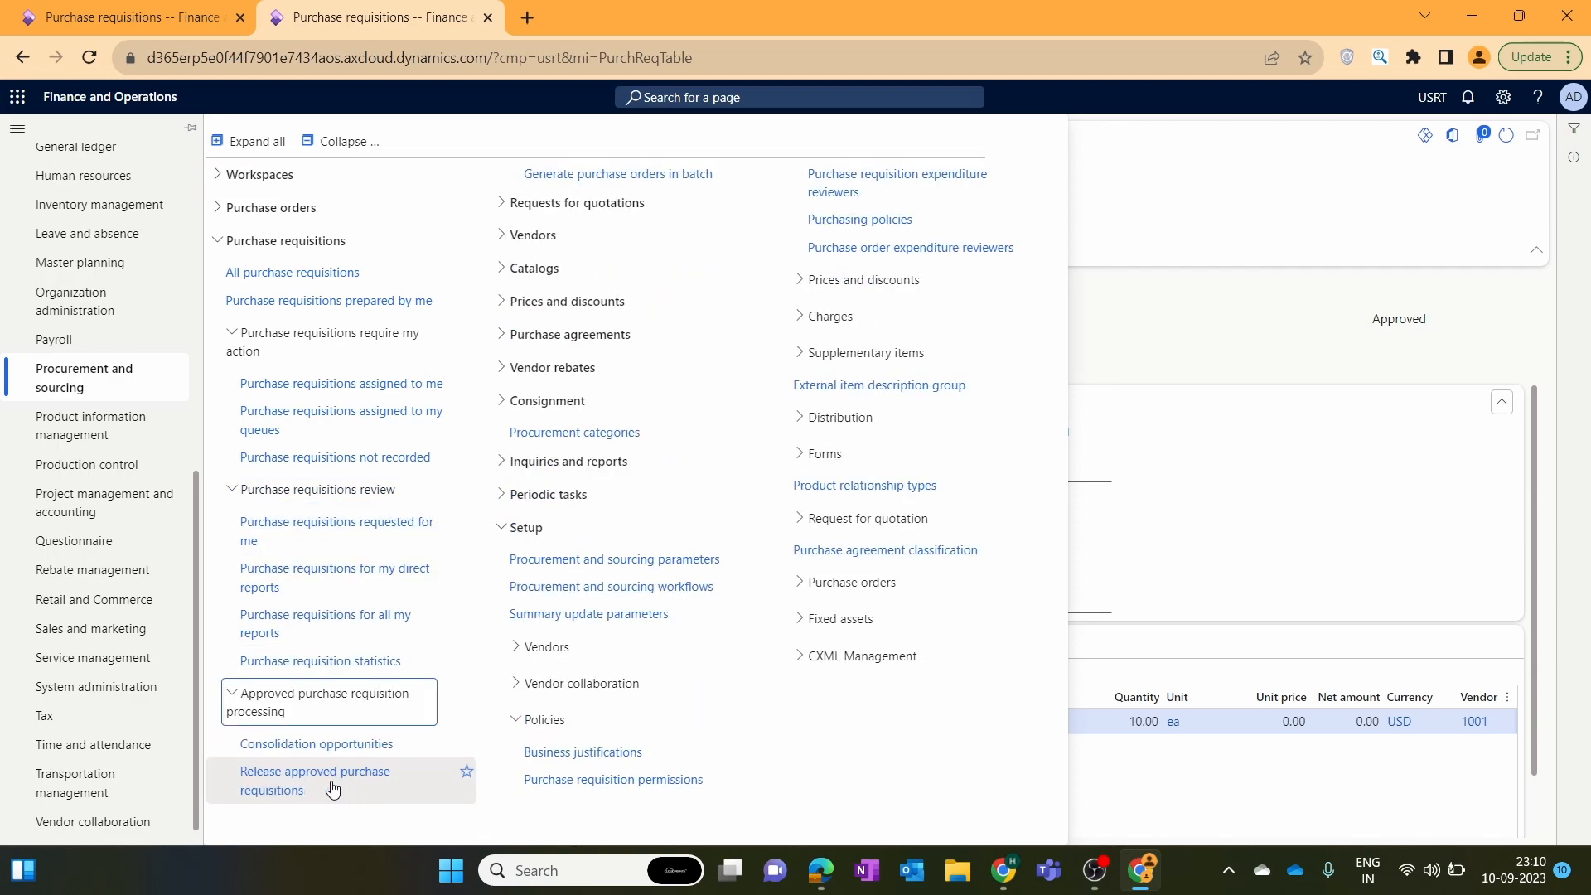
{"action": "left_click", "coordinate": [333, 789]}
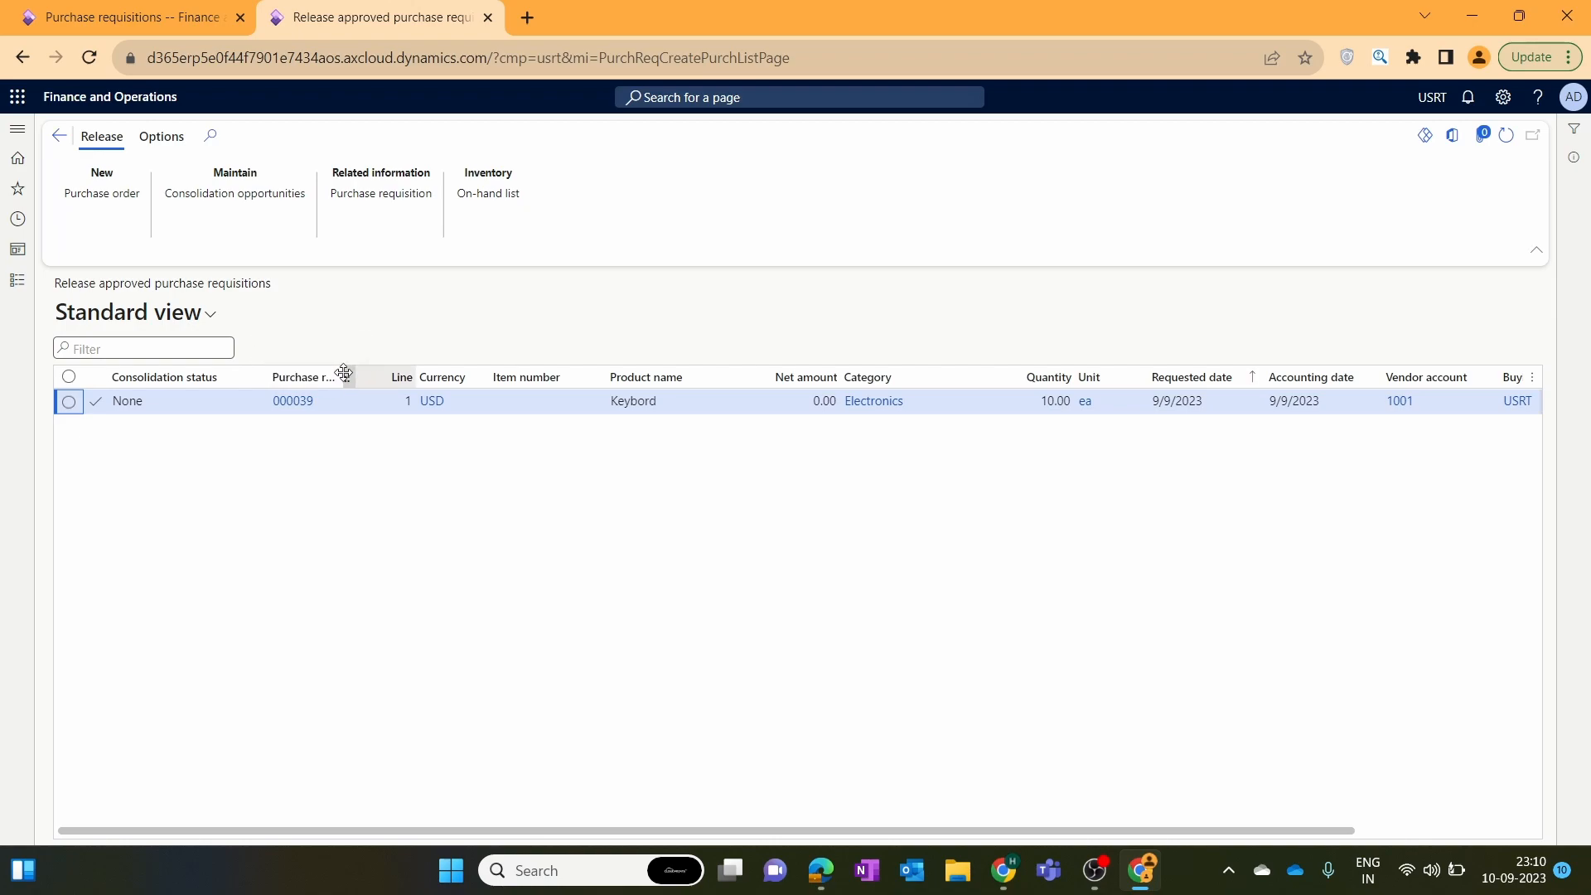
Create a purchase order from requisition 000039's approved line, then return to the requisitions list.
{"action": "left_click_drag", "start_coordinate": [337, 379], "coordinate": [407, 390]}
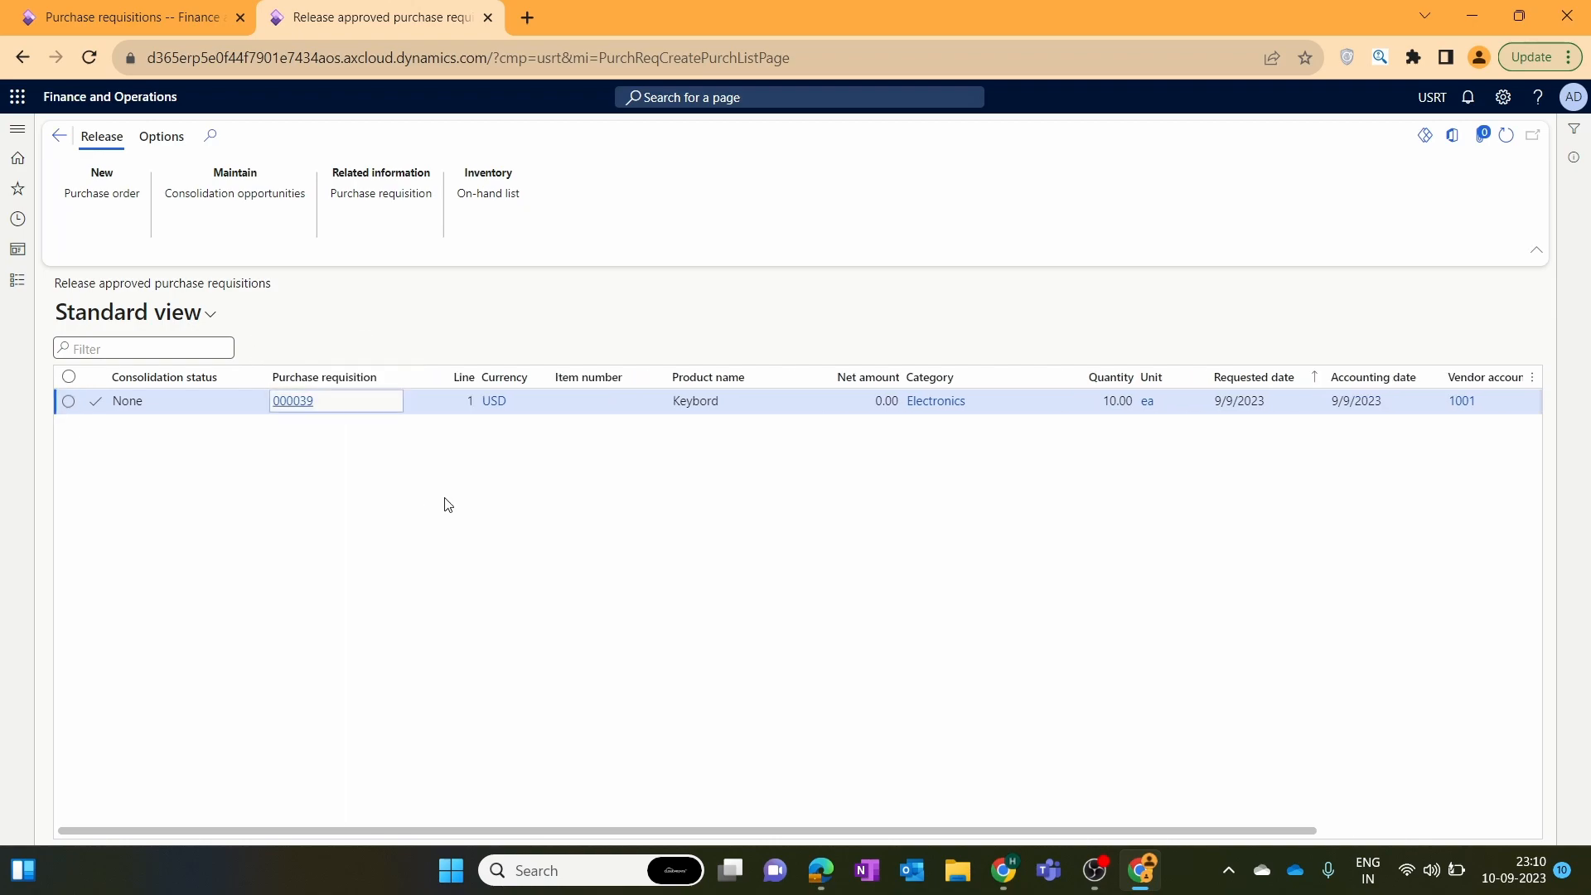
{"action": "left_click", "coordinate": [1008, 401]}
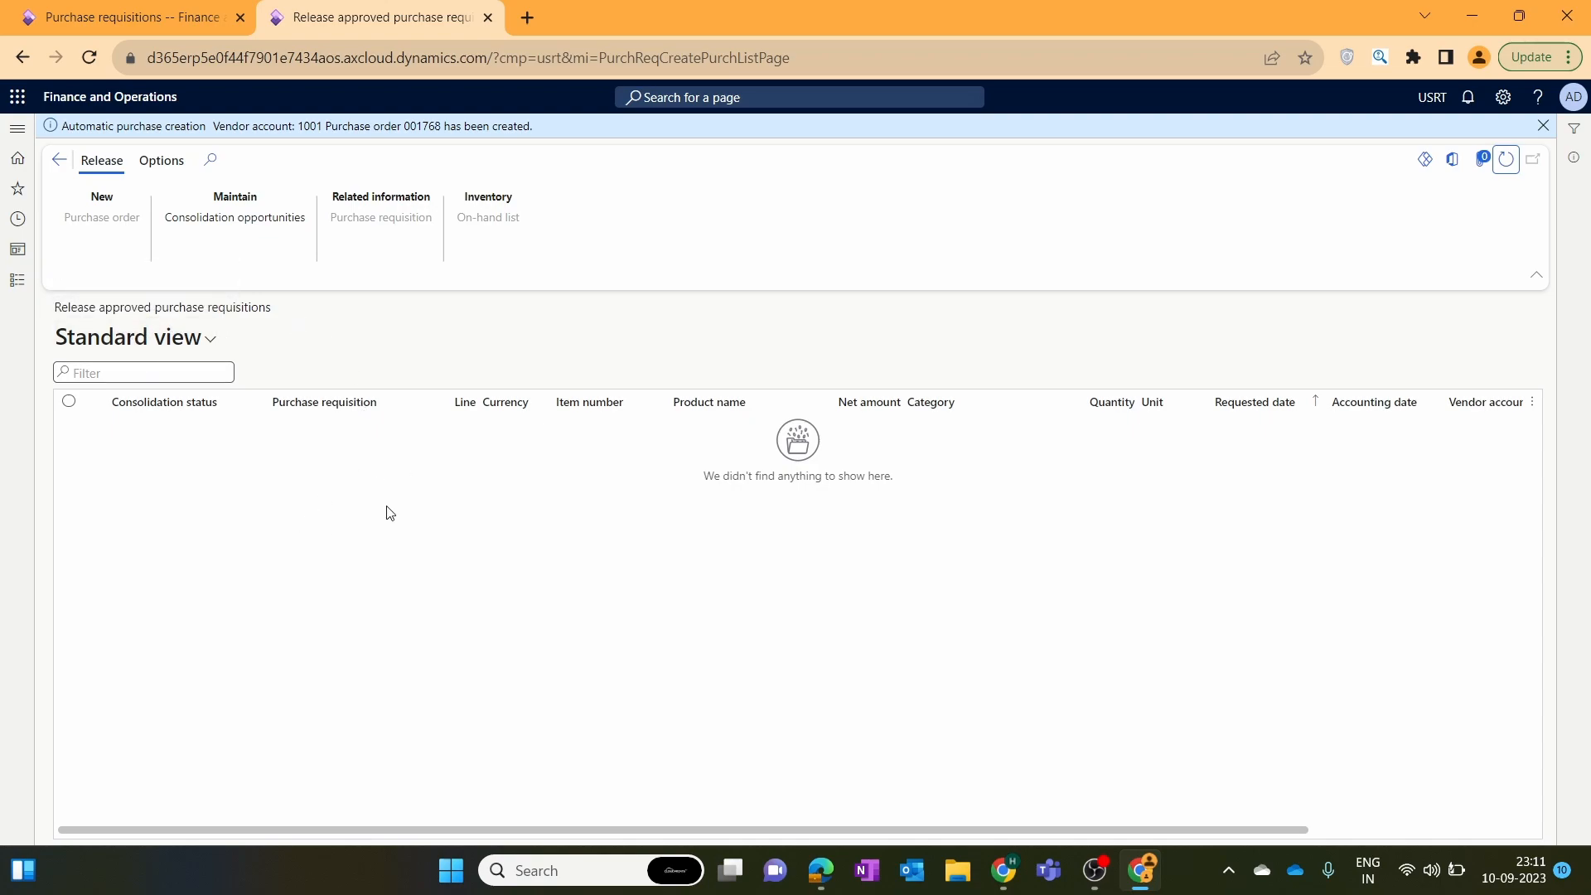
{"action": "left_click", "coordinate": [109, 23]}
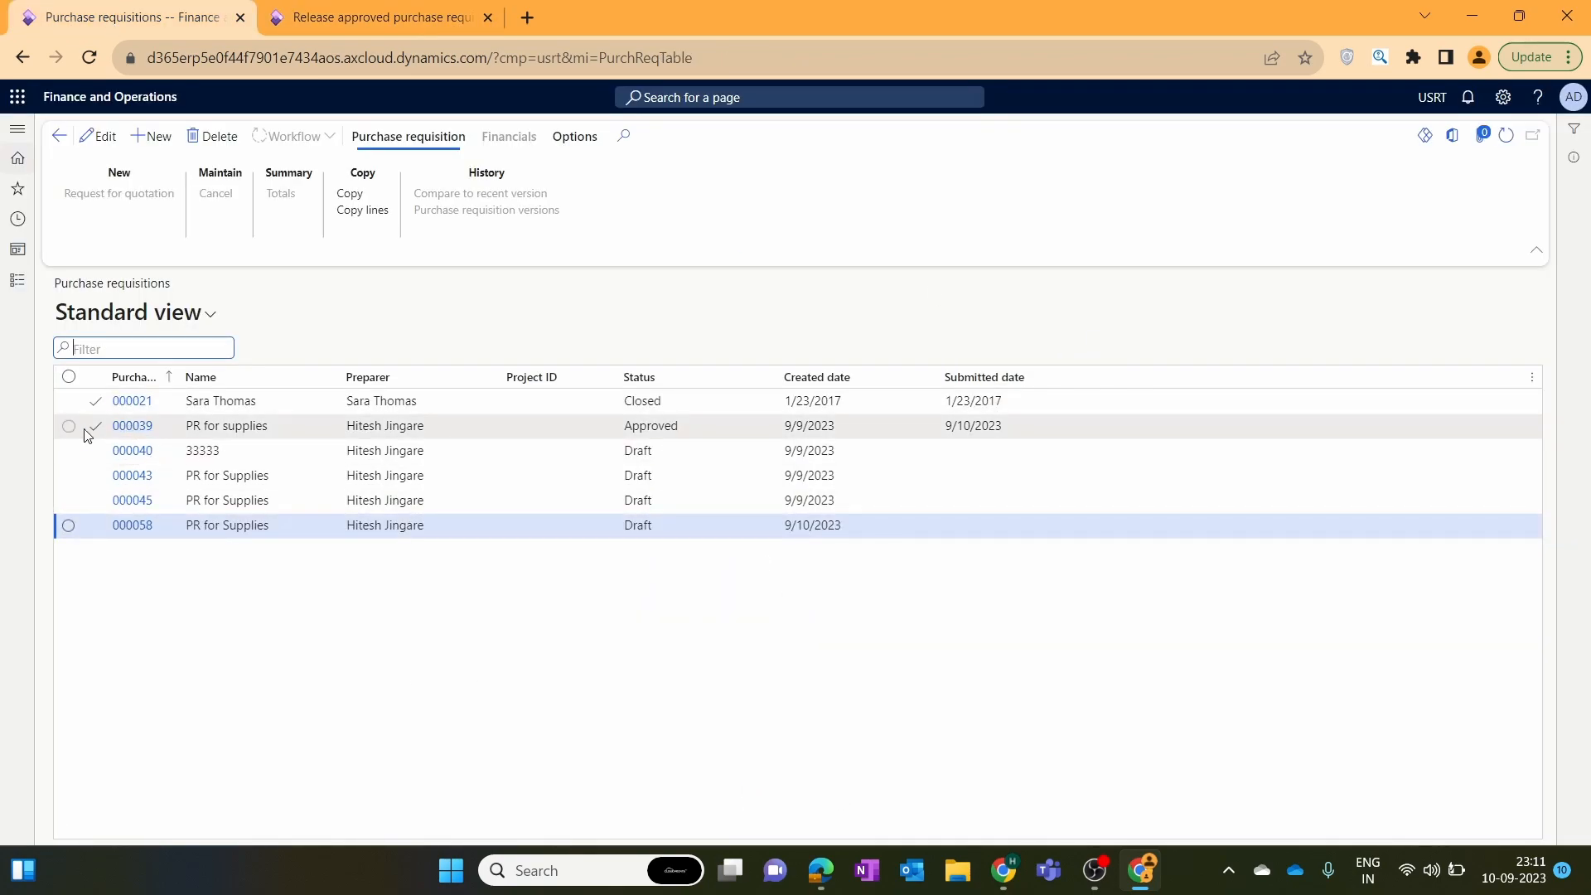
Open the PR for supplies requisition and refresh it to confirm status Closed.
{"action": "left_click", "coordinate": [137, 429]}
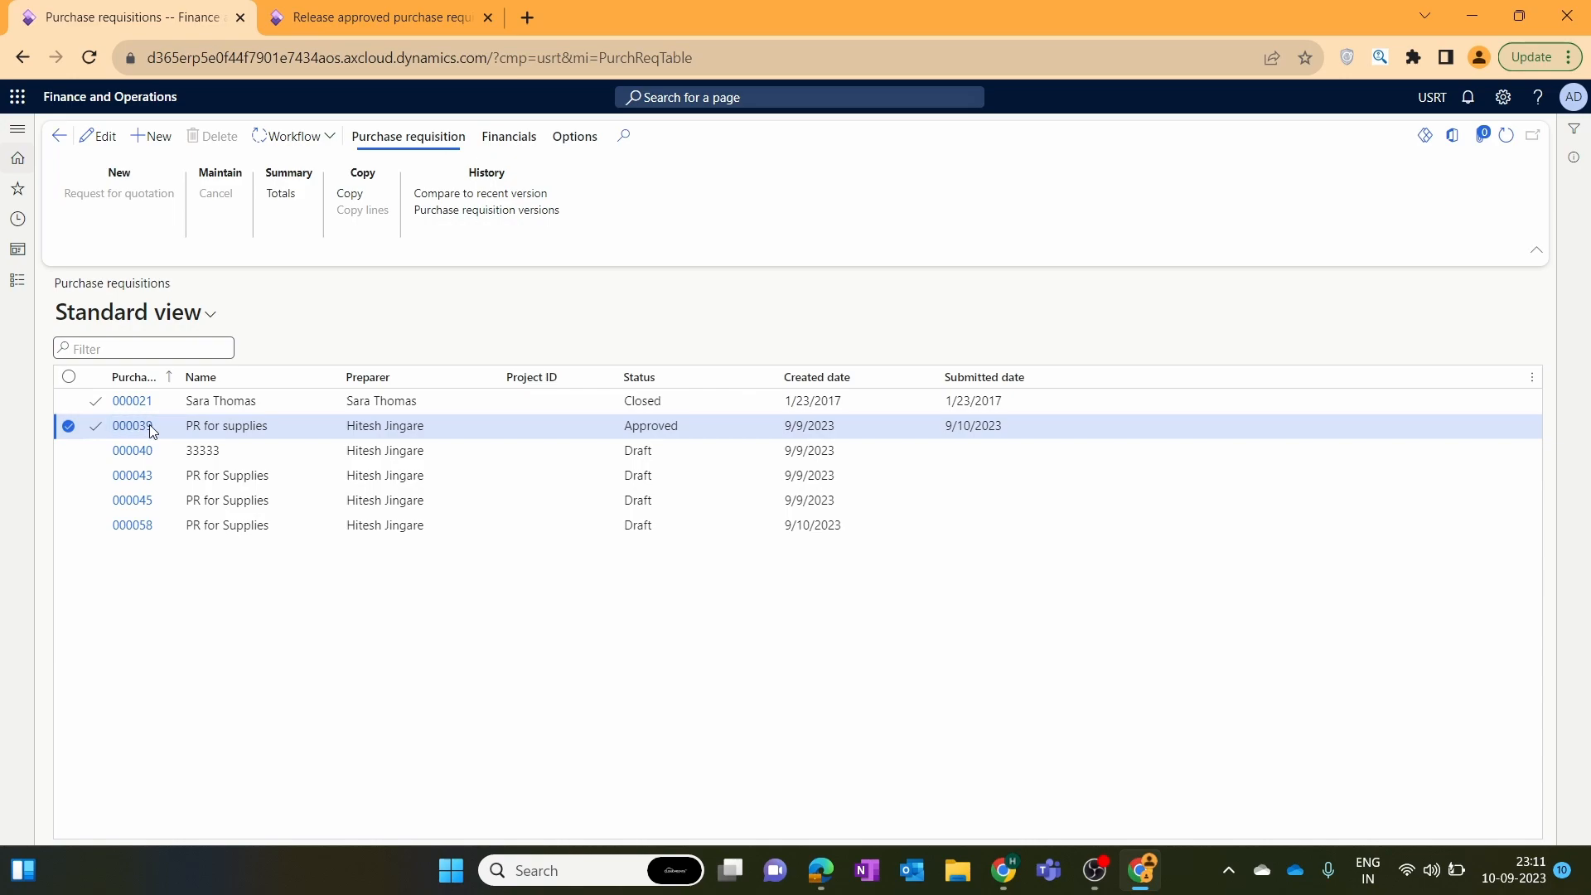
{"action": "left_click", "coordinate": [132, 426]}
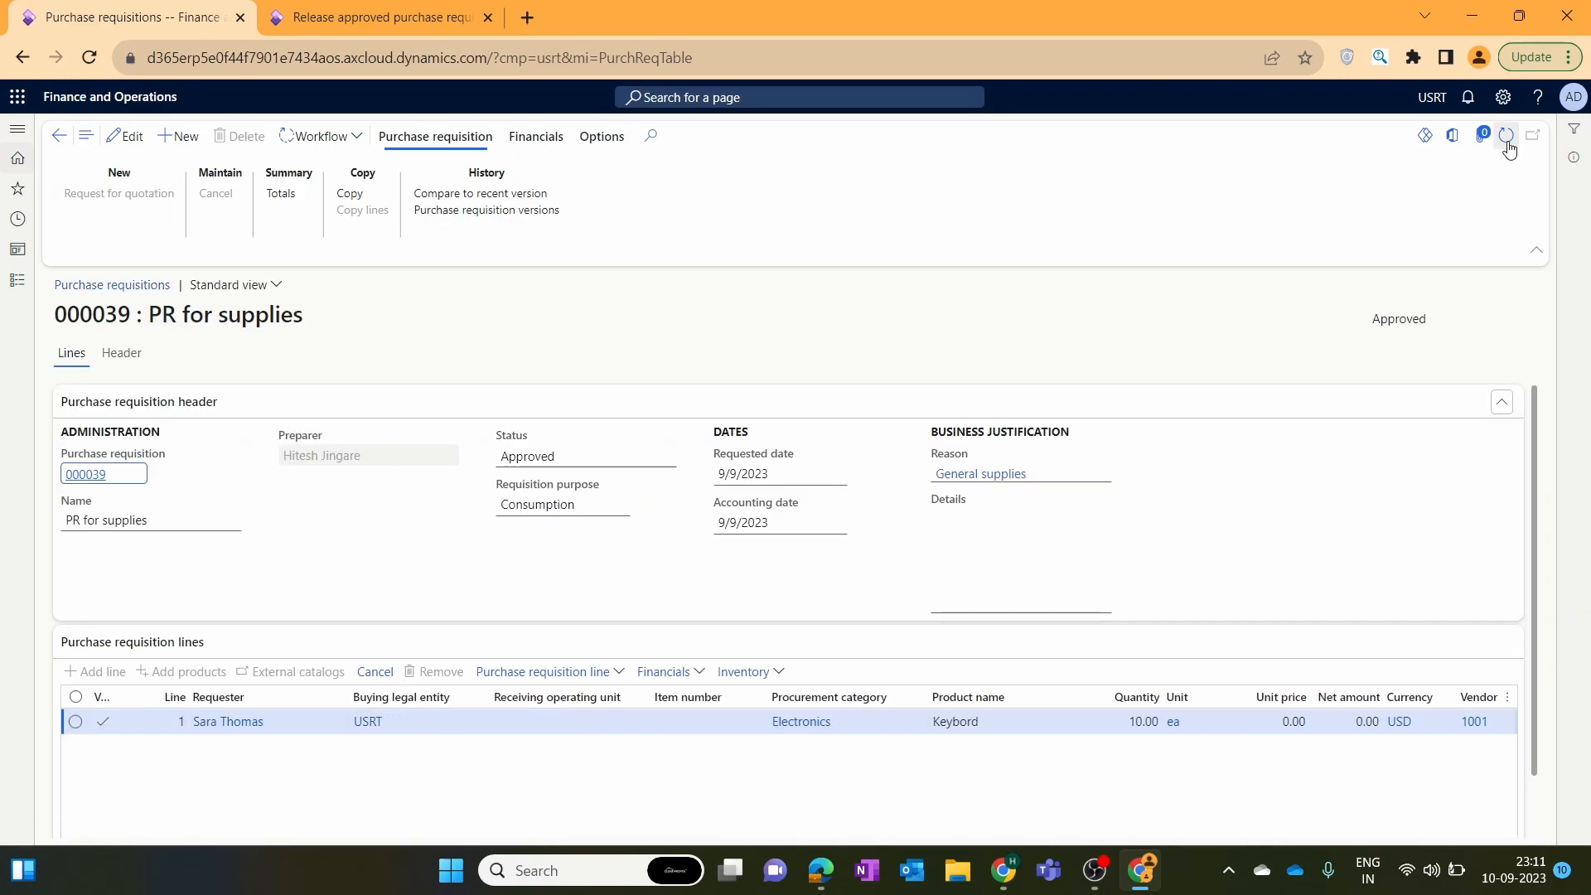
{"action": "left_click", "coordinate": [1508, 140]}
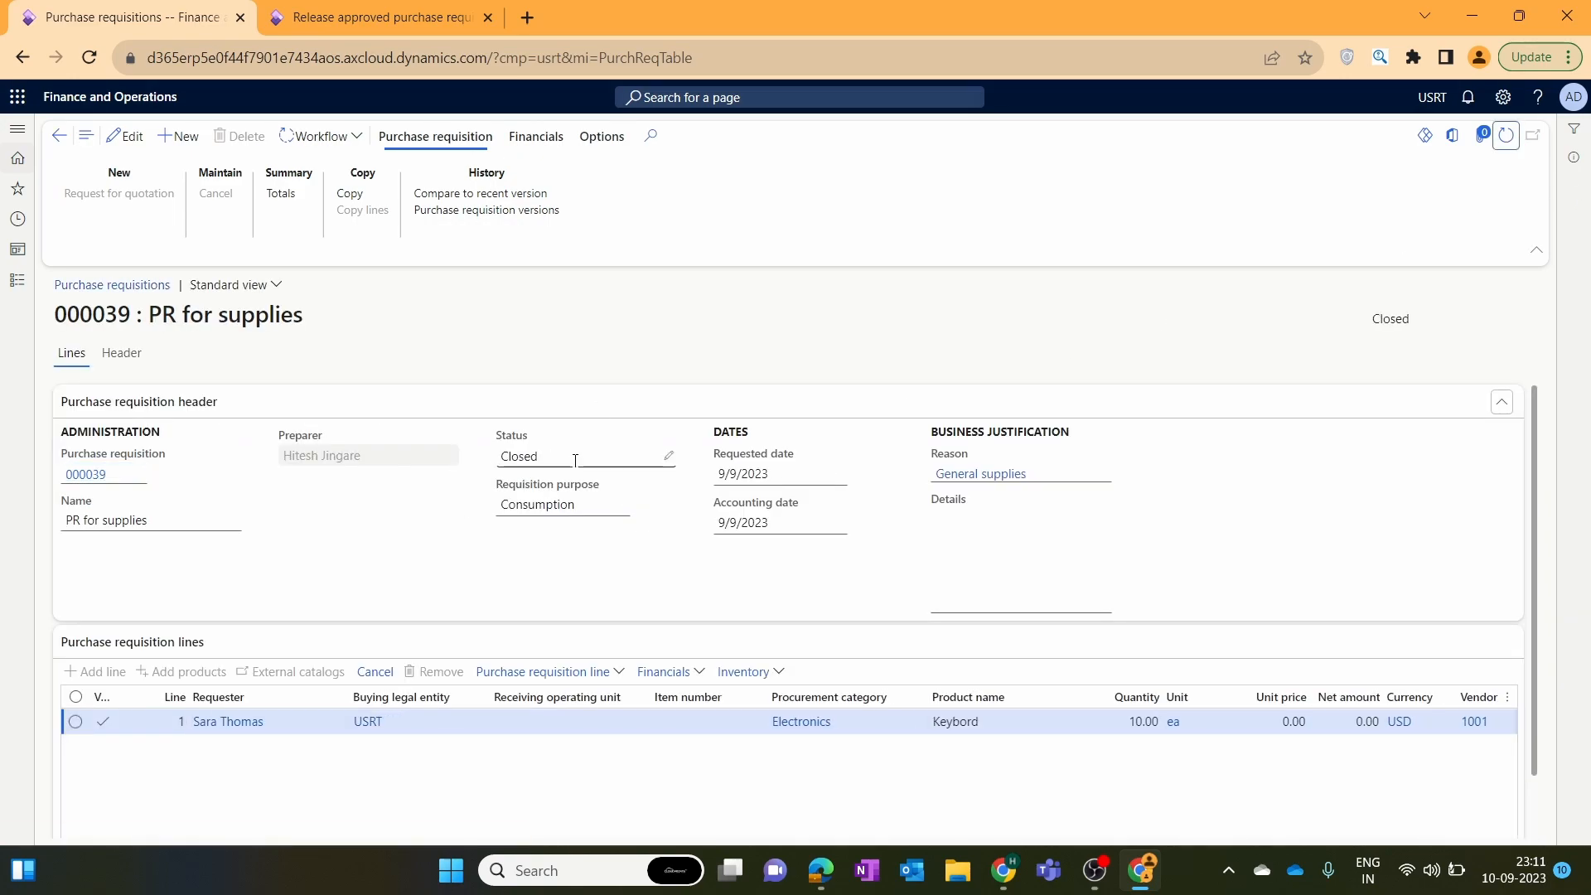
{"action": "left_click", "coordinate": [575, 458]}
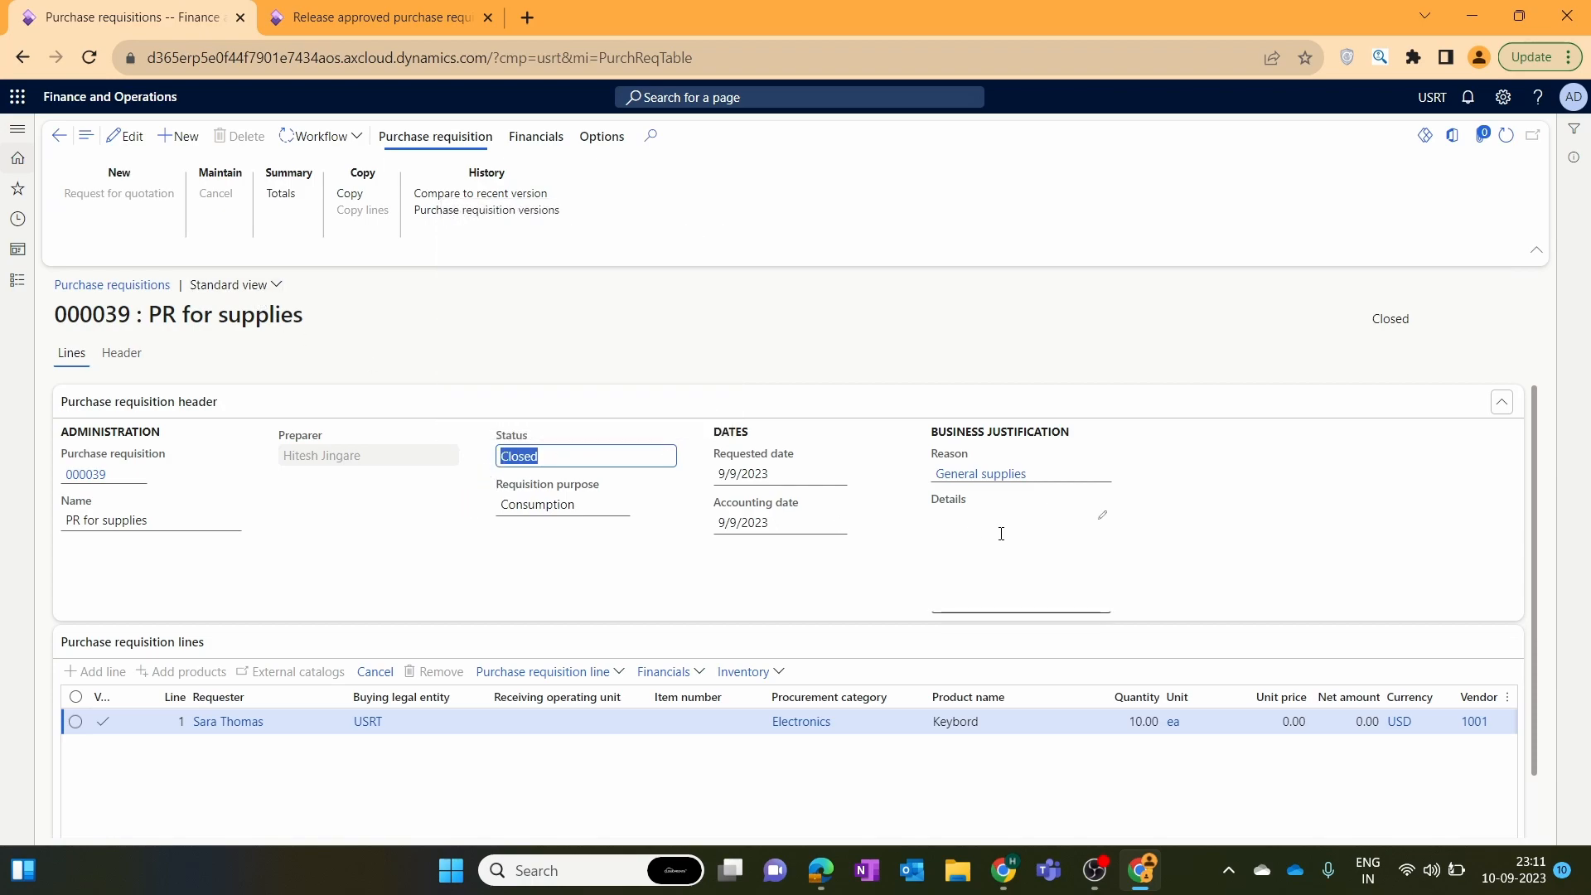
Show the generated purchase order under the requisition's related documents.
{"action": "left_click", "coordinate": [1574, 158]}
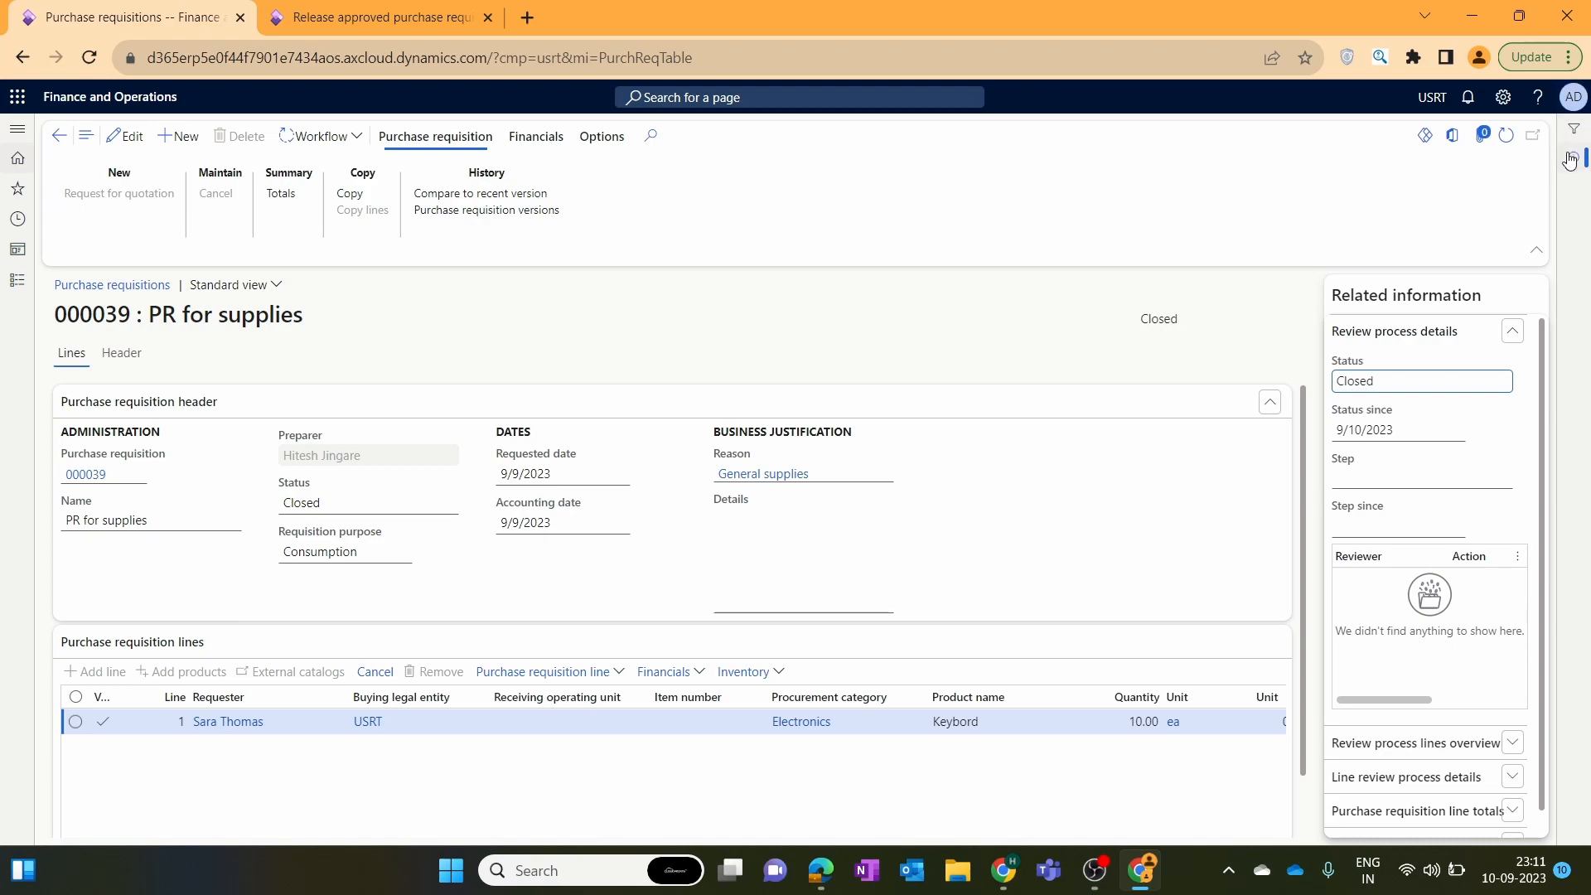
{"action": "left_click", "coordinate": [1511, 333]}
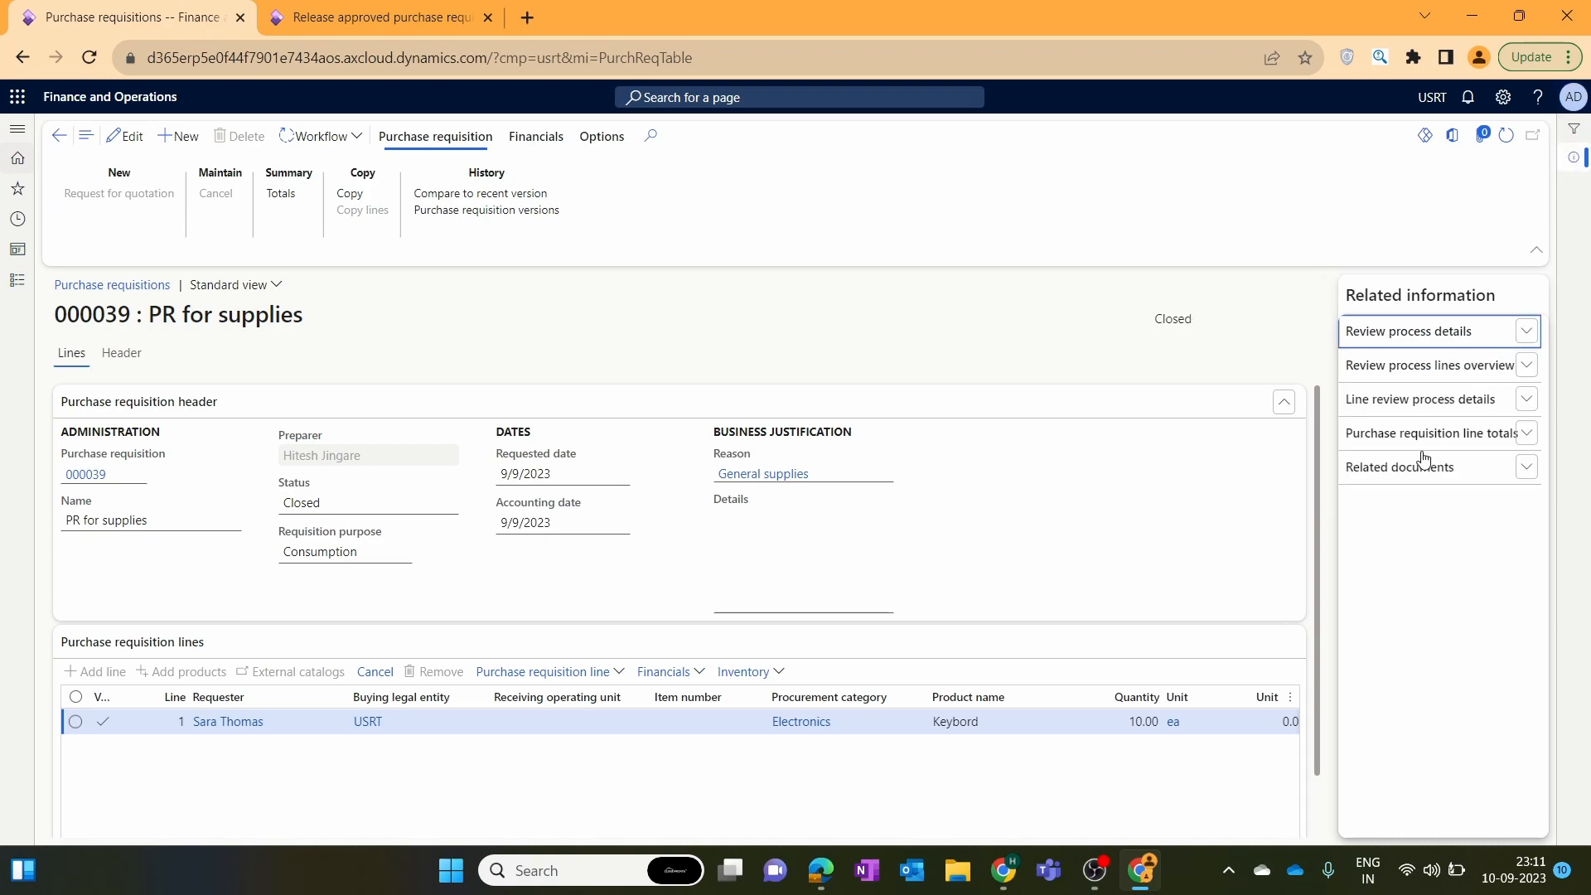
{"action": "left_click", "coordinate": [1472, 469]}
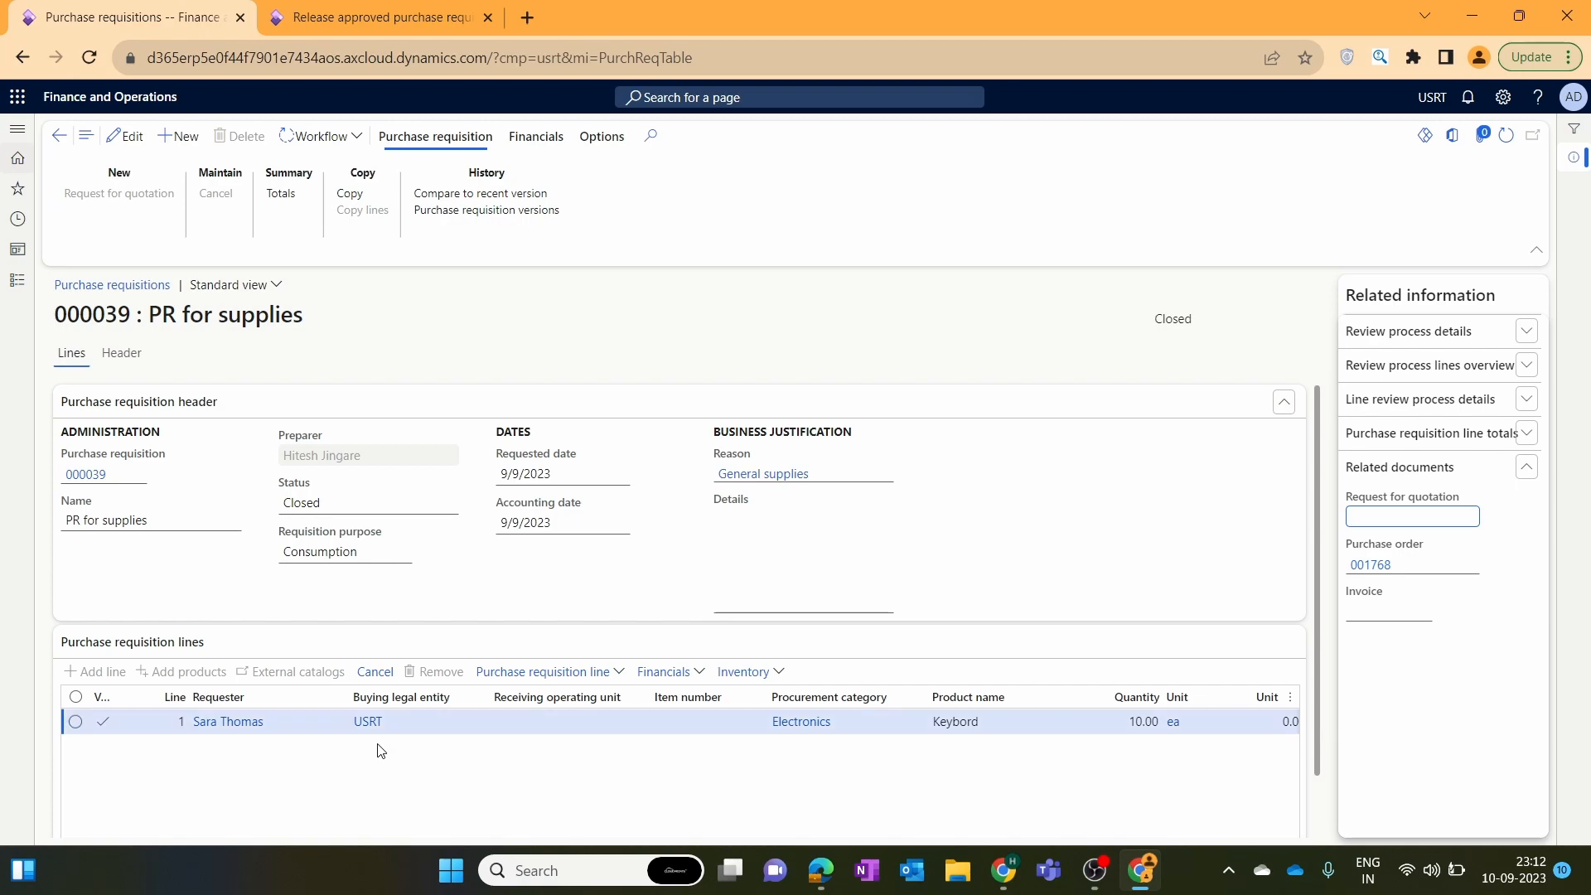
{"action": "left_click", "coordinate": [1397, 664]}
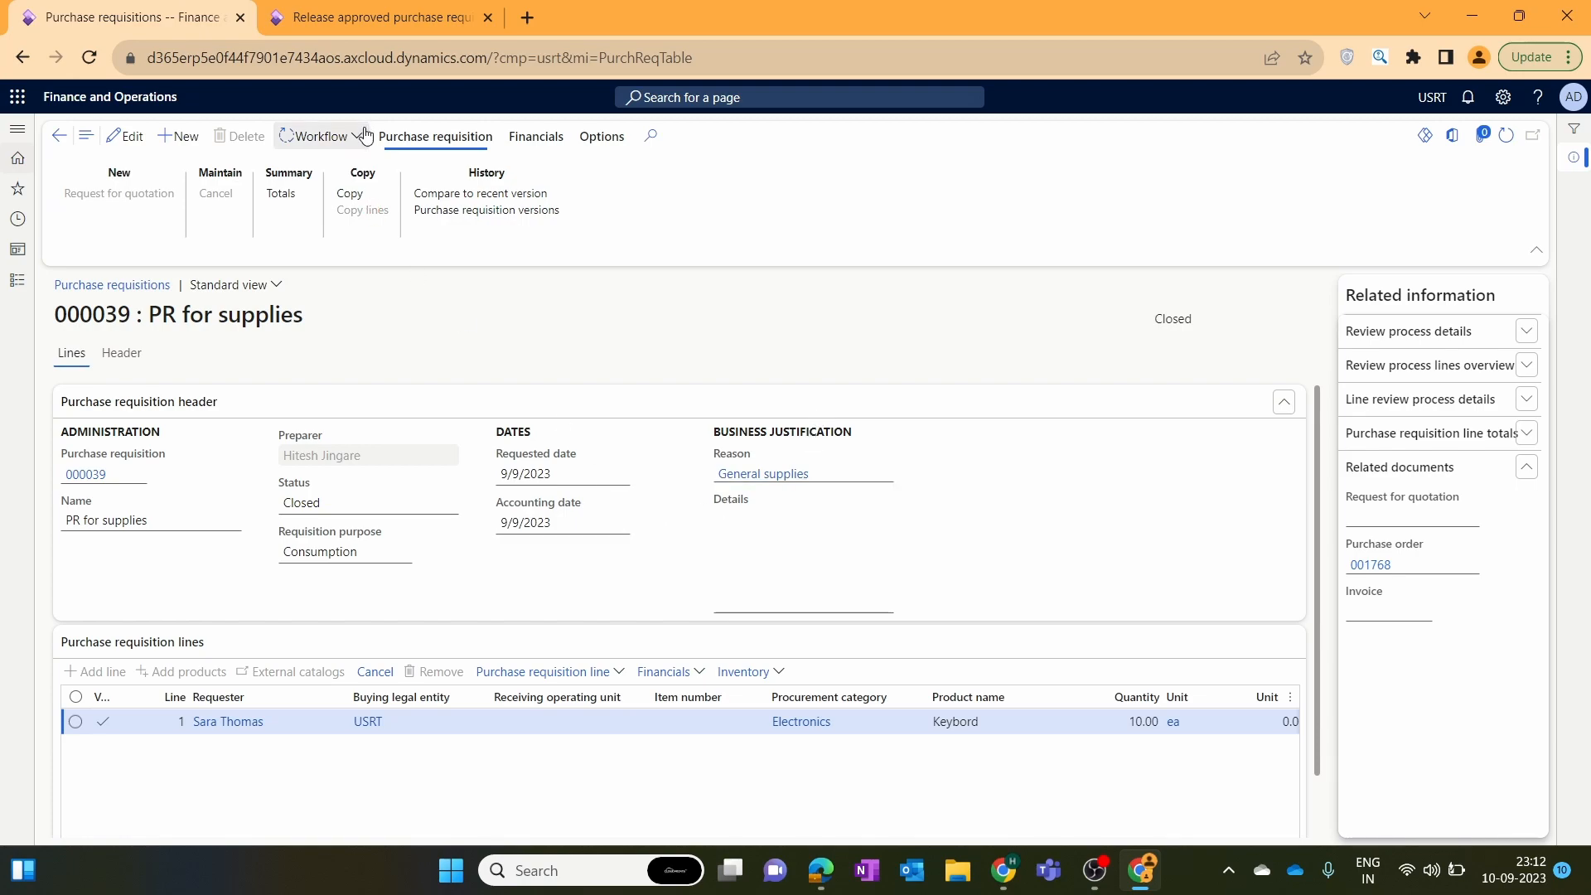
Check the requisition's review workflow status, then reopen PR for supplies.
{"action": "left_click", "coordinate": [336, 8]}
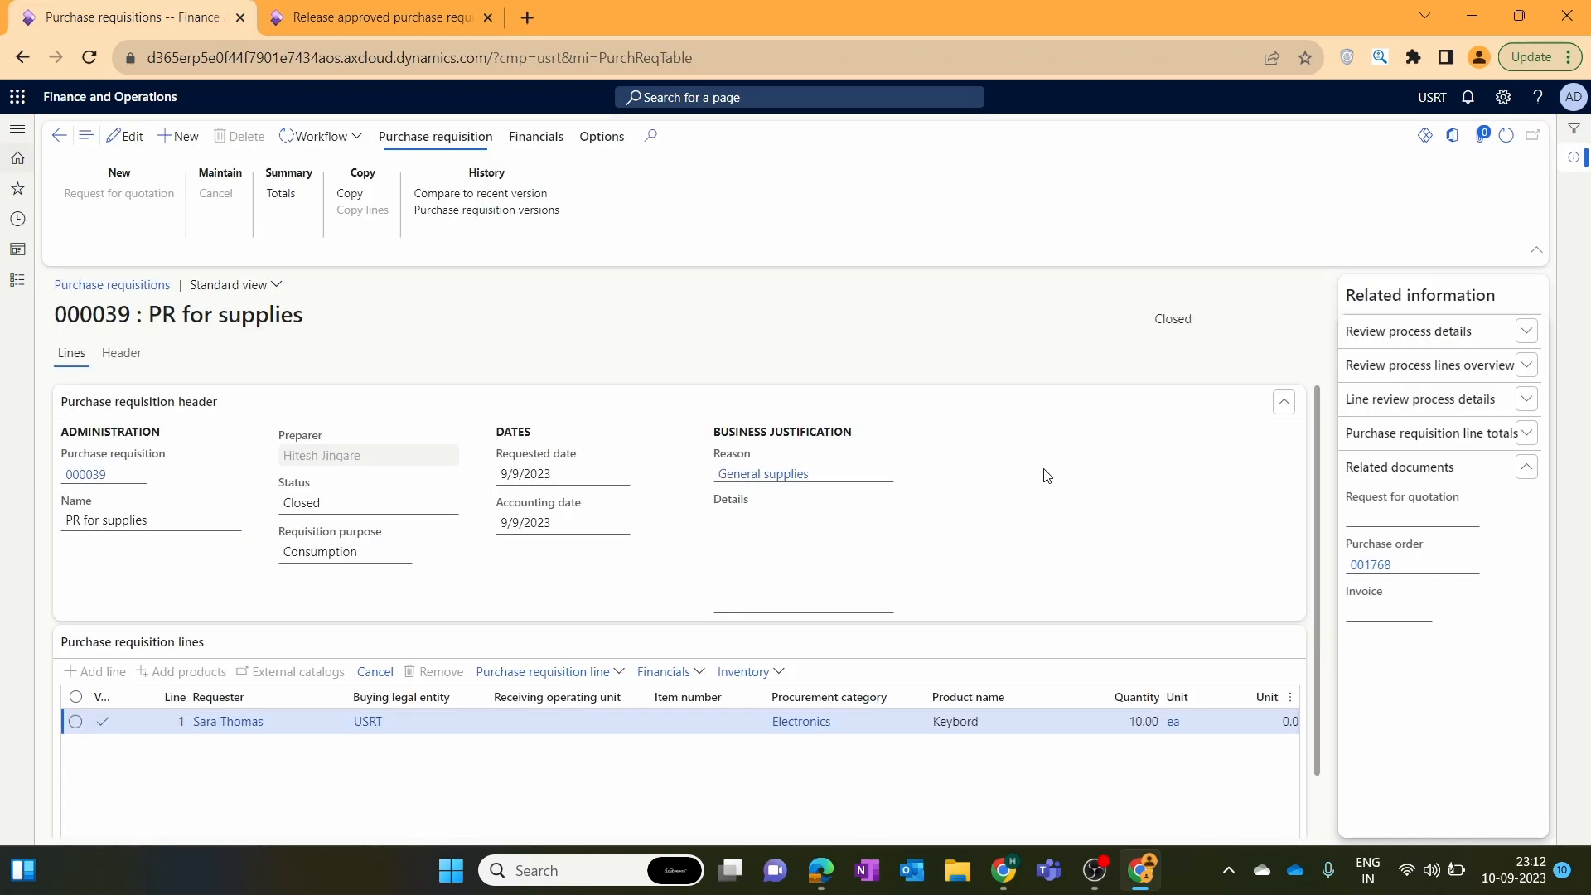
{"action": "left_click", "coordinate": [319, 136]}
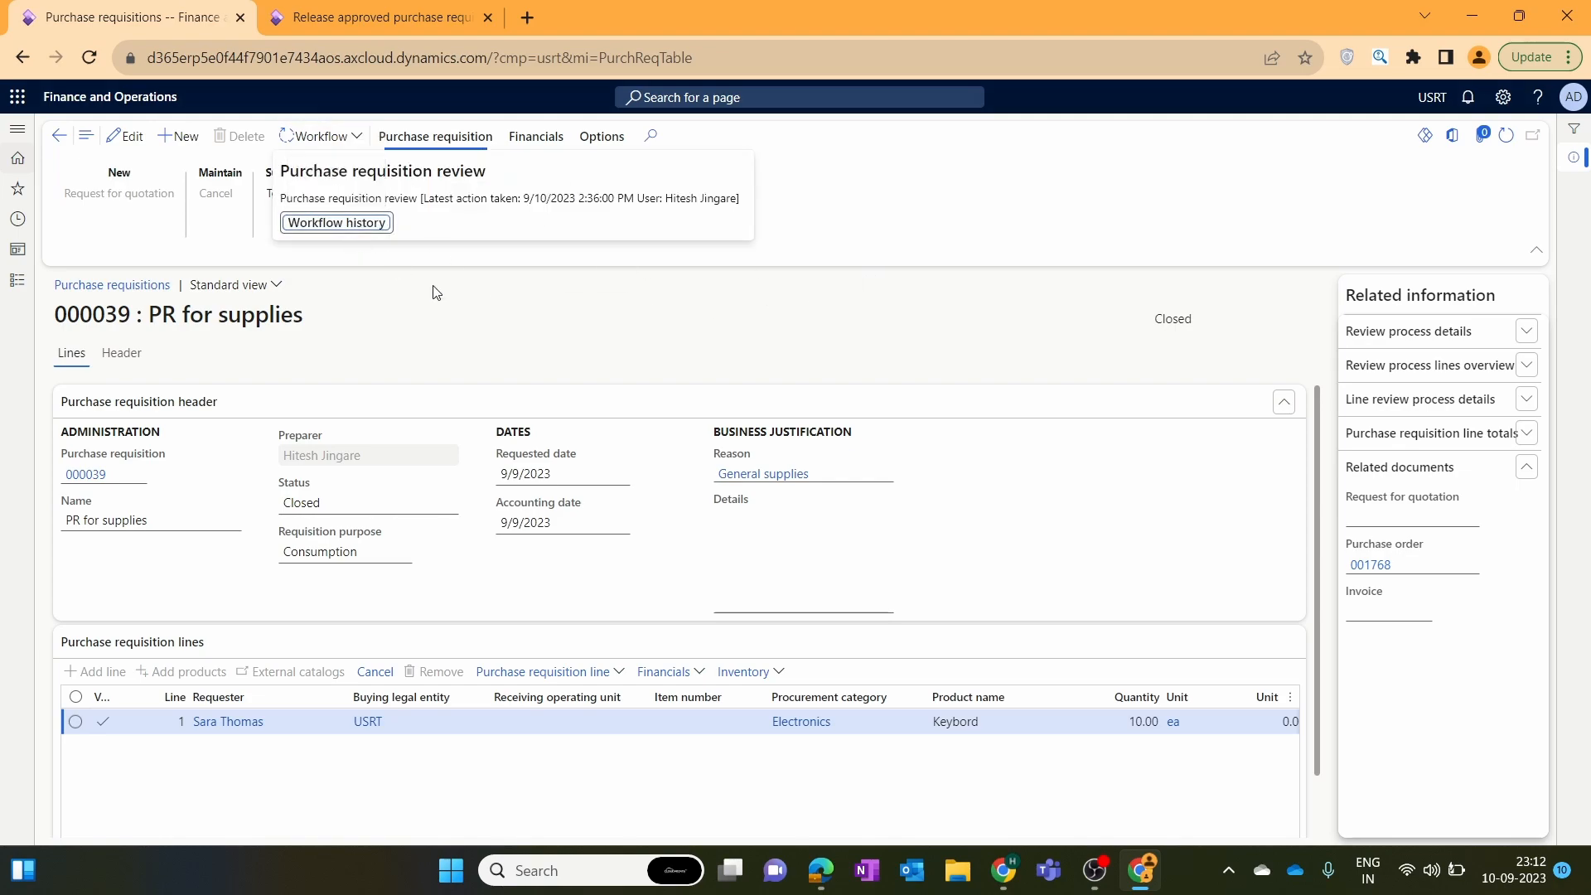
{"action": "key", "text": "Escape"}
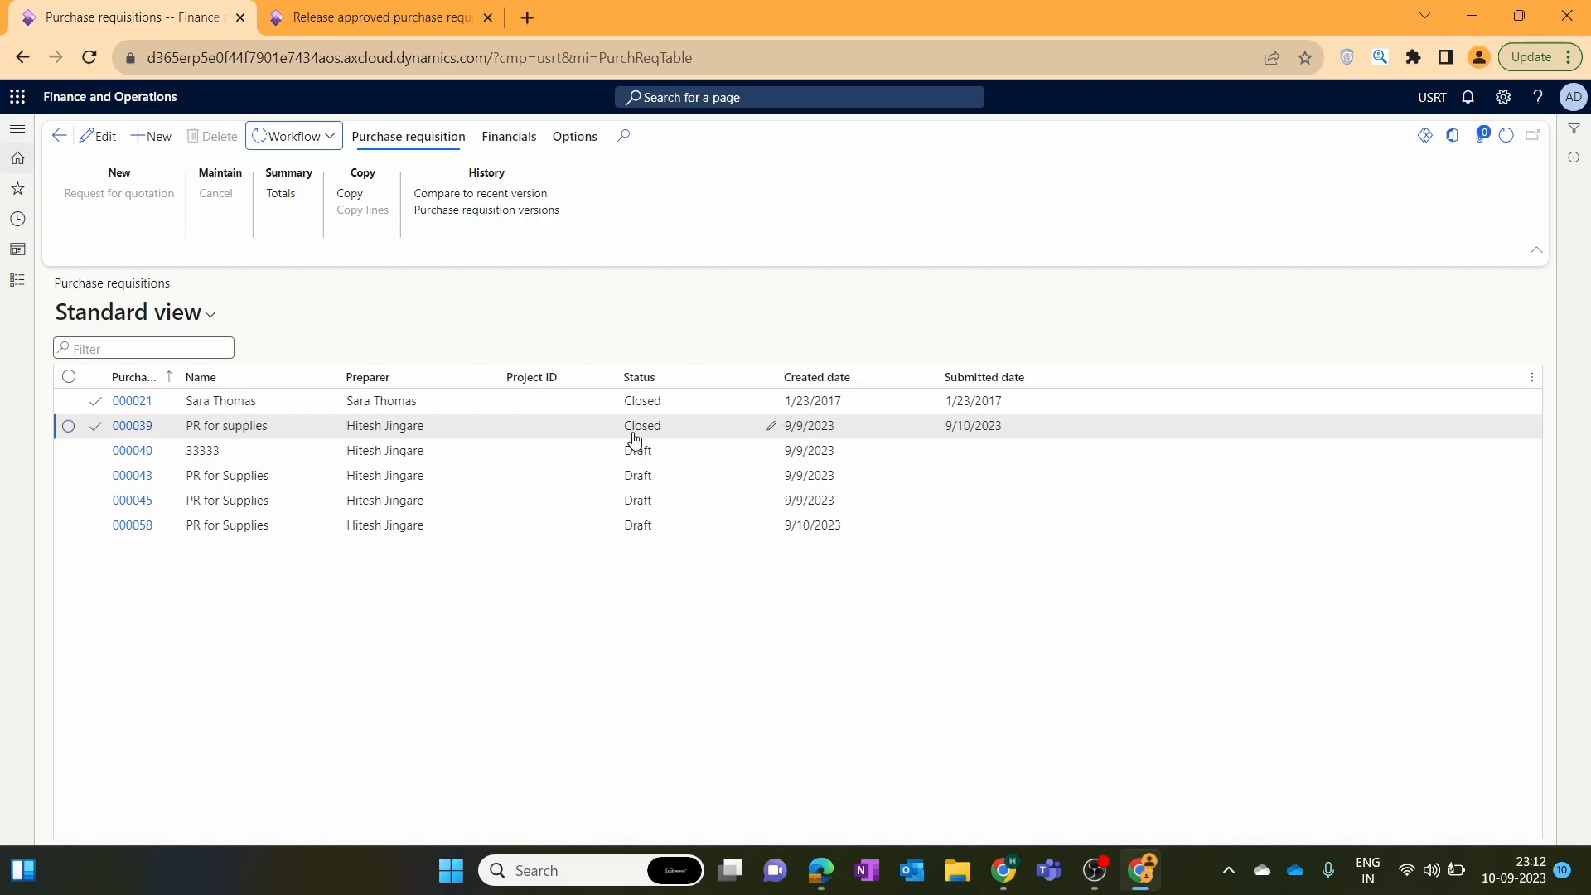
{"action": "left_click", "coordinate": [134, 425]}
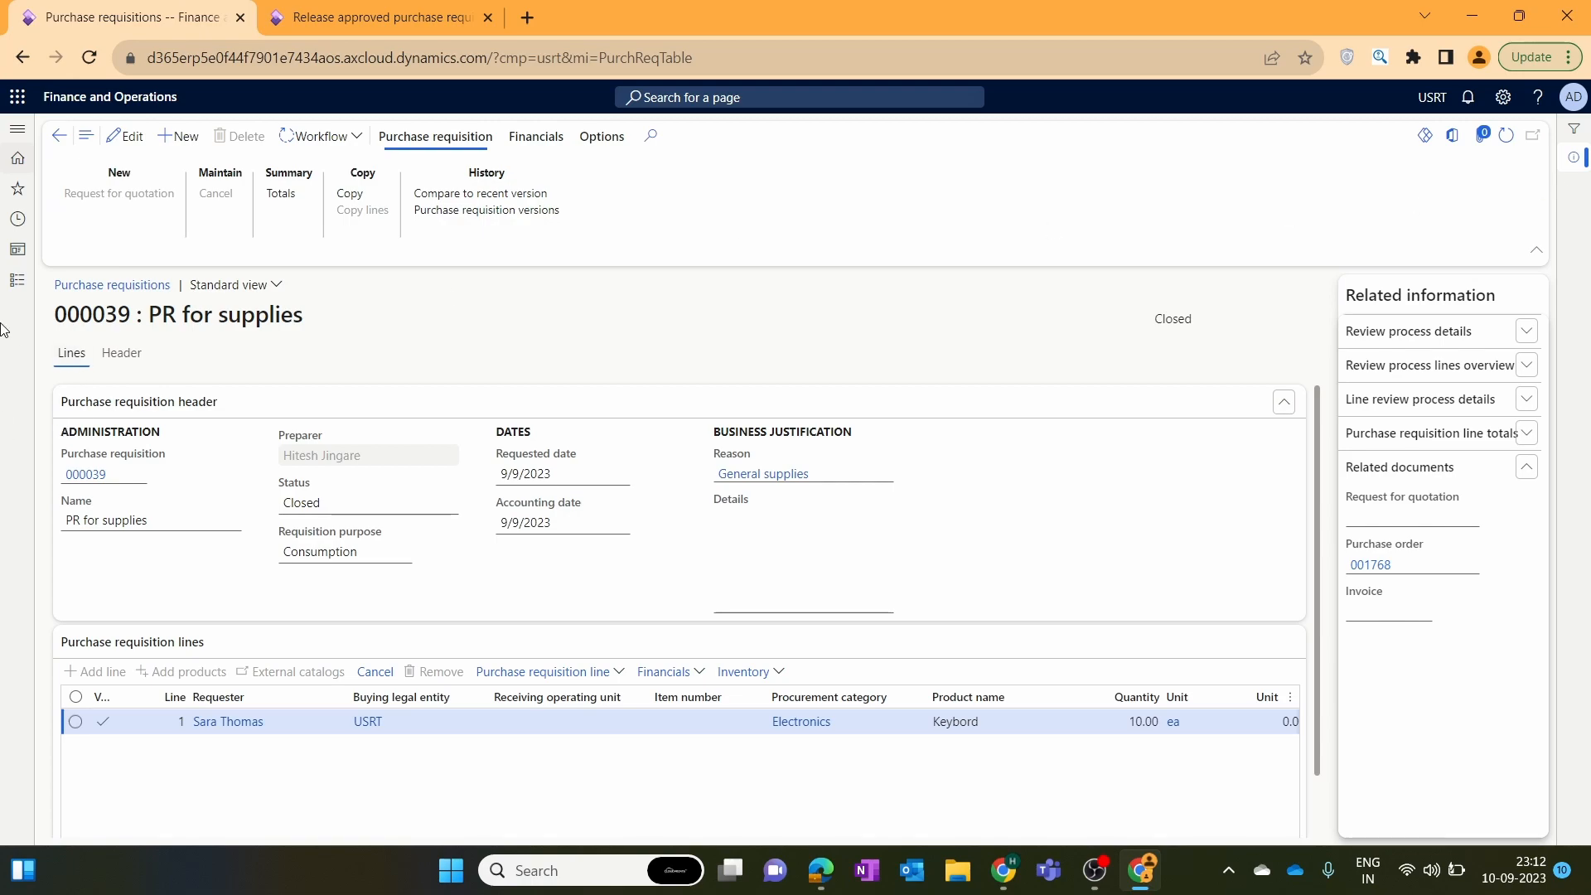
Open Procurement Policy USMF from Procurement and sourcing purchasing policies.
{"action": "left_click", "coordinate": [17, 280]}
{"action": "scroll", "coordinate": [154, 497], "scroll_direction": "down", "scroll_amount": 5}
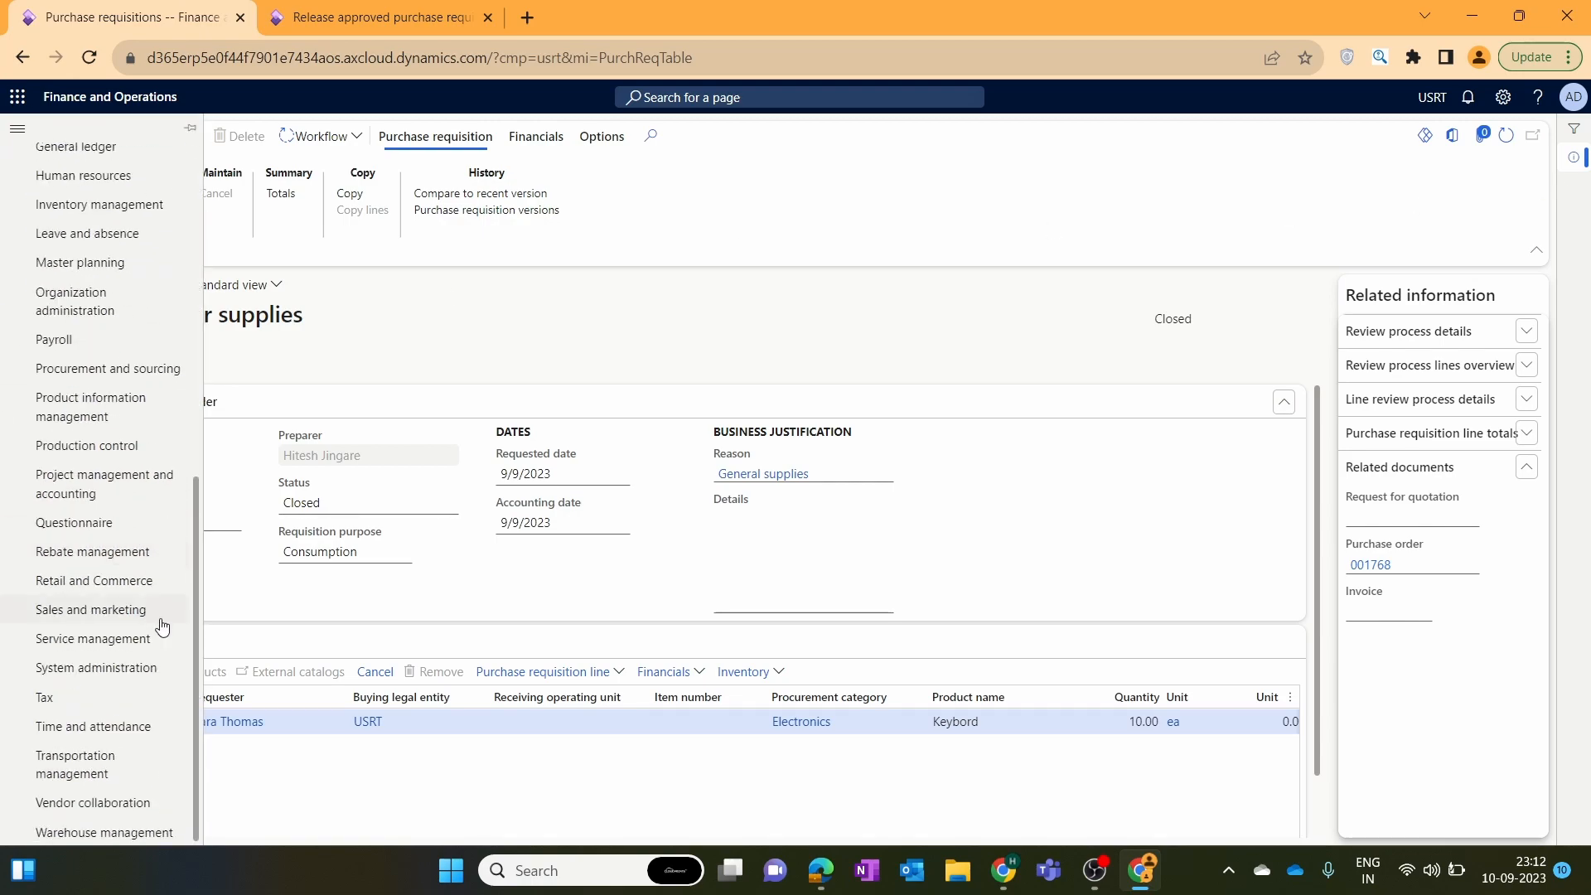
{"action": "left_click", "coordinate": [159, 385]}
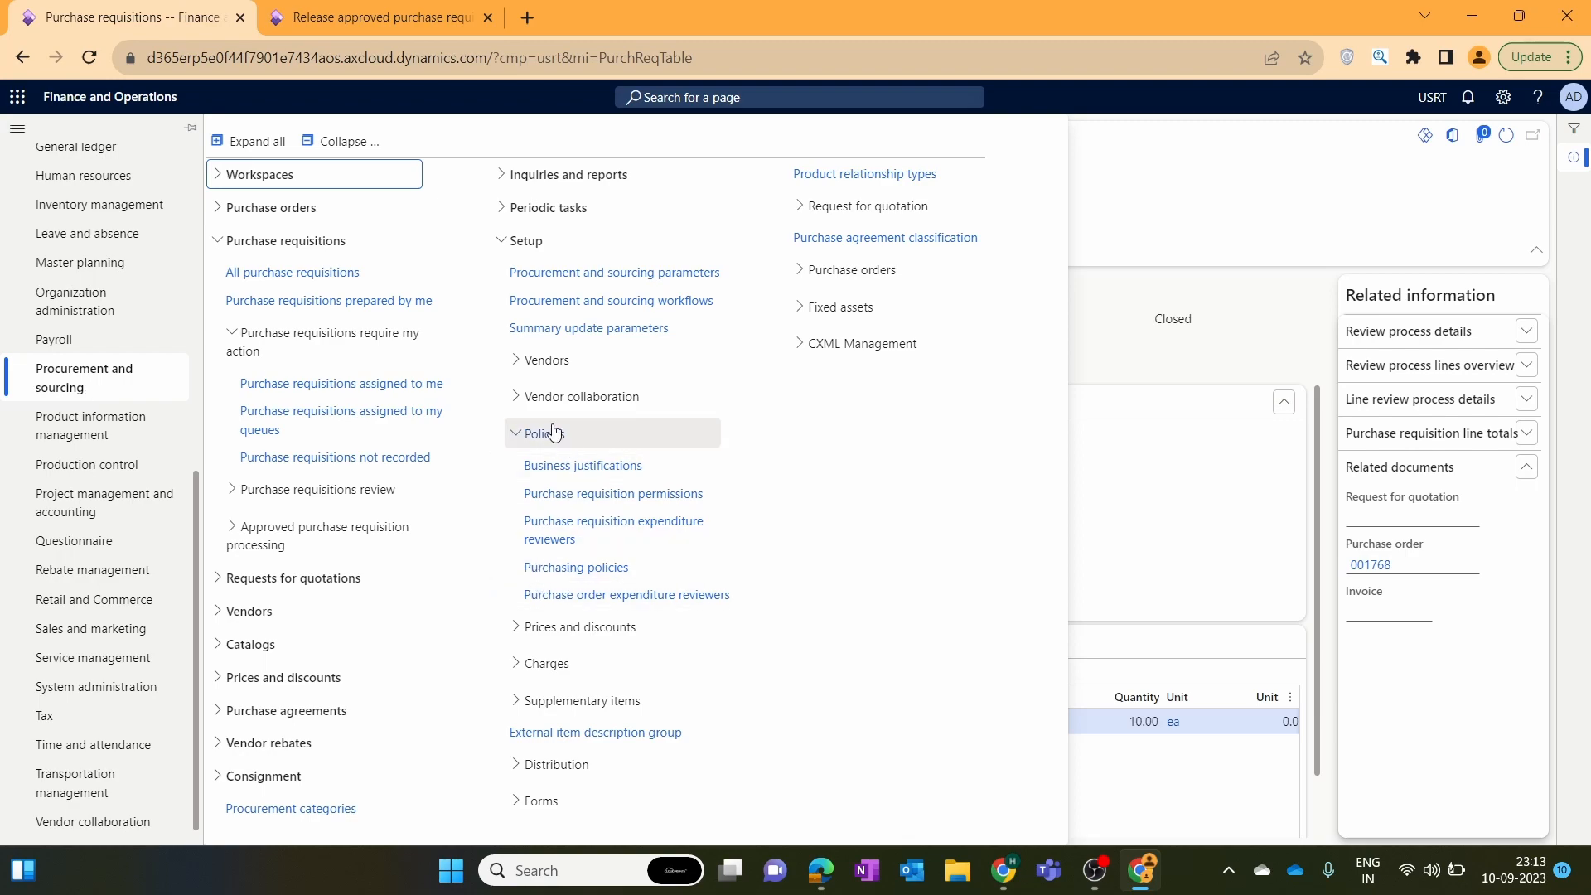
{"action": "left_click", "coordinate": [567, 570]}
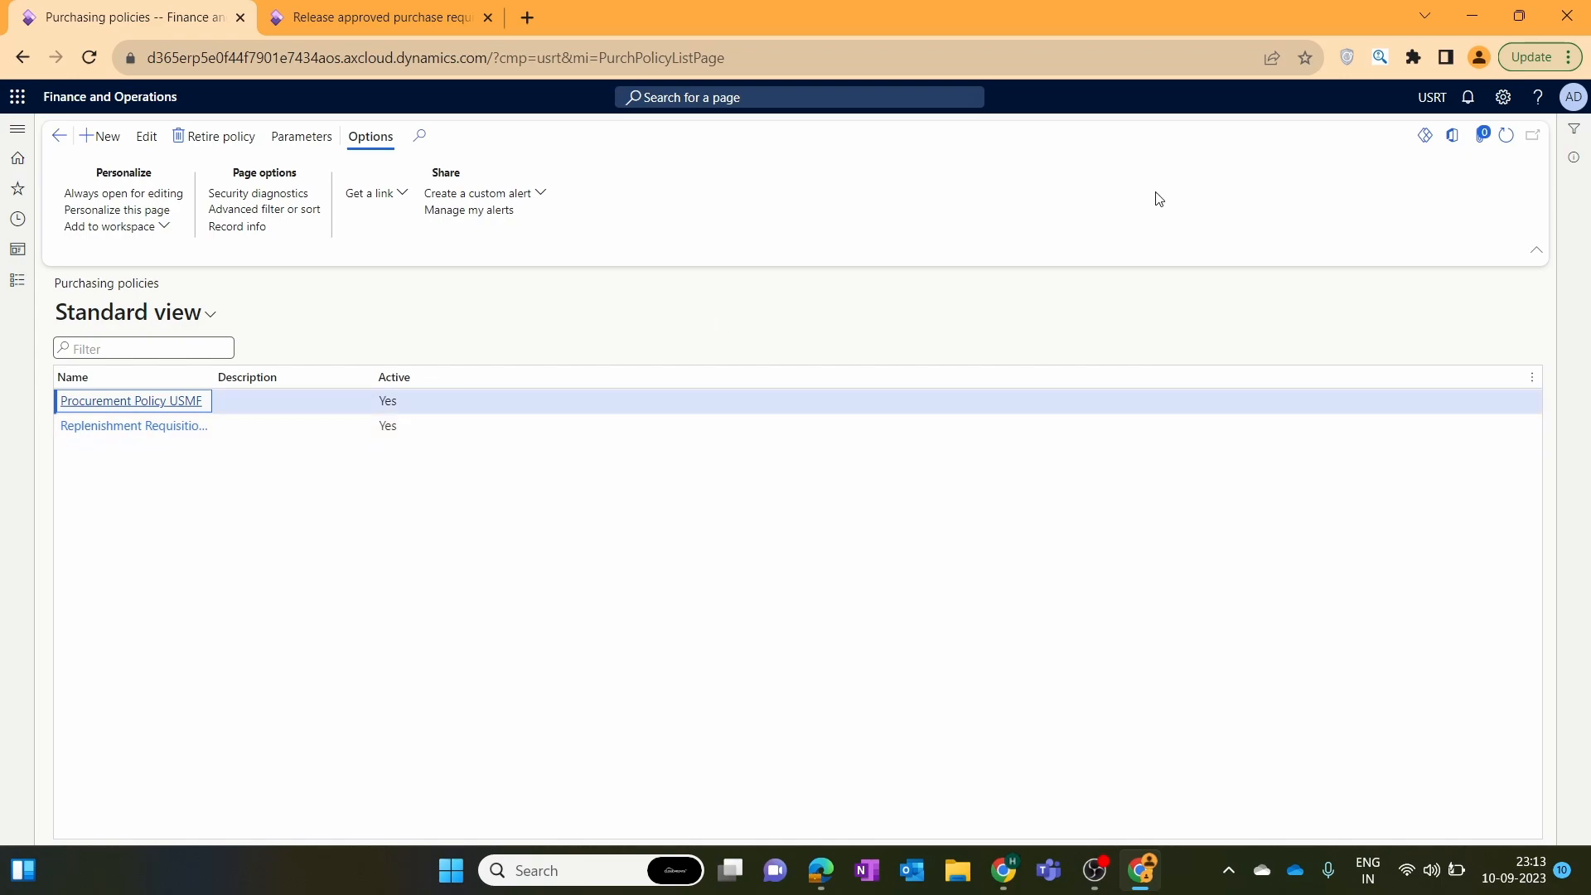
{"action": "left_click", "coordinate": [106, 402]}
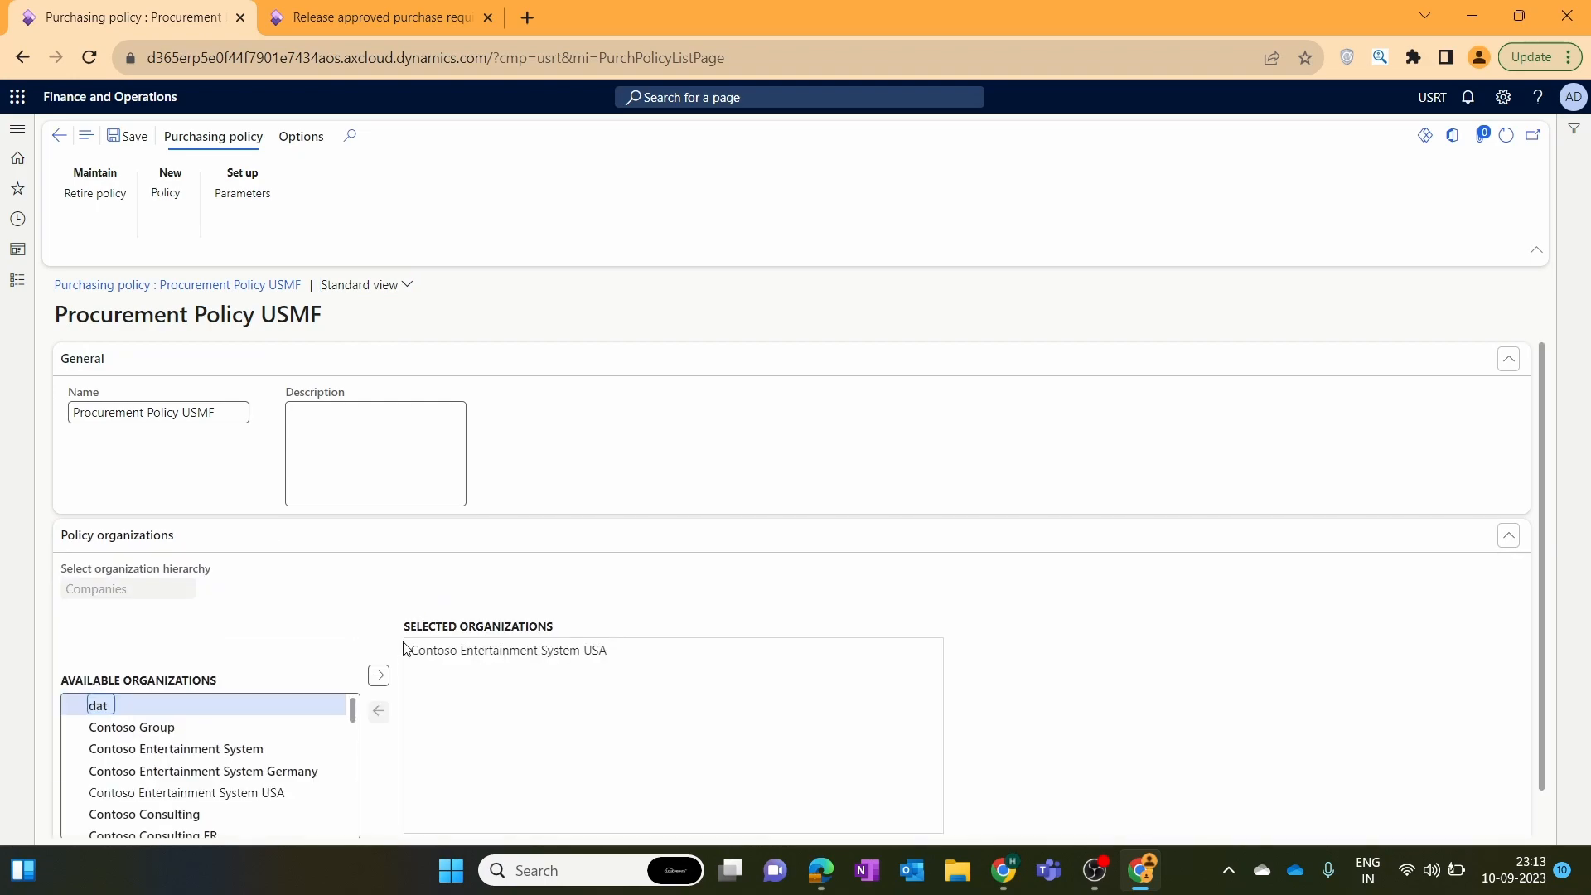
Review the Purchase order creation and demand consolidation rule's manual PO settings, then close it.
{"action": "scroll", "coordinate": [274, 697], "scroll_direction": "down", "scroll_amount": 5}
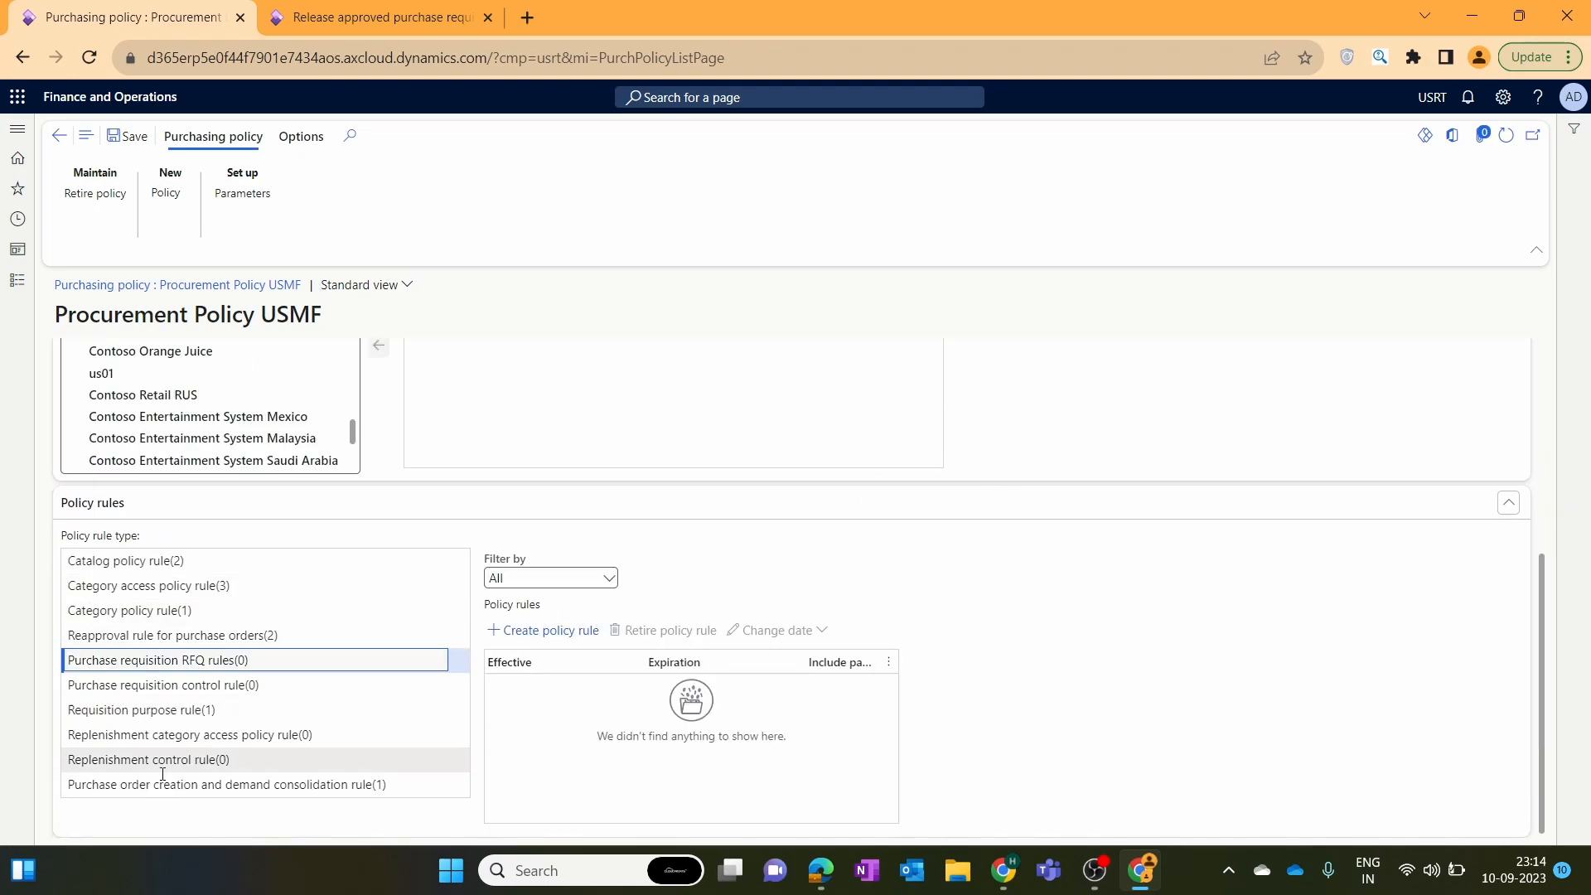
{"action": "left_click", "coordinate": [224, 784]}
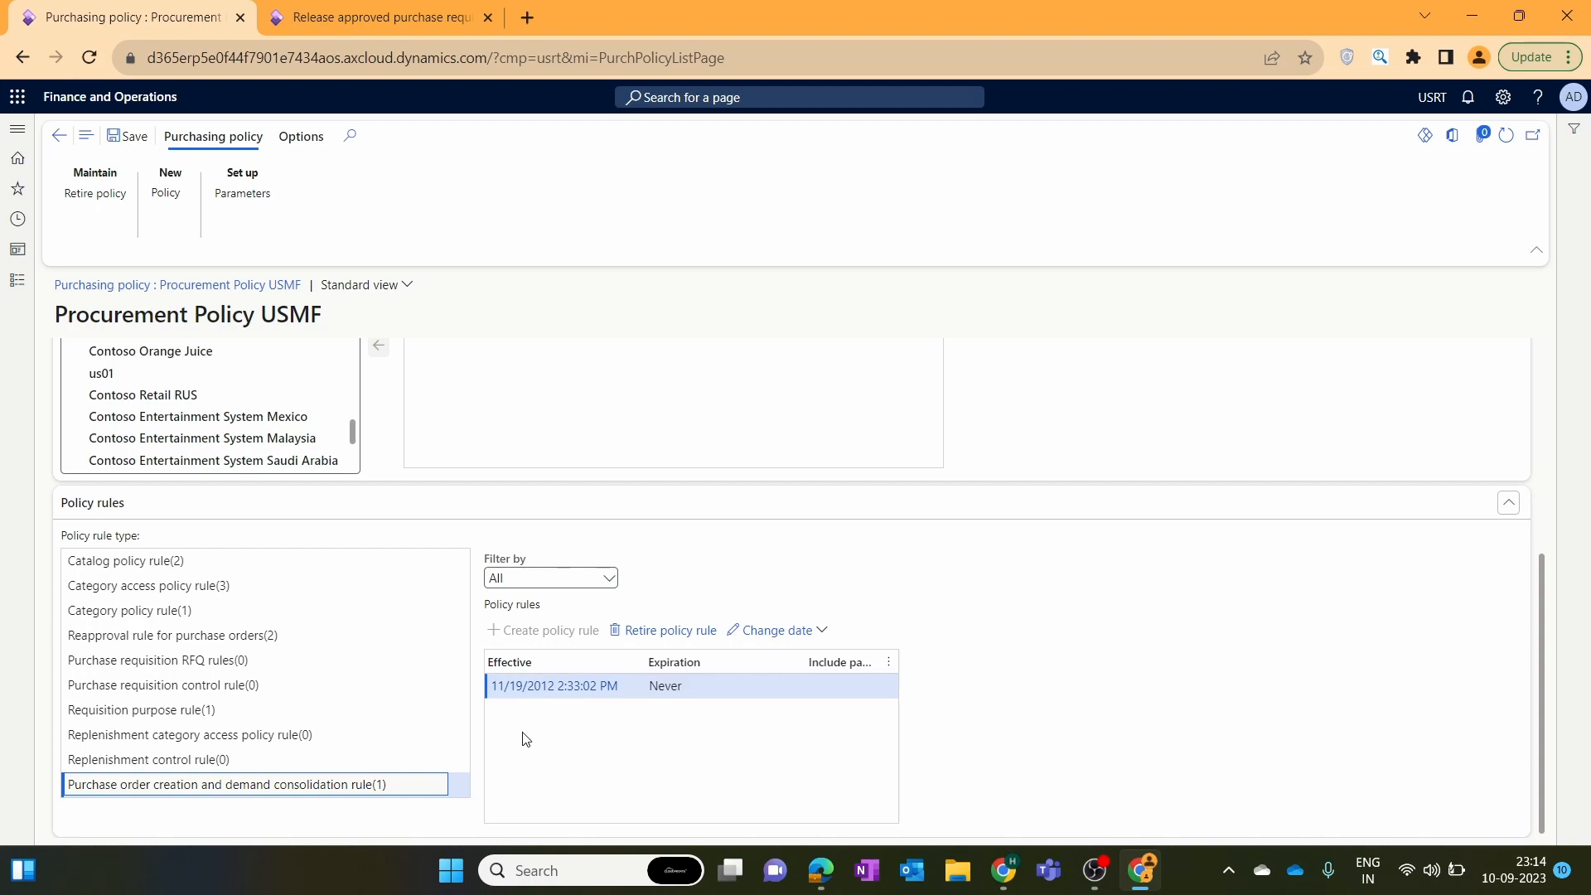
{"action": "left_click", "coordinate": [549, 726]}
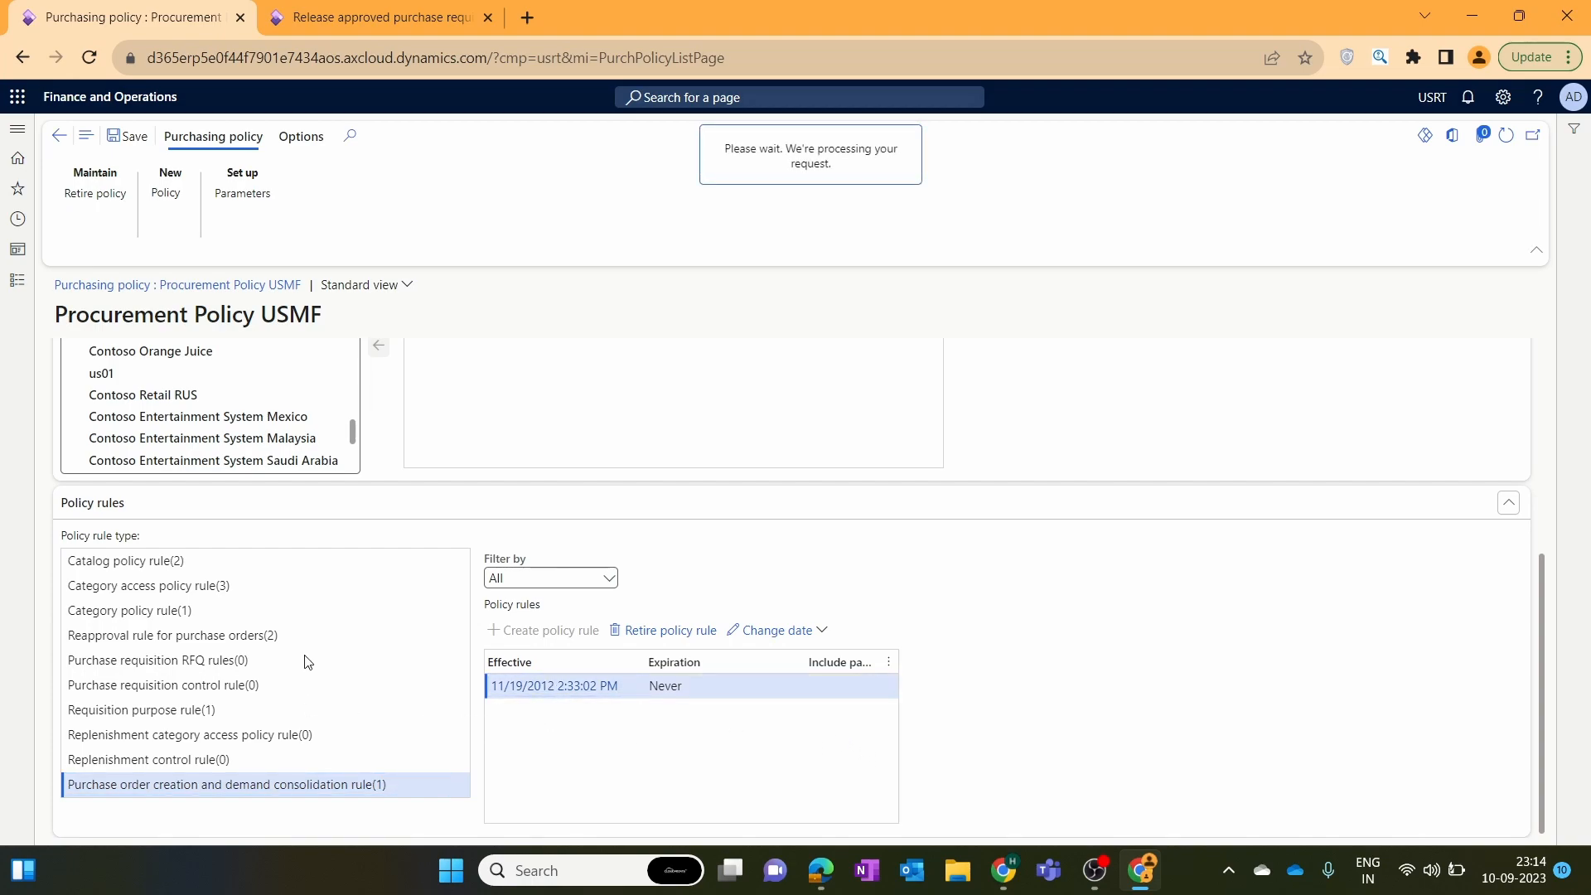
{"action": "left_click", "coordinate": [186, 471]}
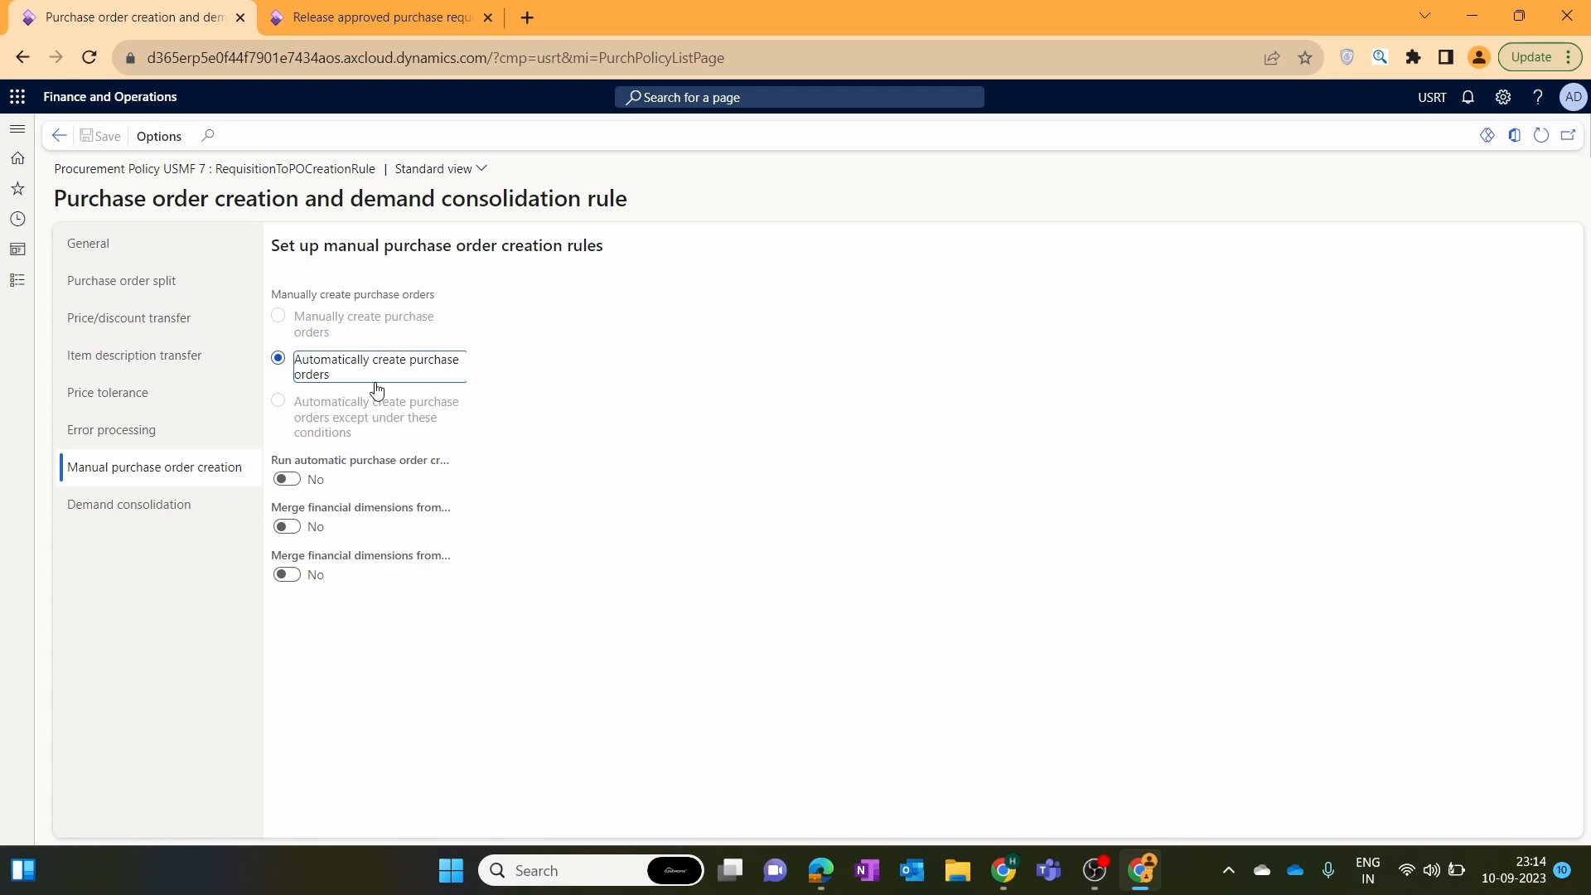
{"action": "left_click", "coordinate": [58, 139]}
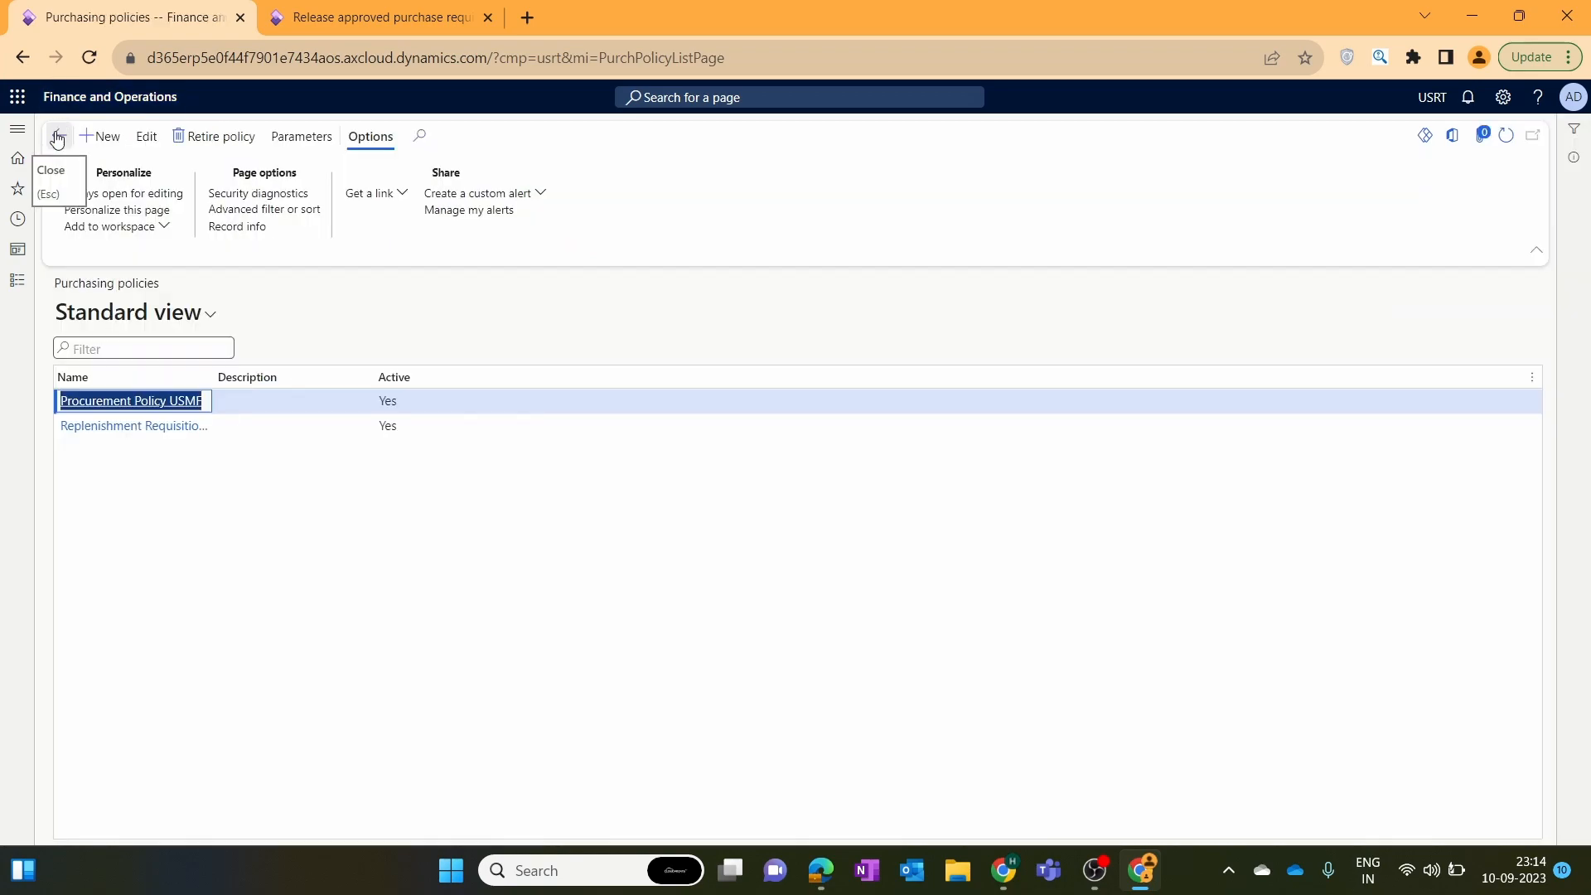